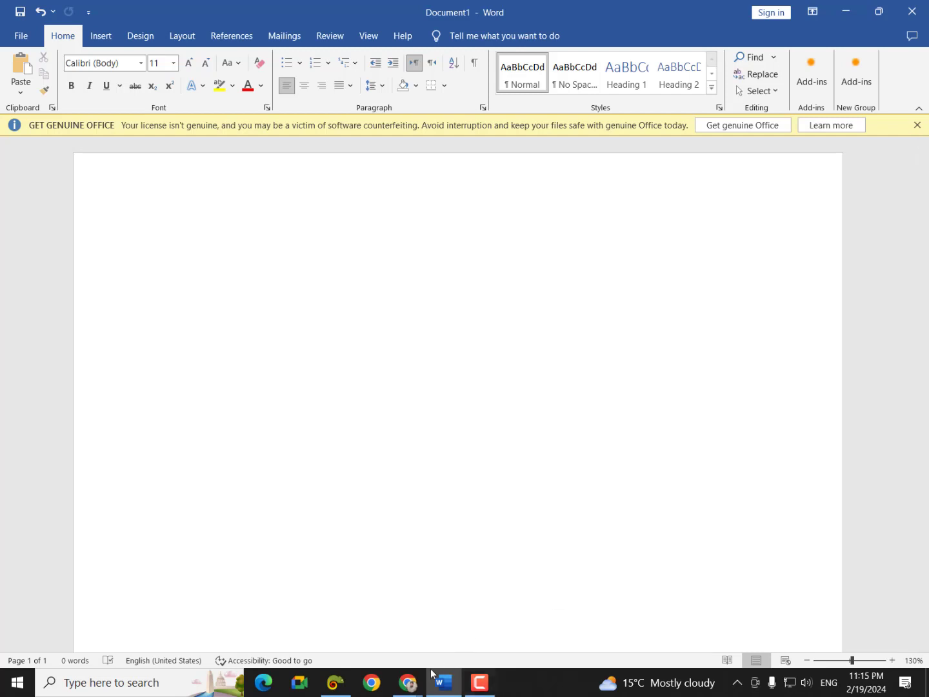
- Draw a wide rectangle, 0.71" by 4.19", across the middle of the page
{"action": "mouse_move", "coordinate": [408, 682]}
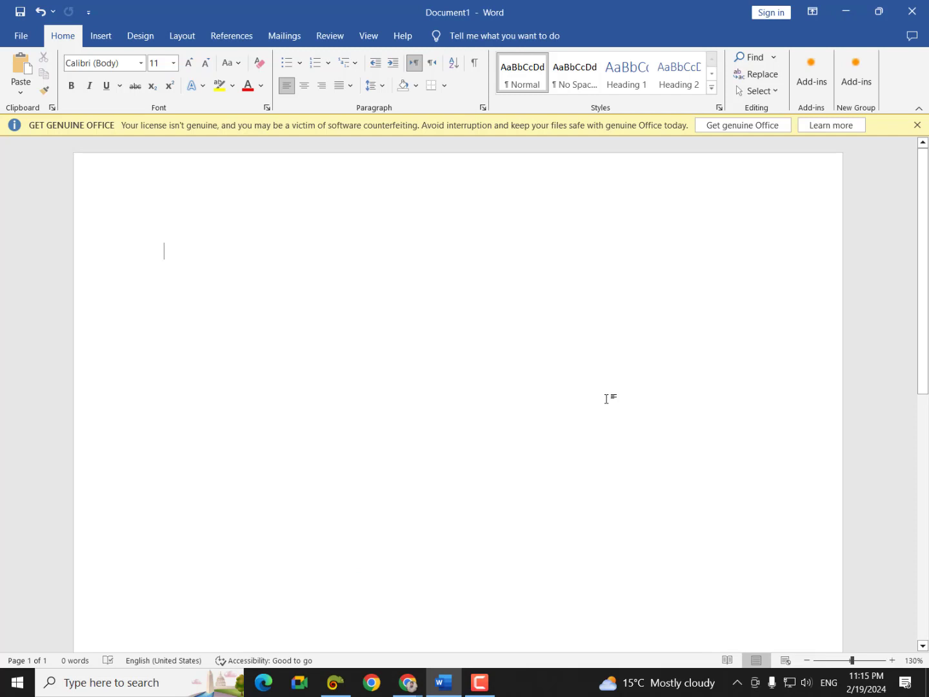
{"action": "left_click", "coordinate": [101, 35]}
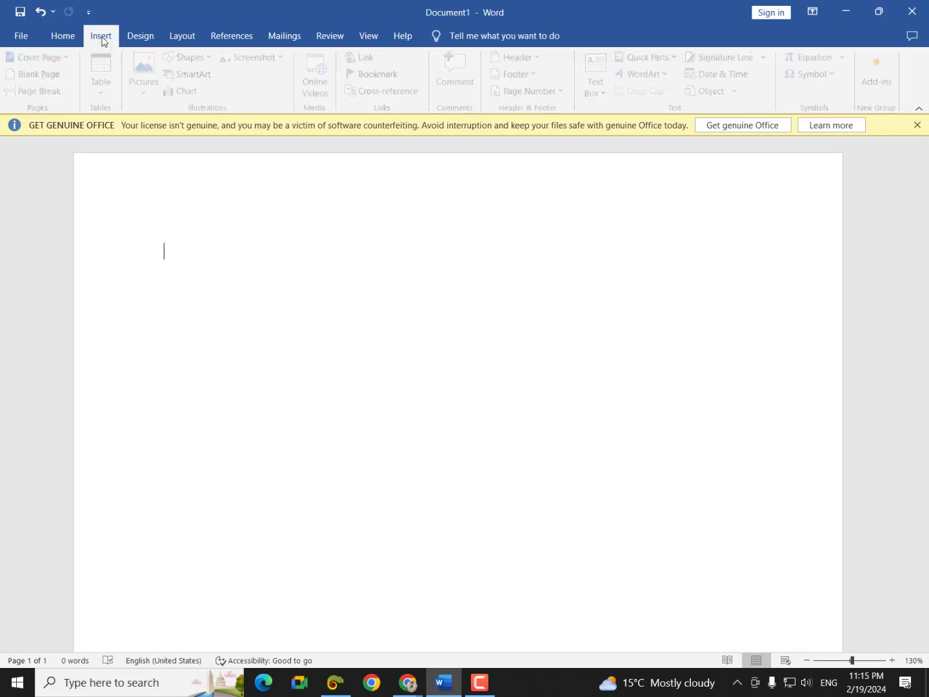
{"action": "left_click", "coordinate": [191, 60]}
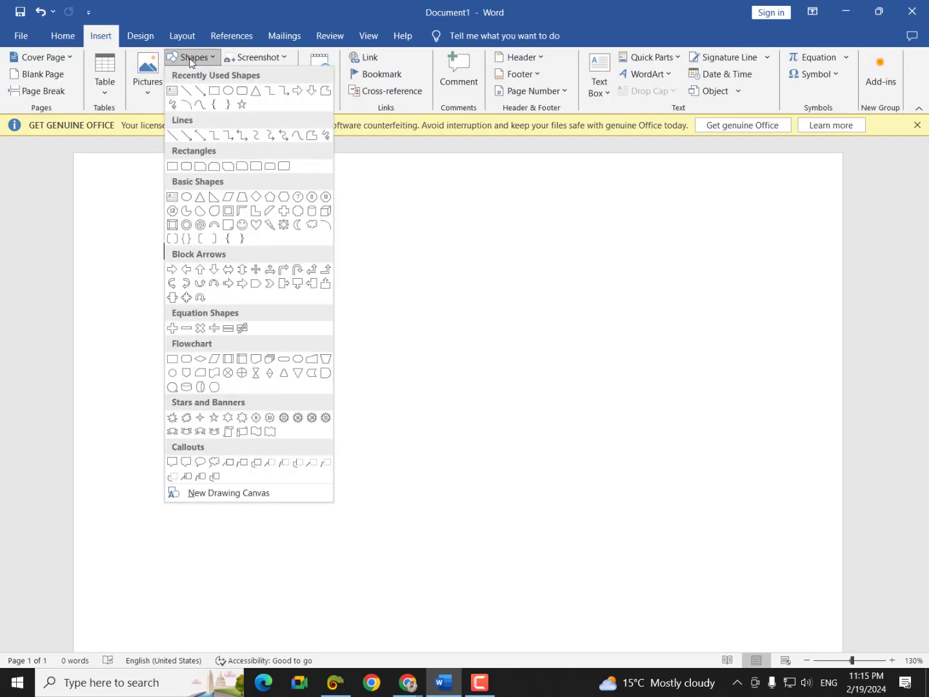
{"action": "left_click", "coordinate": [213, 92]}
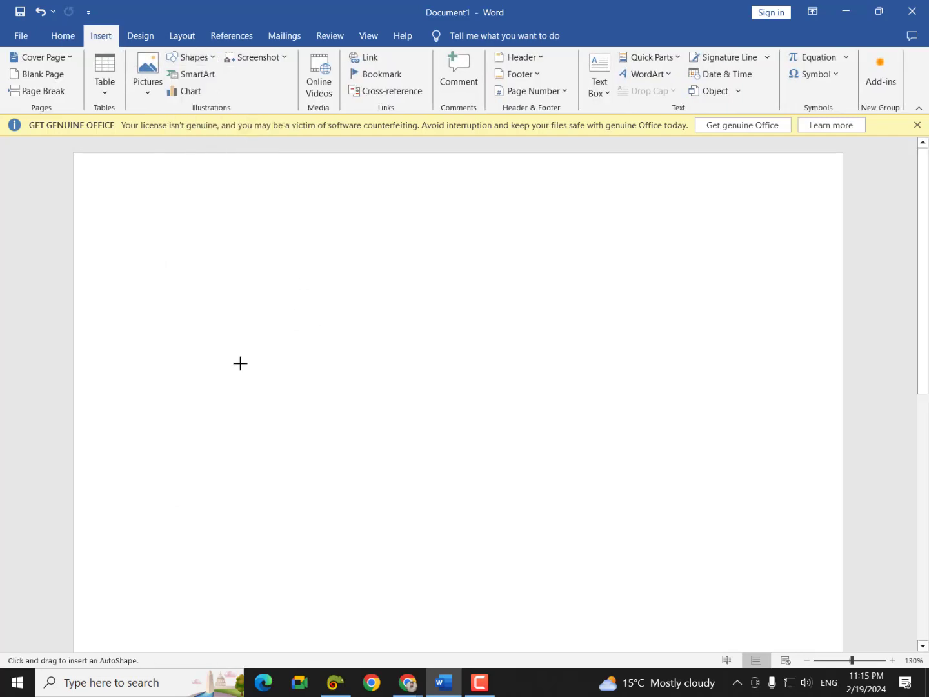
{"action": "mouse_move", "coordinate": [183, 309]}
{"action": "left_mouse_down"}
{"action": "mouse_move", "coordinate": [479, 405]}
{"action": "mouse_move", "coordinate": [514, 352]}
{"action": "mouse_move", "coordinate": [458, 345]}
{"action": "mouse_move", "coordinate": [506, 335]}
{"action": "mouse_move", "coordinate": [558, 361]}
{"action": "mouse_move", "coordinate": [561, 373]}
{"action": "left_mouse_up"}
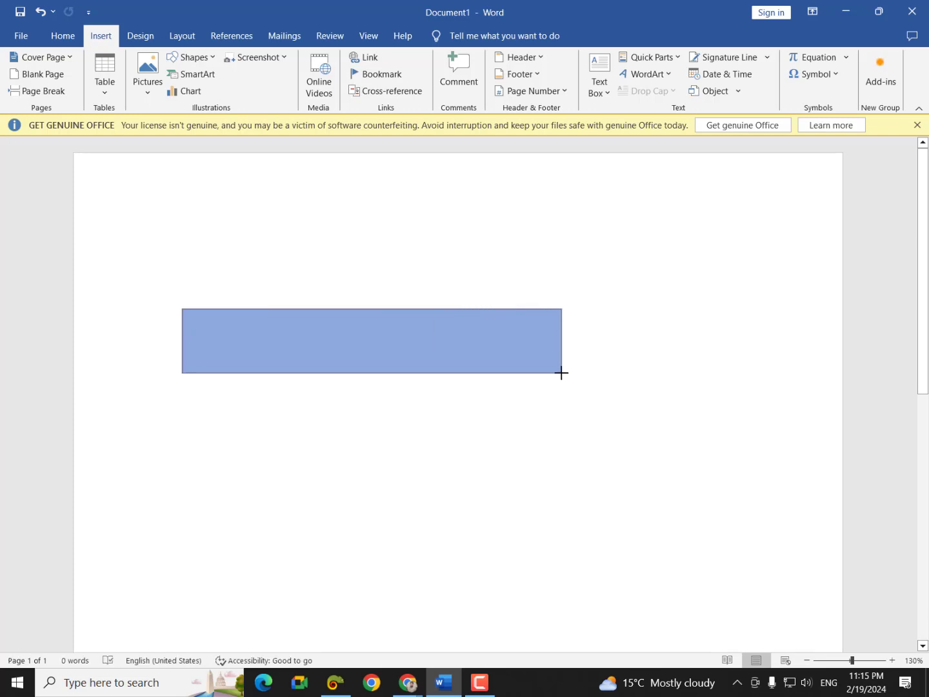
{"action": "left_click_drag", "start_coordinate": [562, 373], "coordinate": [561, 373]}
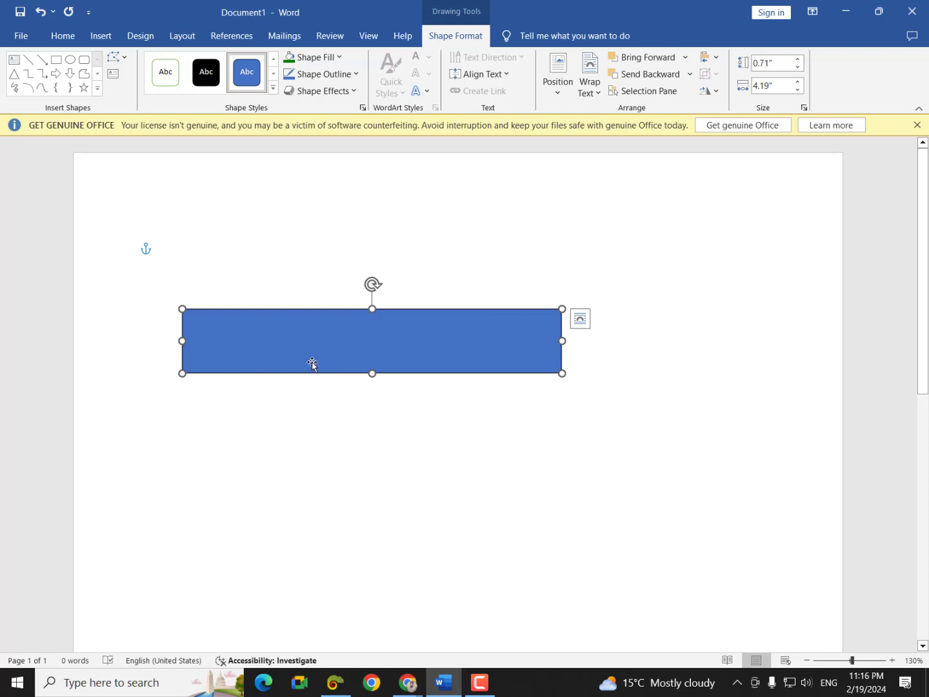
- Fill the rectangle solid grey and remove its outline
{"action": "left_click", "coordinate": [327, 62]}
{"action": "left_click", "coordinate": [288, 175]}
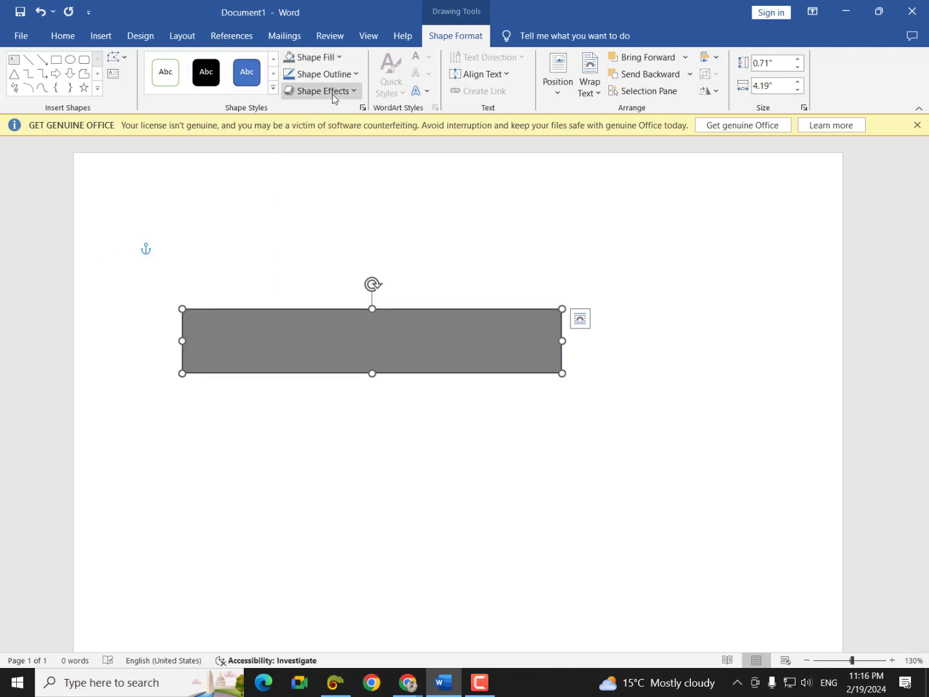
{"action": "left_click", "coordinate": [332, 75]}
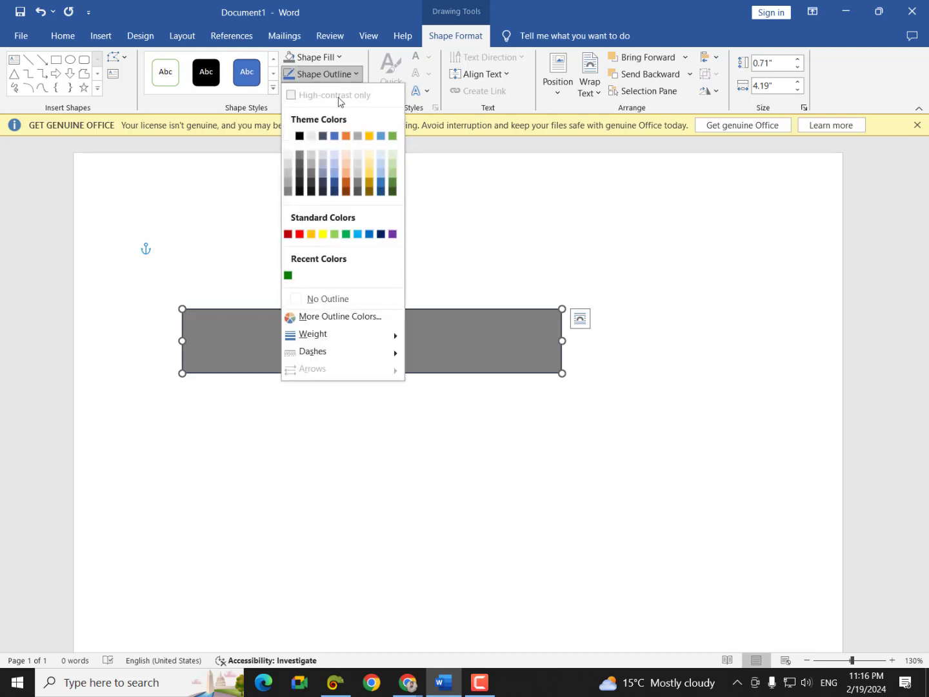
{"action": "left_click", "coordinate": [315, 312]}
{"action": "left_click", "coordinate": [585, 436]}
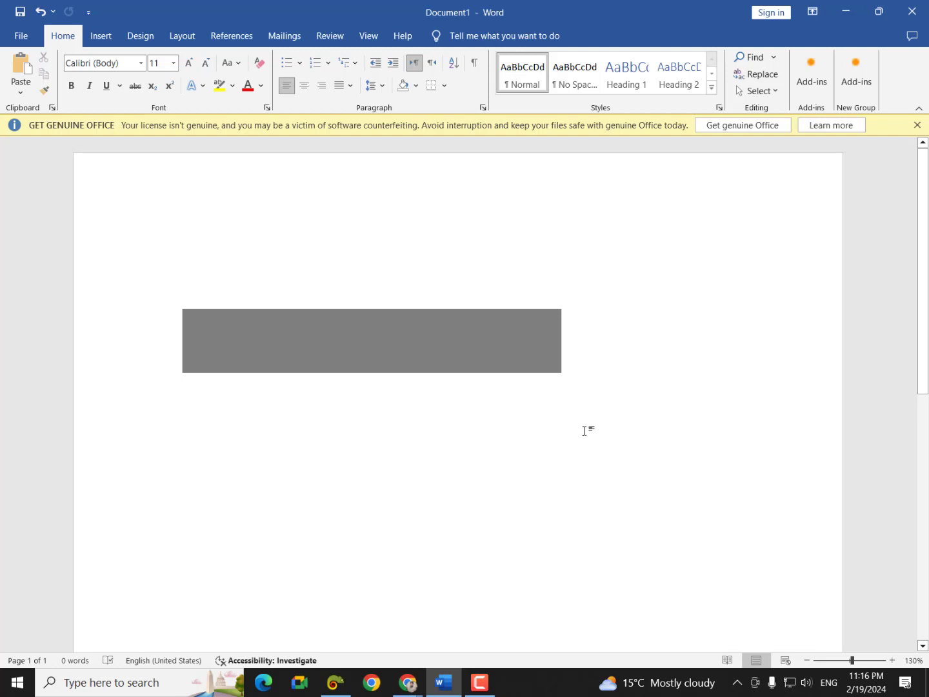
{"action": "left_click", "coordinate": [524, 367]}
- Duplicate the grey rectangle with Ctrl+D
{"action": "key", "text": "ctrl+d"}
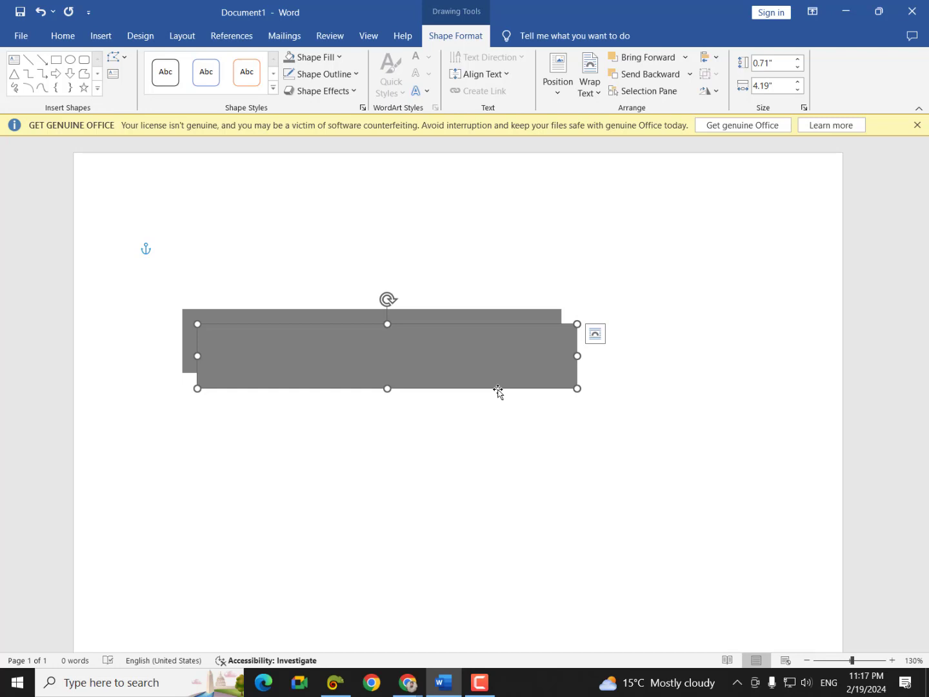
- Align the copy over the original, narrow it to 2.56" wide and fill it light grey
{"action": "key", "text": "ctrl+d"}
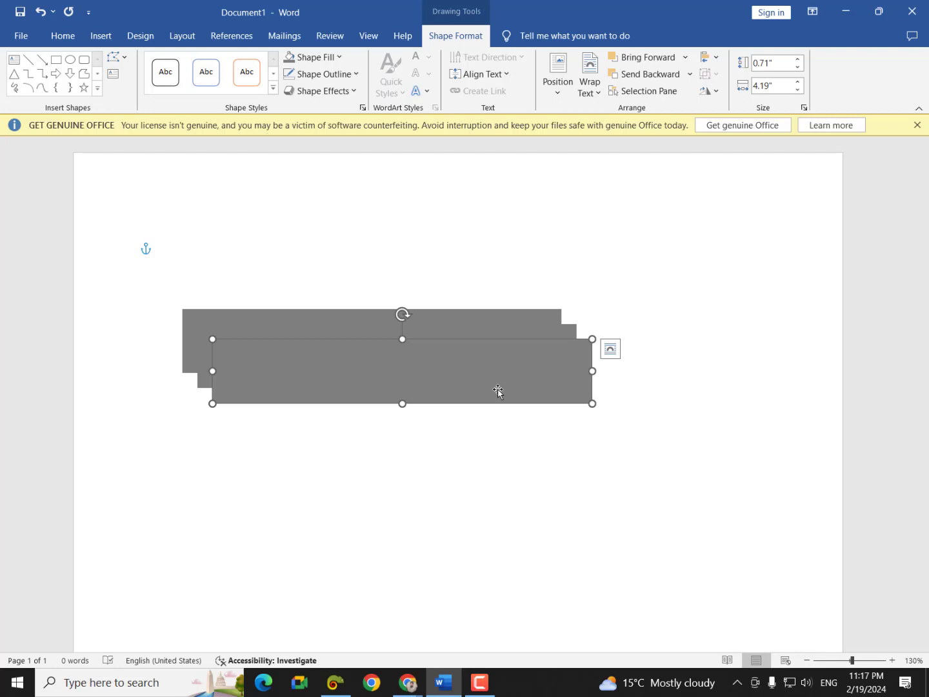
{"action": "key", "text": "ctrl+z"}
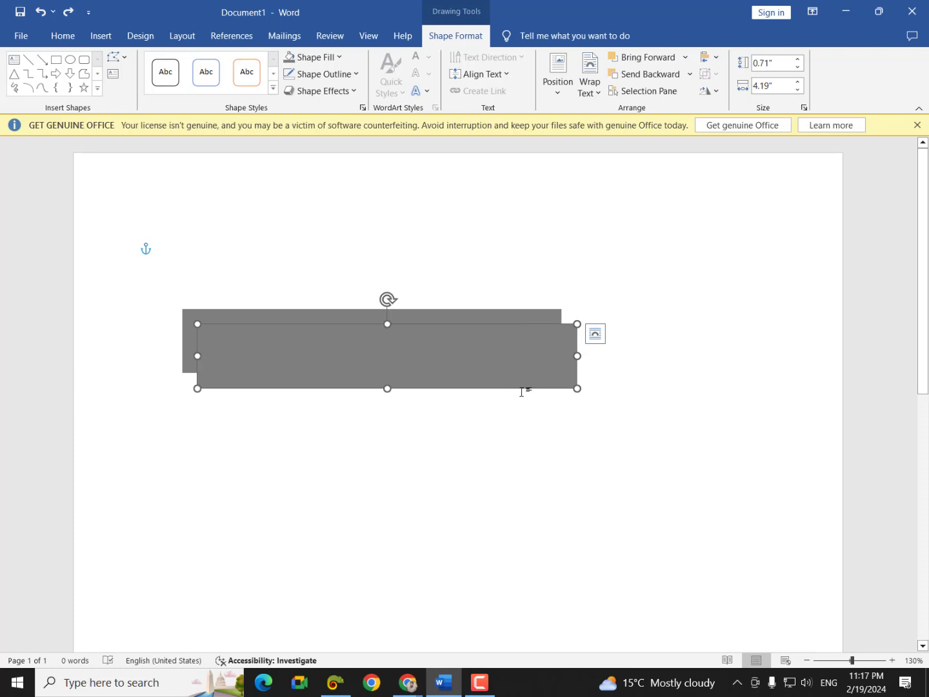
{"action": "left_click_drag", "start_coordinate": [533, 374], "coordinate": [516, 358]}
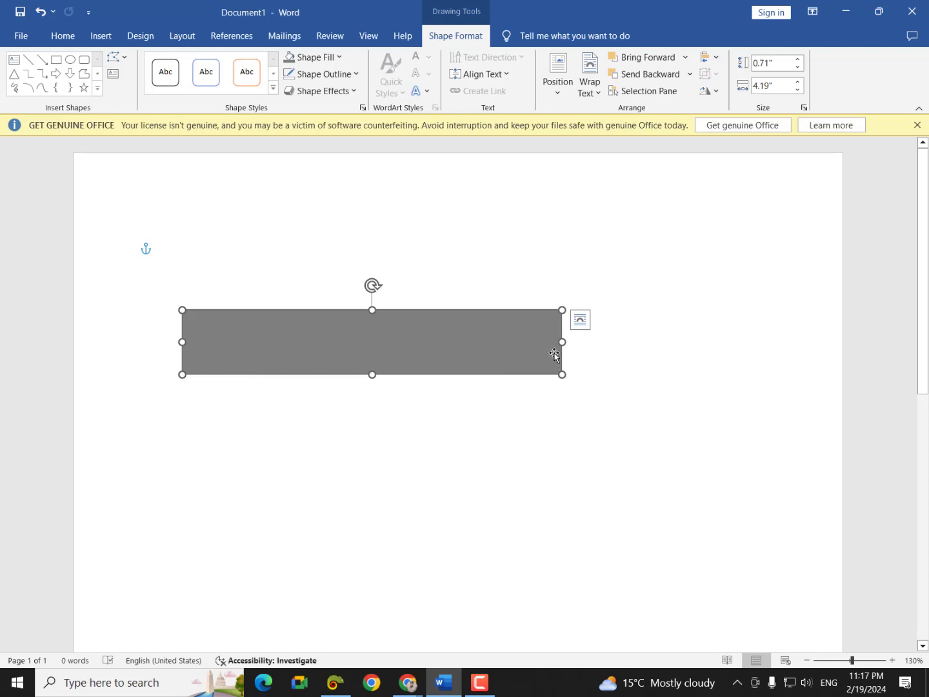
{"action": "left_click_drag", "start_coordinate": [555, 344], "coordinate": [413, 341]}
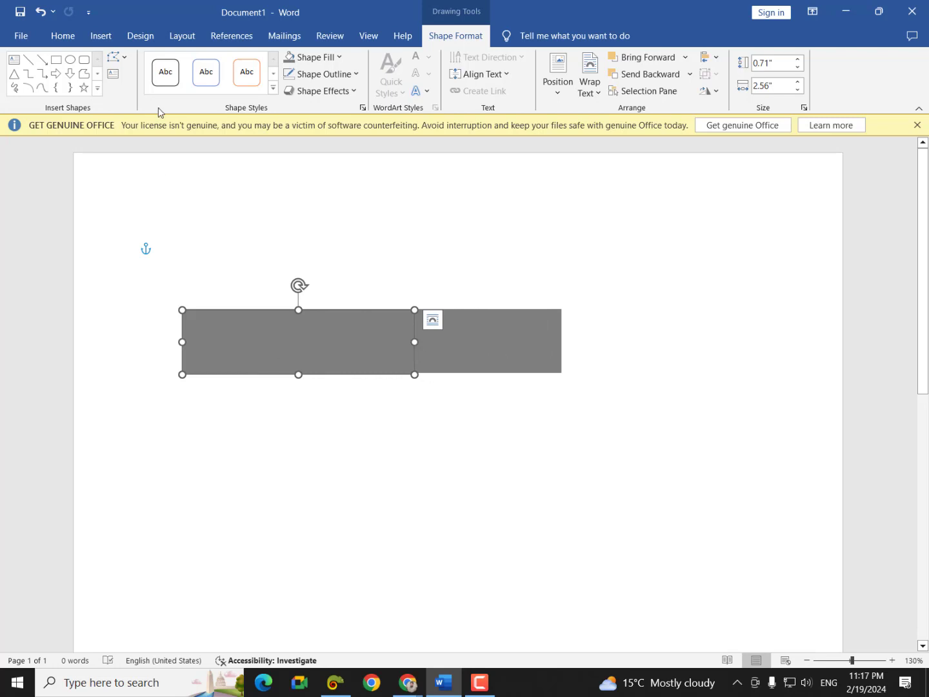
{"action": "left_click", "coordinate": [337, 57]}
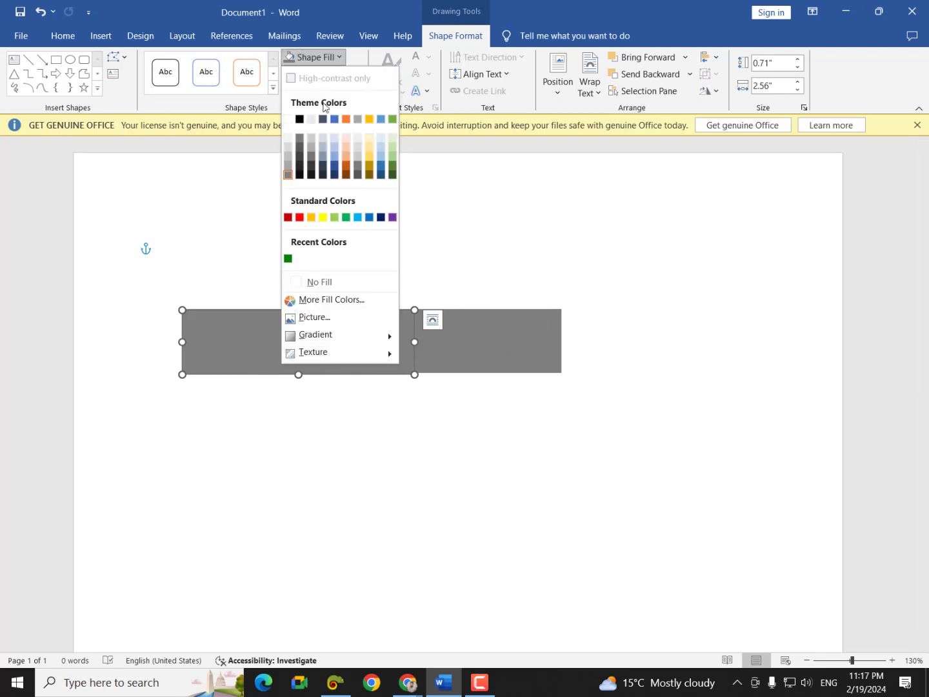
{"action": "left_click", "coordinate": [284, 153]}
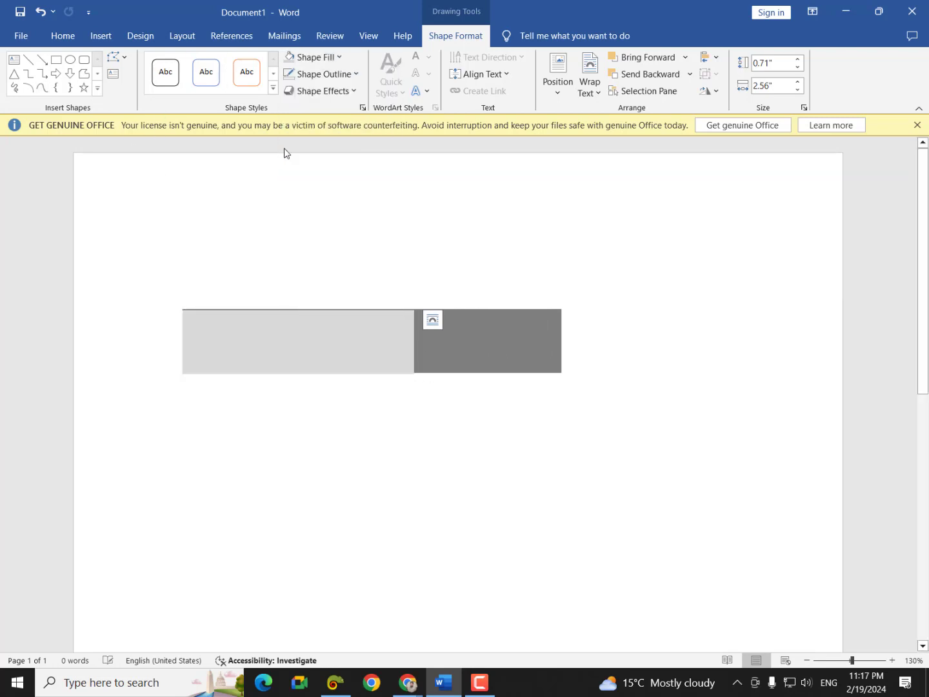
{"action": "left_click", "coordinate": [631, 344]}
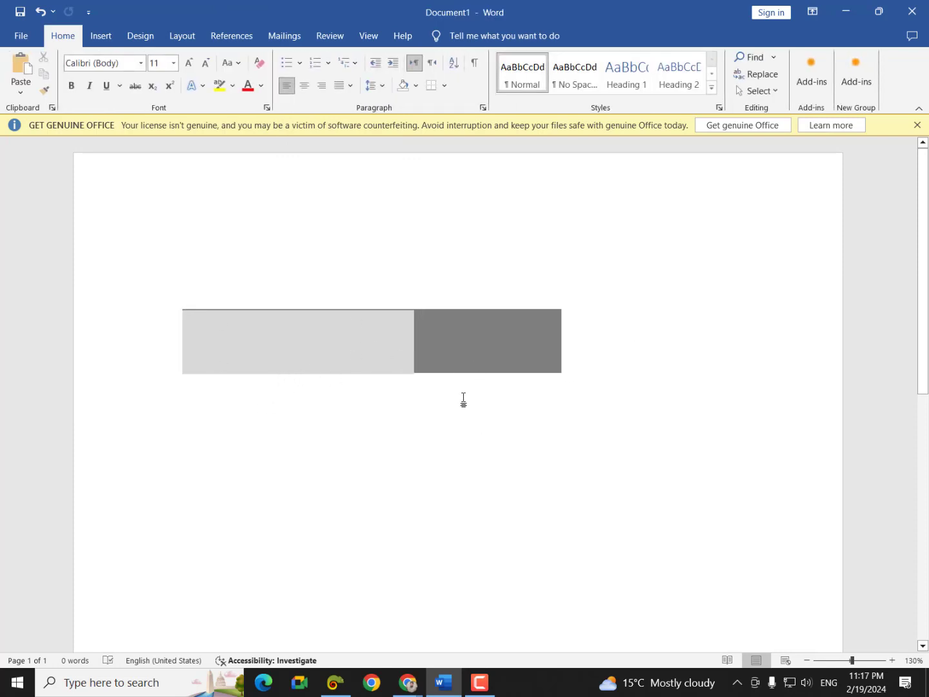
{"action": "left_click", "coordinate": [103, 37]}
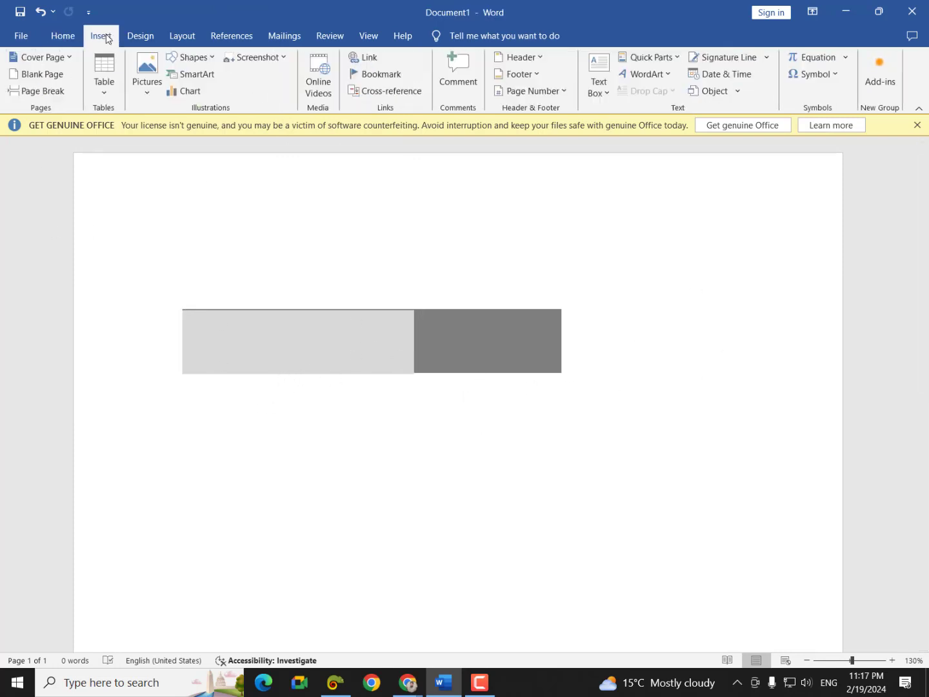
- Add a simple text box right of the bar containing the word 'spoken'
{"action": "left_click", "coordinate": [599, 78]}
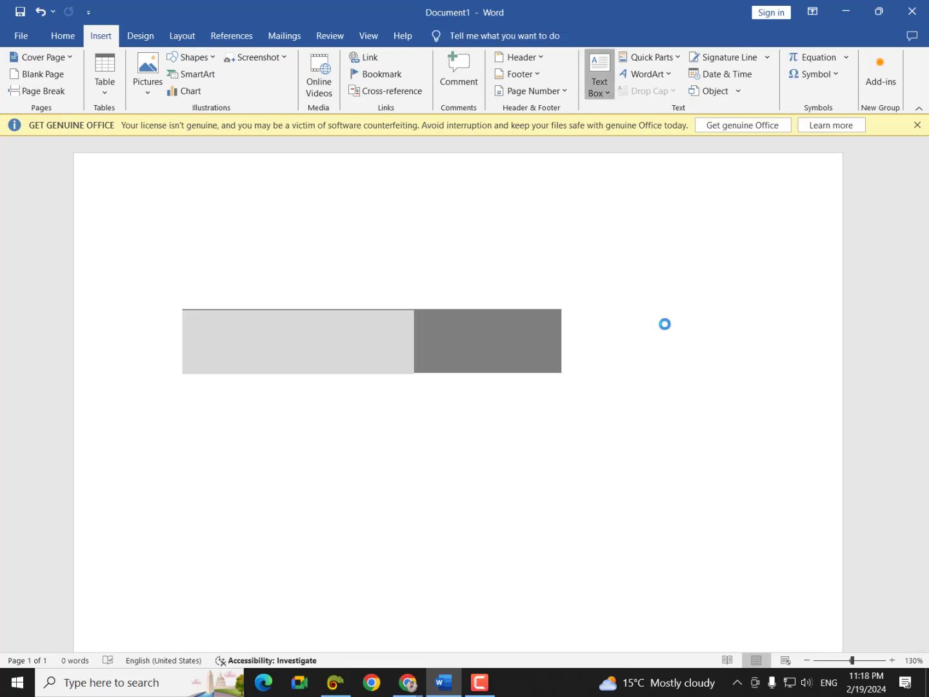
{"action": "left_click", "coordinate": [648, 240]}
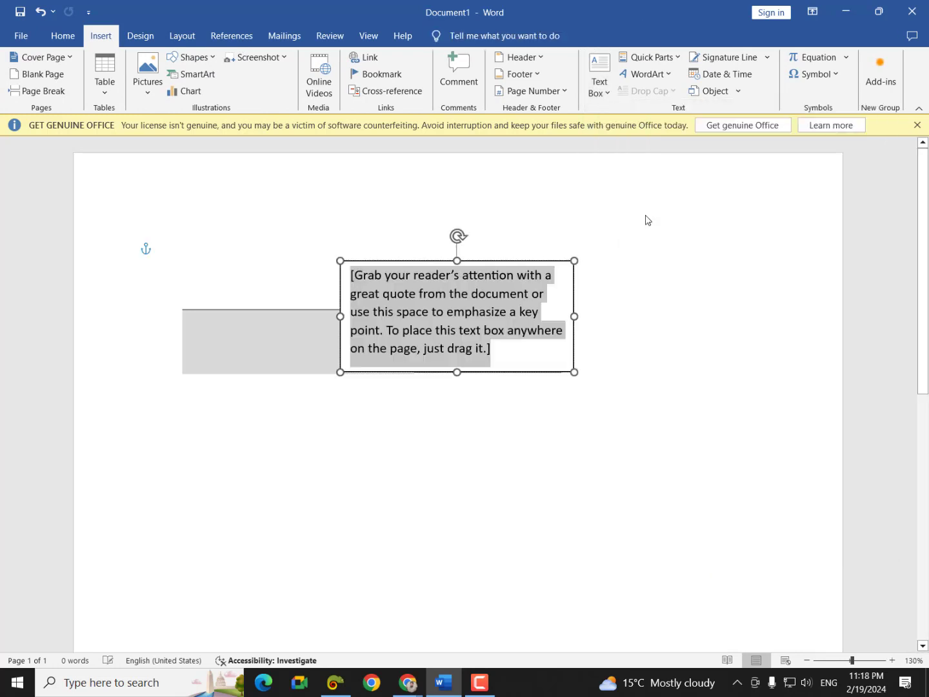
{"action": "left_click_drag", "start_coordinate": [527, 260], "coordinate": [760, 290]}
{"action": "left_click", "coordinate": [739, 370]}
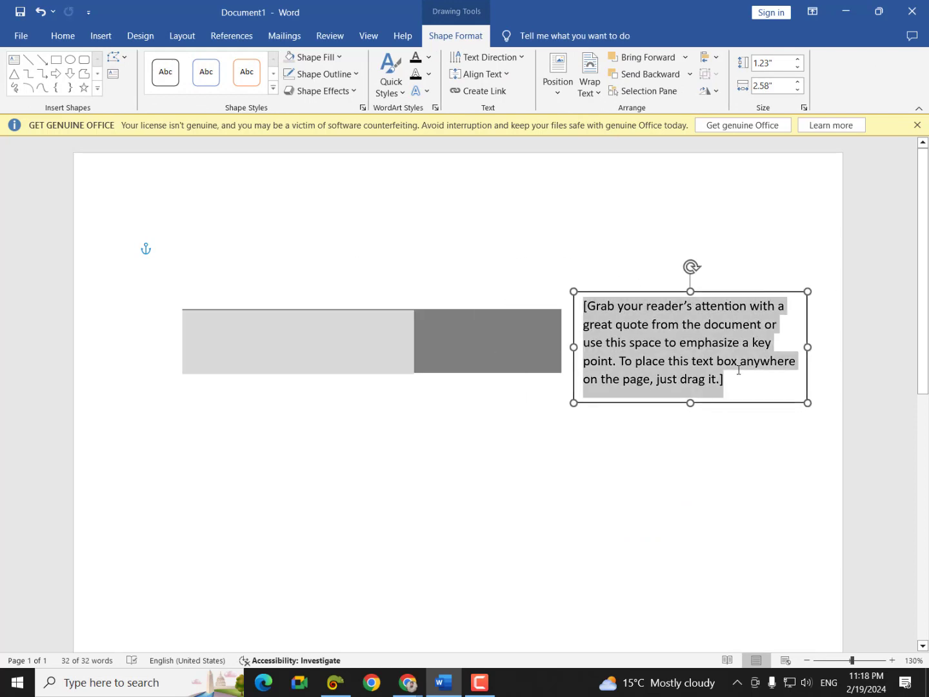
{"action": "key", "text": "Delete"}
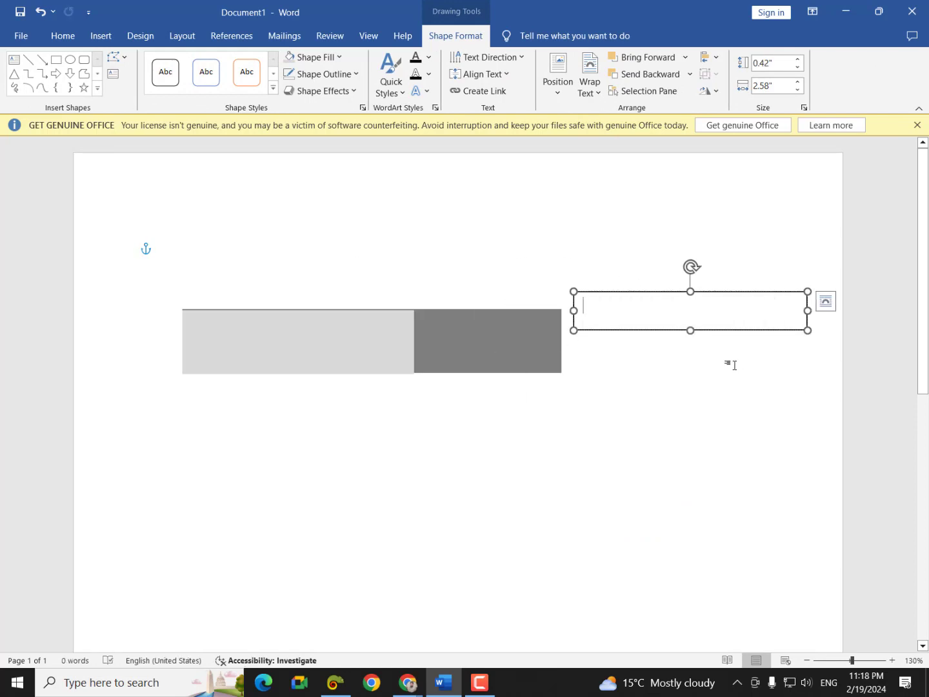
{"action": "type", "text": "spoken"}
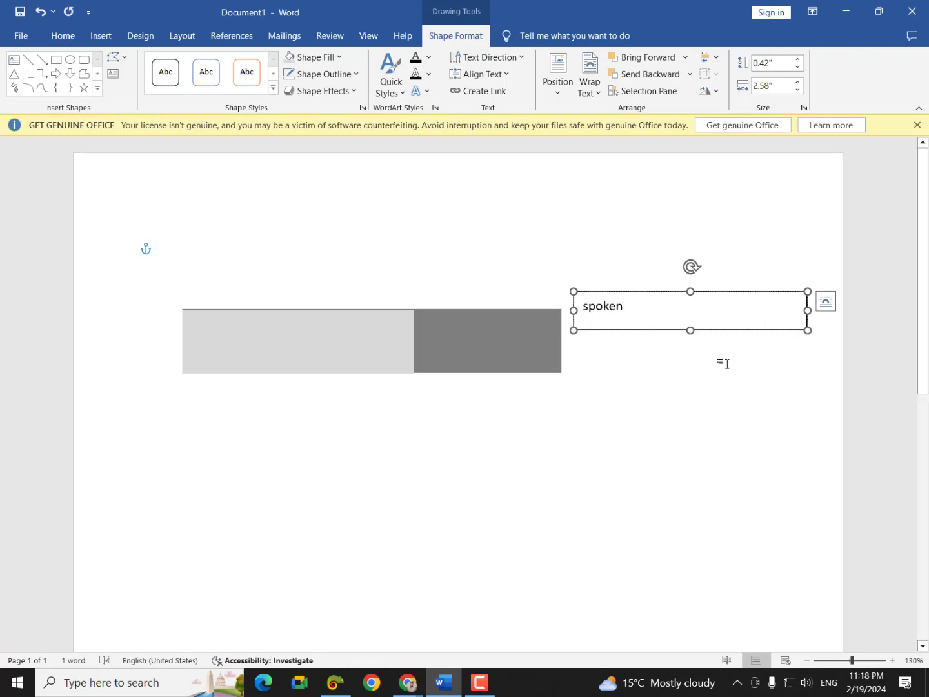
- Remove the text box's outline and nudge it slightly down and right
{"action": "left_click", "coordinate": [765, 291]}
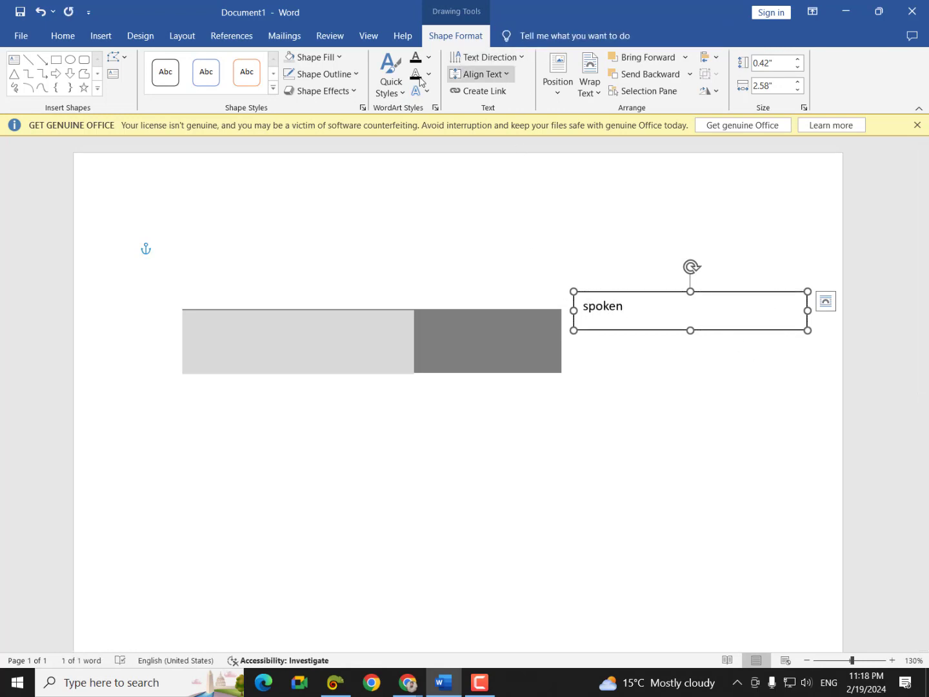
{"action": "left_click", "coordinate": [342, 74]}
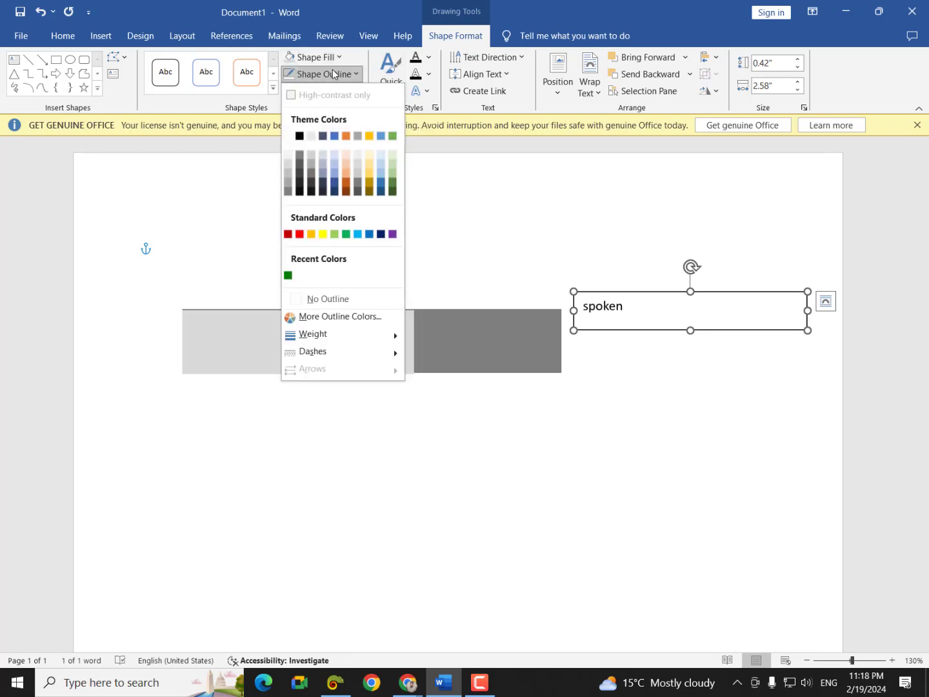
{"action": "left_click", "coordinate": [316, 299]}
{"action": "left_click_drag", "start_coordinate": [614, 292], "coordinate": [637, 321]}
{"action": "left_click", "coordinate": [533, 400]}
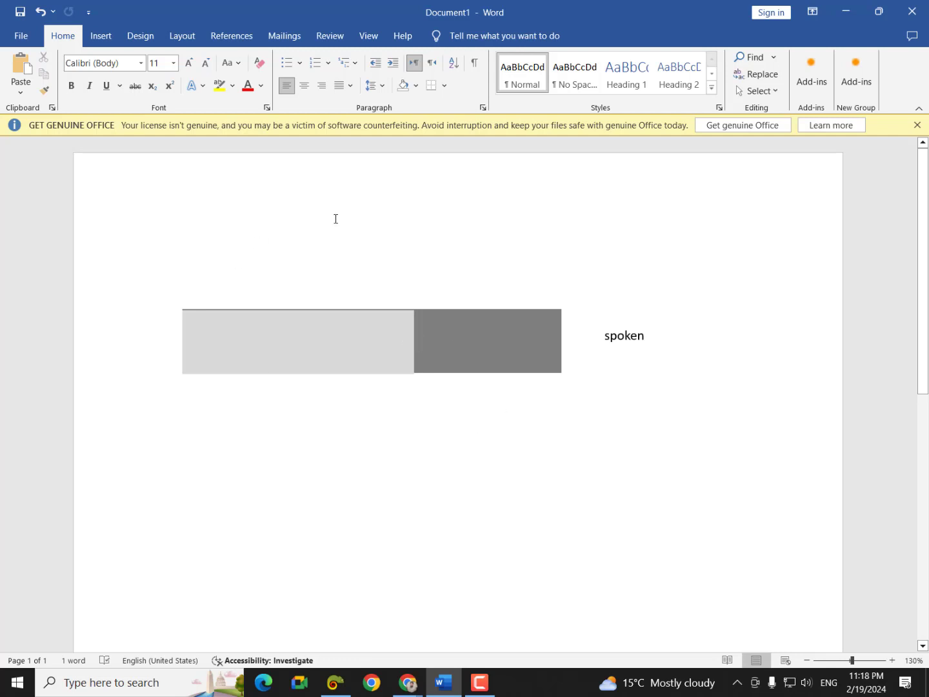
- Draw a 2.44" by 2.44" blue block arc below the grey bar
{"action": "left_click", "coordinate": [100, 38]}
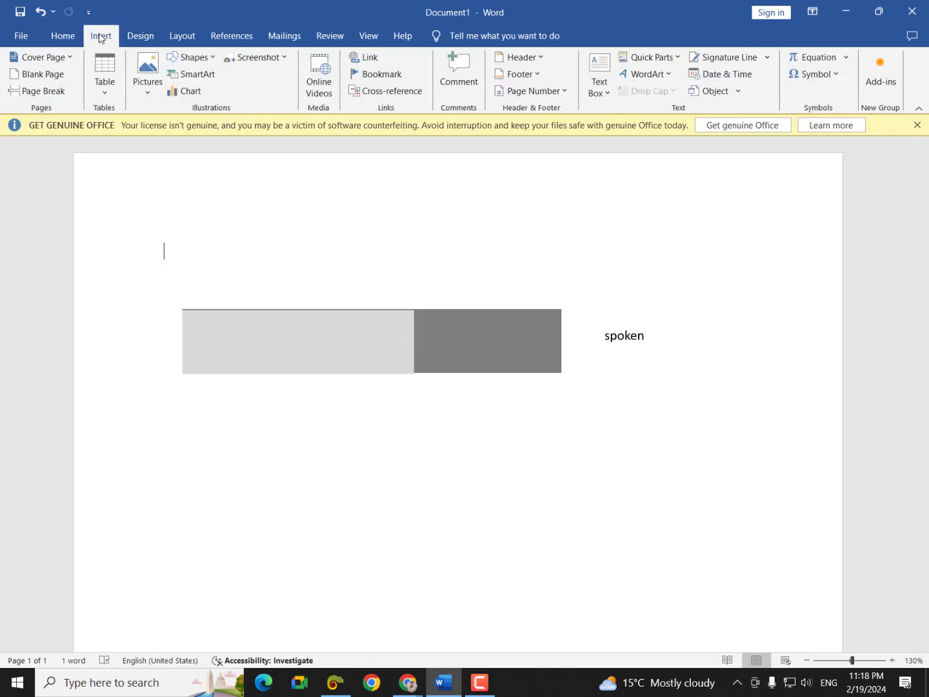
{"action": "left_click", "coordinate": [195, 62]}
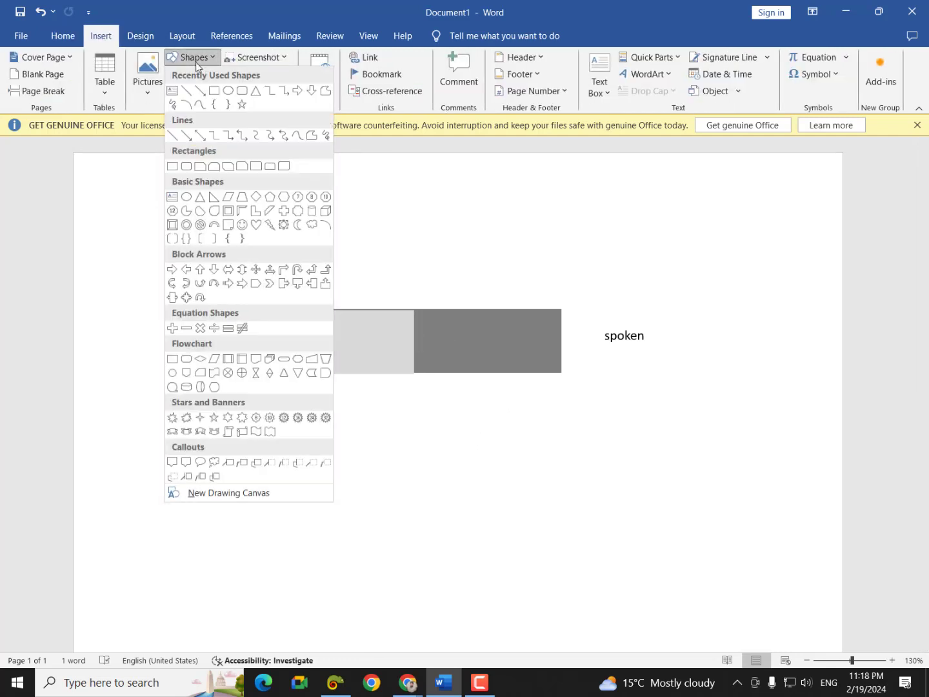
{"action": "left_click", "coordinate": [215, 225]}
{"action": "scroll", "coordinate": [230, 332], "scroll_direction": "down", "scroll_amount": 5}
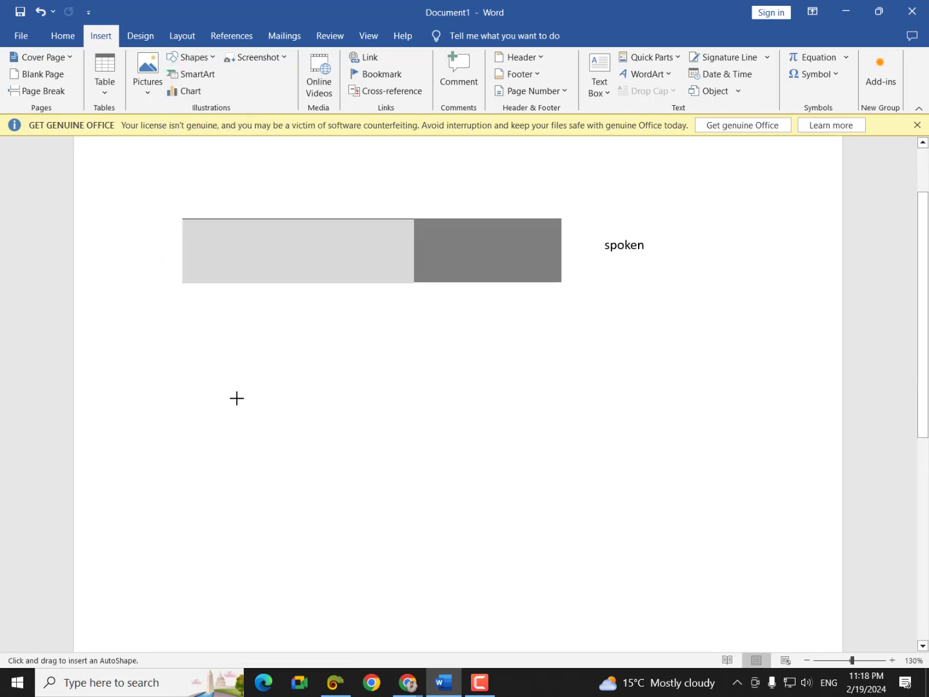
{"action": "left_click_drag", "start_coordinate": [193, 325], "coordinate": [293, 450]}
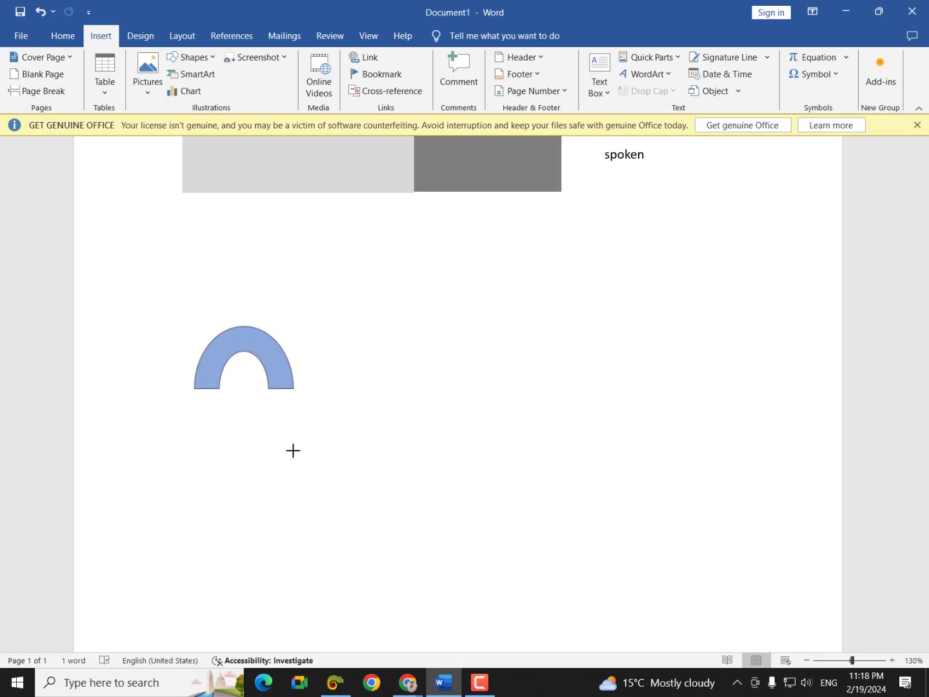
{"action": "left_click_drag", "start_coordinate": [294, 451], "coordinate": [403, 549]}
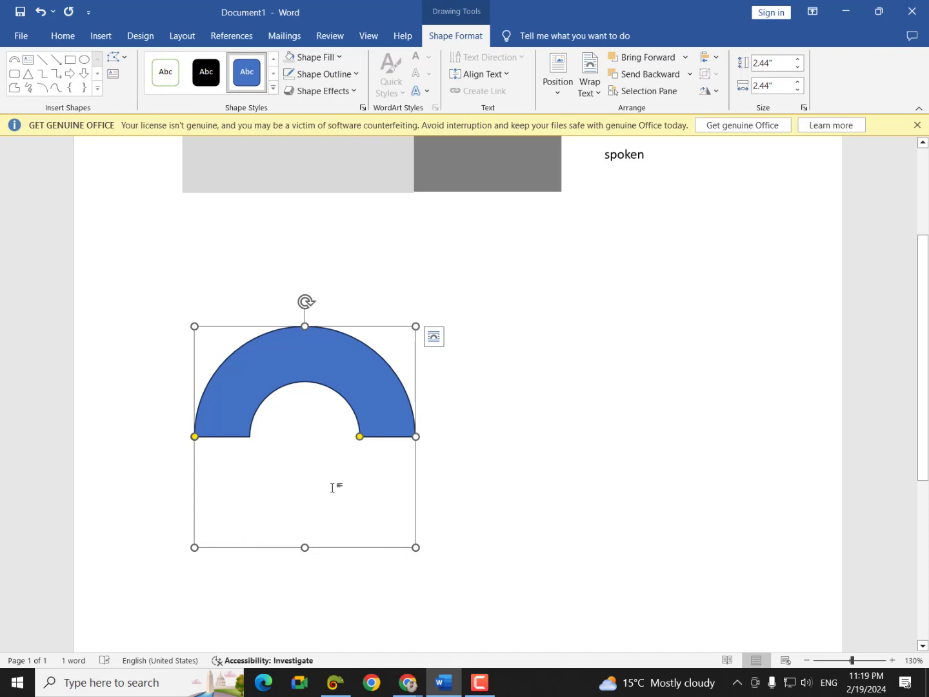
- Thin the arc's band, stretch it into an almost closed ring and remove its outline
{"action": "left_click_drag", "start_coordinate": [360, 437], "coordinate": [388, 443]}
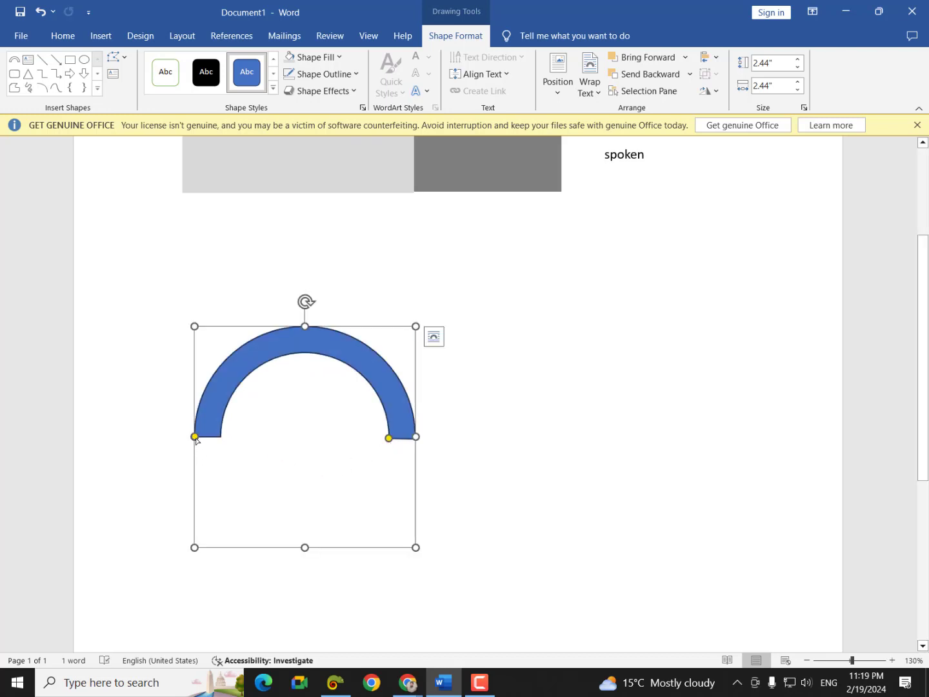
{"action": "left_click_drag", "start_coordinate": [195, 437], "coordinate": [326, 512]}
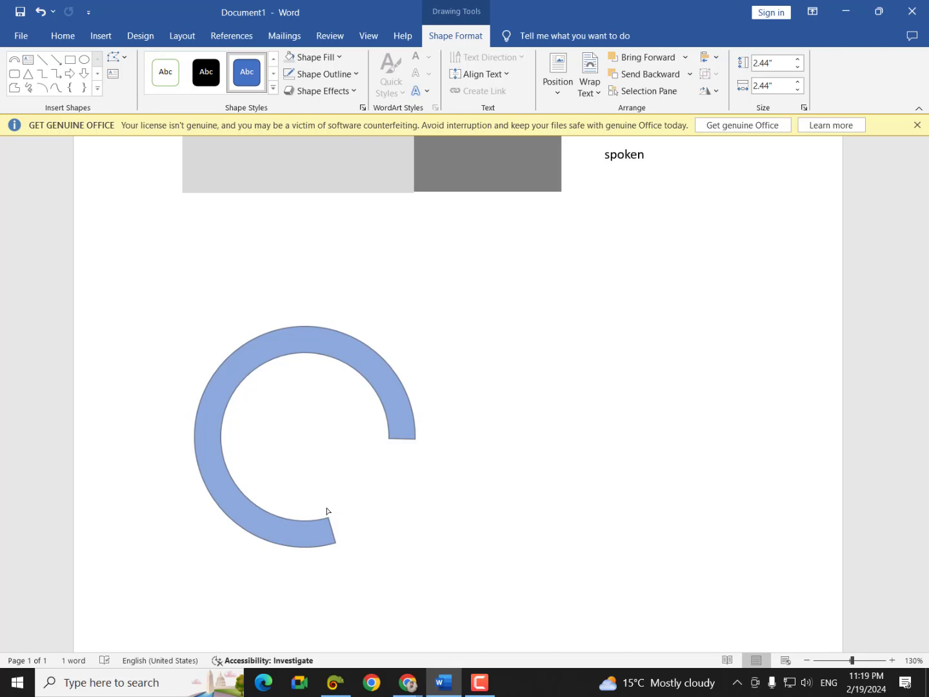
{"action": "left_click_drag", "start_coordinate": [326, 512], "coordinate": [343, 490]}
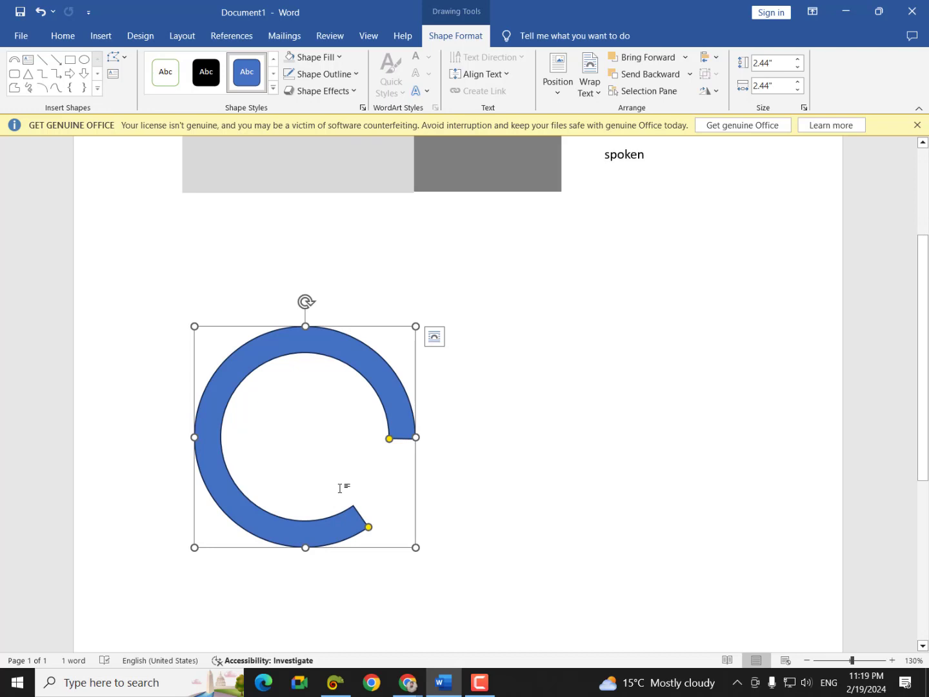
{"action": "left_click", "coordinate": [320, 76]}
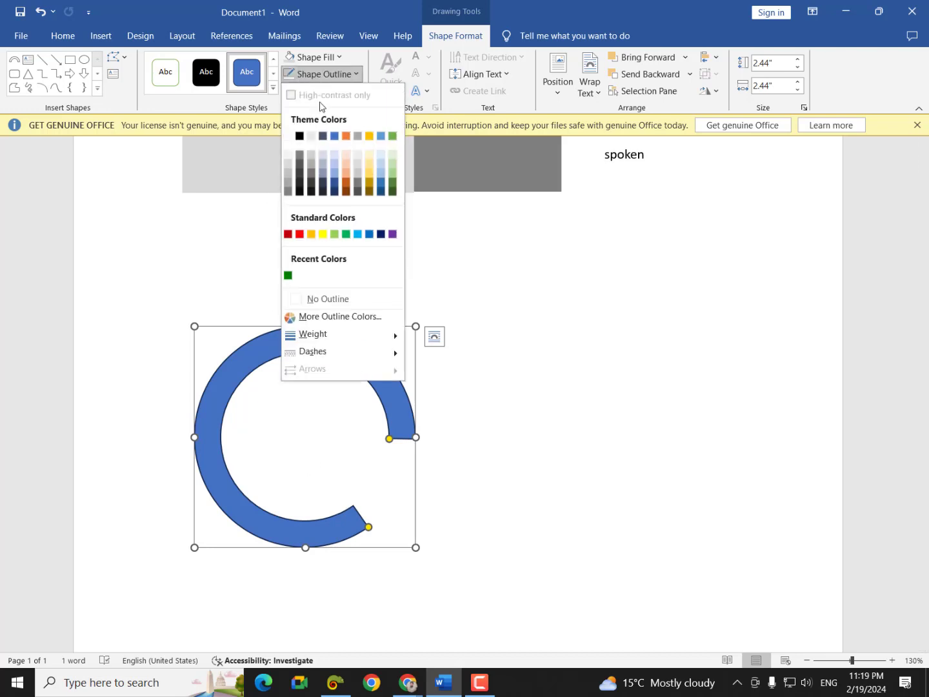
{"action": "left_click", "coordinate": [301, 296]}
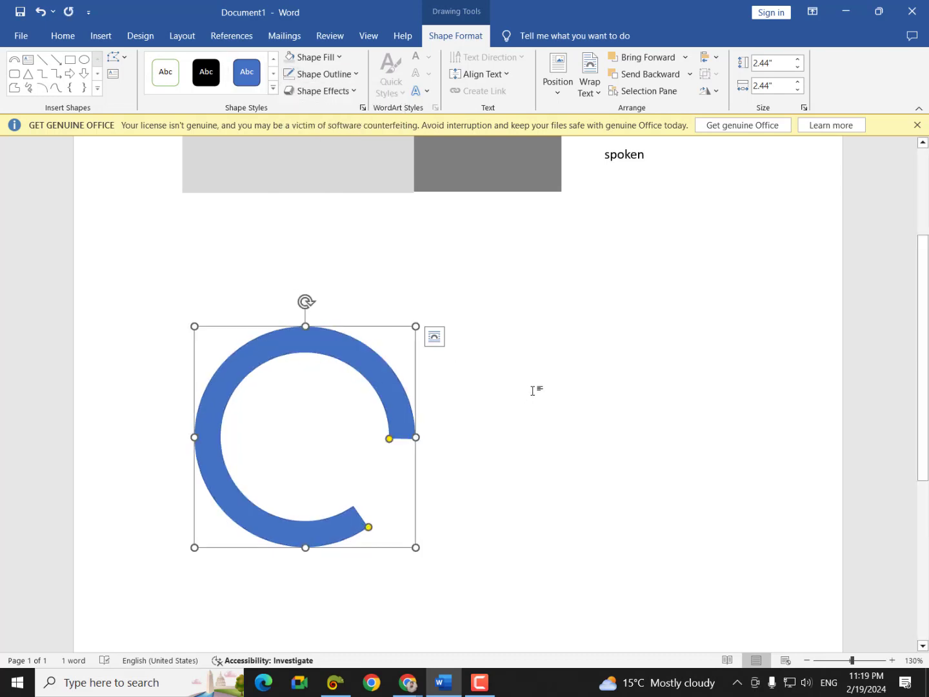
- Duplicate the arc, overlay the copy and rotate it to close the ring's gap
{"action": "key", "text": "ctrl+d"}
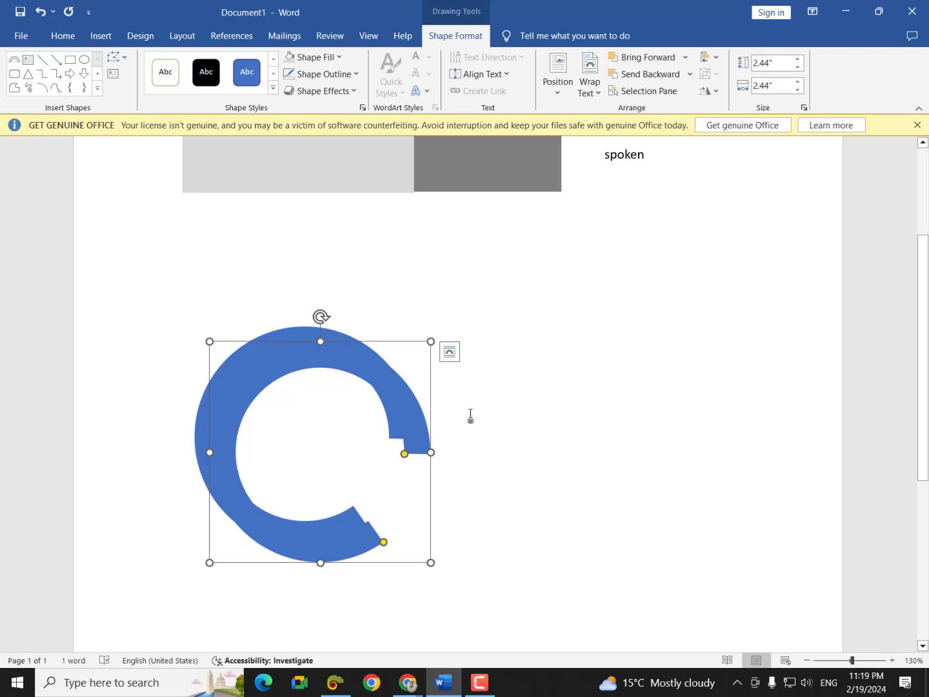
{"action": "left_click_drag", "start_coordinate": [407, 409], "coordinate": [392, 394]}
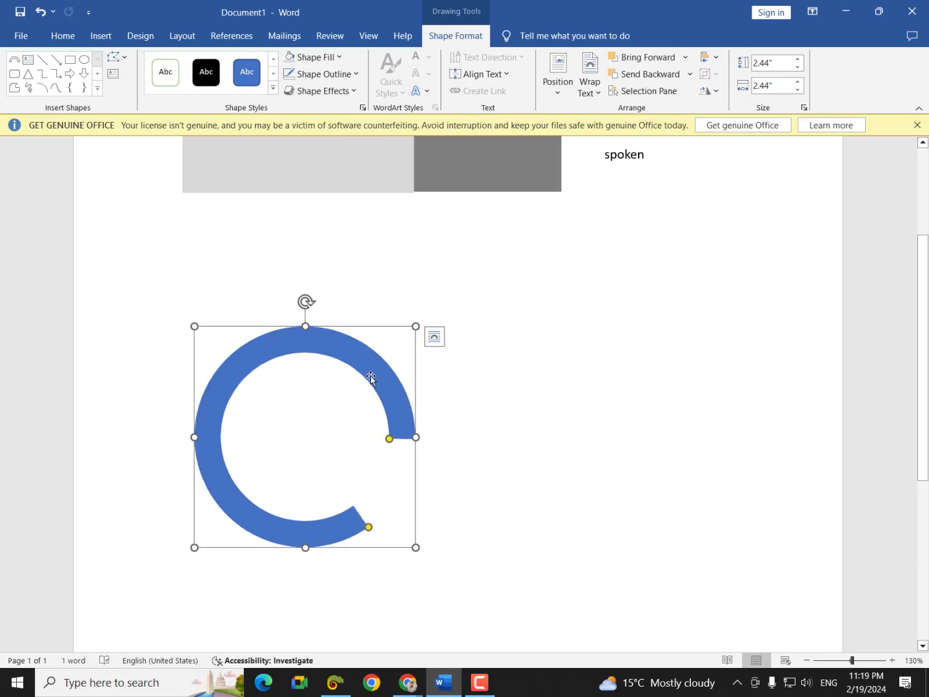
{"action": "left_click_drag", "start_coordinate": [305, 301], "coordinate": [171, 436]}
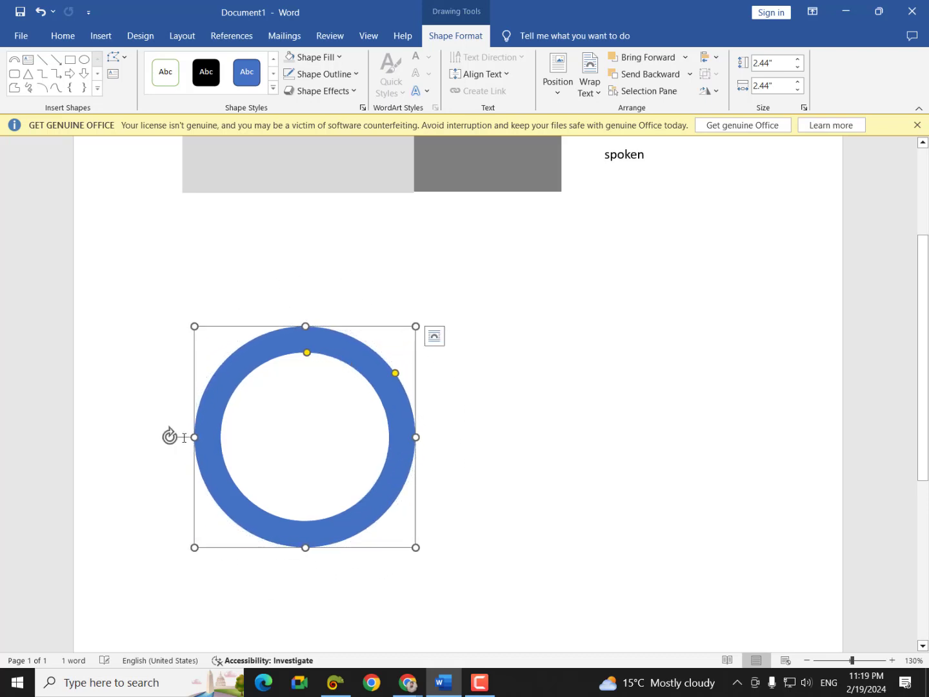
- Fill the top copied arc dark grey
{"action": "left_click", "coordinate": [309, 61]}
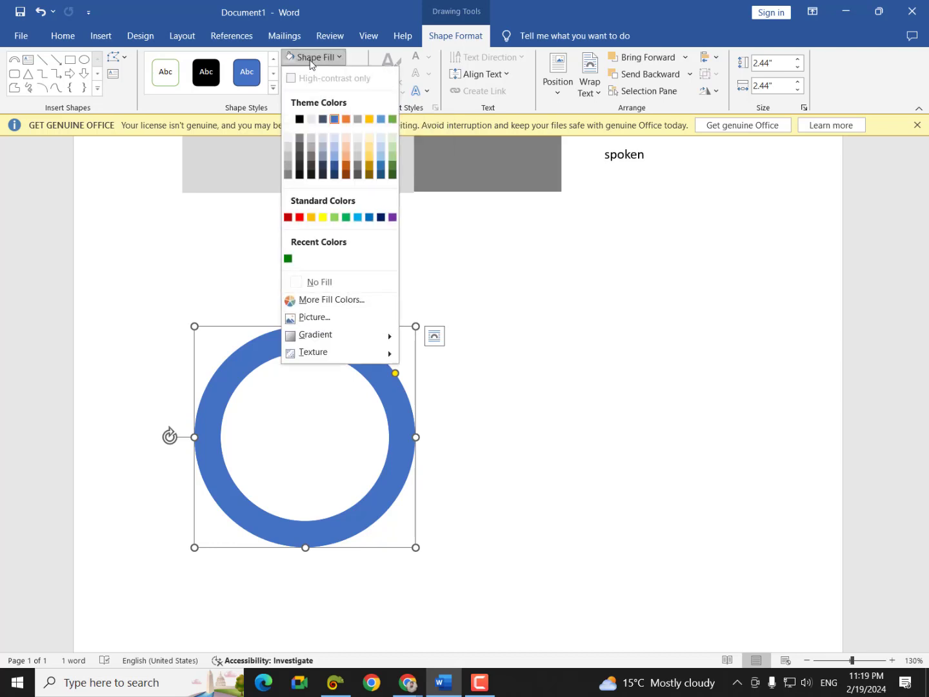
{"action": "left_click", "coordinate": [289, 174]}
{"action": "left_click", "coordinate": [560, 293]}
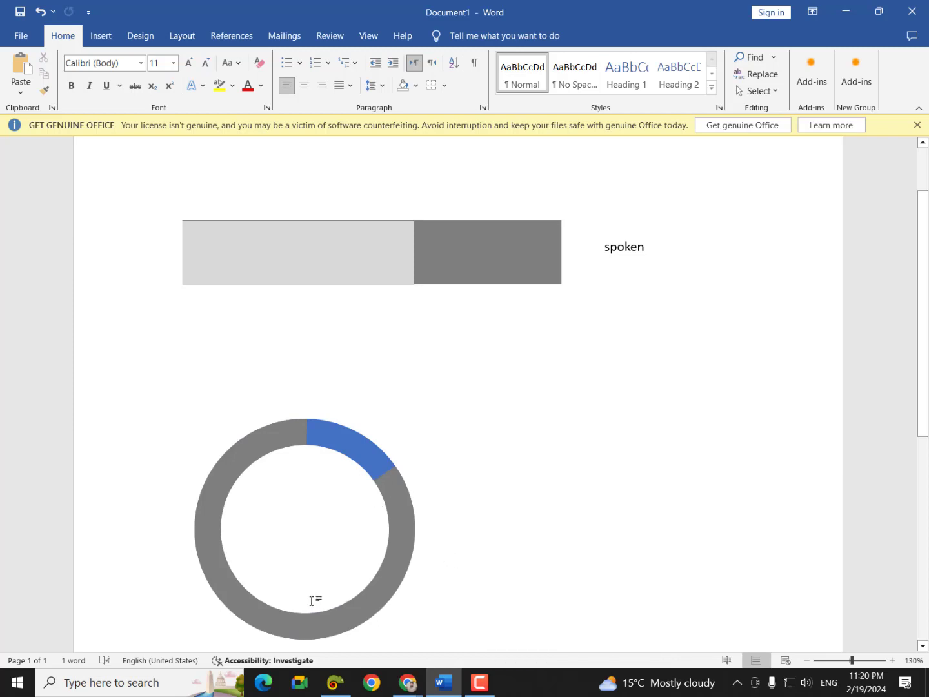
{"action": "left_click", "coordinate": [212, 545]}
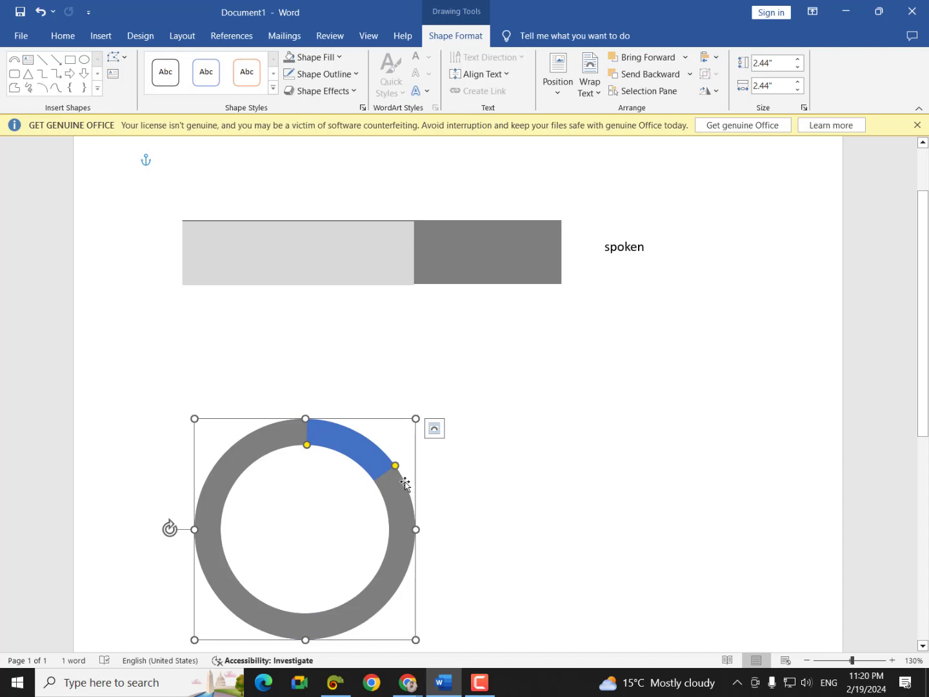
{"action": "left_click", "coordinate": [484, 513]}
- Move the grey arc off the blue ring and select both arcs together
{"action": "scroll", "coordinate": [466, 525], "scroll_direction": "down", "scroll_amount": 2}
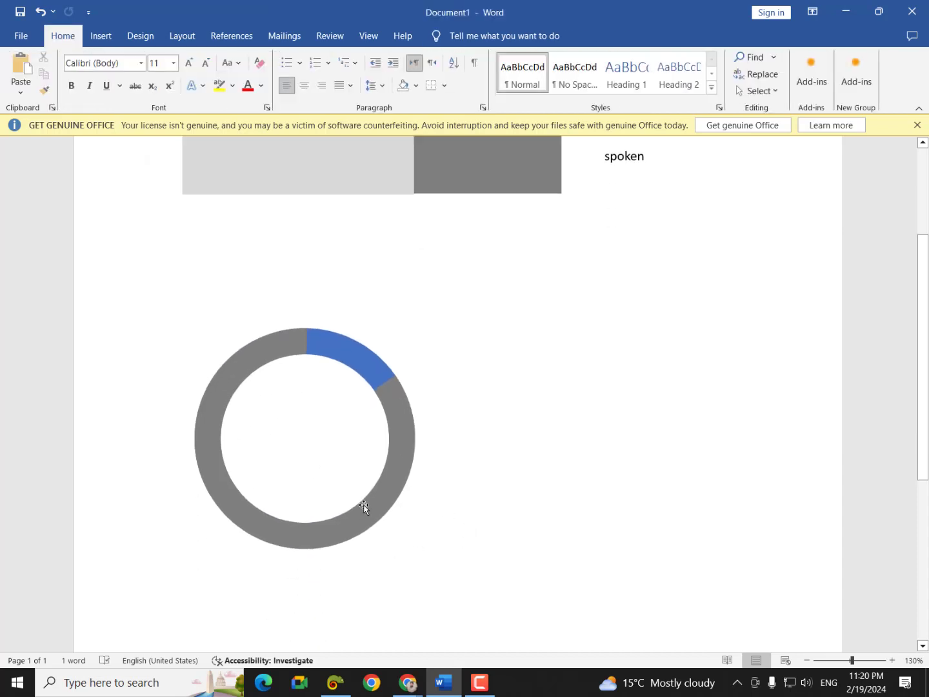
{"action": "left_click_drag", "start_coordinate": [380, 510], "coordinate": [553, 542]}
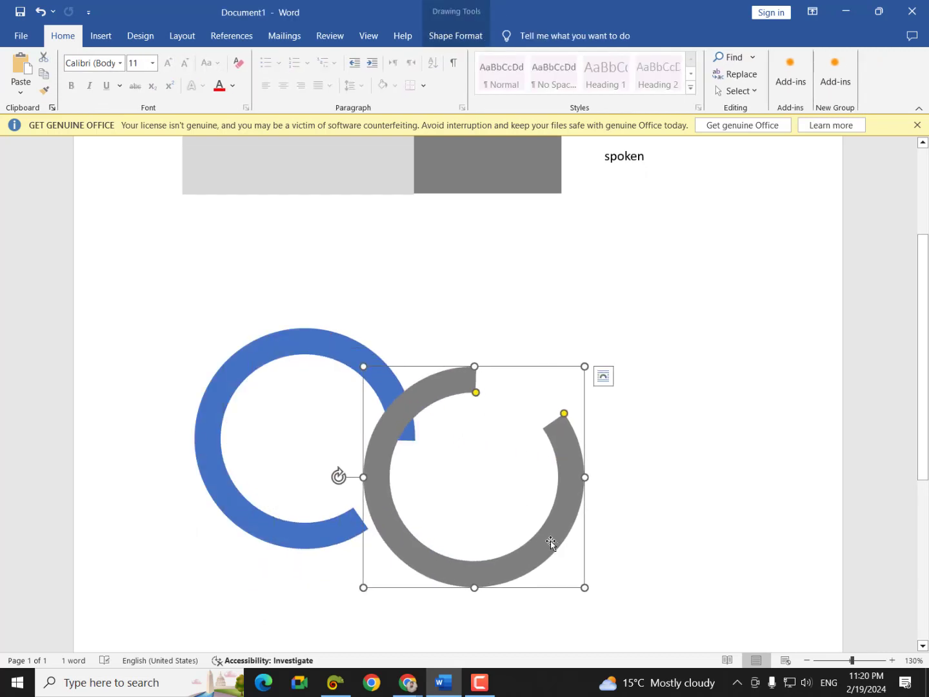
{"action": "key", "text": "ctrl+z"}
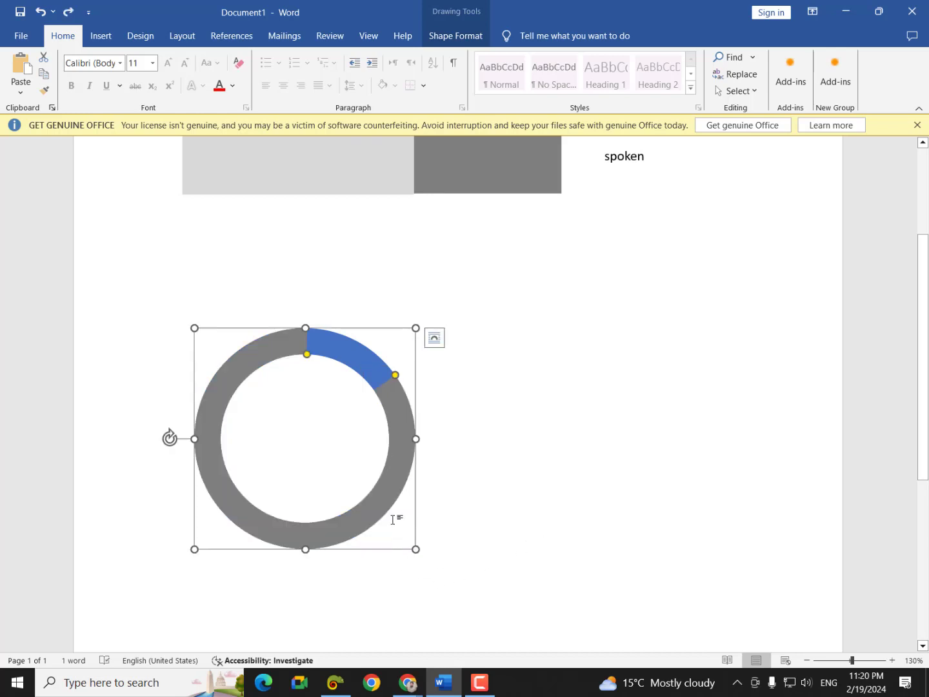
{"action": "left_click", "coordinate": [191, 415]}
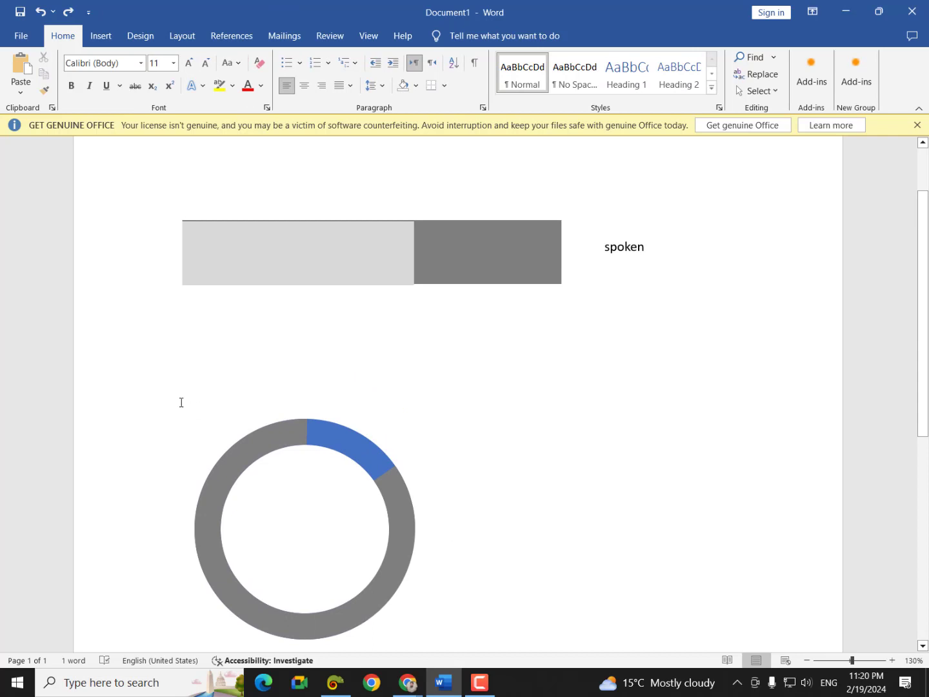
{"action": "left_click_drag", "start_coordinate": [266, 453], "coordinate": [402, 482]}
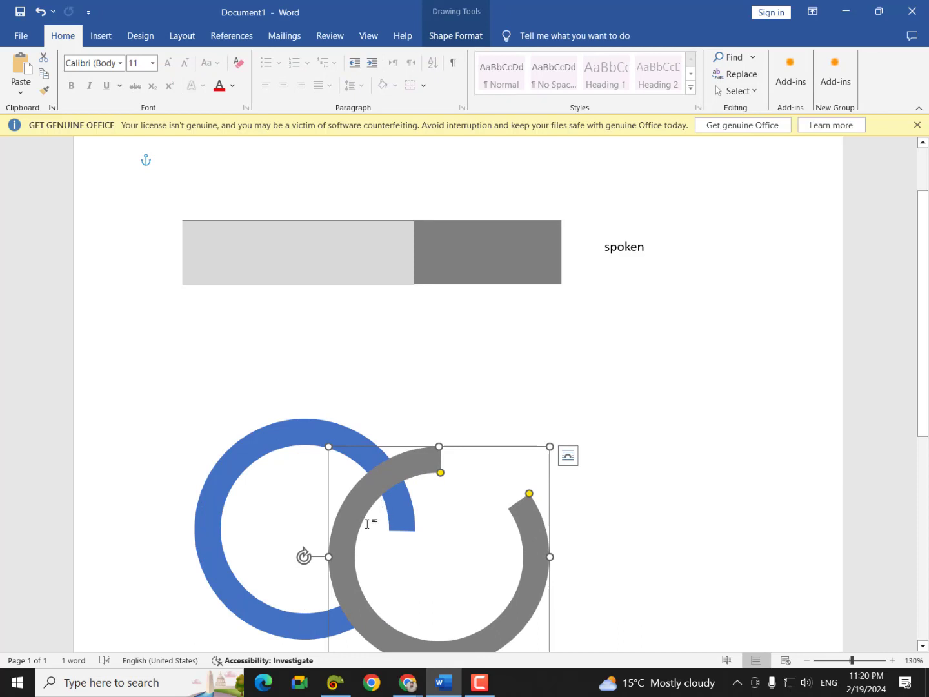
{"action": "left_click", "coordinate": [210, 492], "text": "shift"}
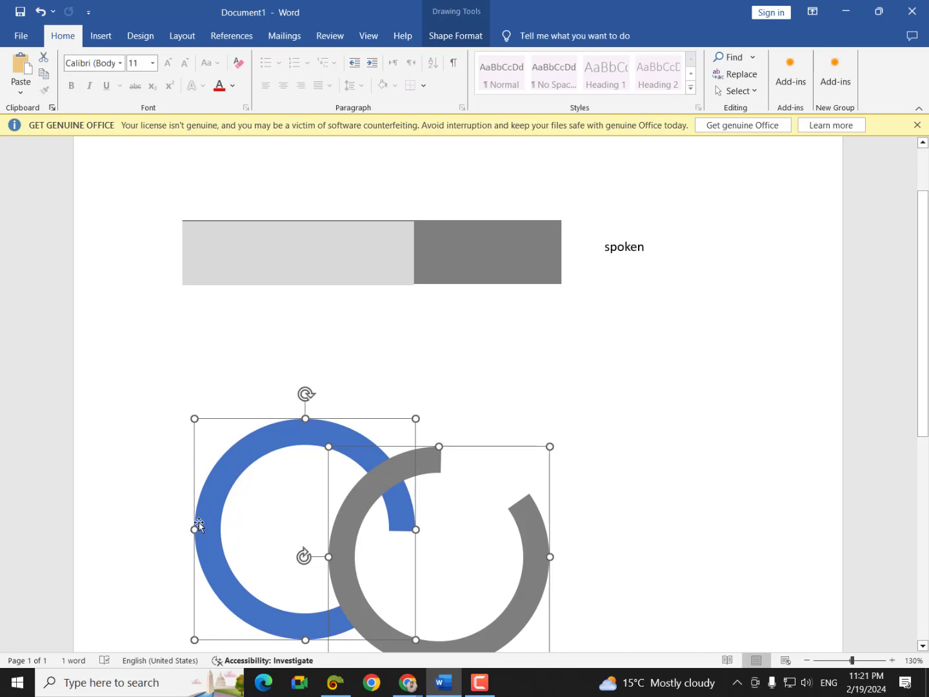
{"action": "right_click", "coordinate": [203, 517]}
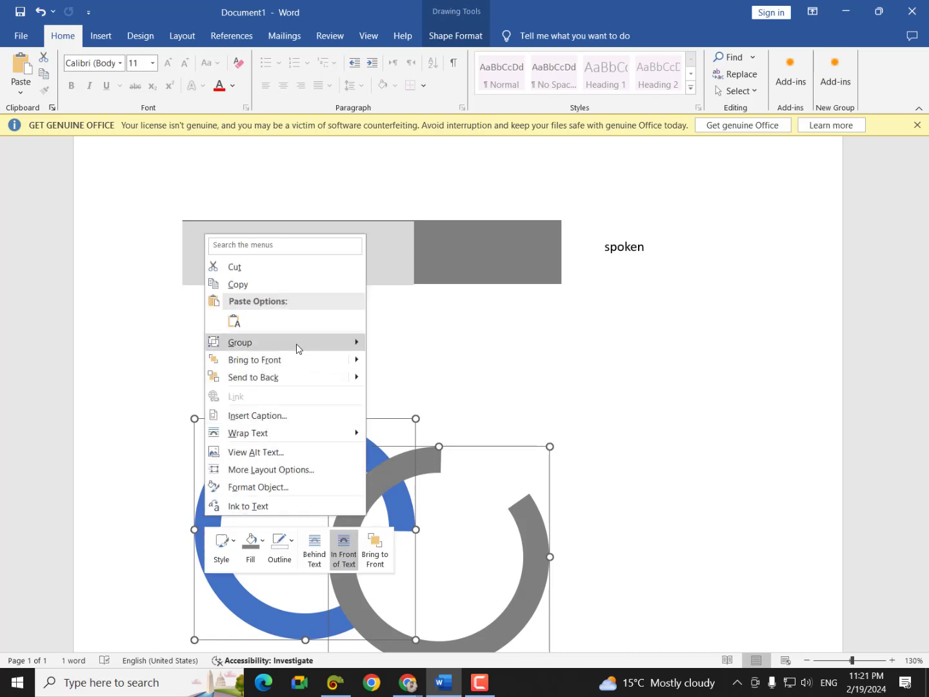
- Group the blue and grey arcs, then move the grey arc back over the blue ring
{"action": "mouse_move", "coordinate": [297, 345]}
{"action": "left_click", "coordinate": [376, 353]}
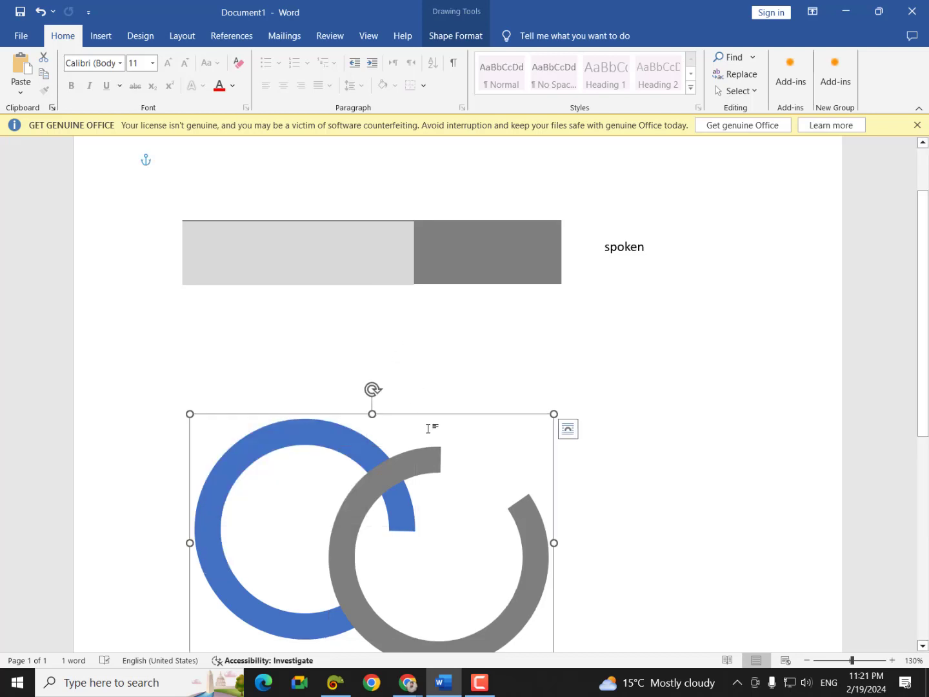
{"action": "left_click", "coordinate": [417, 469]}
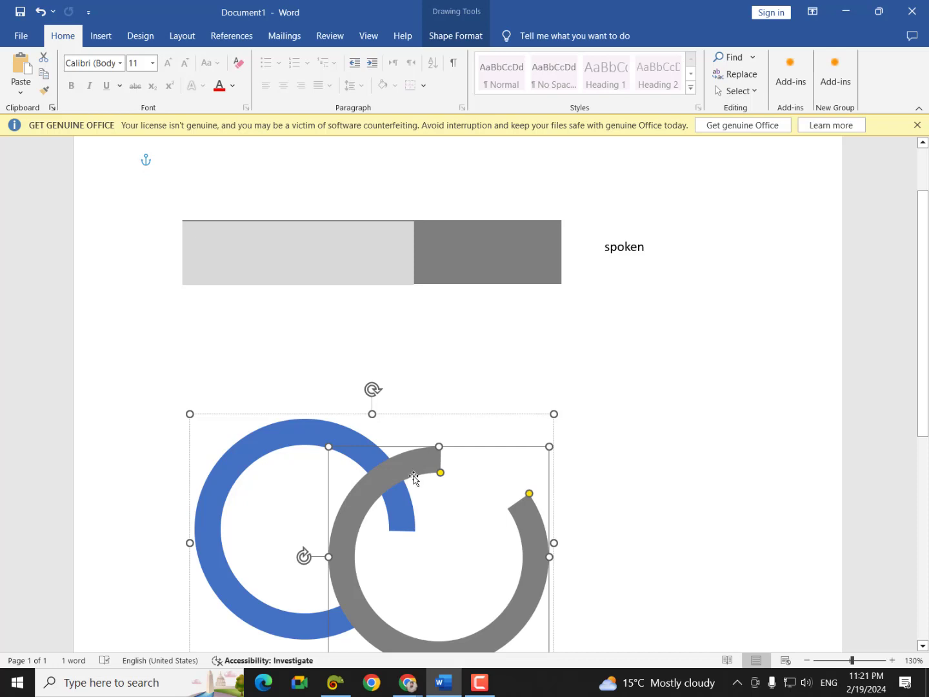
{"action": "left_click_drag", "start_coordinate": [368, 502], "coordinate": [236, 469]}
{"action": "left_click", "coordinate": [528, 503]}
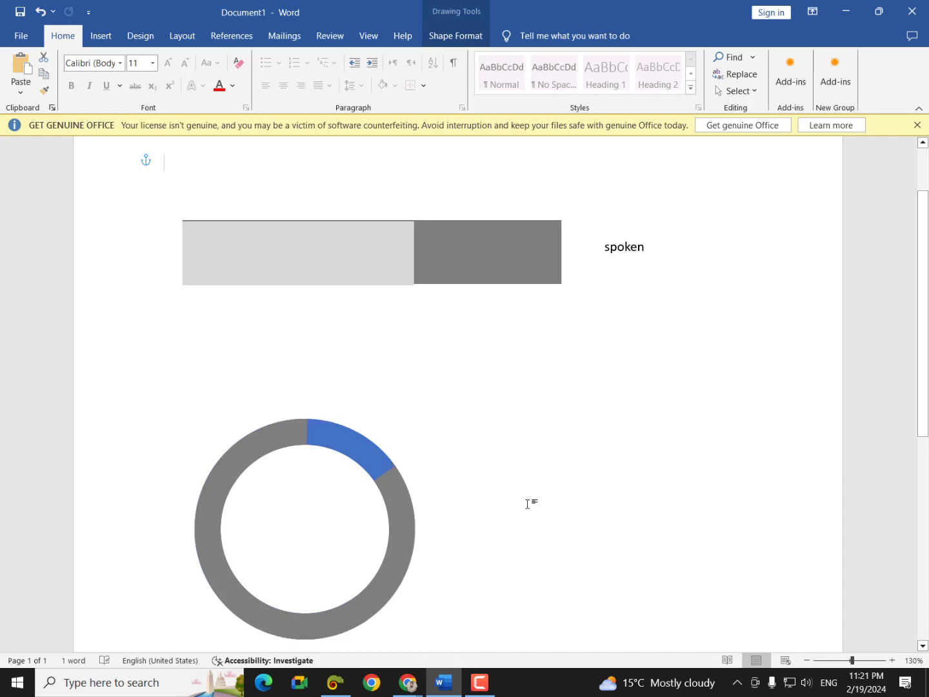
- Shrink the donut and place it under the left part of the bar
{"action": "mouse_move", "coordinate": [408, 519]}
{"action": "left_mouse_down"}
{"action": "mouse_move", "coordinate": [587, 534]}
{"action": "mouse_move", "coordinate": [388, 492]}
{"action": "mouse_move", "coordinate": [509, 489]}
{"action": "left_mouse_up"}
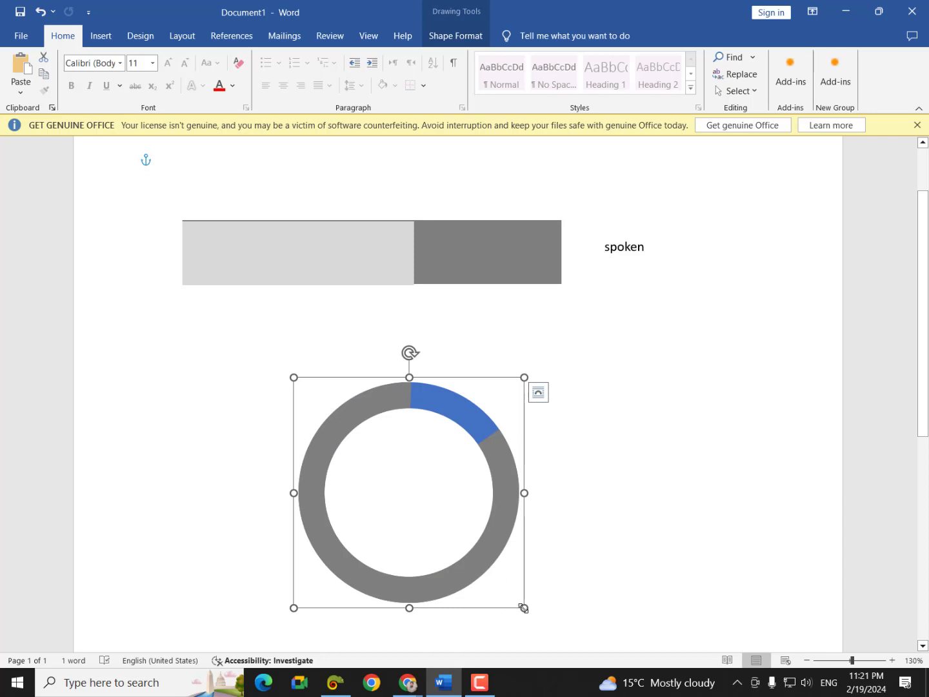
{"action": "left_click_drag", "start_coordinate": [523, 607], "coordinate": [438, 504]}
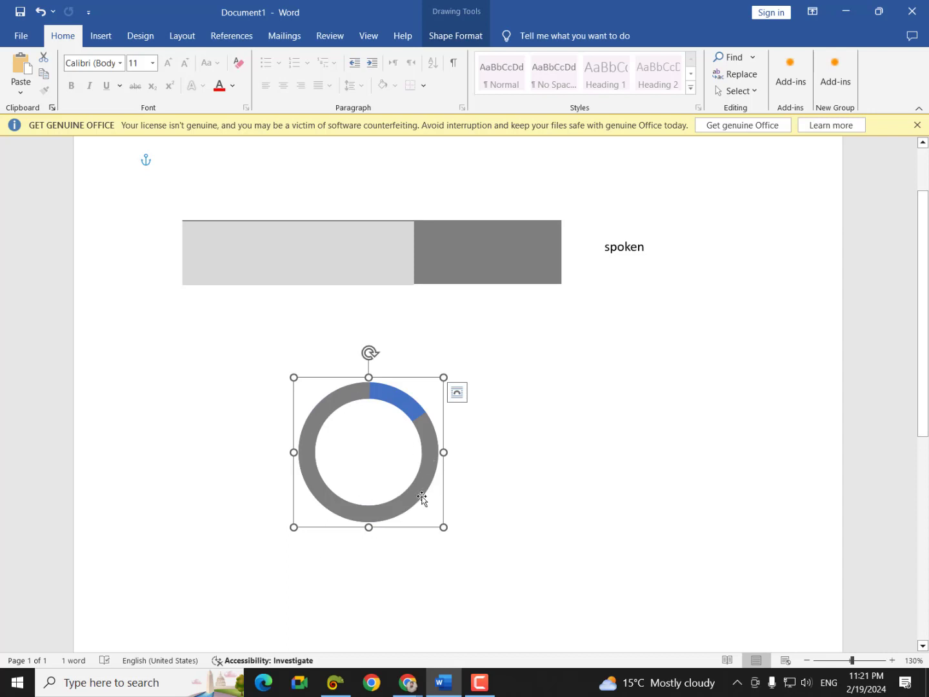
{"action": "left_click_drag", "start_coordinate": [423, 497], "coordinate": [292, 573]}
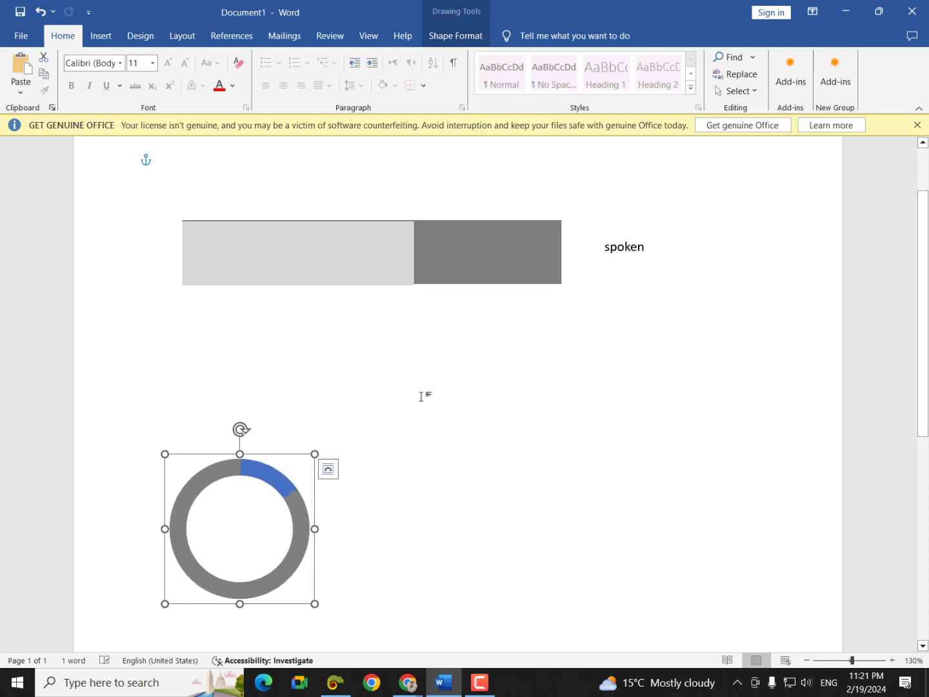
- Clear all content from the document, then switch to the Chrome window on green colours
{"action": "key", "text": "ctrl+a"}
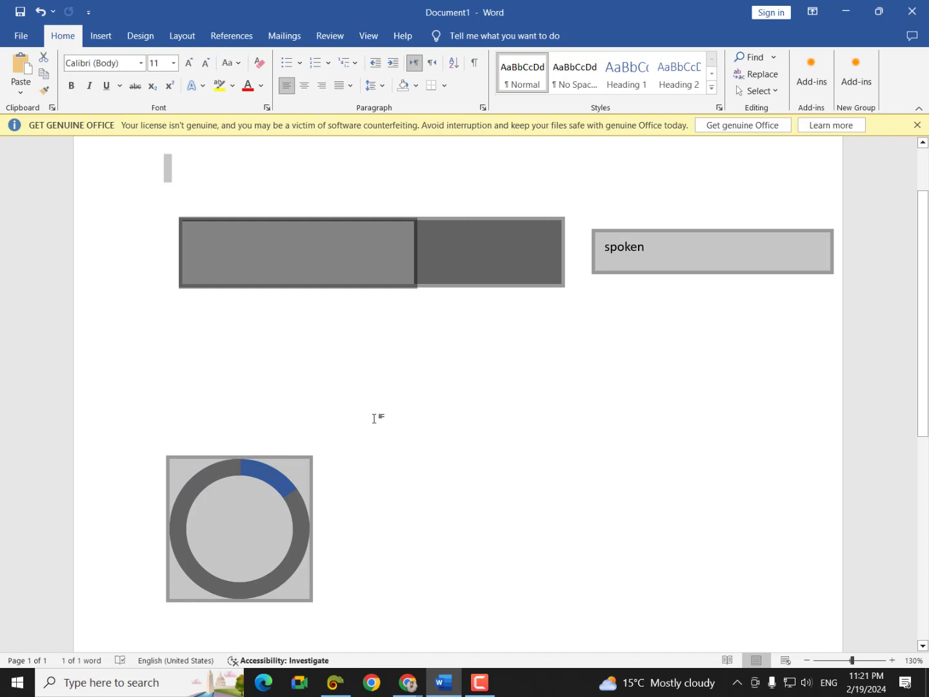
{"action": "key", "text": "Delete"}
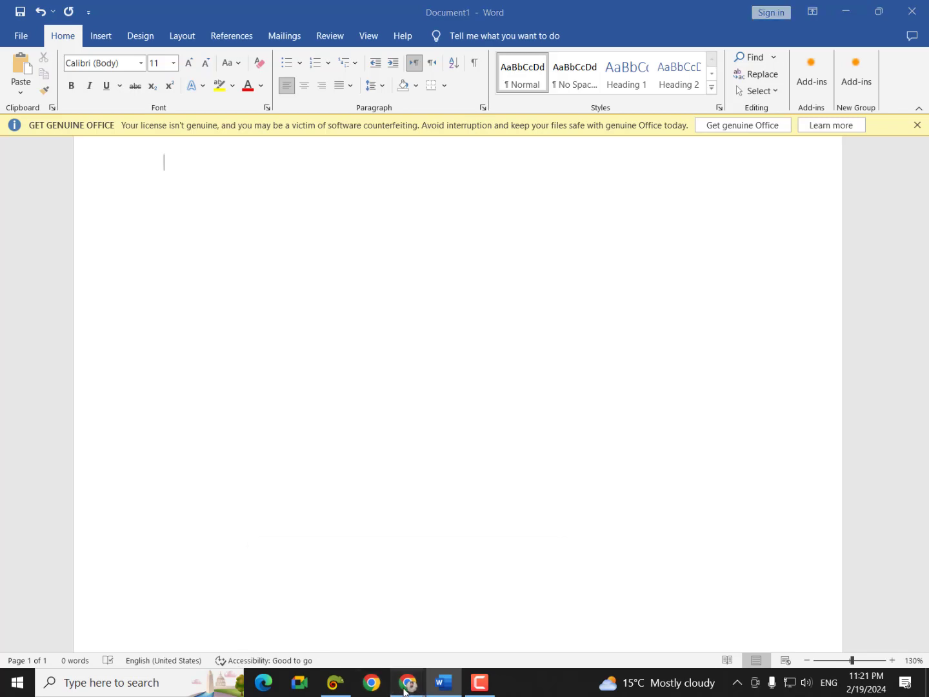
{"action": "mouse_move", "coordinate": [407, 682]}
{"action": "left_click", "coordinate": [350, 631]}
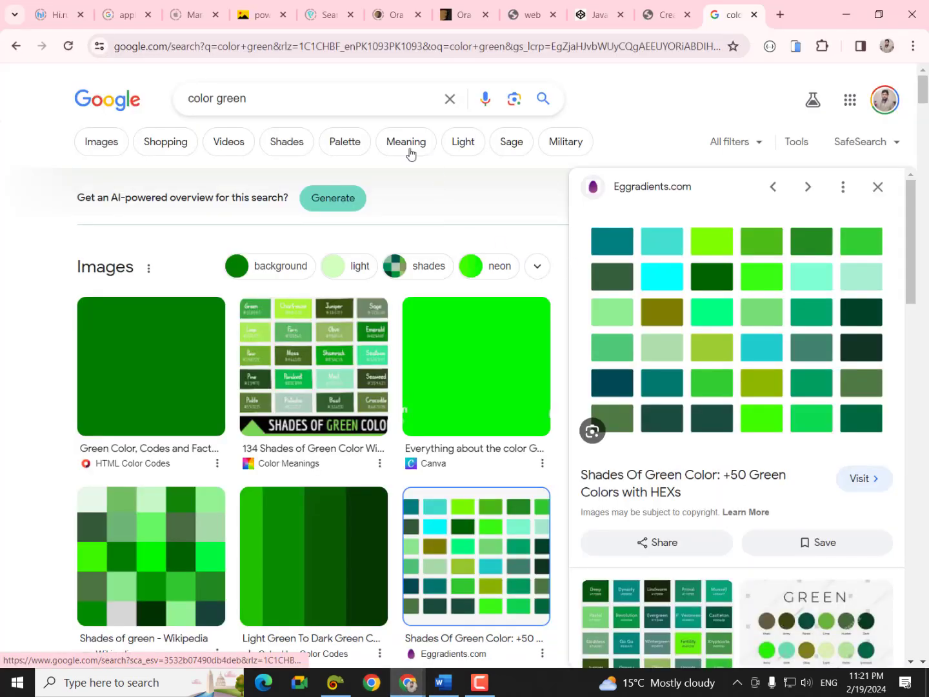
- Replace the green colour query with a Google search for 'graphs in cv'
{"action": "left_click_drag", "start_coordinate": [253, 99], "coordinate": [187, 102]}
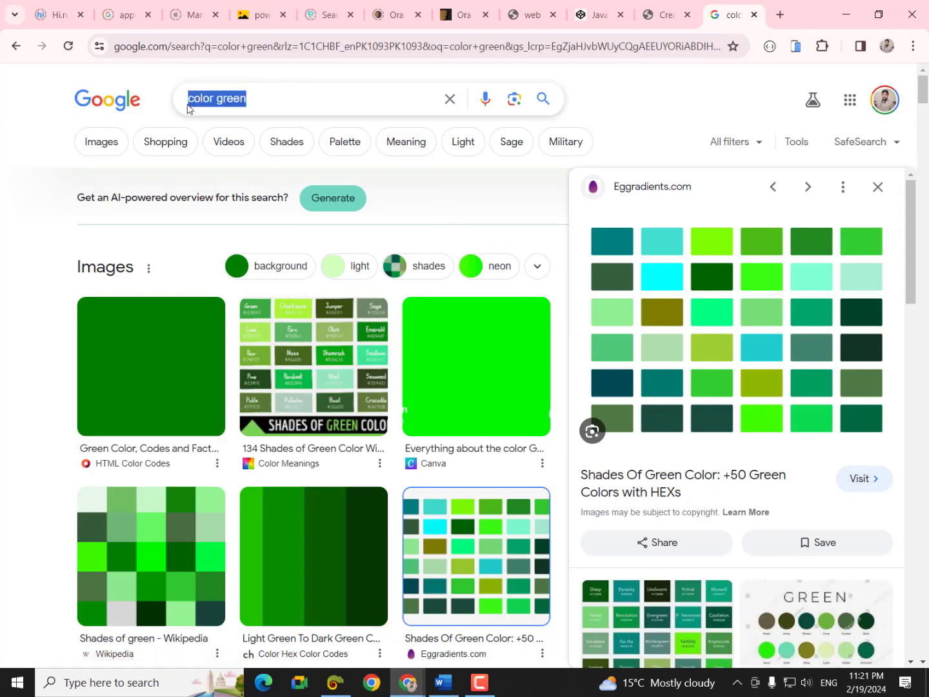
{"action": "key", "text": "BackSpace"}
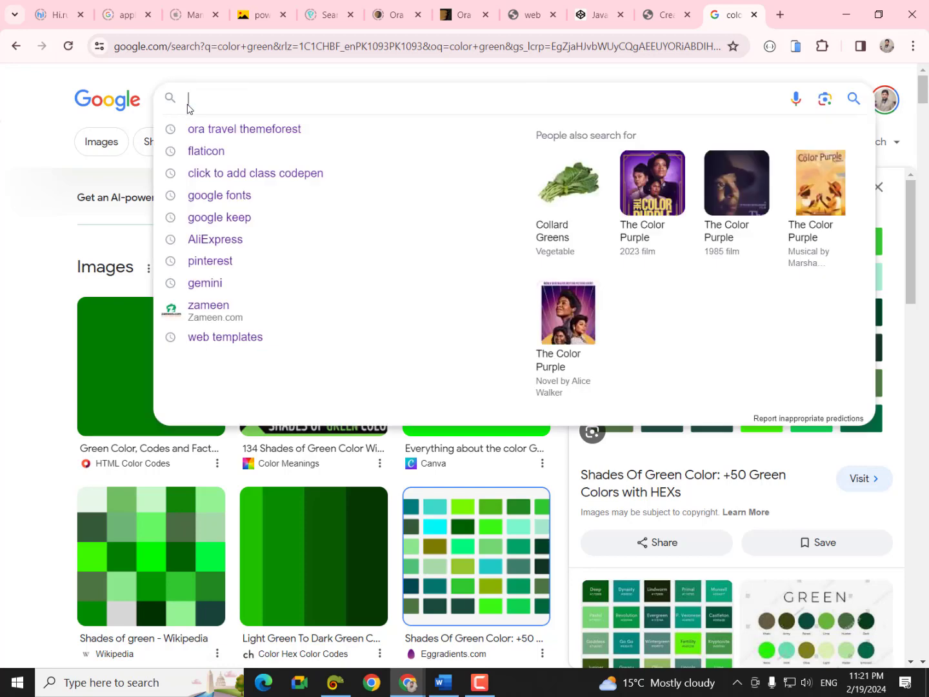
{"action": "type", "text": "gra"}
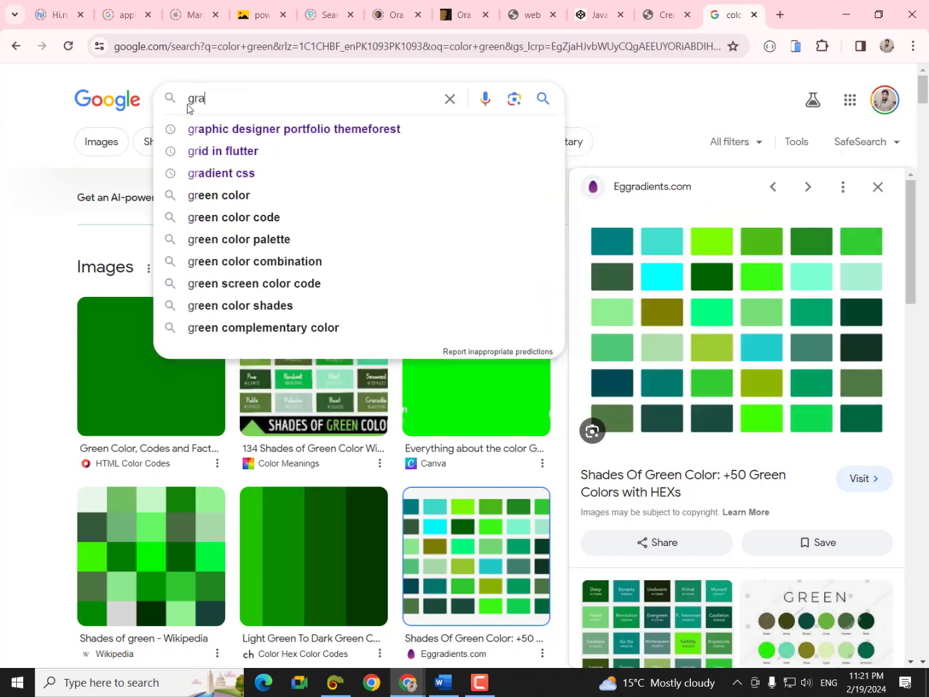
{"action": "type", "text": "phs in "}
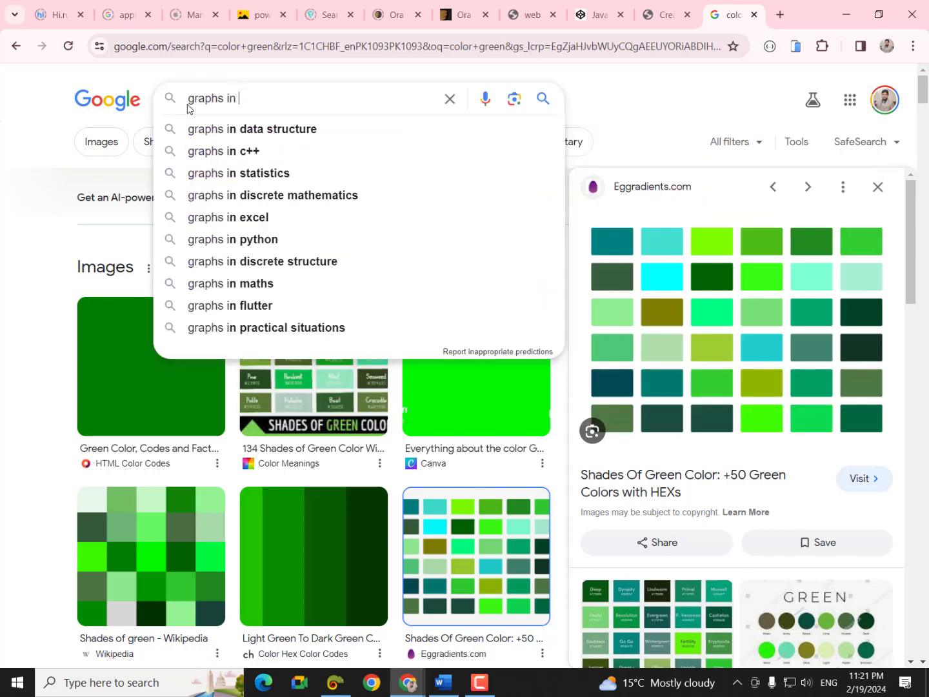
{"action": "type", "text": "cv"}
{"action": "key", "text": "Return"}
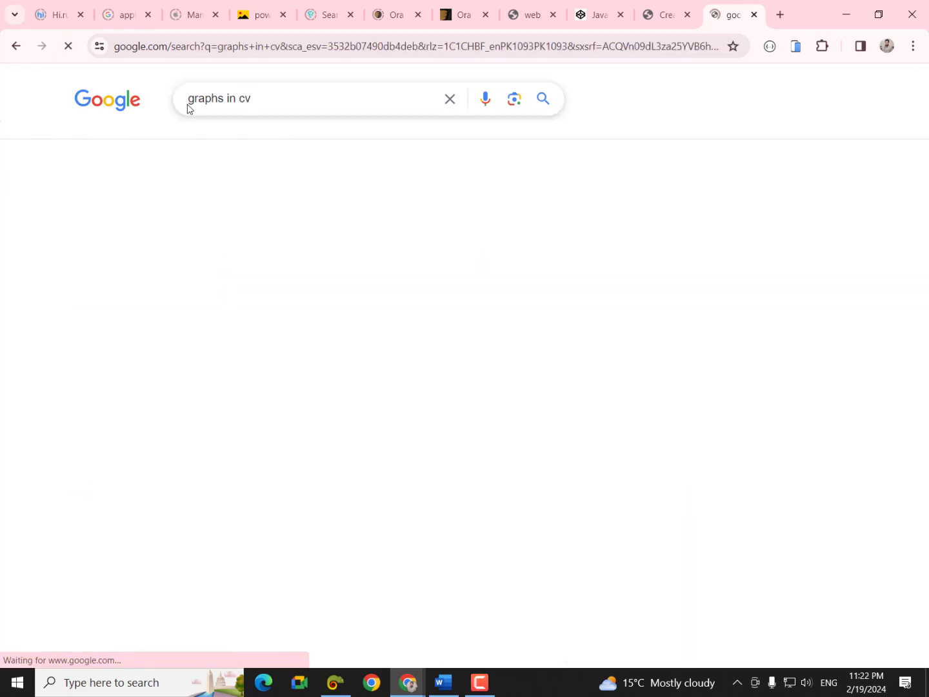
{"action": "scroll", "coordinate": [359, 450], "scroll_direction": "down", "scroll_amount": 2}
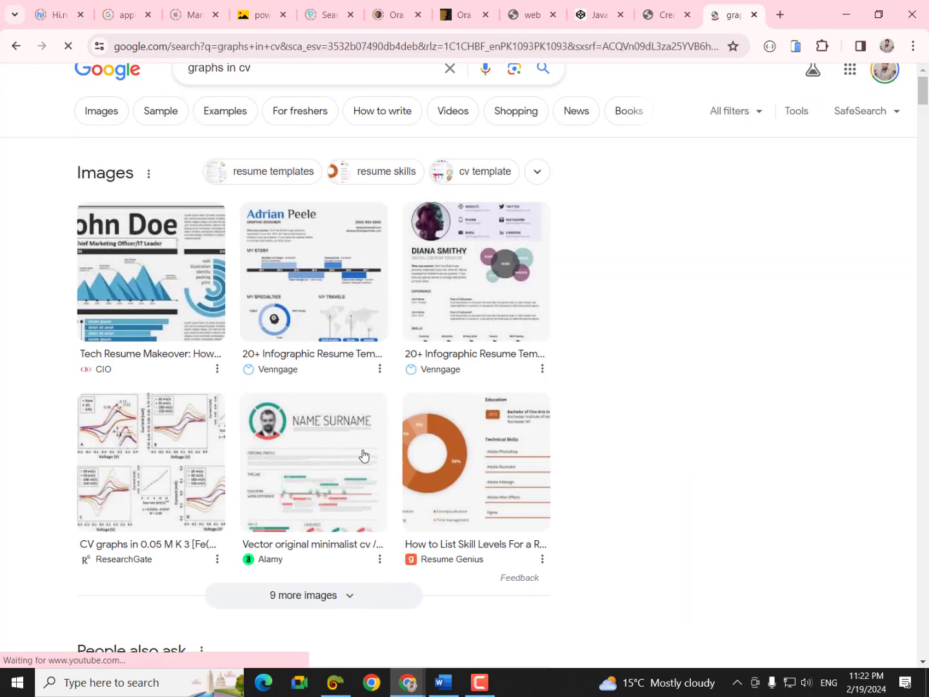
- Preview the minimalist infographic CV result, then the creative minimalist CV template from the side panel
{"action": "left_click", "coordinate": [319, 367]}
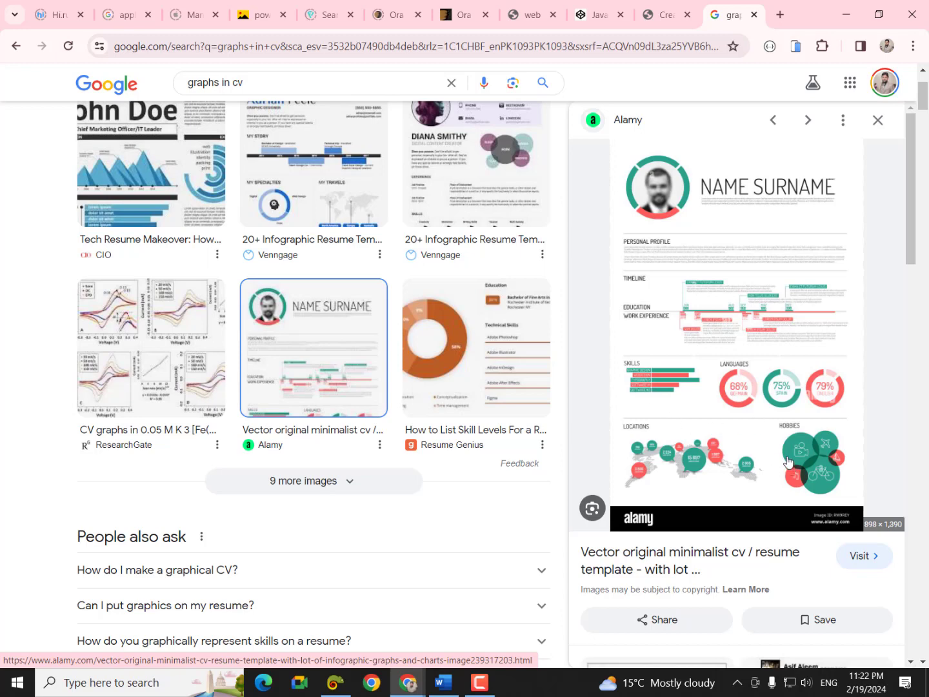
{"action": "scroll", "coordinate": [661, 468], "scroll_direction": "down", "scroll_amount": 8}
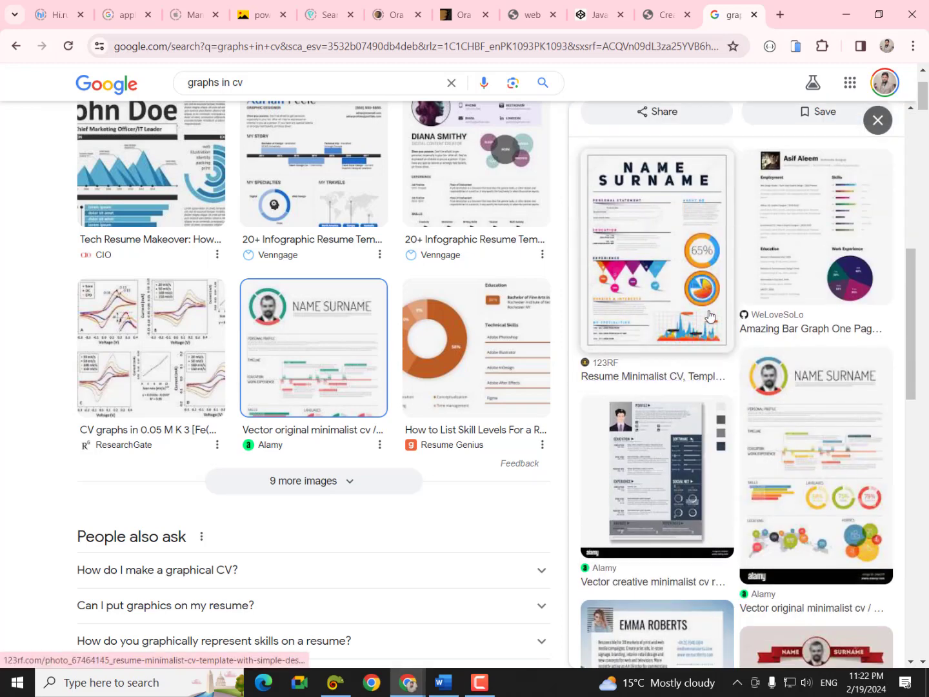
{"action": "scroll", "coordinate": [709, 429], "scroll_direction": "down", "scroll_amount": 1}
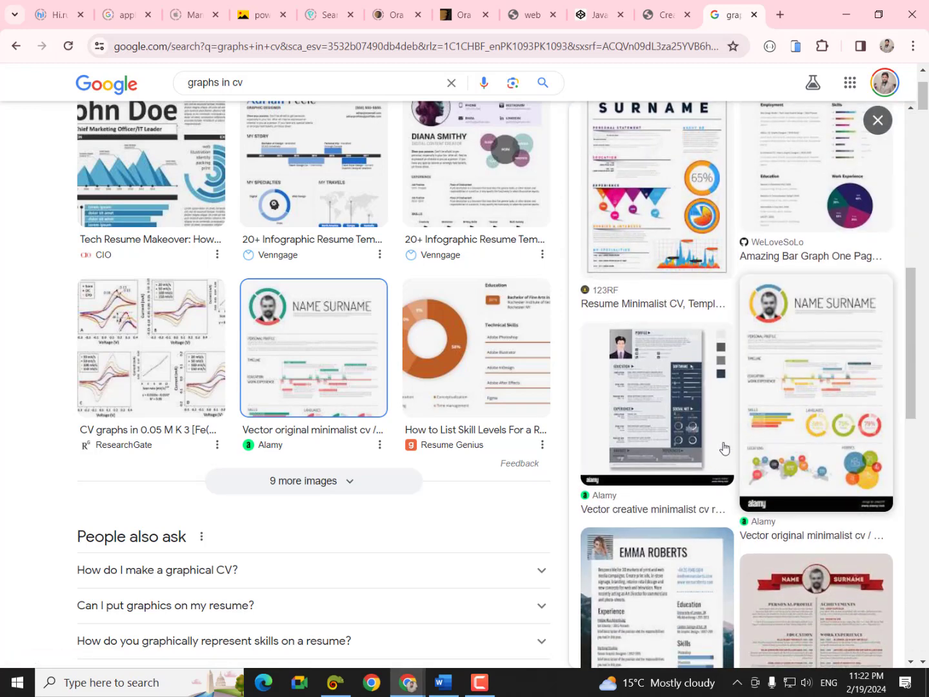
{"action": "left_click", "coordinate": [689, 433]}
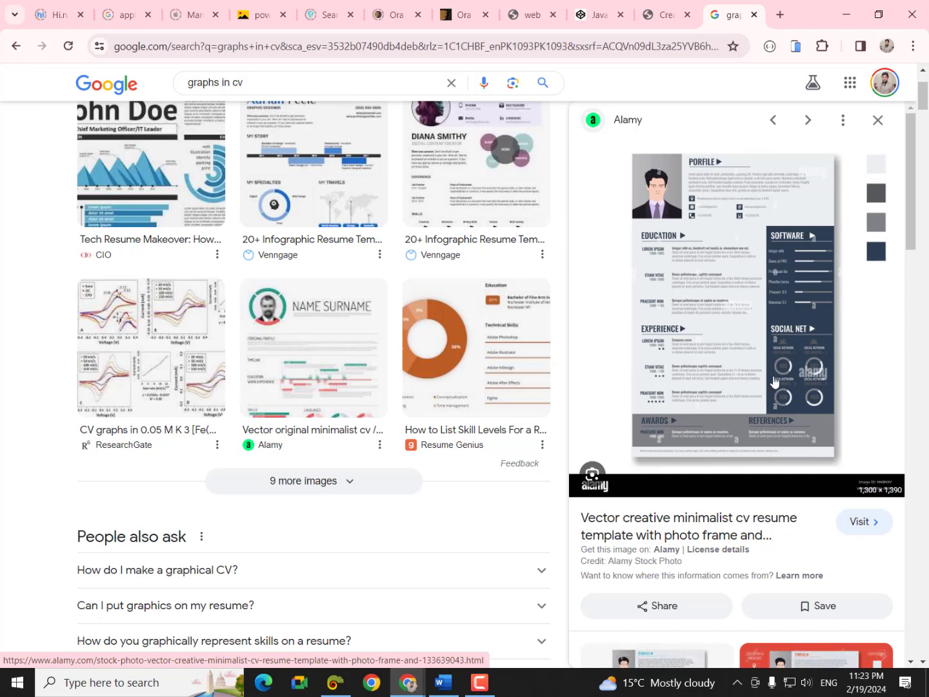
- Preview the photography resume template among the related images
{"action": "scroll", "coordinate": [751, 405], "scroll_direction": "down", "scroll_amount": 5}
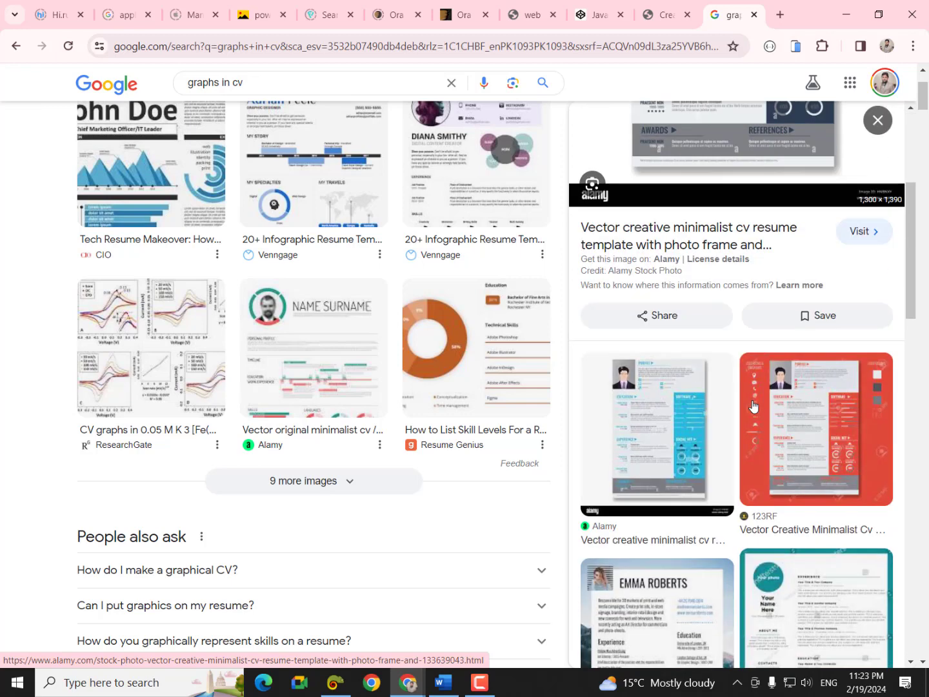
{"action": "scroll", "coordinate": [752, 389], "scroll_direction": "down", "scroll_amount": 5}
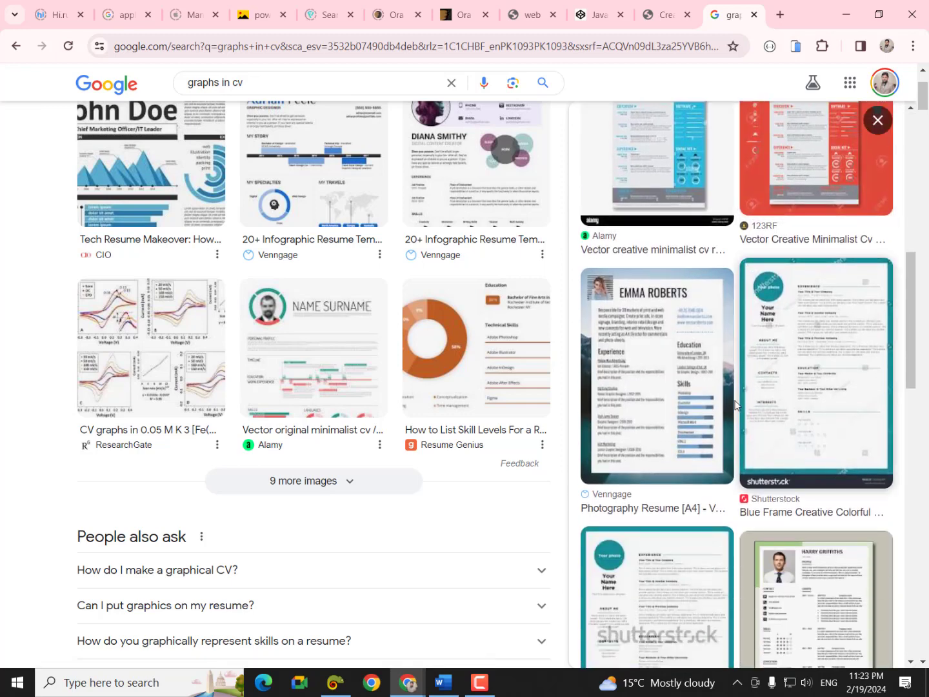
{"action": "left_click", "coordinate": [684, 444]}
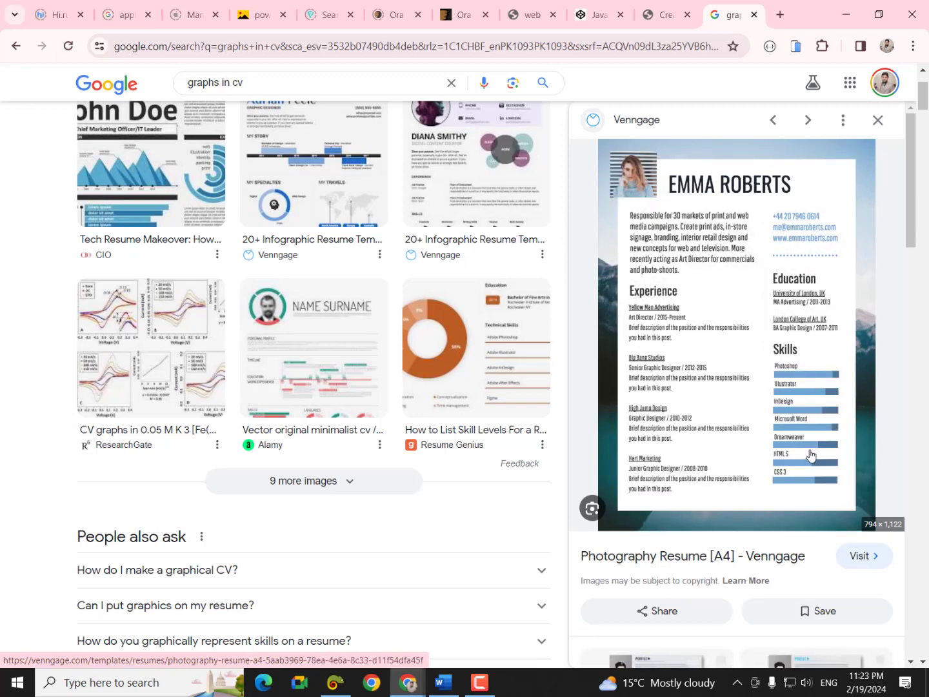
- Find and preview the LMFnetwork graphic designer resume with the dark sidebar
{"action": "scroll", "coordinate": [811, 455], "scroll_direction": "down", "scroll_amount": 6}
{"action": "scroll", "coordinate": [814, 450], "scroll_direction": "down", "scroll_amount": 6}
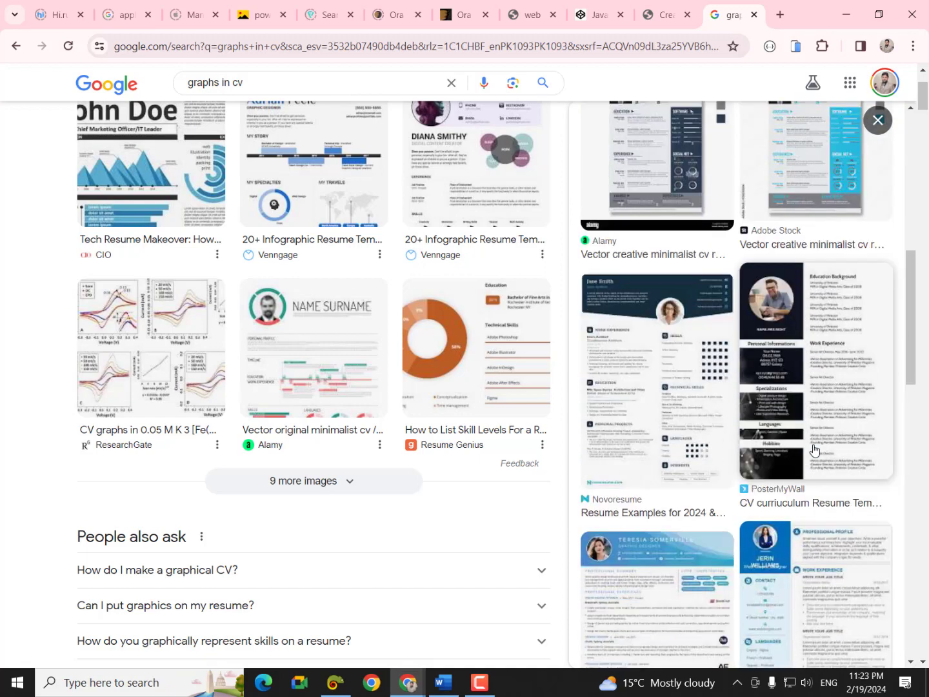
{"action": "scroll", "coordinate": [814, 450], "scroll_direction": "down", "scroll_amount": 4}
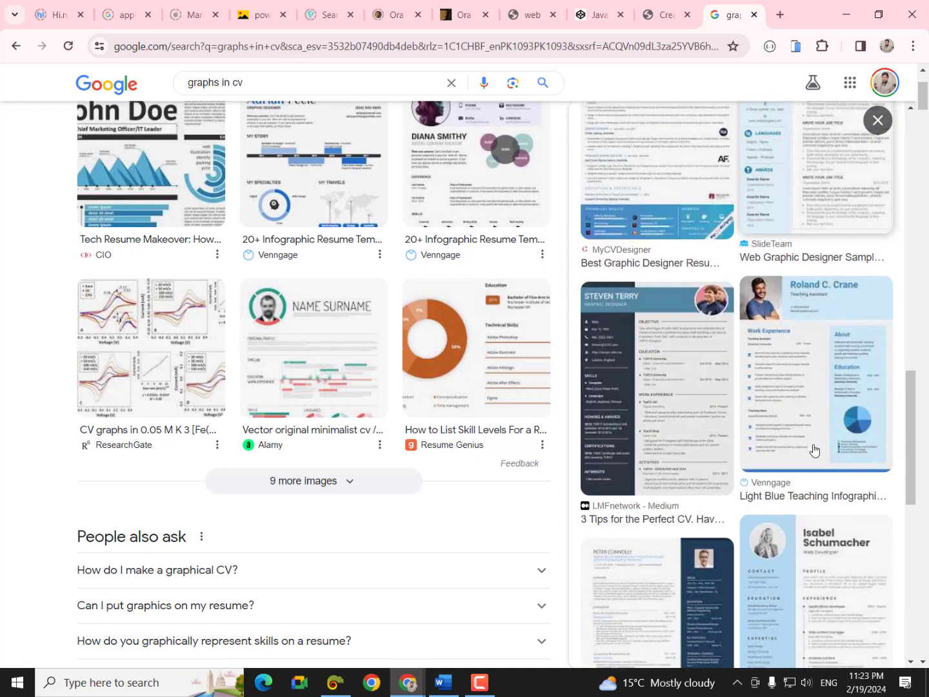
{"action": "scroll", "coordinate": [814, 450], "scroll_direction": "down", "scroll_amount": 3}
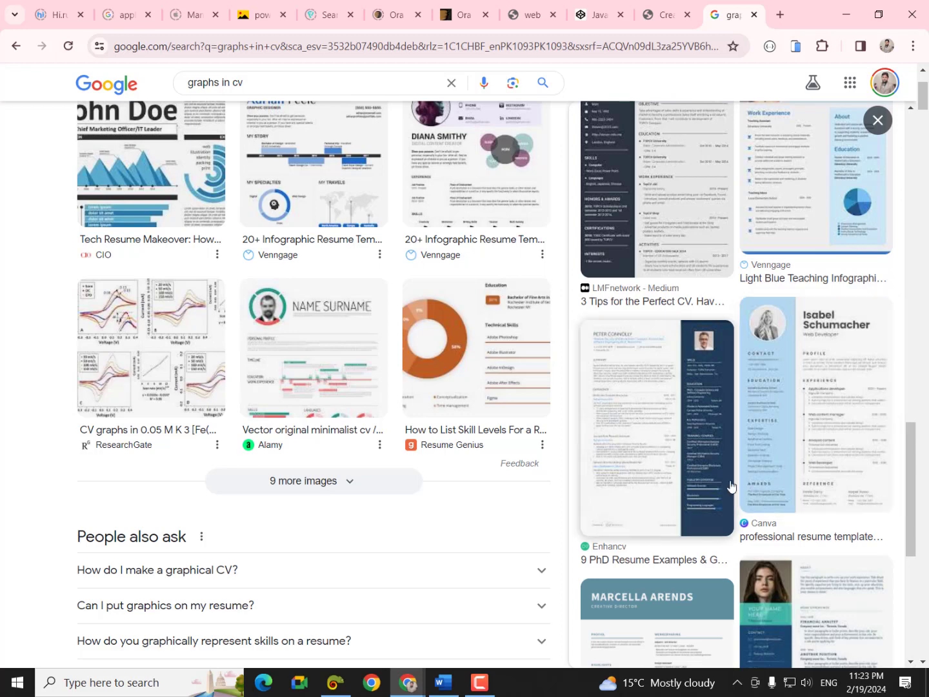
{"action": "scroll", "coordinate": [710, 437], "scroll_direction": "up", "scroll_amount": 3}
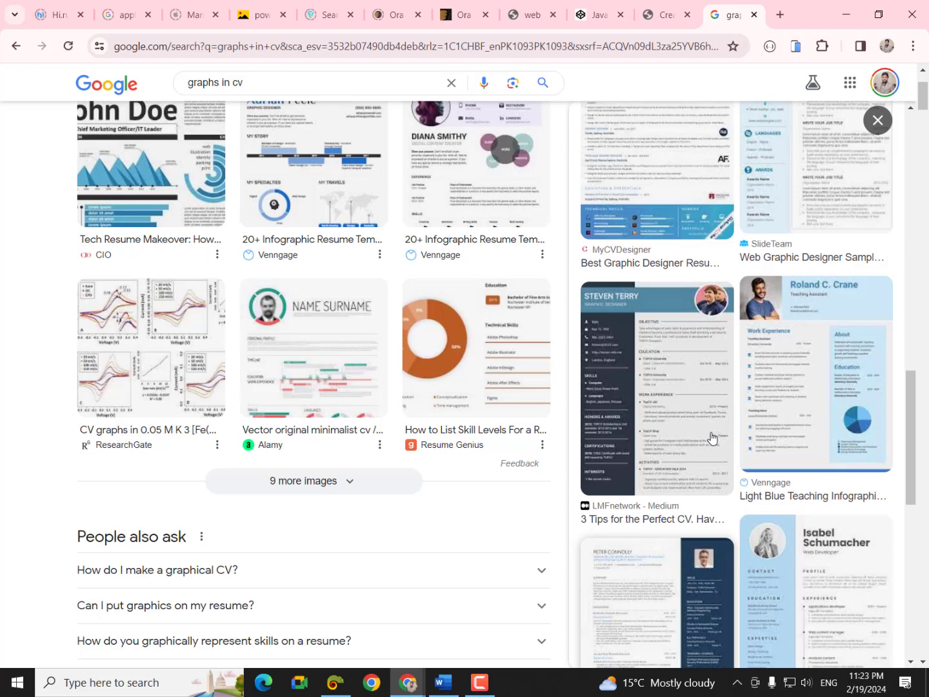
{"action": "left_click", "coordinate": [665, 426]}
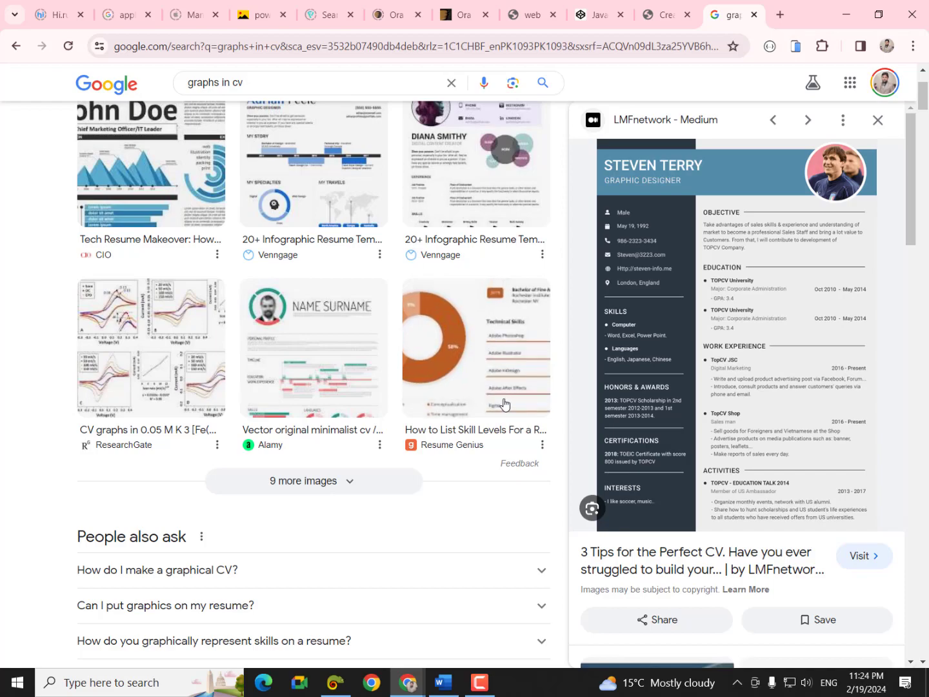
- Capture the LMFnetwork resume preview and draw a tall red rectangle down its left sidebar
{"action": "key", "text": "super+shift+s"}
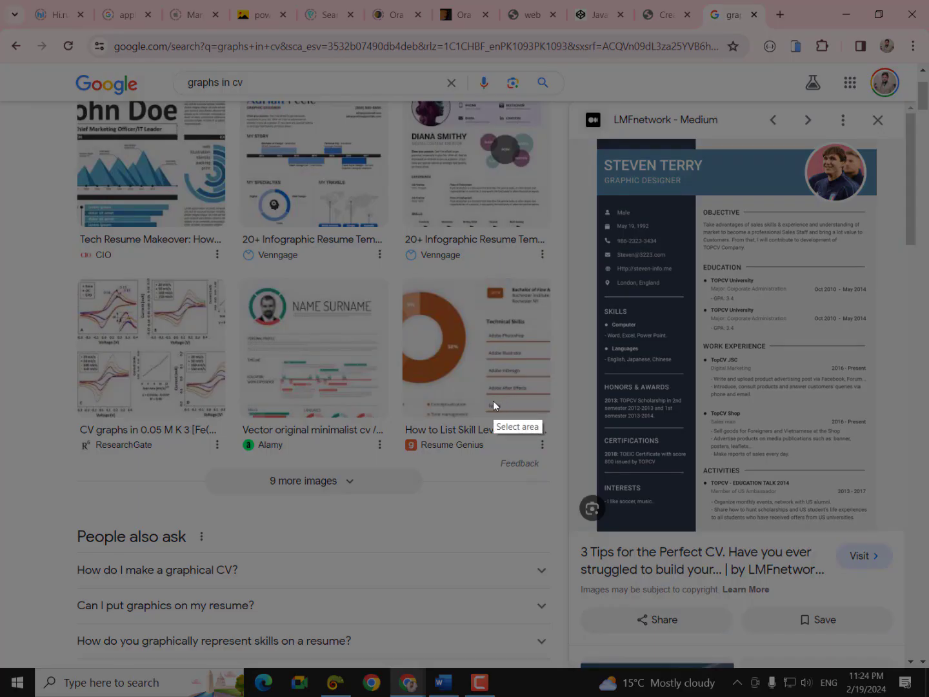
{"action": "left_click_drag", "start_coordinate": [596, 137], "coordinate": [878, 533]}
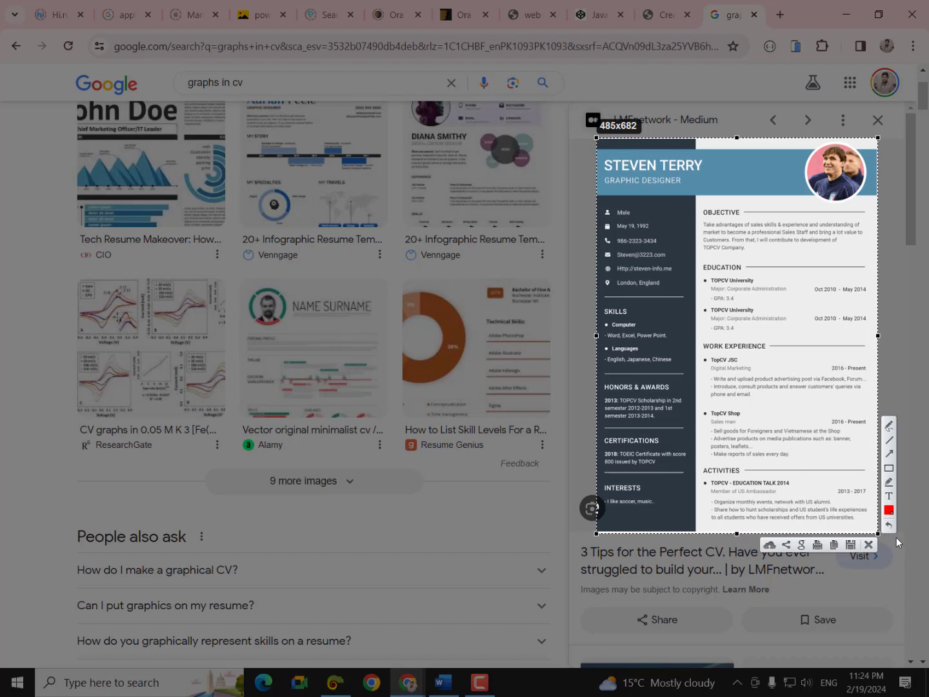
{"action": "left_click", "coordinate": [889, 471]}
{"action": "mouse_move", "coordinate": [595, 139]}
{"action": "left_mouse_down"}
{"action": "mouse_move", "coordinate": [626, 440]}
{"action": "mouse_move", "coordinate": [622, 522]}
{"action": "mouse_move", "coordinate": [605, 557]}
{"action": "left_mouse_up"}
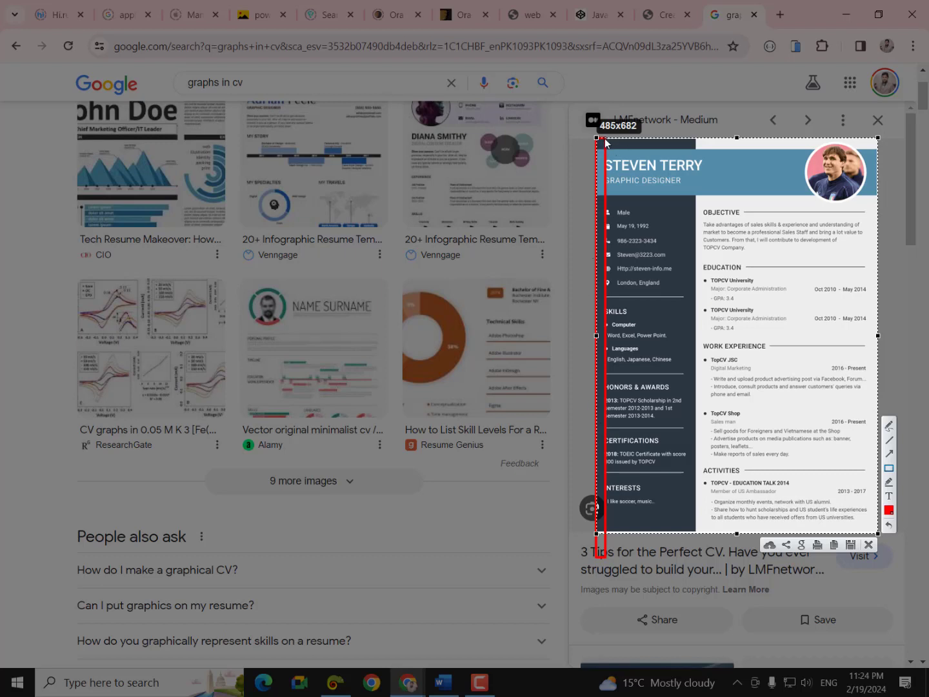
- Box the sidebar width, the narrow gap strips and the right-hand main column in red
{"action": "left_click_drag", "start_coordinate": [605, 140], "coordinate": [685, 547]}
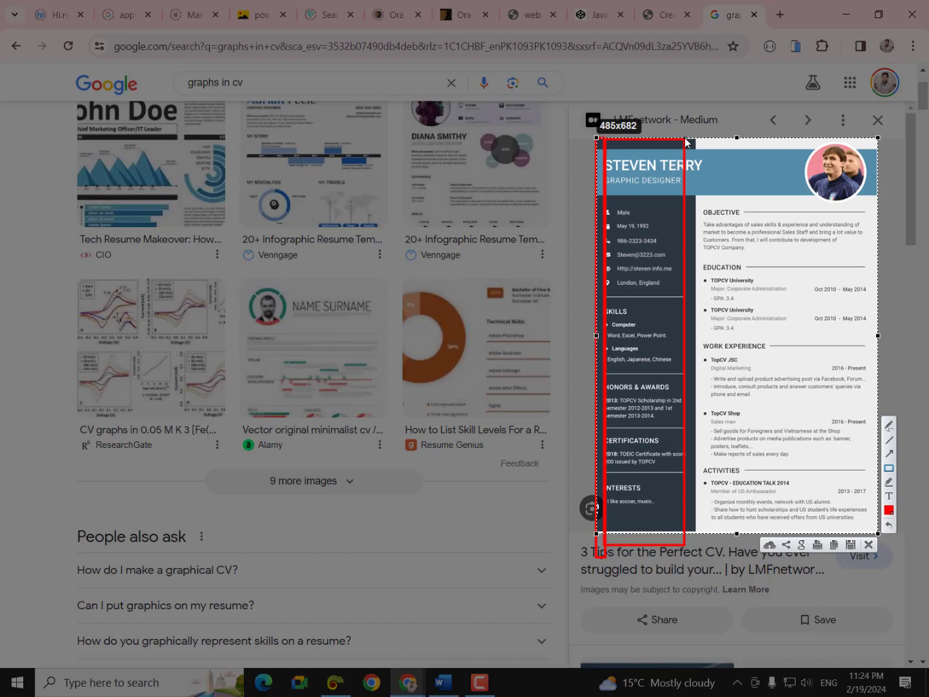
{"action": "mouse_move", "coordinate": [678, 138]}
{"action": "left_mouse_down"}
{"action": "mouse_move", "coordinate": [681, 493]}
{"action": "mouse_move", "coordinate": [695, 571]}
{"action": "left_mouse_up"}
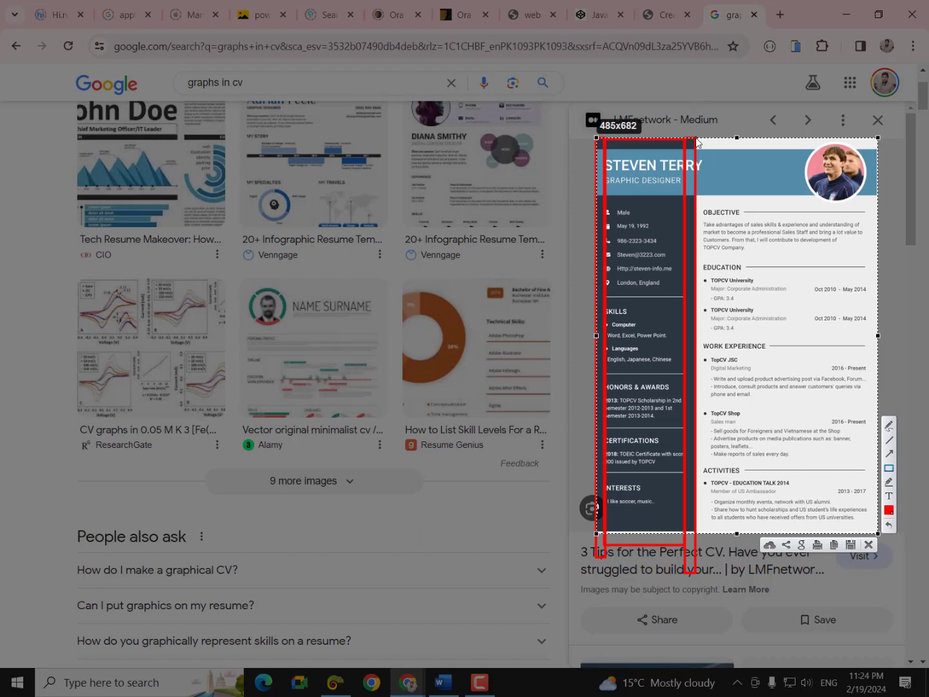
{"action": "mouse_move", "coordinate": [695, 138]}
{"action": "left_mouse_down"}
{"action": "mouse_move", "coordinate": [751, 457]}
{"action": "mouse_move", "coordinate": [719, 569]}
{"action": "mouse_move", "coordinate": [702, 586]}
{"action": "left_mouse_up"}
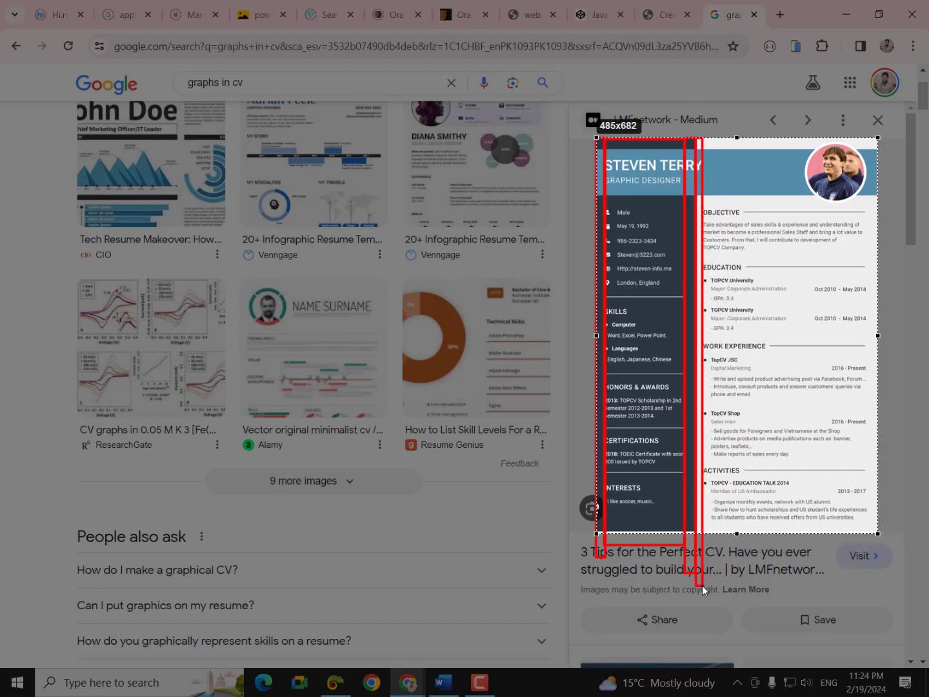
{"action": "left_click_drag", "start_coordinate": [702, 586], "coordinate": [702, 585]}
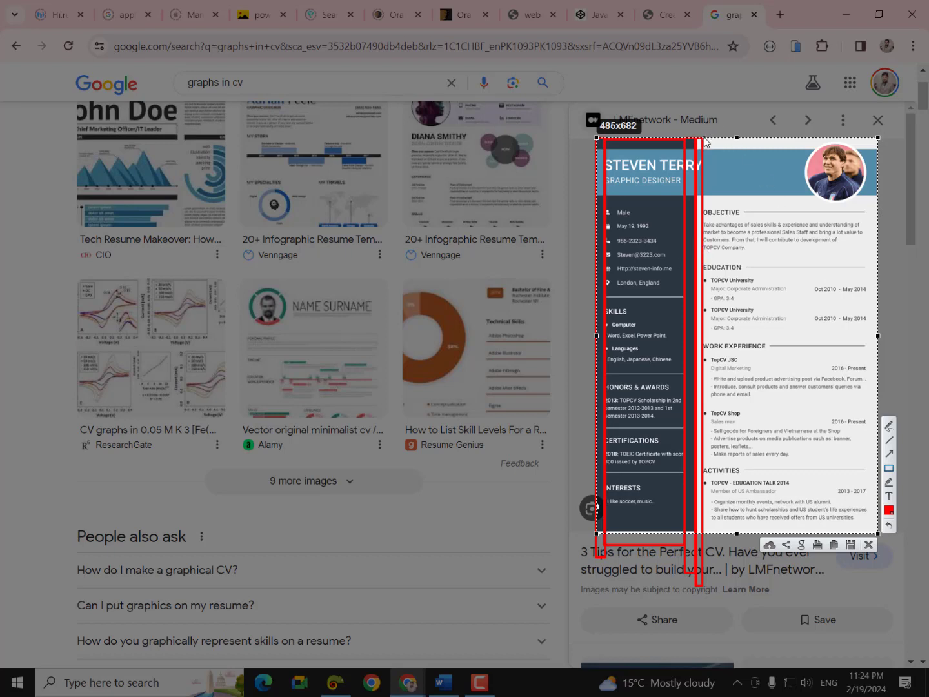
{"action": "mouse_move", "coordinate": [704, 139]}
{"action": "left_mouse_down"}
{"action": "mouse_move", "coordinate": [782, 418]}
{"action": "mouse_move", "coordinate": [850, 573]}
{"action": "mouse_move", "coordinate": [868, 586]}
{"action": "left_mouse_up"}
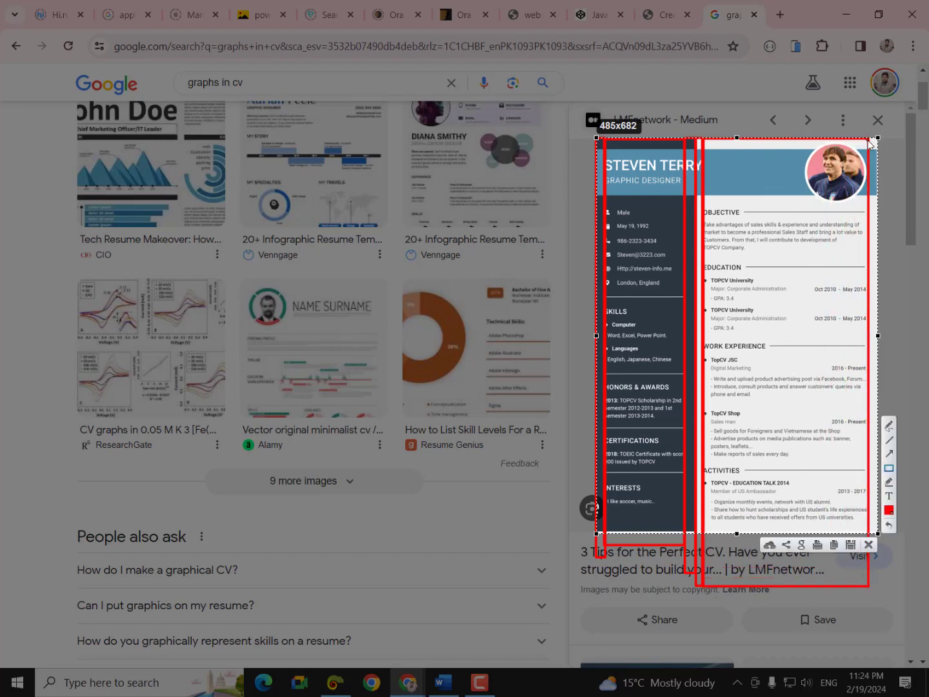
{"action": "mouse_move", "coordinate": [871, 140]}
{"action": "left_mouse_down"}
{"action": "mouse_move", "coordinate": [900, 337]}
{"action": "mouse_move", "coordinate": [892, 498]}
{"action": "mouse_move", "coordinate": [876, 570]}
{"action": "left_mouse_up"}
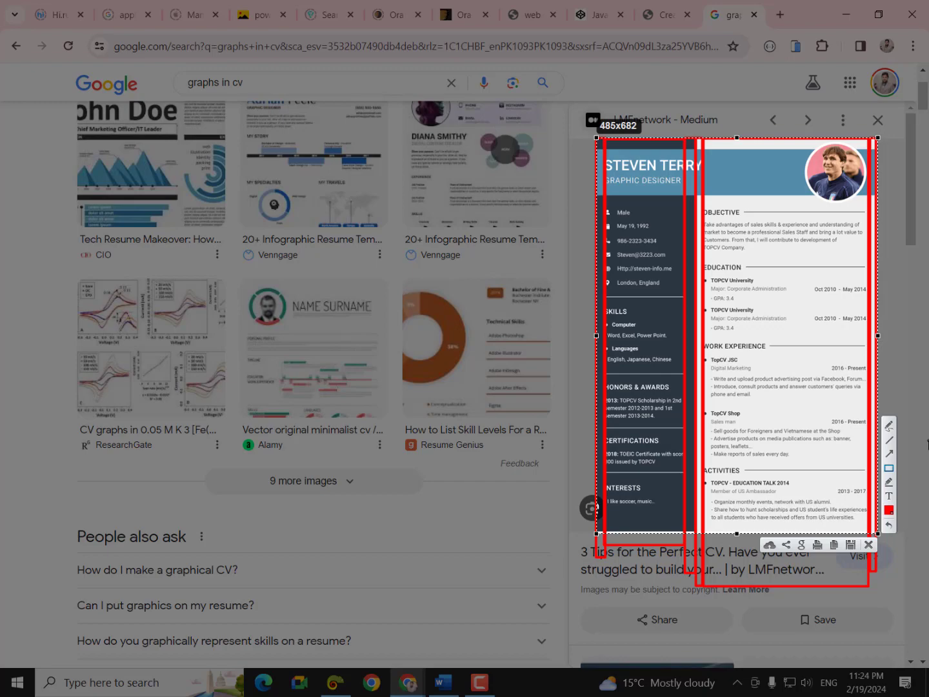
- Discard the capture and scroll back to the 'graphs in cv' image grid
{"action": "key", "text": "Escape"}
{"action": "key", "text": "Escape"}
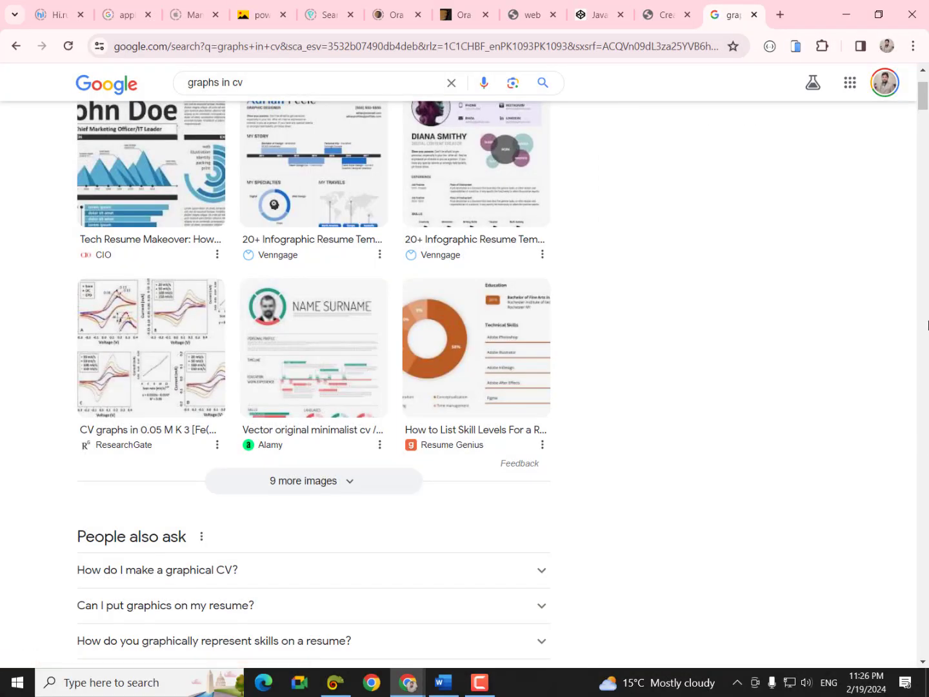
{"action": "scroll", "coordinate": [811, 424], "scroll_direction": "down", "scroll_amount": 8}
{"action": "scroll", "coordinate": [796, 430], "scroll_direction": "up", "scroll_amount": 8}
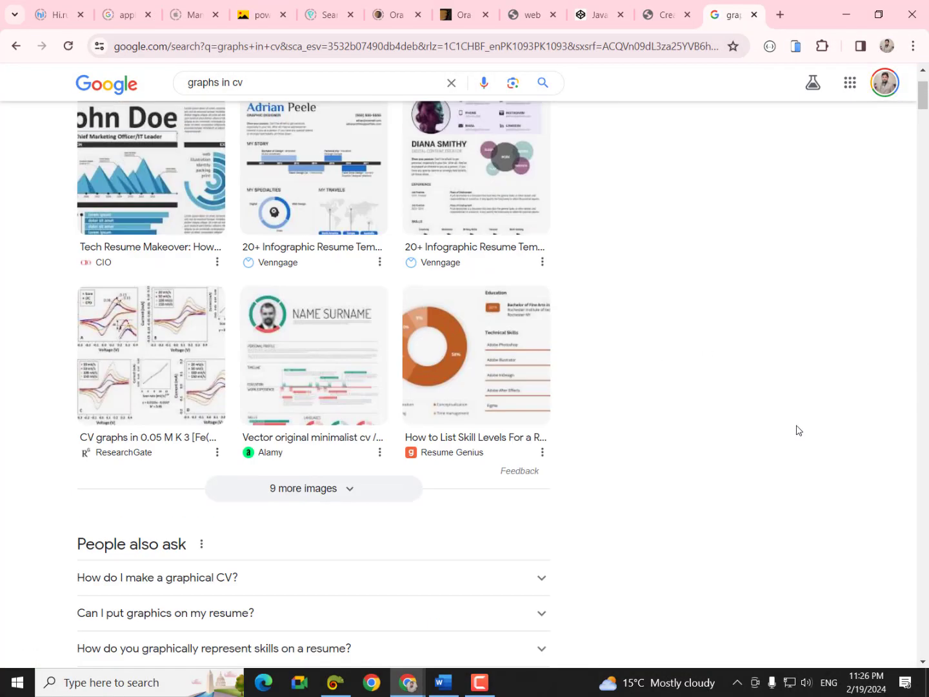
{"action": "scroll", "coordinate": [796, 430], "scroll_direction": "up", "scroll_amount": 2}
{"action": "scroll", "coordinate": [797, 430], "scroll_direction": "down", "scroll_amount": 2}
- Go back to the dark-sidebar CV preview, then switch to the empty Word Document1
{"action": "scroll", "coordinate": [796, 430], "scroll_direction": "up", "scroll_amount": 3}
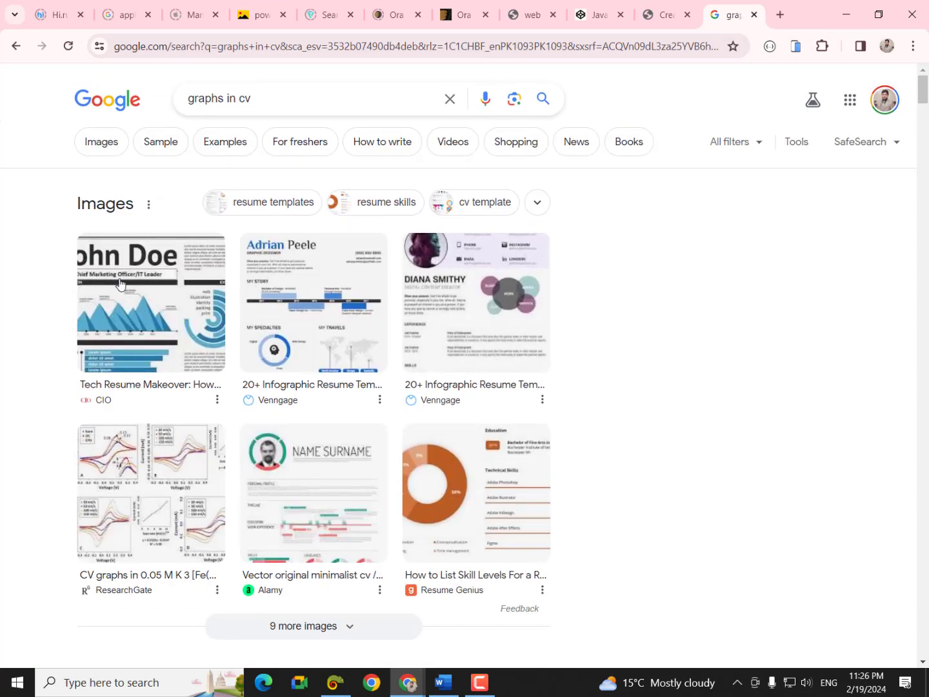
{"action": "left_click", "coordinate": [15, 46]}
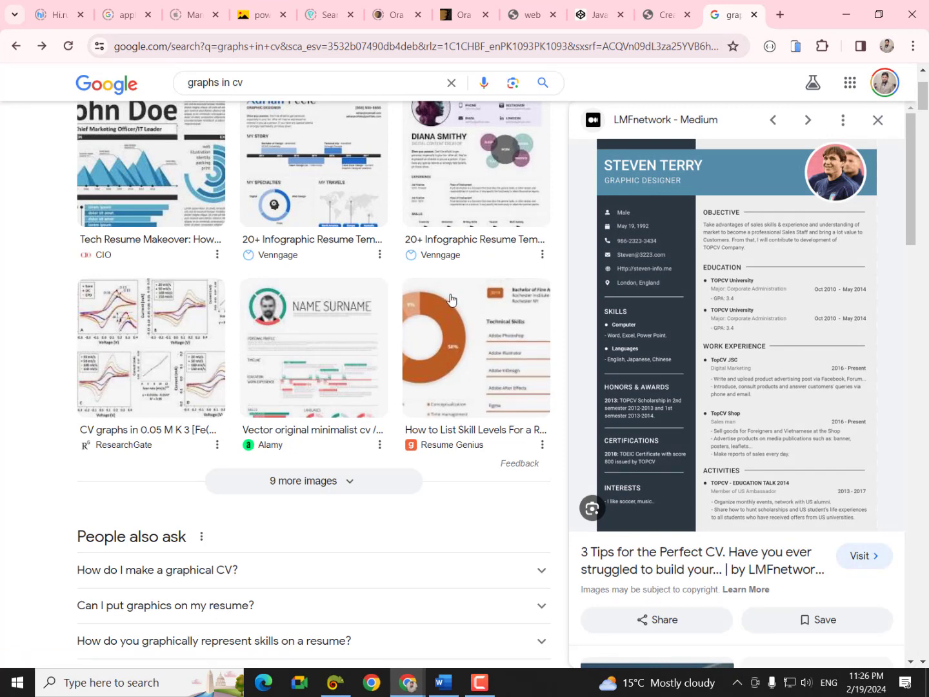
{"action": "left_click", "coordinate": [443, 682]}
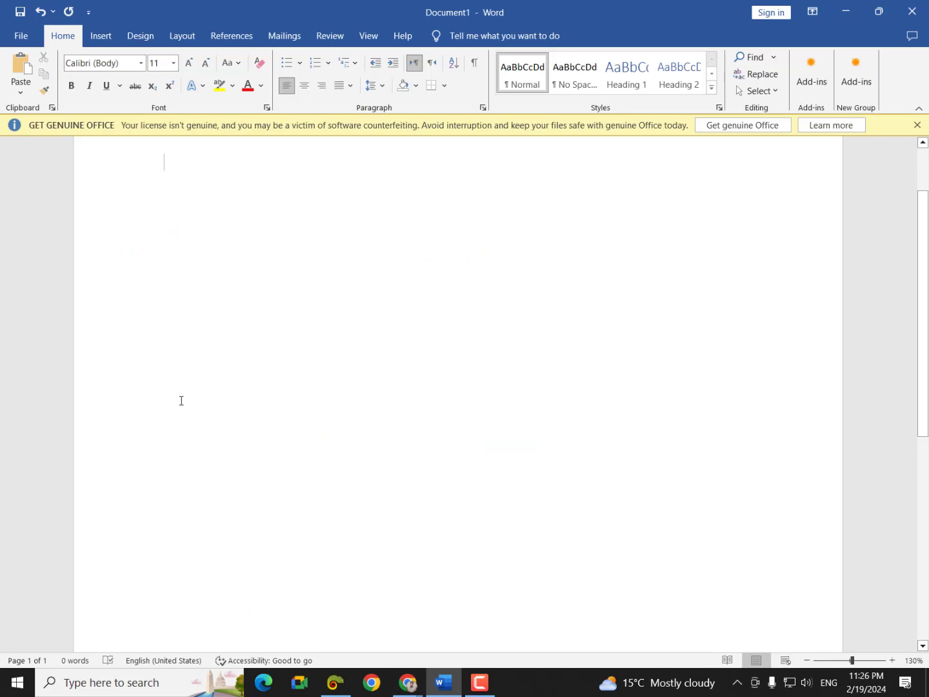
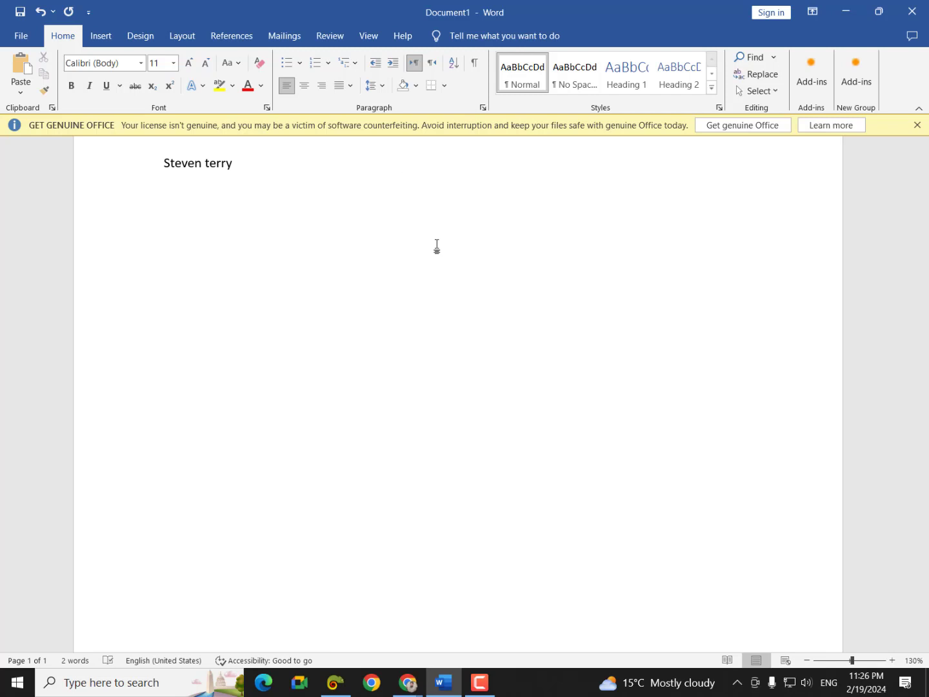
- Type the CV owner's name and 'Objective' on one line, then return to Chrome's image results
{"action": "type", "text": "                                                Objective"}
{"action": "mouse_move", "coordinate": [408, 682]}
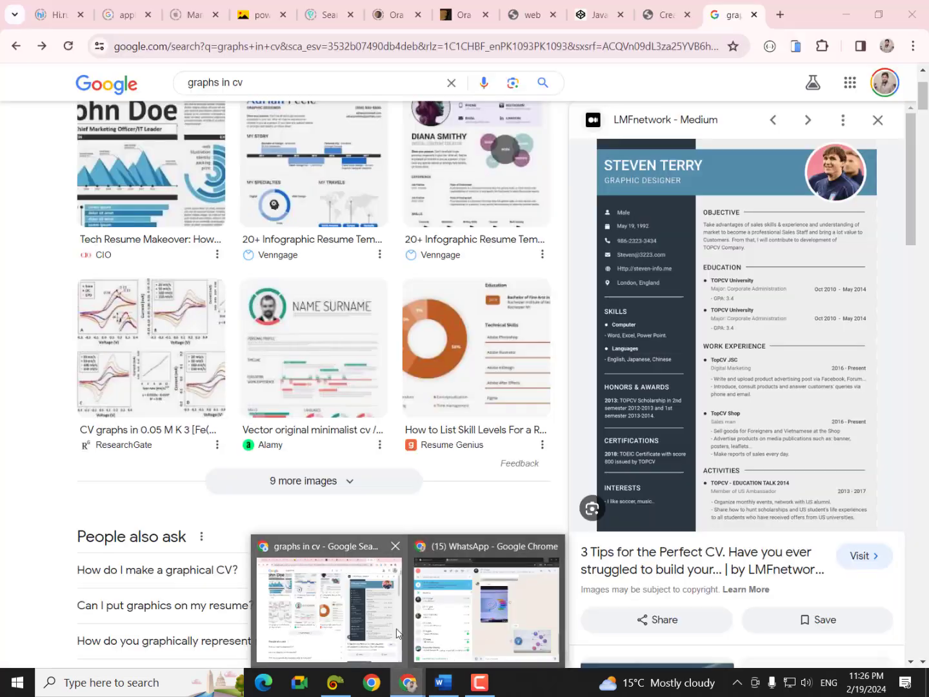
{"action": "left_click", "coordinate": [396, 634]}
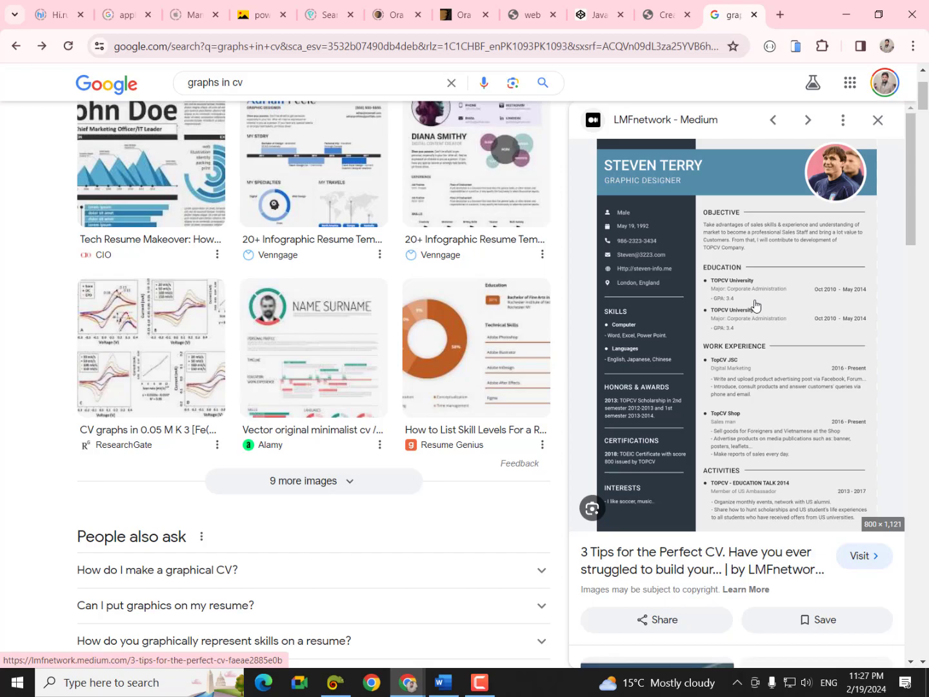
- Start a Lightshot capture over the LMFnetwork resume preview
{"action": "key", "text": "Print"}
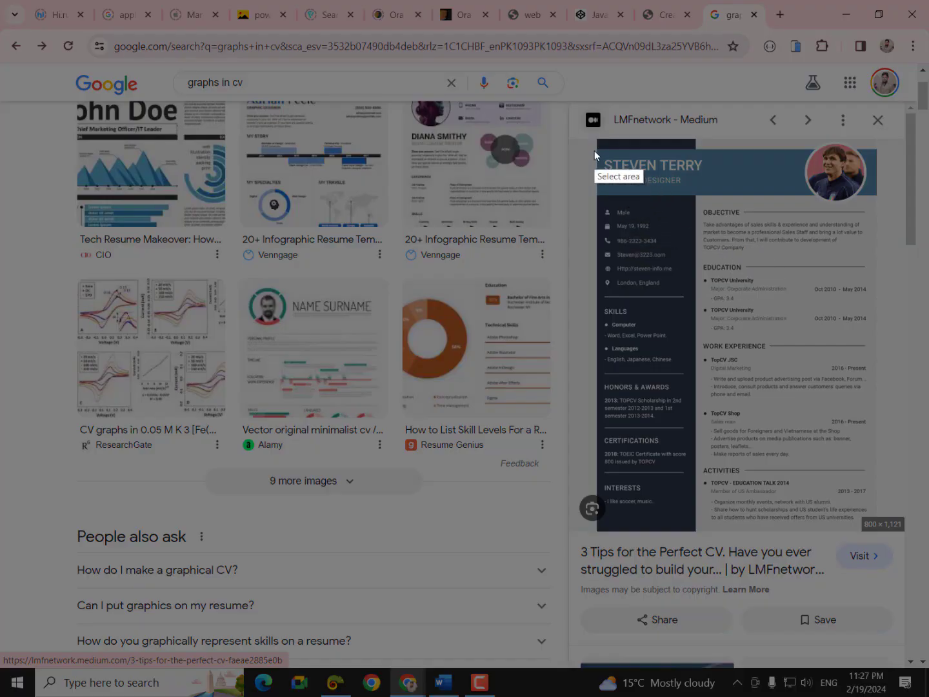
- Capture the CV template and box its dark sidebar and main column with red rectangles
{"action": "left_click_drag", "start_coordinate": [598, 139], "coordinate": [895, 532]}
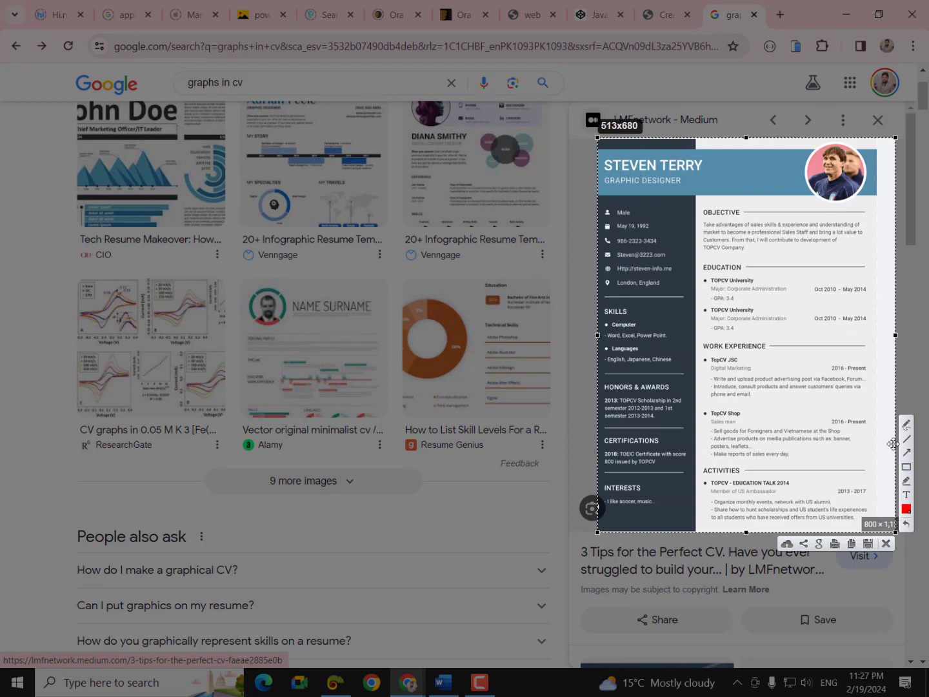
{"action": "left_click", "coordinate": [907, 466]}
{"action": "mouse_move", "coordinate": [596, 140]}
{"action": "left_mouse_down"}
{"action": "mouse_move", "coordinate": [663, 536]}
{"action": "mouse_move", "coordinate": [697, 539]}
{"action": "left_mouse_up"}
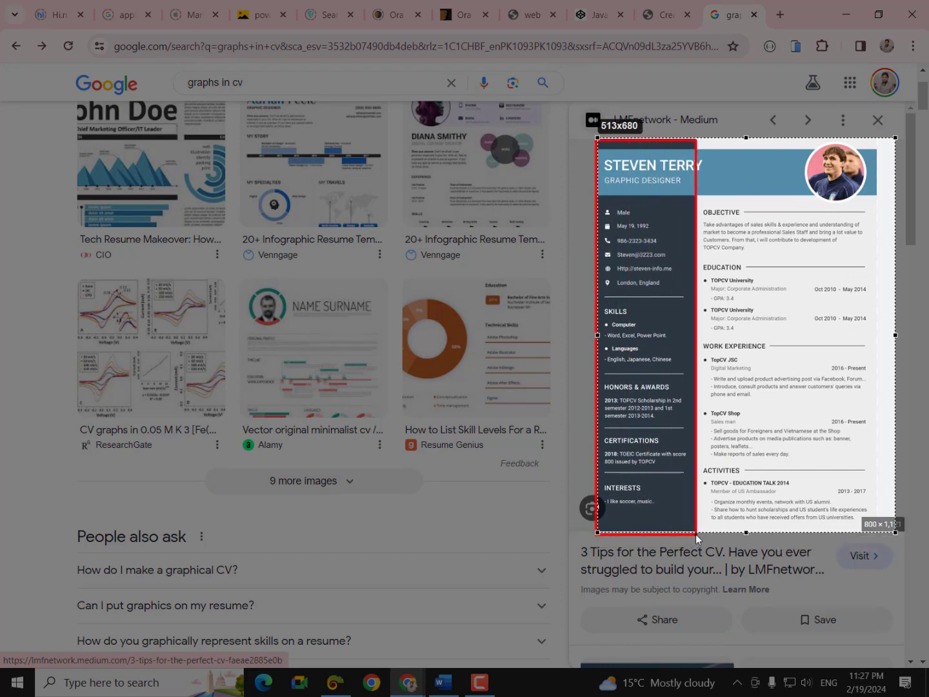
{"action": "mouse_move", "coordinate": [697, 140]}
{"action": "left_mouse_down"}
{"action": "mouse_move", "coordinate": [805, 381]}
{"action": "mouse_move", "coordinate": [896, 534]}
{"action": "left_mouse_up"}
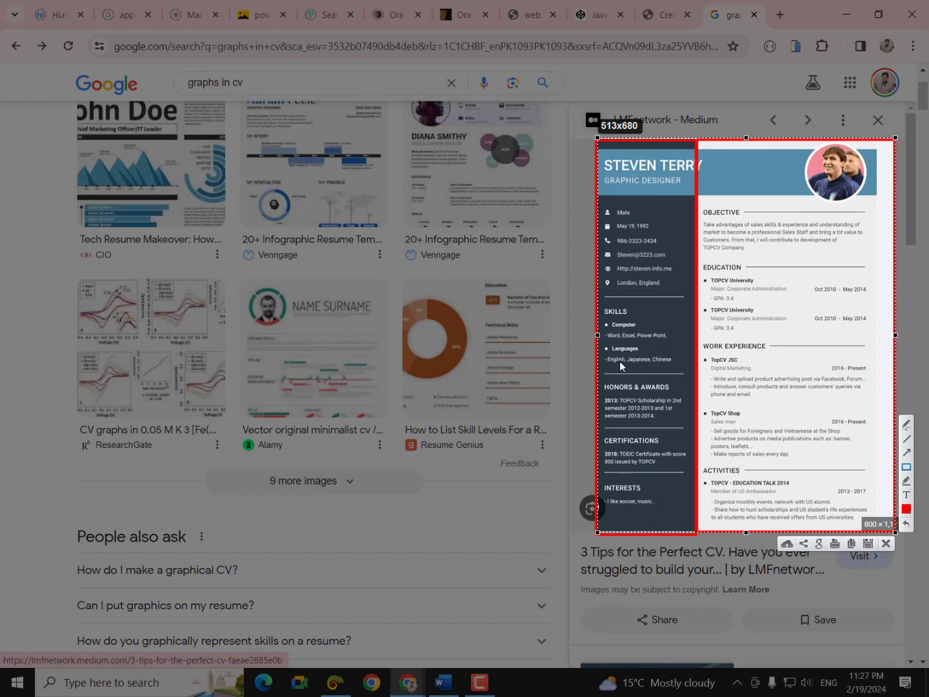
- Draw arrows down the sidebar to Certifications and the main column to Activities, then return to Word
{"action": "left_click", "coordinate": [906, 424]}
{"action": "mouse_move", "coordinate": [618, 203]}
{"action": "left_mouse_down"}
{"action": "mouse_move", "coordinate": [625, 420]}
{"action": "mouse_move", "coordinate": [644, 423]}
{"action": "left_mouse_up"}
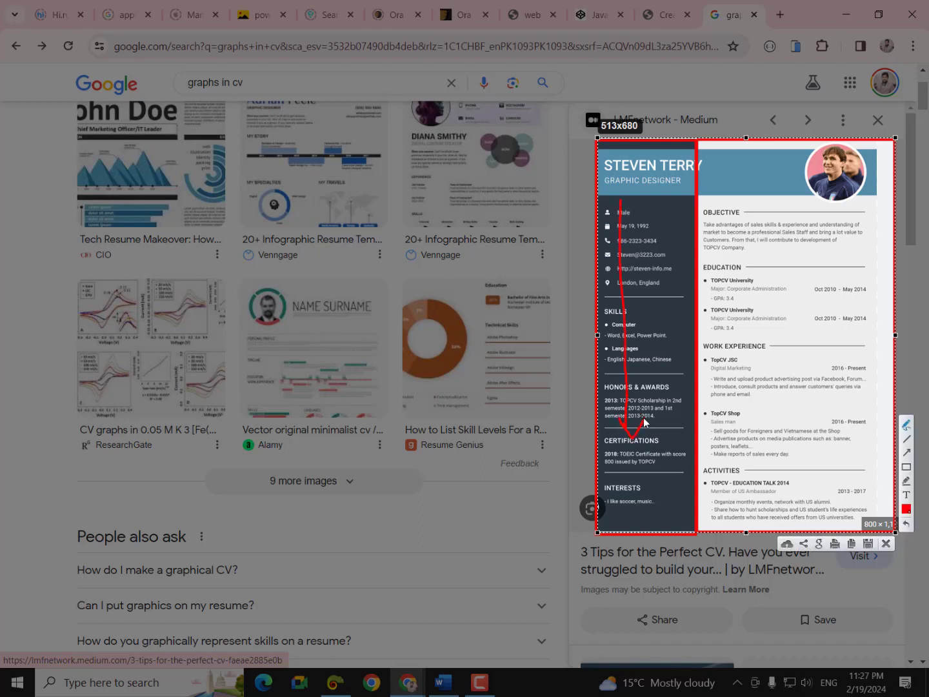
{"action": "mouse_move", "coordinate": [776, 222]}
{"action": "left_mouse_down"}
{"action": "mouse_move", "coordinate": [795, 461]}
{"action": "mouse_move", "coordinate": [781, 450]}
{"action": "mouse_move", "coordinate": [811, 444]}
{"action": "left_mouse_up"}
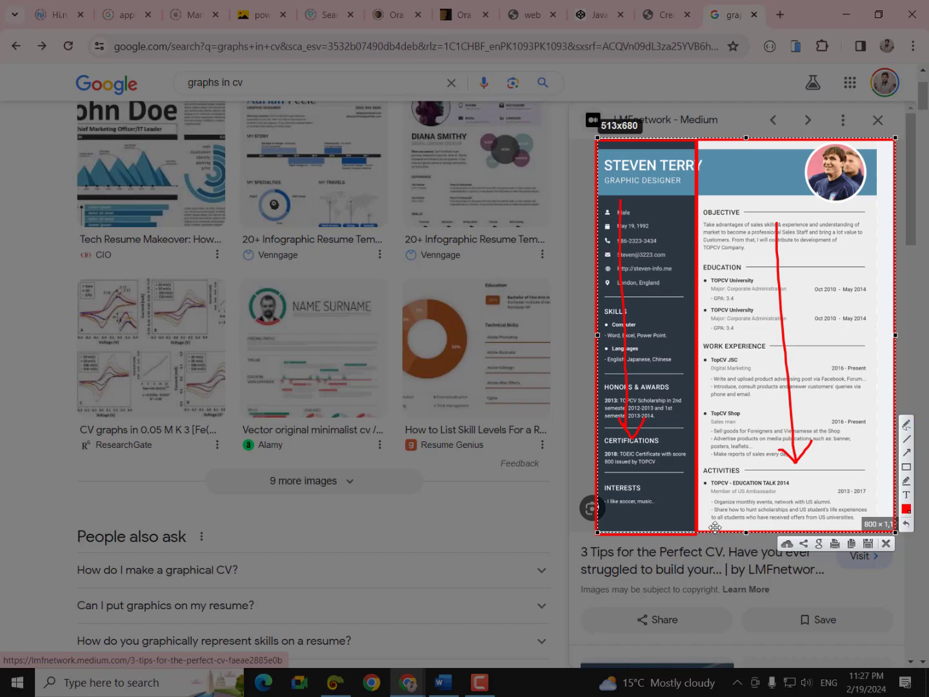
{"action": "key", "text": "Escape"}
{"action": "left_click", "coordinate": [443, 682]}
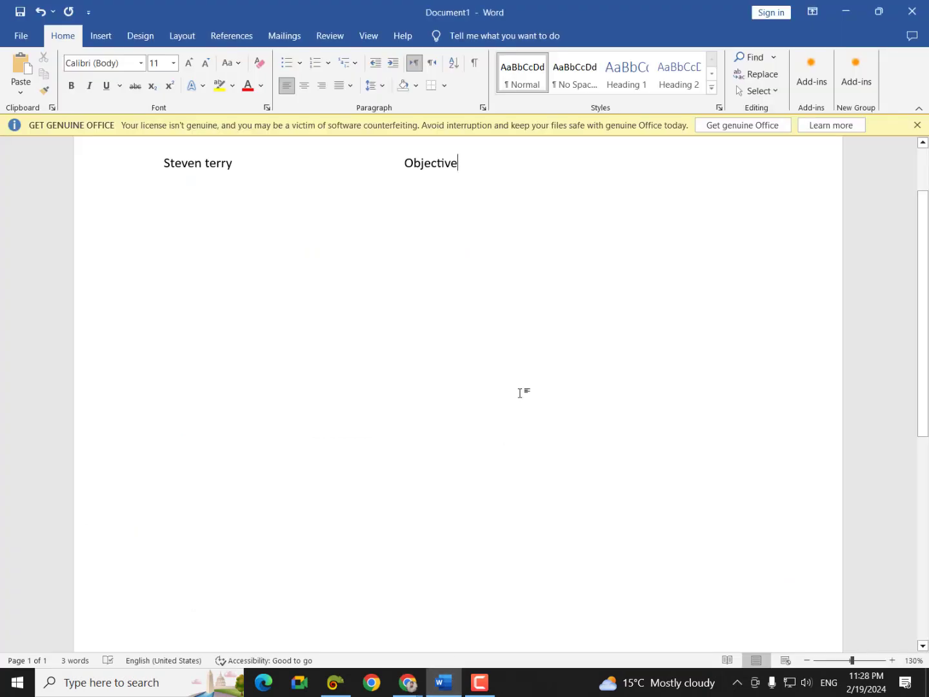
- Delete the name line and generate sample paragraphs with =rand(30)
{"action": "key", "text": "ctrl+a"}
{"action": "key", "text": "BackSpace"}
{"action": "type", "text": "="}
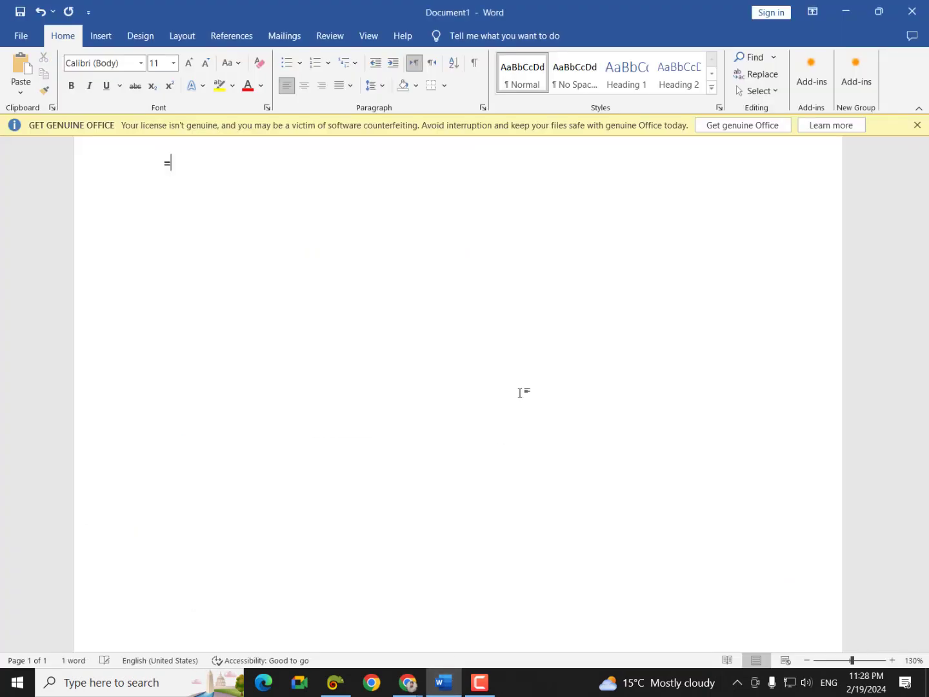
{"action": "type", "text": "rand(30)"}
{"action": "key", "text": "Return"}
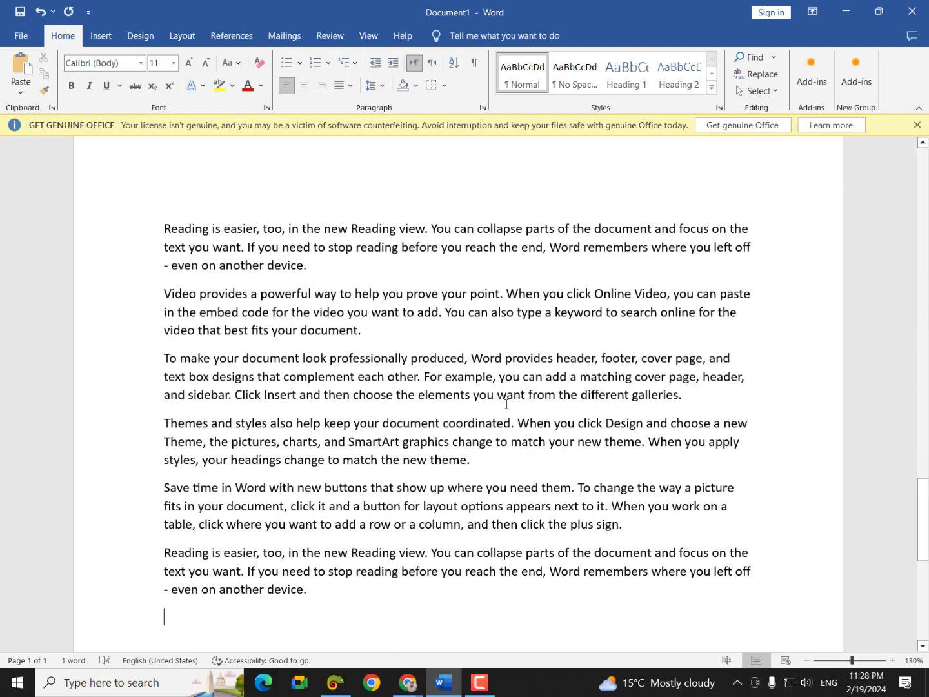
- Check the print preview, then delete all the sample text, leaving a blank page
{"action": "key", "text": "ctrl+p"}
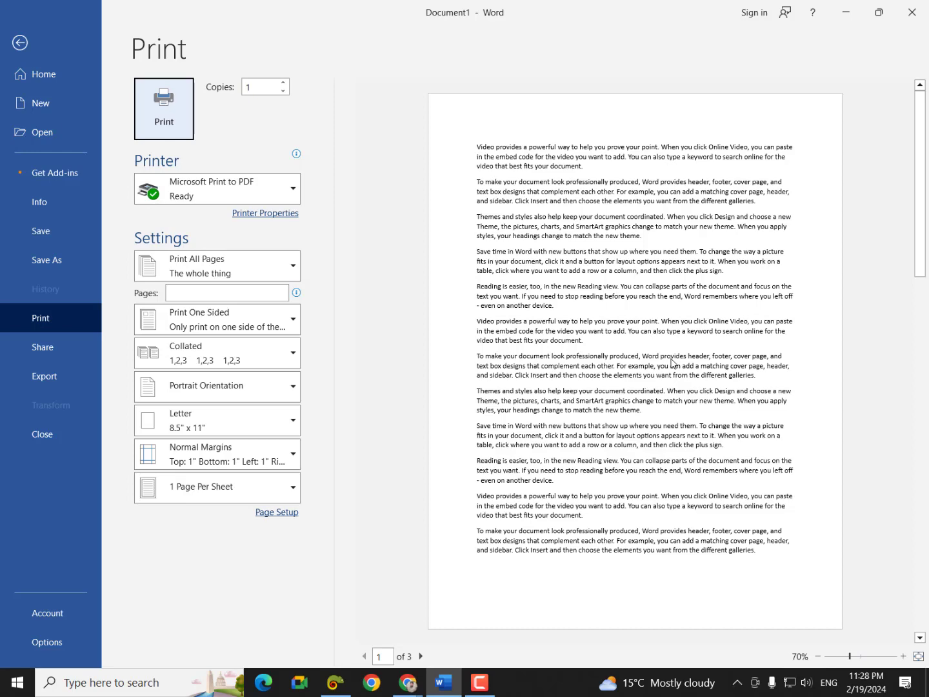
{"action": "left_click", "coordinate": [29, 40]}
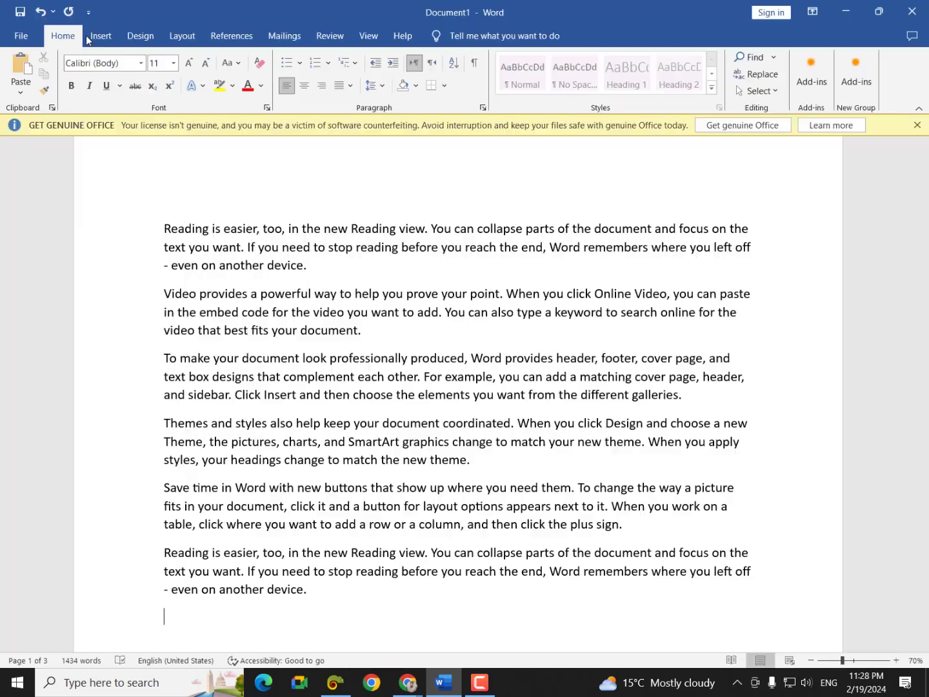
{"action": "key", "text": "ctrl+a"}
{"action": "key", "text": "Delete"}
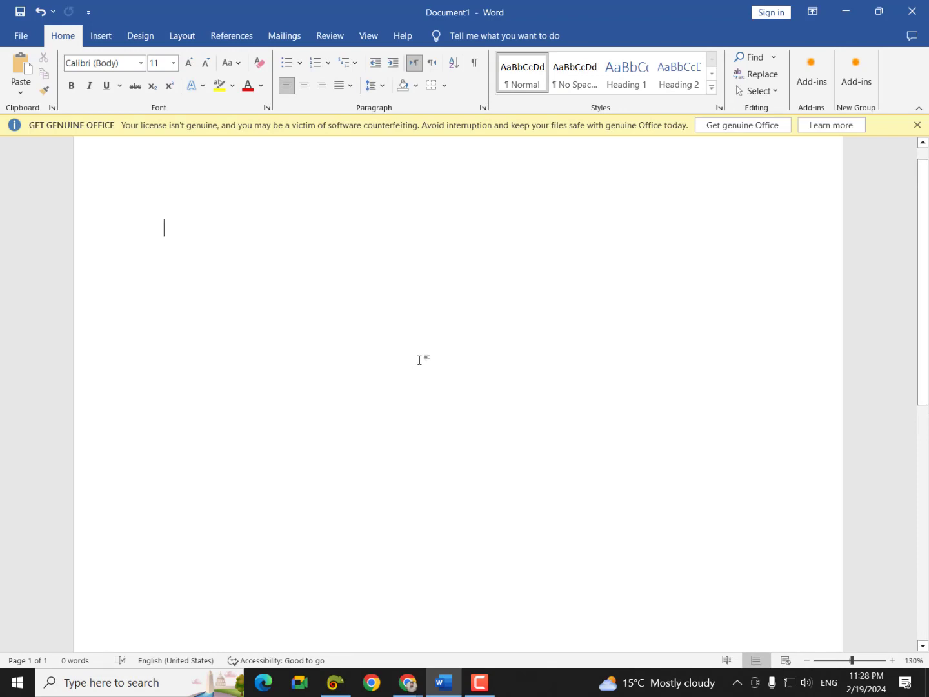
{"action": "scroll", "coordinate": [479, 497], "scroll_direction": "up", "scroll_amount": 1}
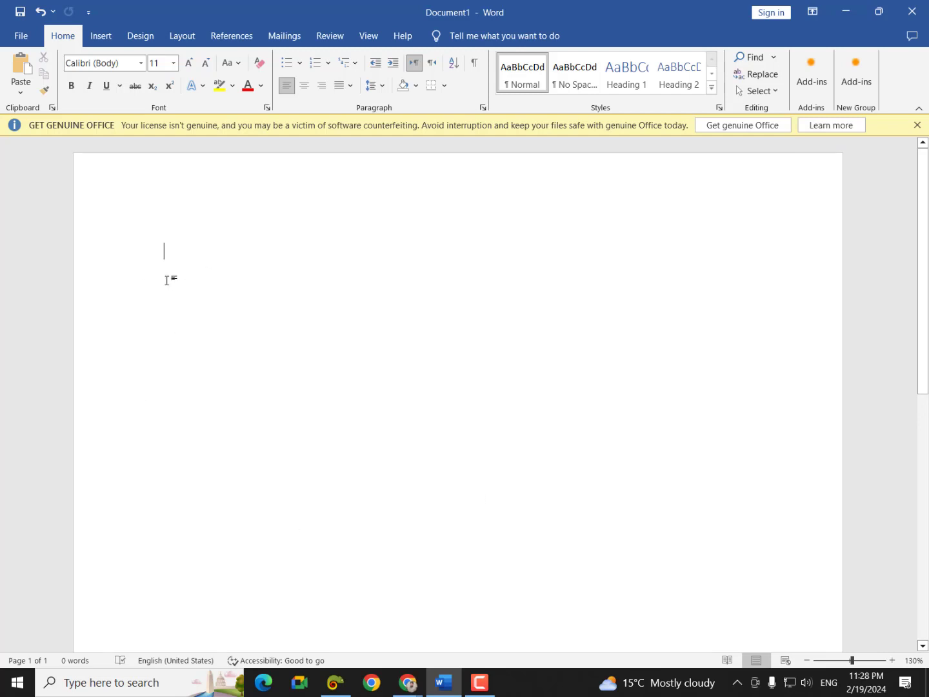
- Restore the sample text and set the top, bottom, left and right page margins to 0
{"action": "key", "text": "ctrl+z"}
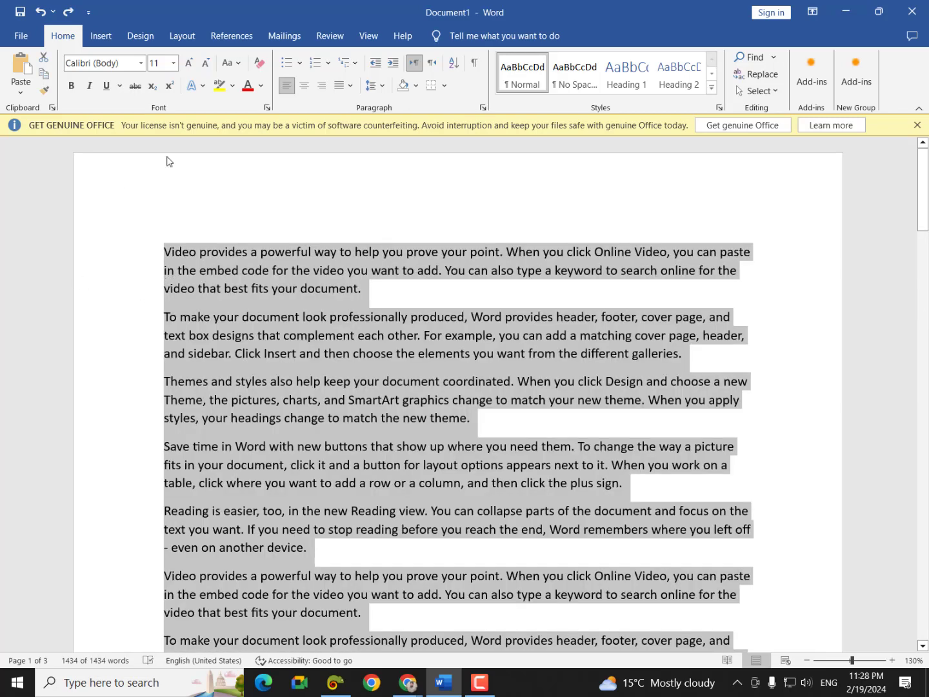
{"action": "left_click", "coordinate": [233, 37]}
{"action": "left_click", "coordinate": [182, 35]}
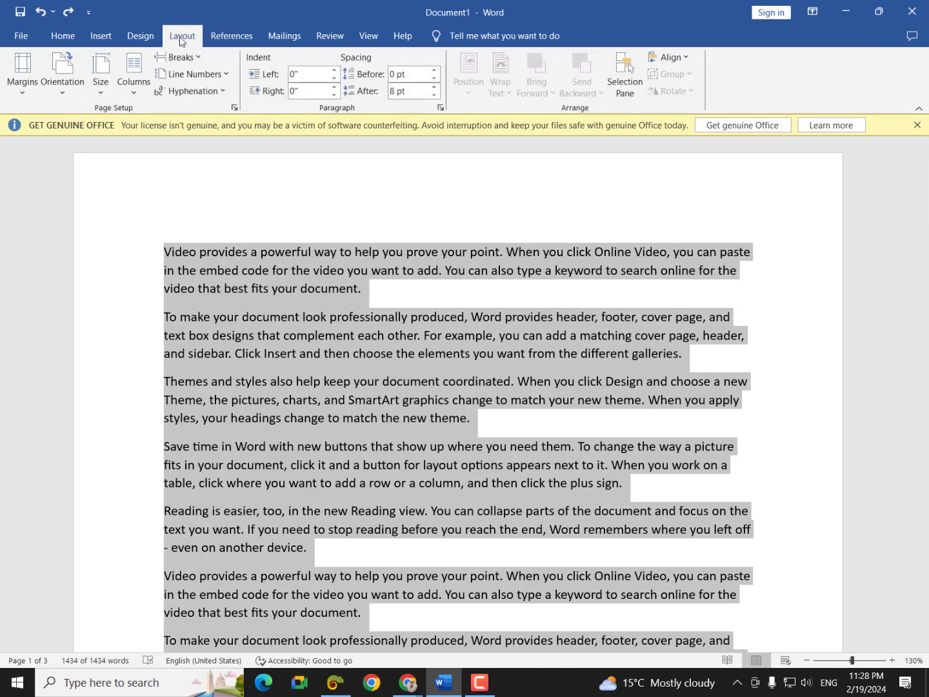
{"action": "left_click", "coordinate": [20, 86]}
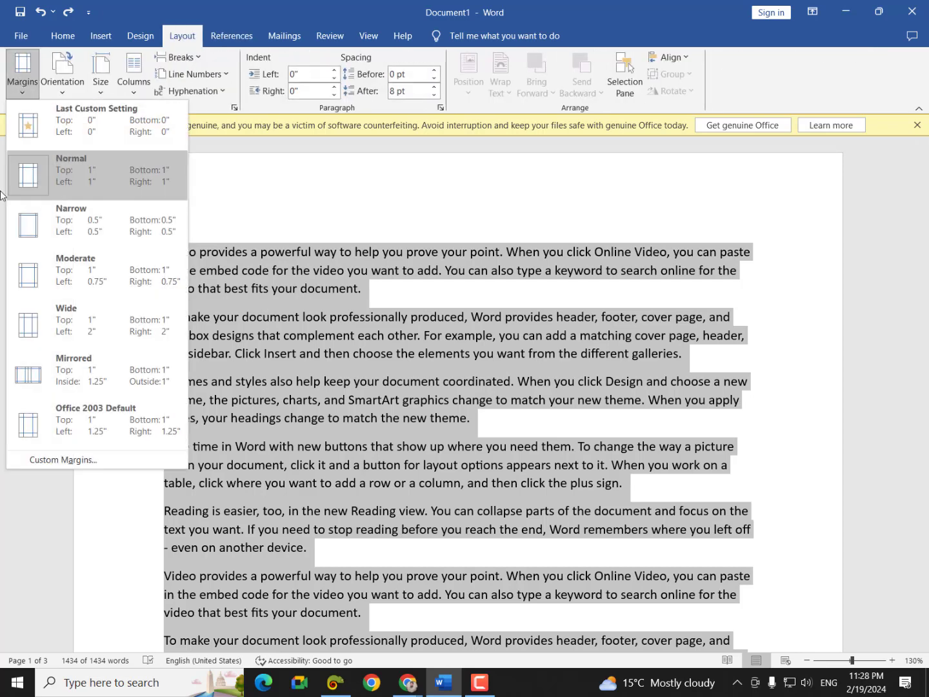
{"action": "left_click", "coordinate": [63, 463]}
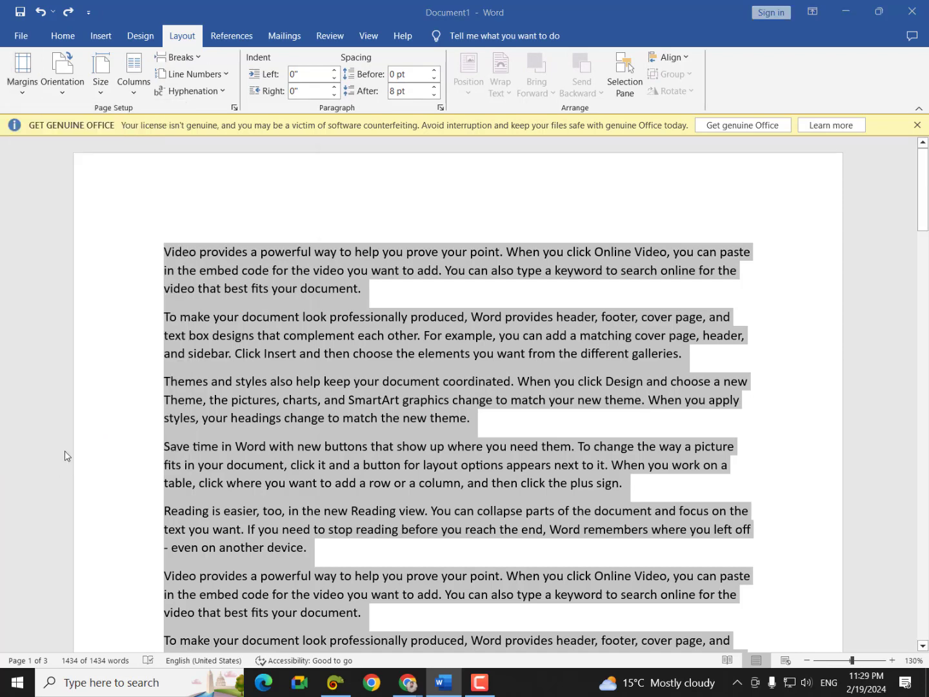
{"action": "type", "text": "0"}
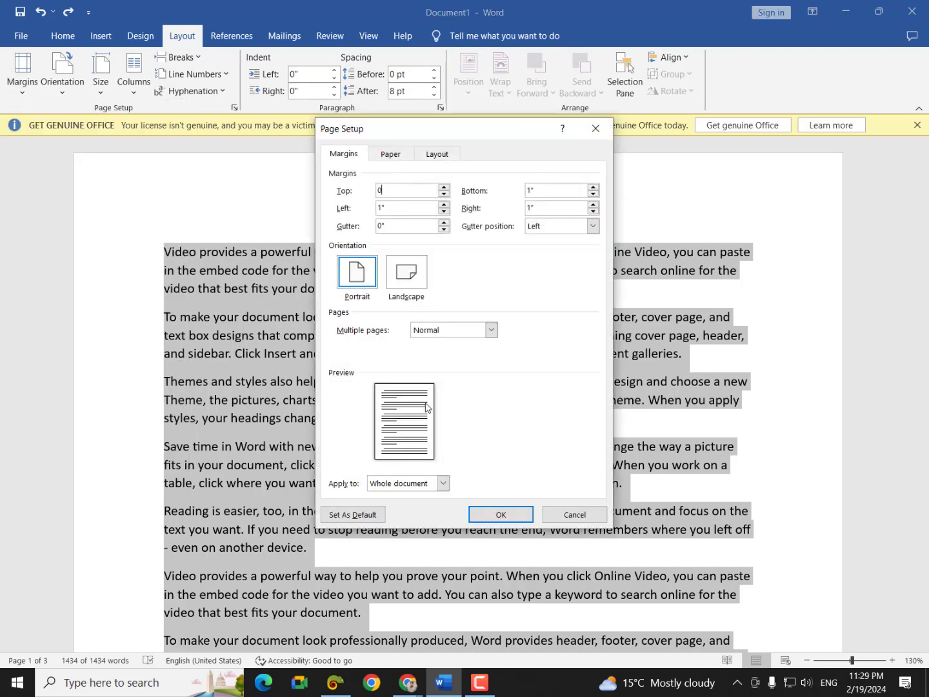
{"action": "key", "text": "Tab"}
{"action": "type", "text": "0"}
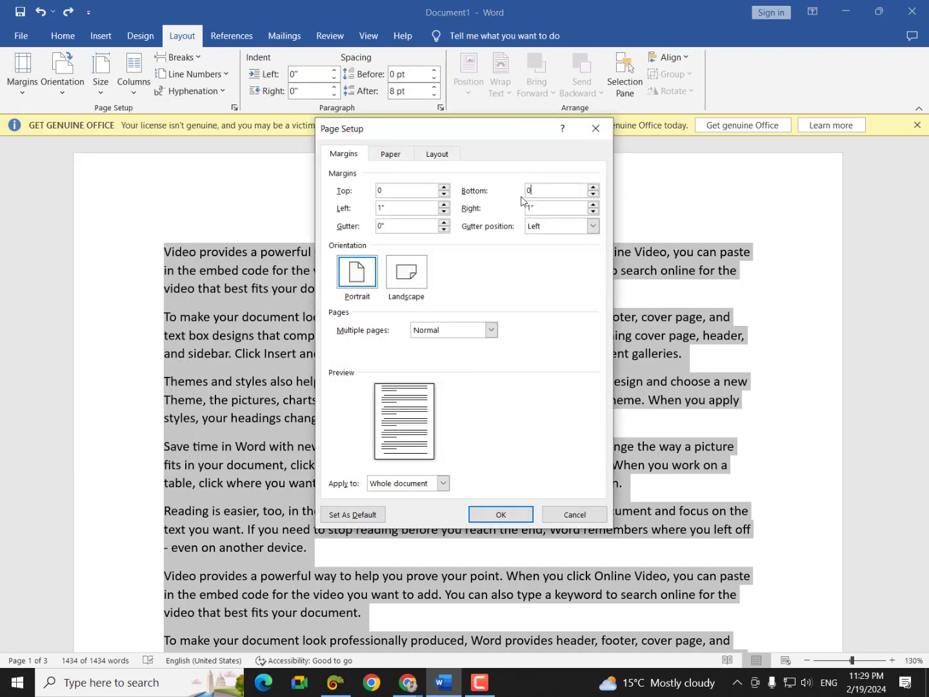
{"action": "key", "text": "Tab"}
{"action": "type", "text": "0"}
{"action": "key", "text": "Tab"}
{"action": "type", "text": "0"}
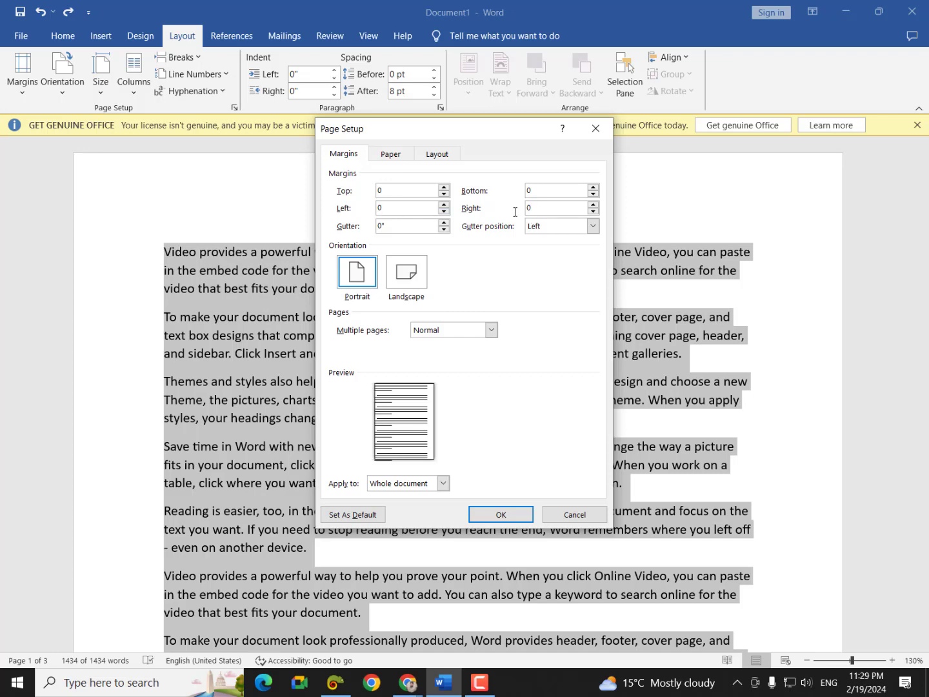
{"action": "key", "text": "Return"}
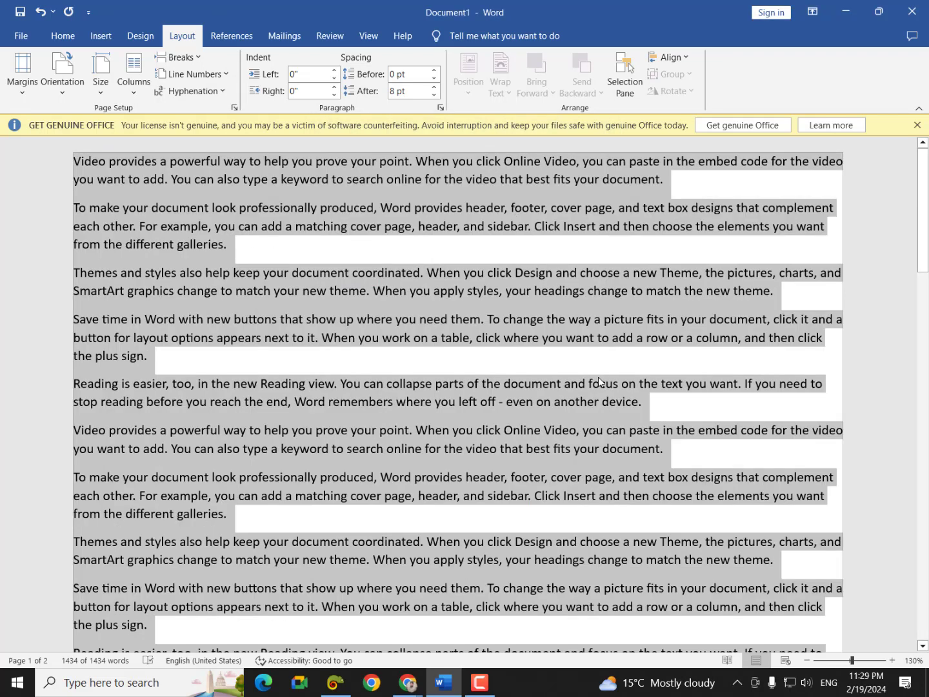
- Preview the printed page, then delete all the placeholder text
{"action": "key", "text": "ctrl+p"}
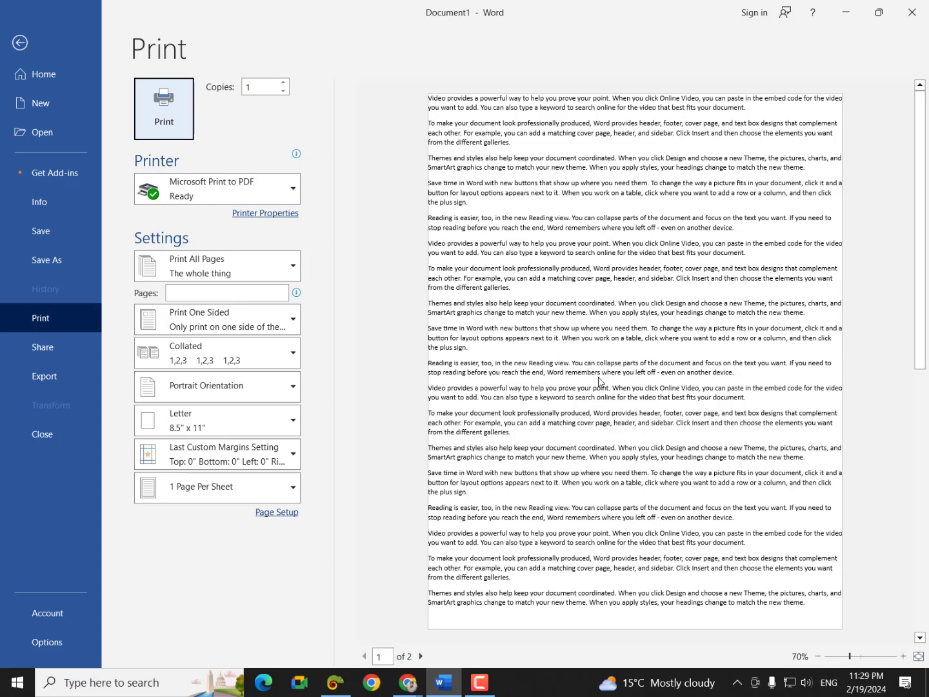
{"action": "key", "text": "Escape"}
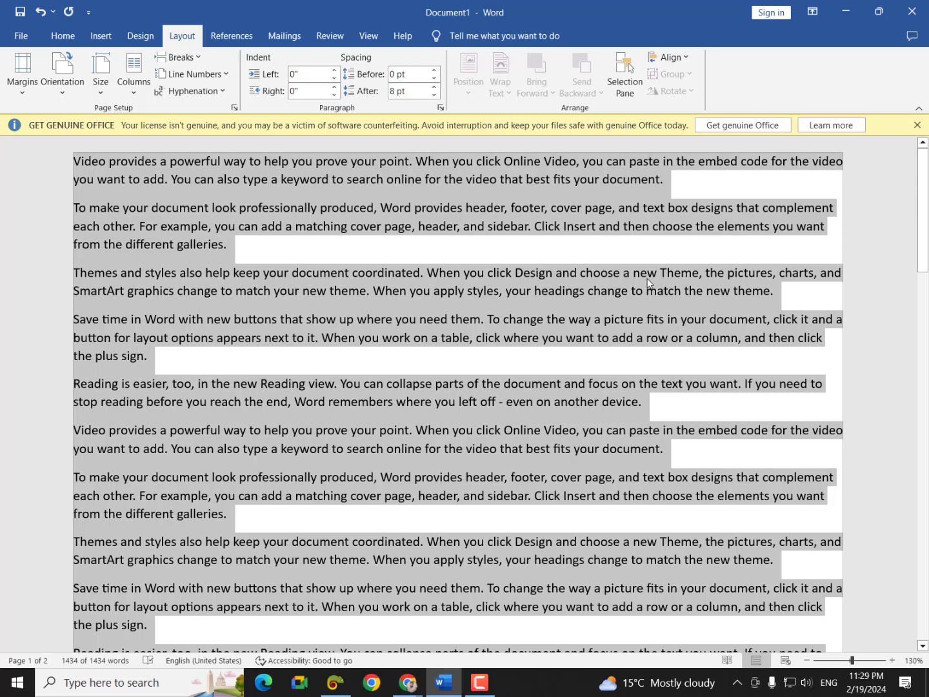
{"action": "key", "text": "Delete"}
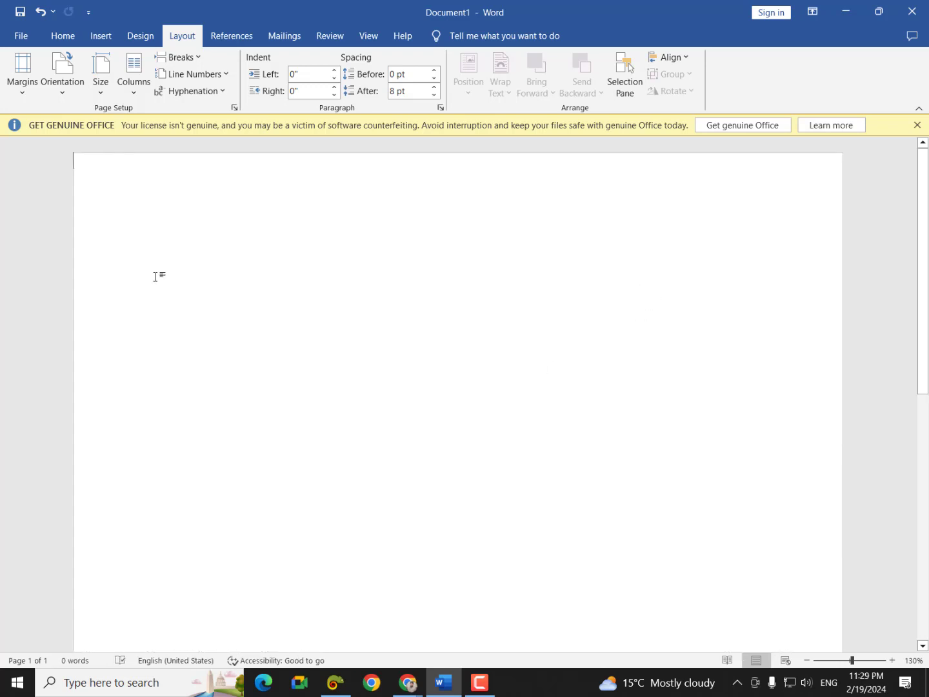
- Insert a table of 6 columns and 40 rows via Insert Table
{"action": "left_click", "coordinate": [100, 37]}
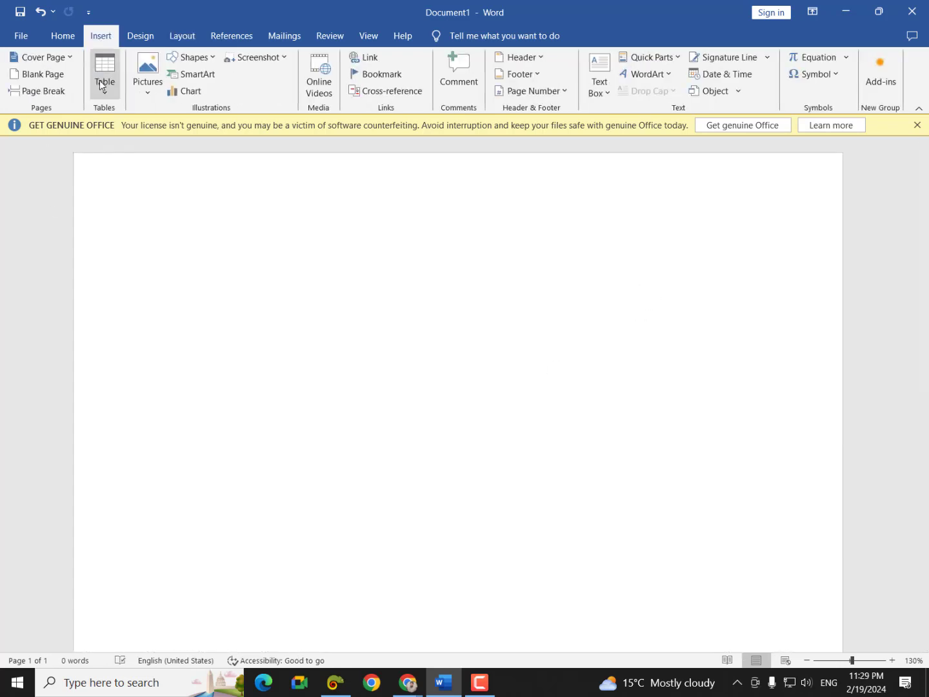
{"action": "left_click", "coordinate": [99, 80]}
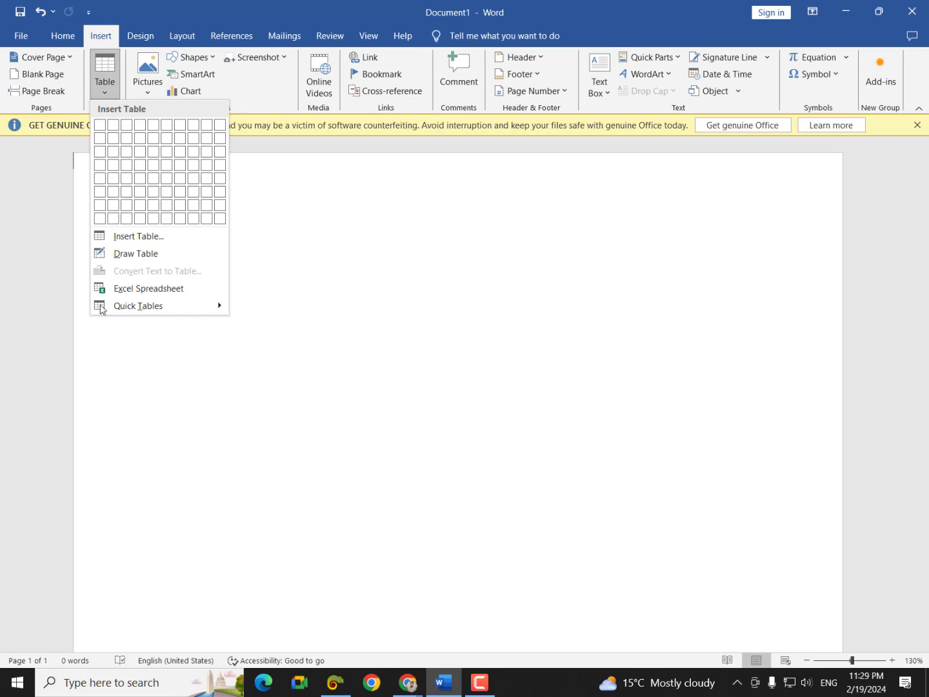
{"action": "left_click", "coordinate": [123, 237]}
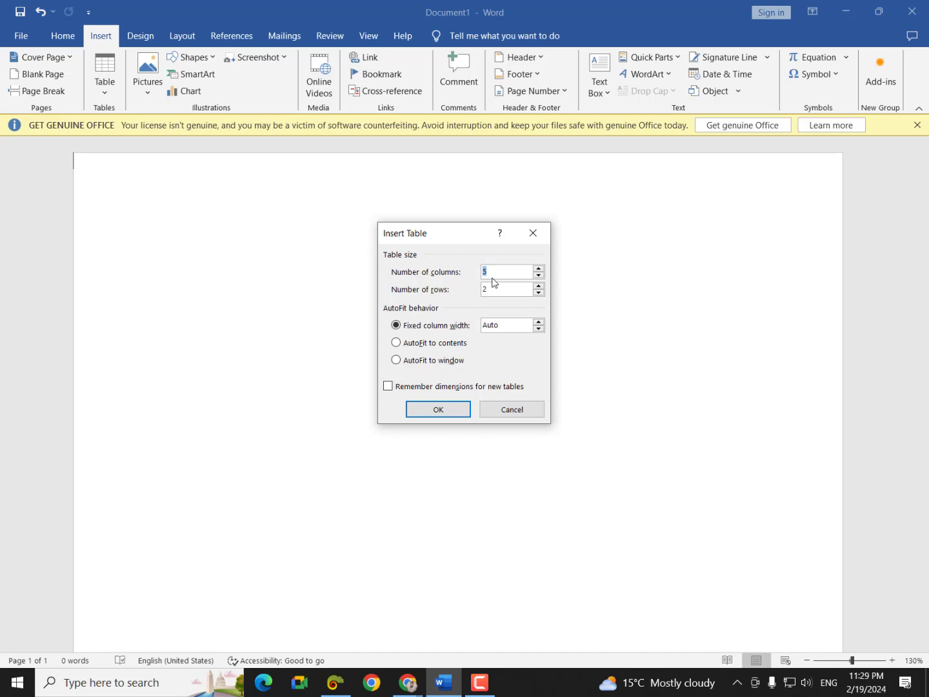
{"action": "key", "text": "BackSpace"}
{"action": "type", "text": "6"}
{"action": "left_click_drag", "start_coordinate": [495, 289], "coordinate": [461, 294]}
{"action": "key", "text": "BackSpace"}
{"action": "type", "text": "40"}
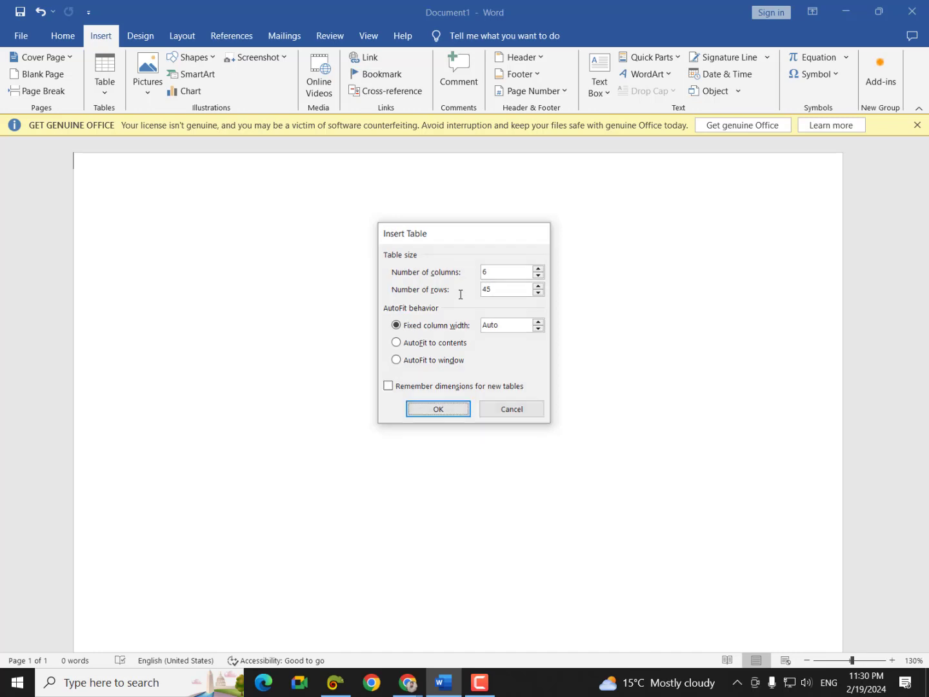
{"action": "key", "text": "Return"}
{"action": "scroll", "coordinate": [426, 450], "scroll_direction": "down", "scroll_amount": 5}
{"action": "scroll", "coordinate": [425, 450], "scroll_direction": "down", "scroll_amount": 3}
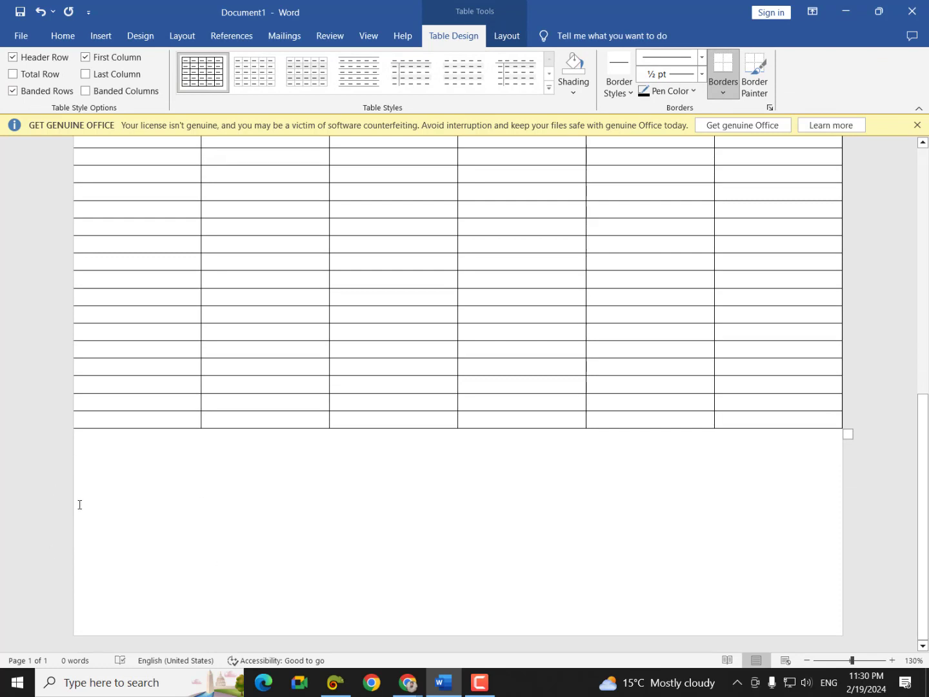
- Add nine more rows to the bottom of the table
{"action": "mouse_move", "coordinate": [75, 429]}
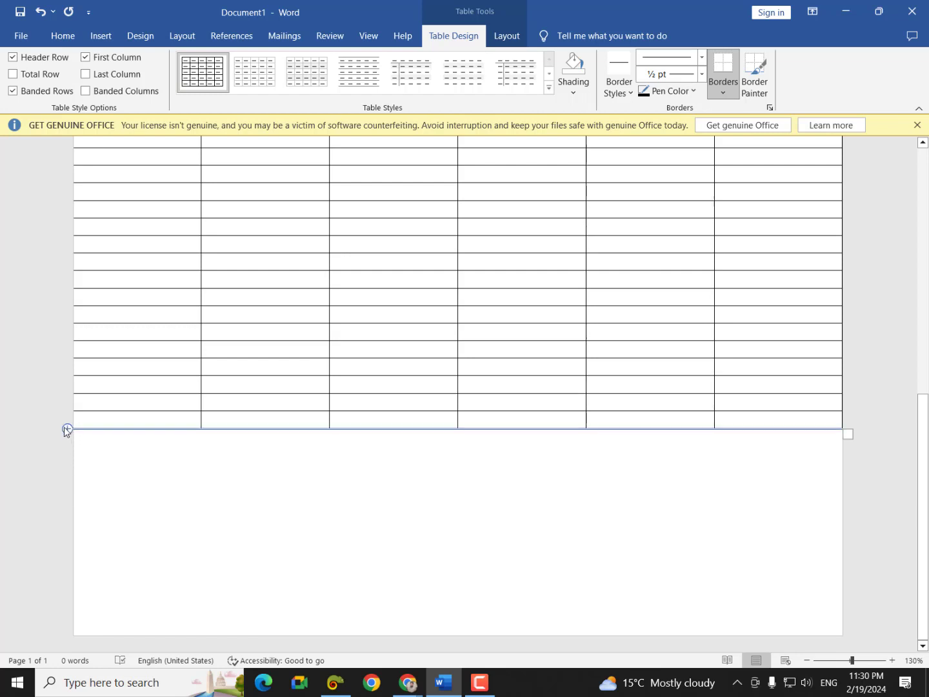
{"action": "left_click", "coordinate": [67, 429]}
{"action": "left_click", "coordinate": [67, 429]}
{"action": "left_click", "coordinate": [66, 429]}
{"action": "left_click", "coordinate": [67, 429]}
{"action": "left_click", "coordinate": [67, 429]}
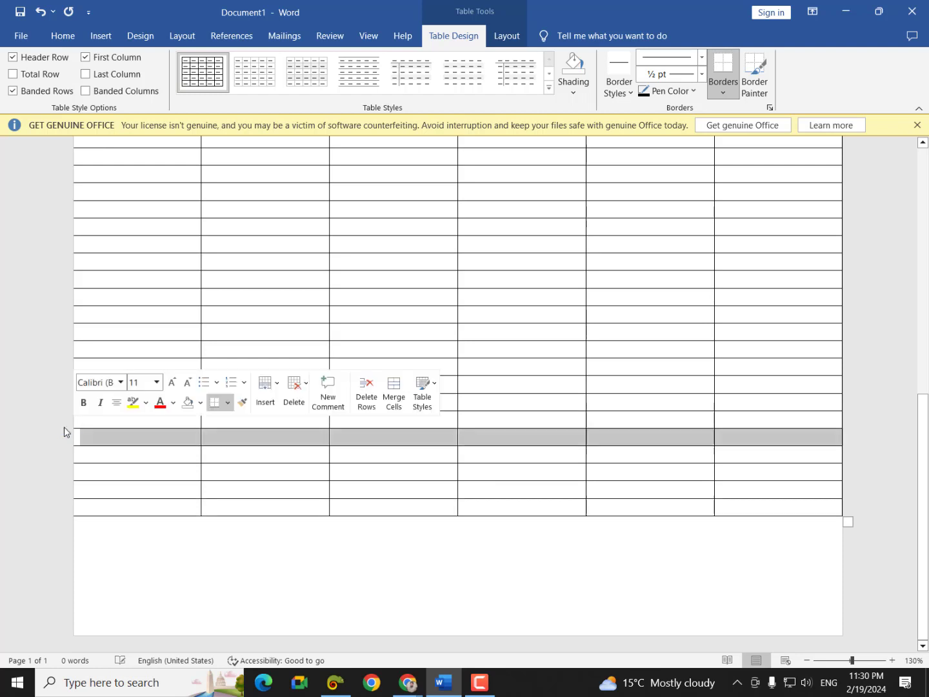
{"action": "left_click", "coordinate": [67, 429]}
{"action": "left_click", "coordinate": [67, 429]}
{"action": "left_click", "coordinate": [66, 429]}
{"action": "left_click", "coordinate": [66, 429]}
{"action": "left_click", "coordinate": [66, 429]}
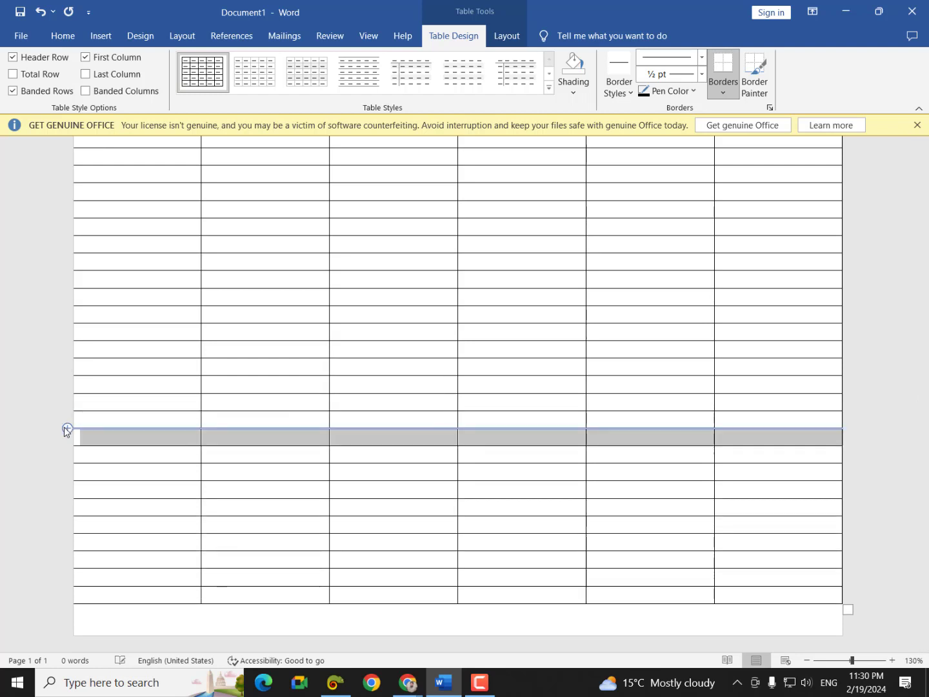
{"action": "left_click", "coordinate": [66, 429]}
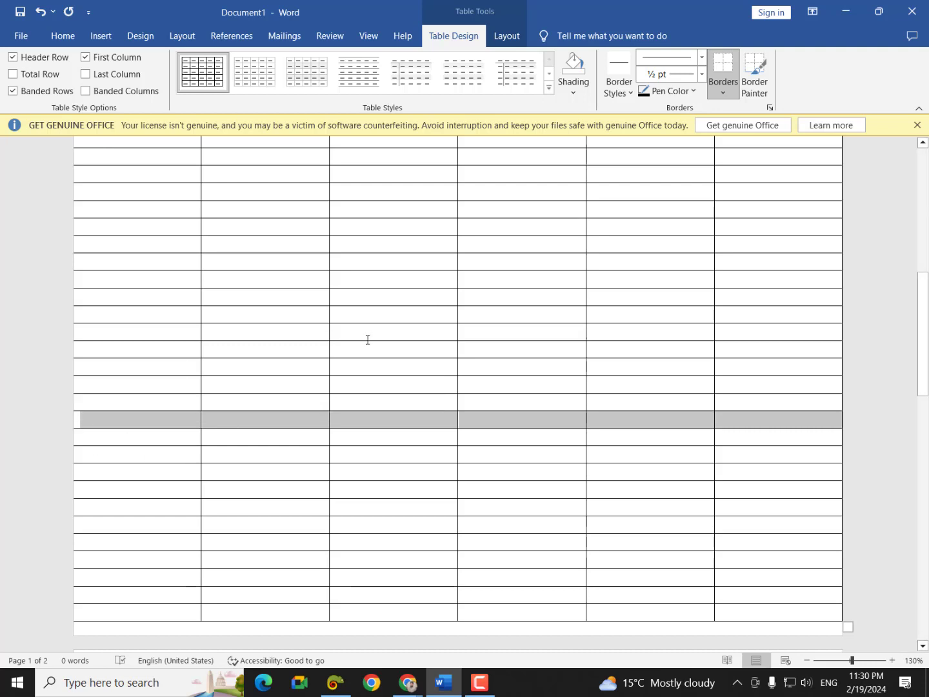
- Check the print preview against the Chrome CV examples, then select the whole table
{"action": "key", "text": "ctrl+p"}
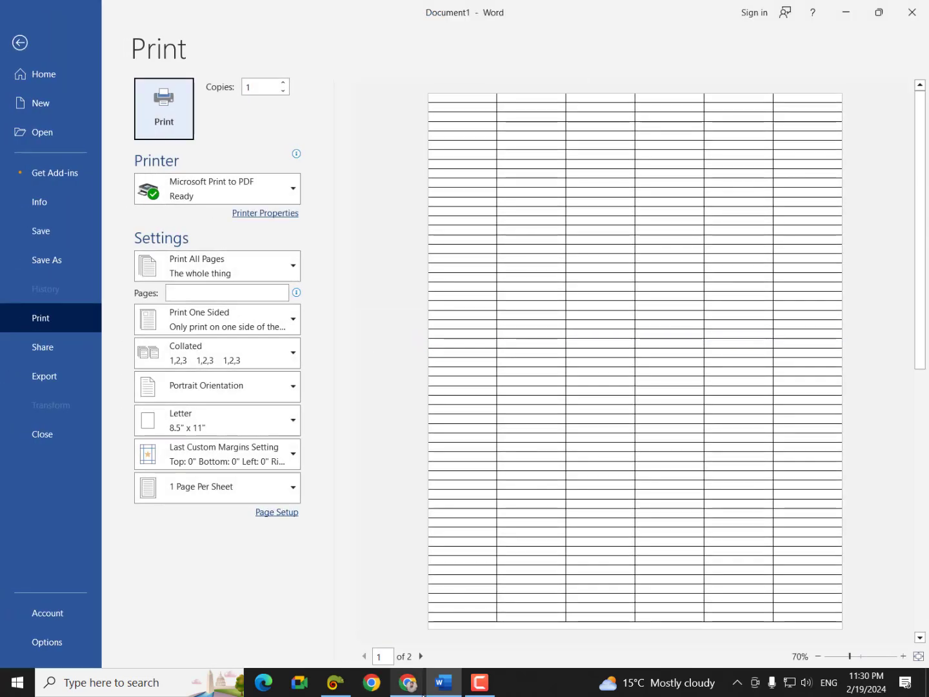
{"action": "mouse_move", "coordinate": [410, 690]}
{"action": "left_click", "coordinate": [327, 600]}
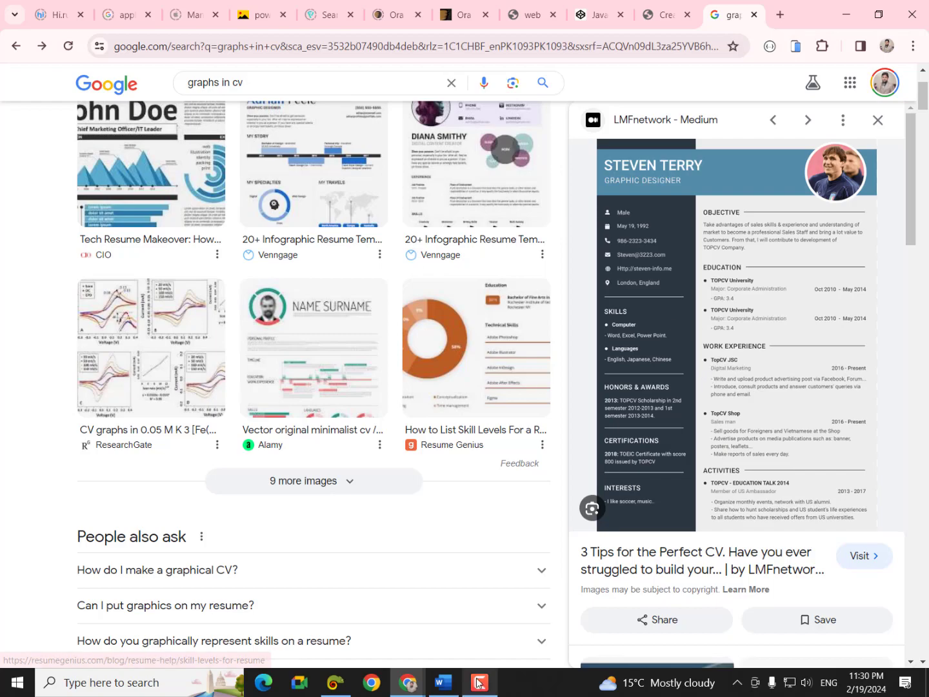
{"action": "left_click", "coordinate": [443, 682]}
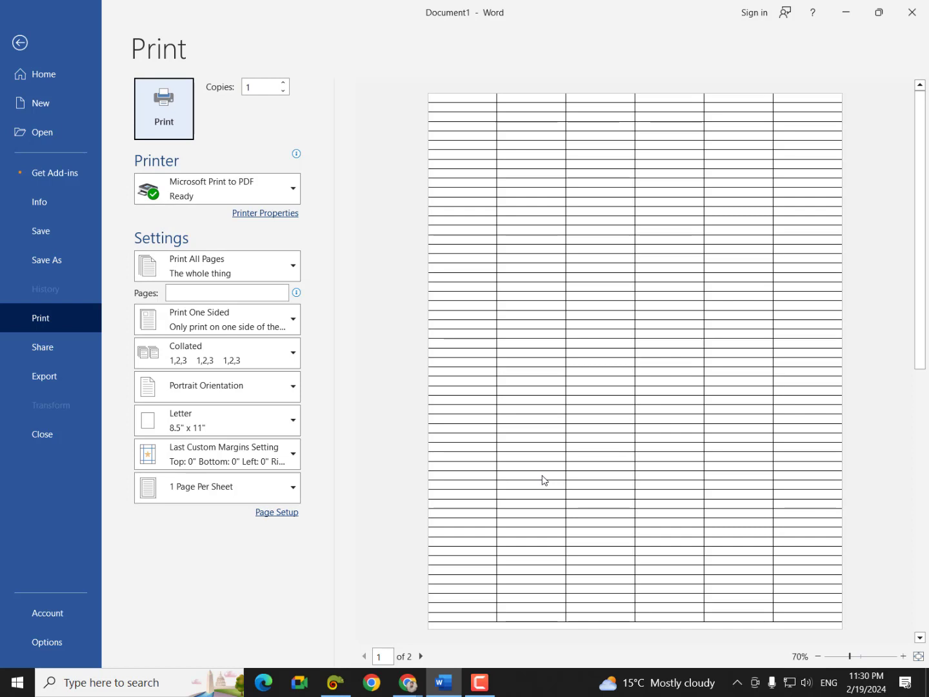
{"action": "left_click", "coordinate": [21, 42]}
{"action": "scroll", "coordinate": [316, 419], "scroll_direction": "up", "scroll_amount": 10}
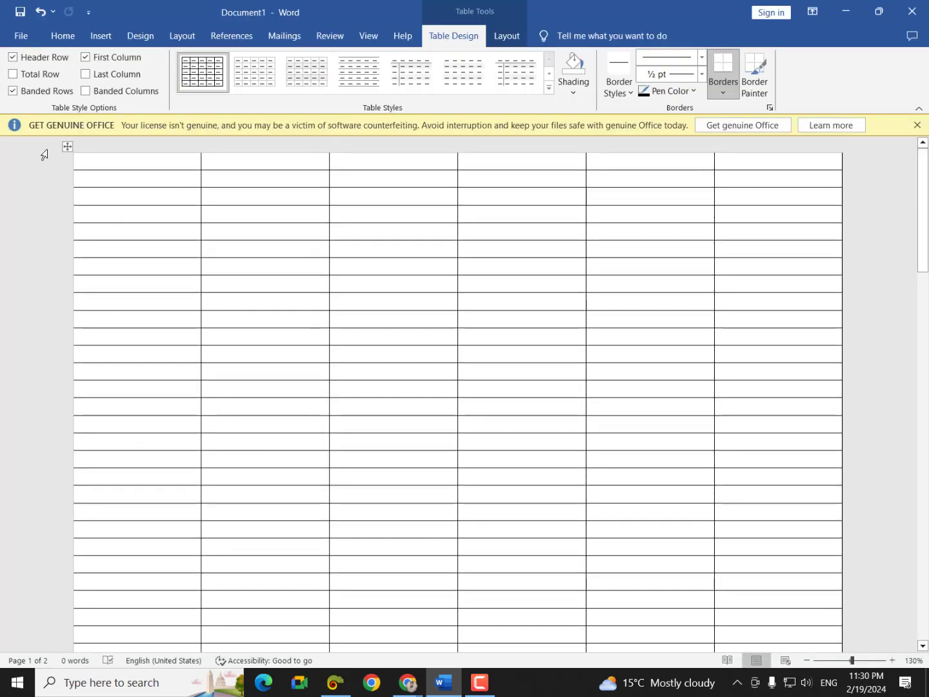
{"action": "left_click", "coordinate": [66, 149]}
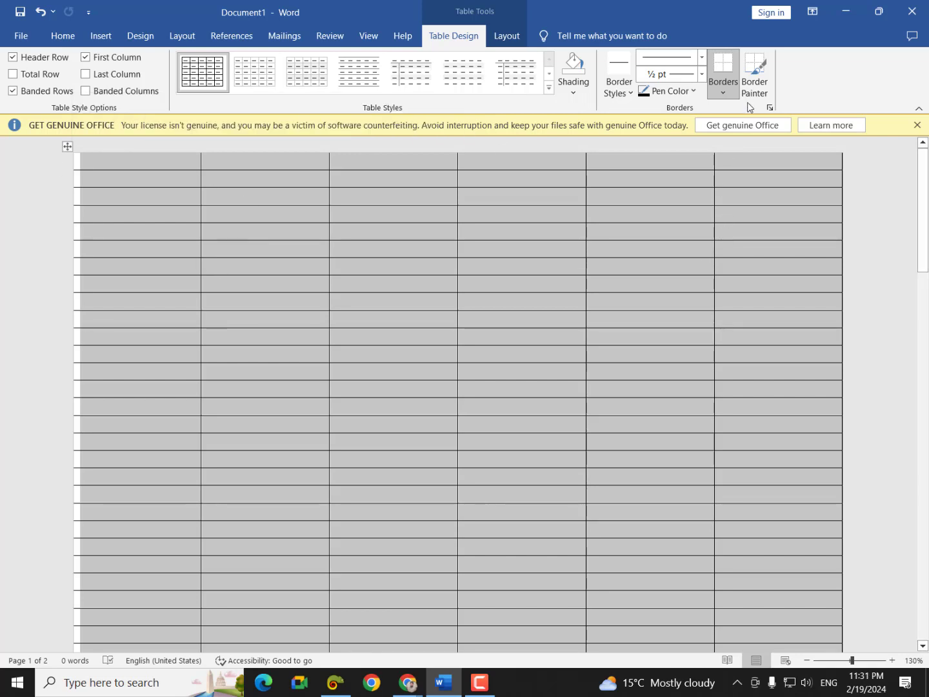
- Apply No Border to the table and confirm in print preview it fits one page
{"action": "left_click", "coordinate": [730, 94]}
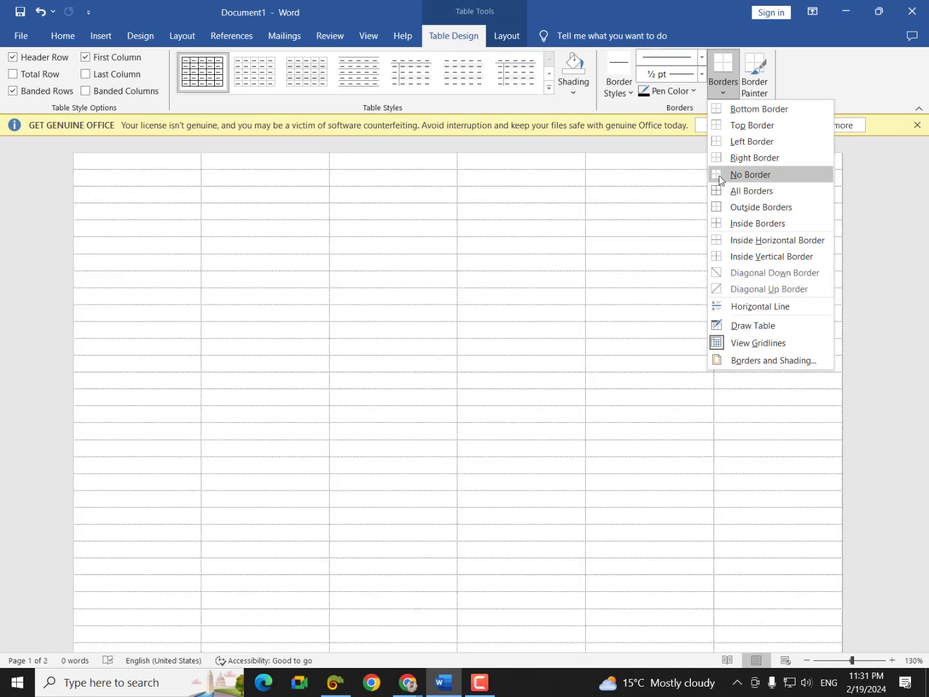
{"action": "left_click", "coordinate": [720, 176]}
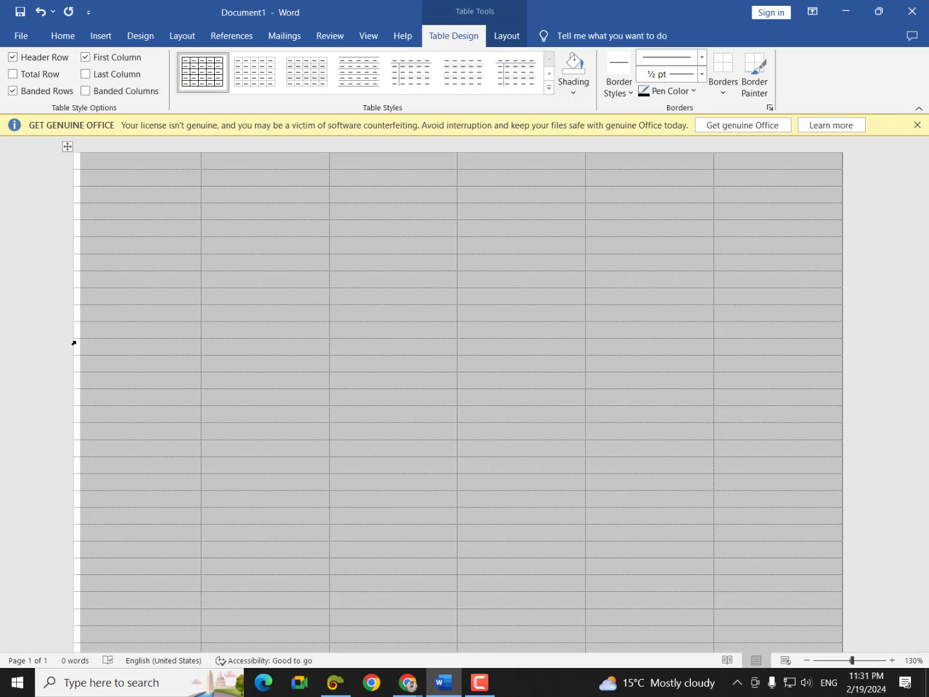
{"action": "left_click", "coordinate": [270, 373]}
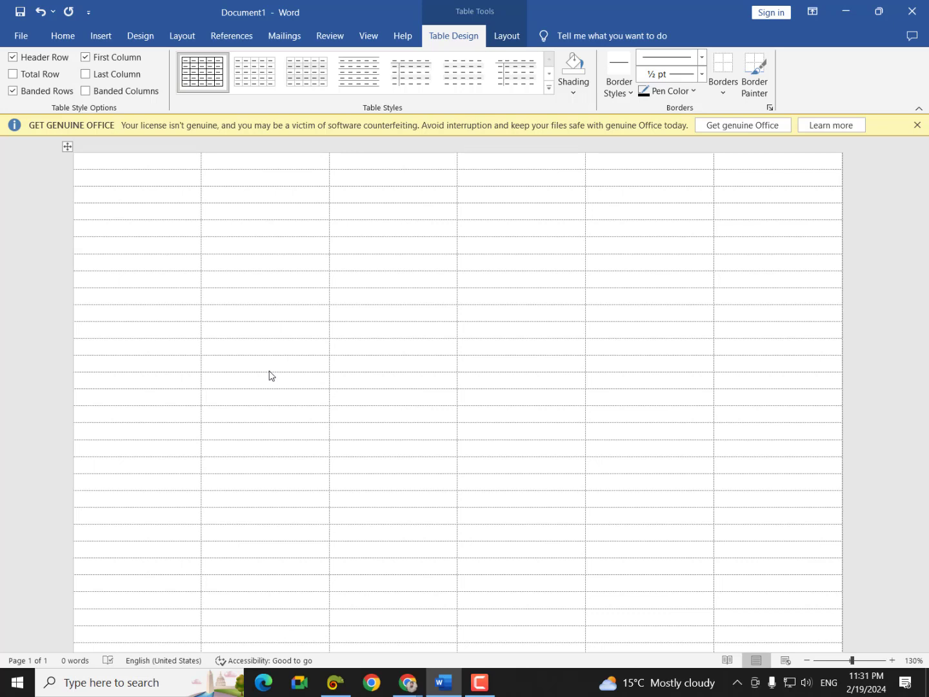
{"action": "key", "text": "ctrl+p"}
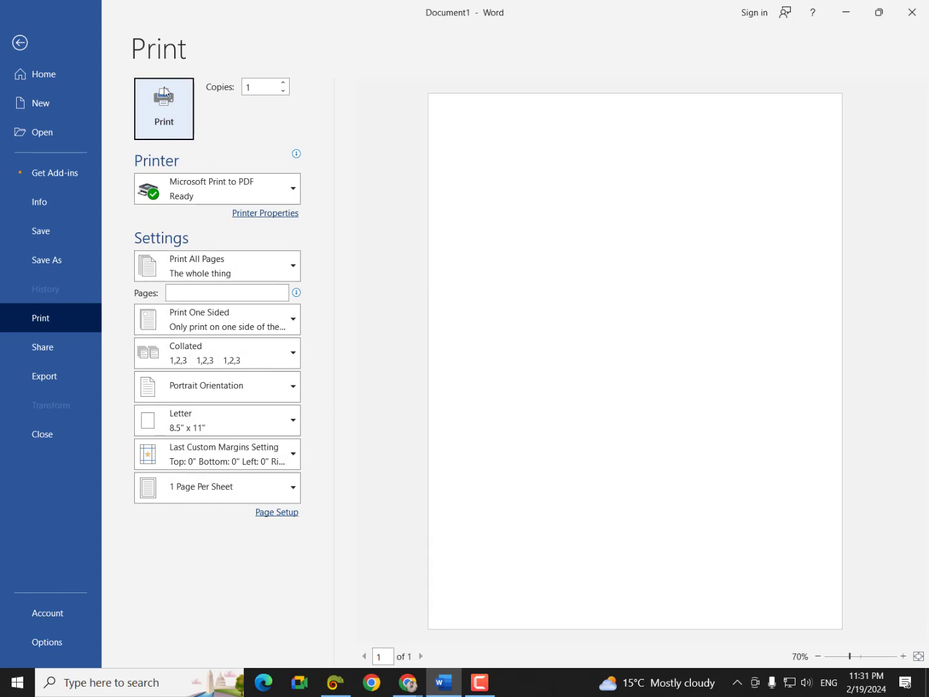
{"action": "left_click", "coordinate": [39, 45]}
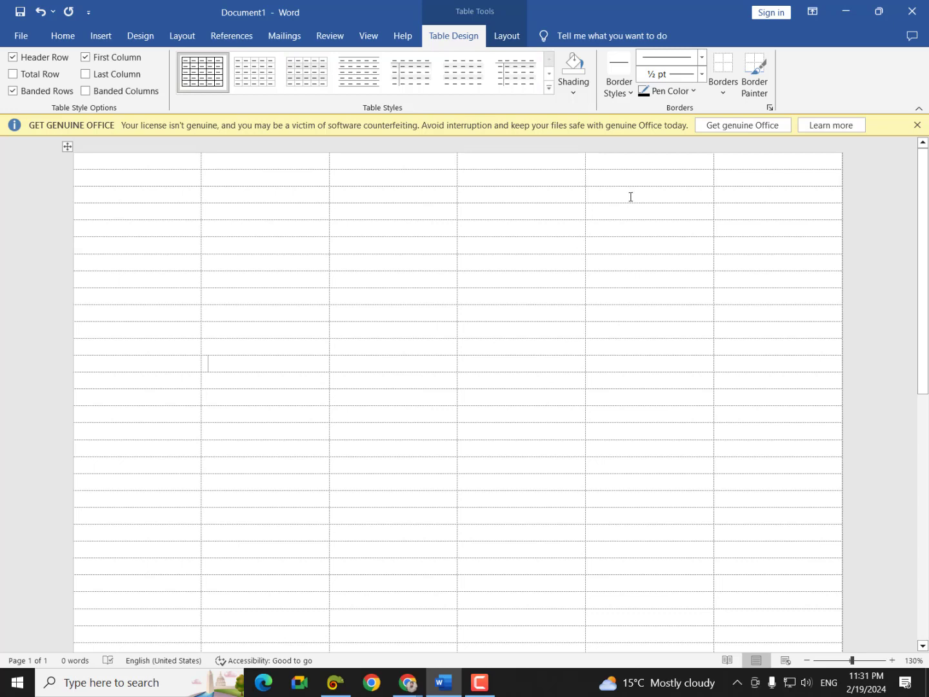
{"action": "left_click", "coordinate": [68, 146]}
{"action": "left_click", "coordinate": [724, 92]}
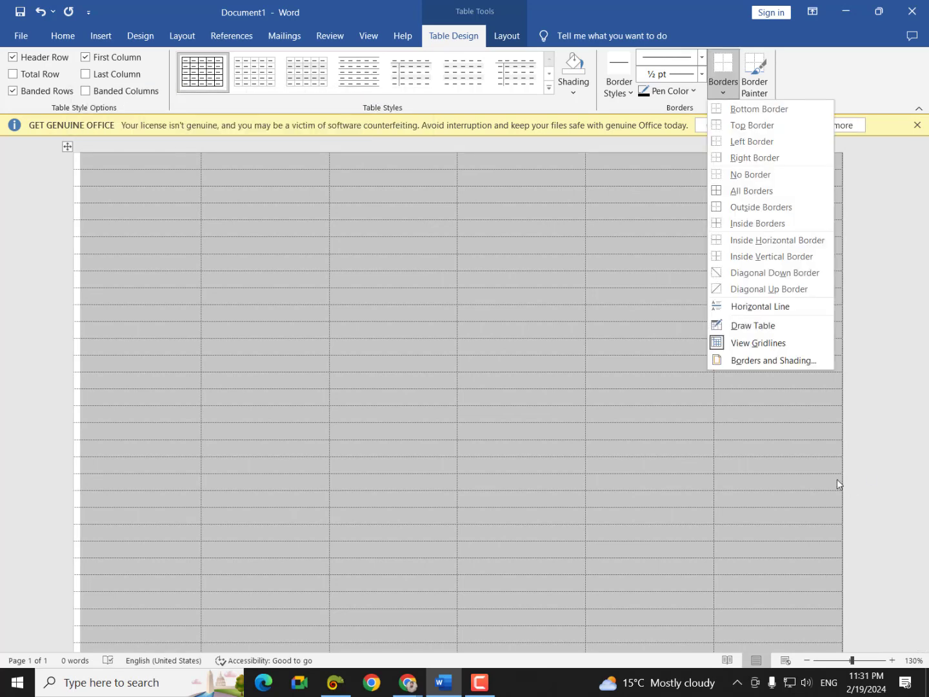
{"action": "left_click", "coordinate": [758, 342]}
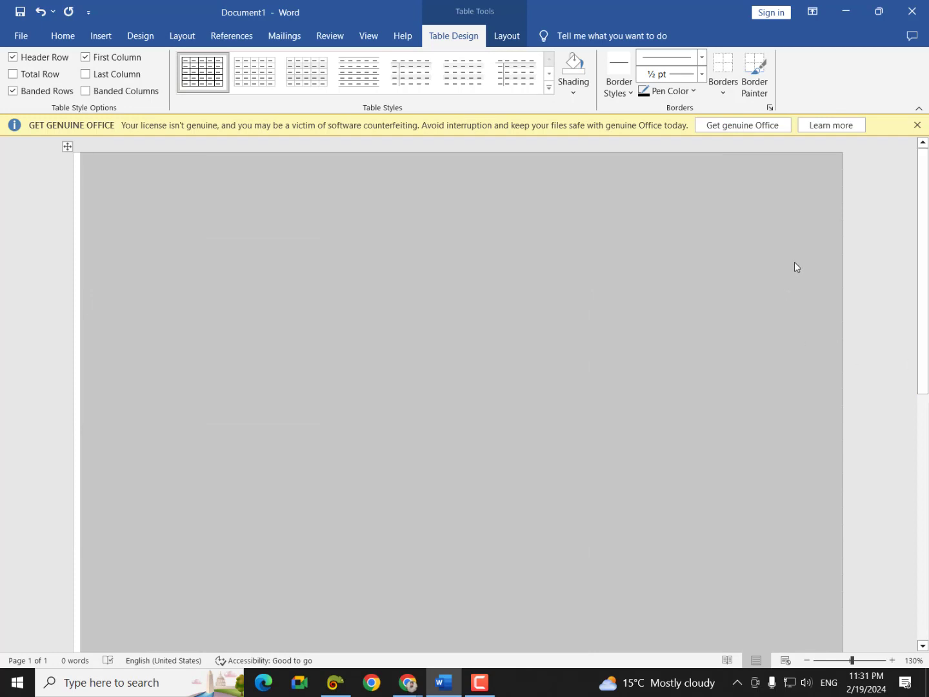
{"action": "left_click", "coordinate": [727, 88]}
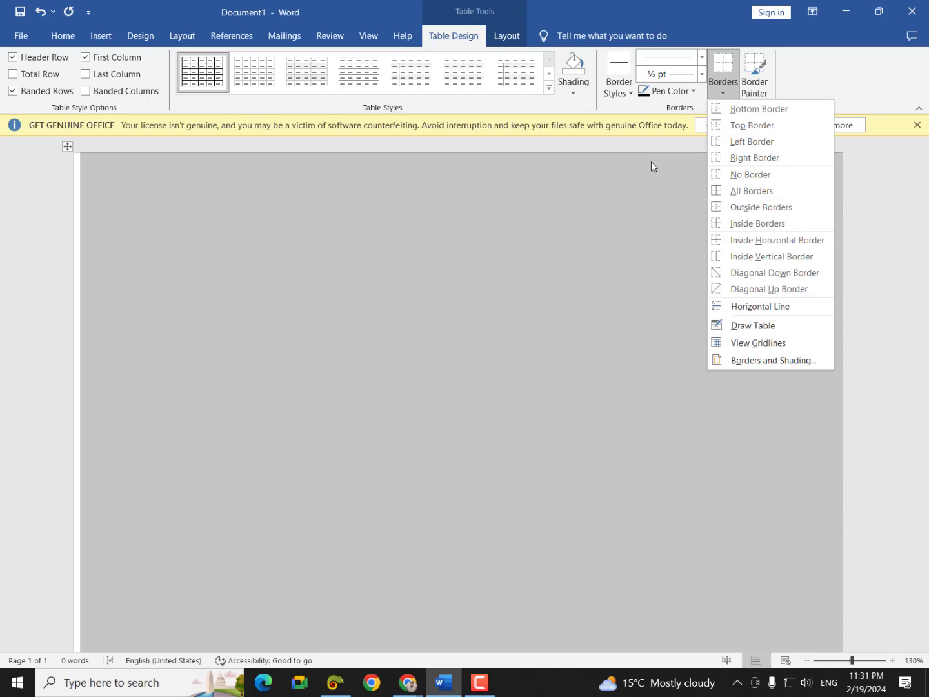
{"action": "left_click", "coordinate": [774, 349]}
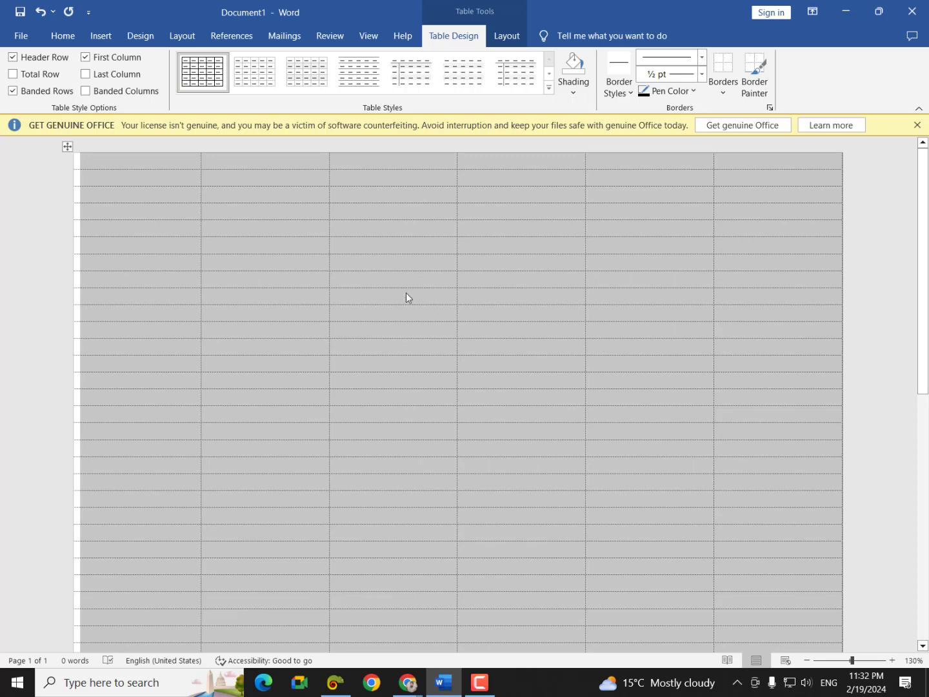
{"action": "left_click", "coordinate": [314, 301]}
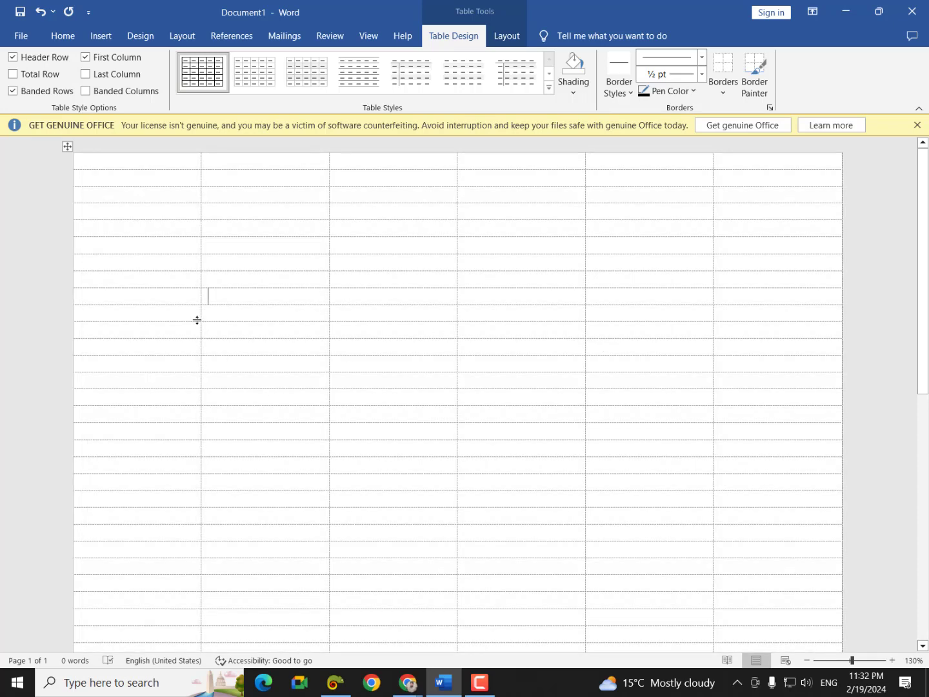
{"action": "mouse_move", "coordinate": [407, 682]}
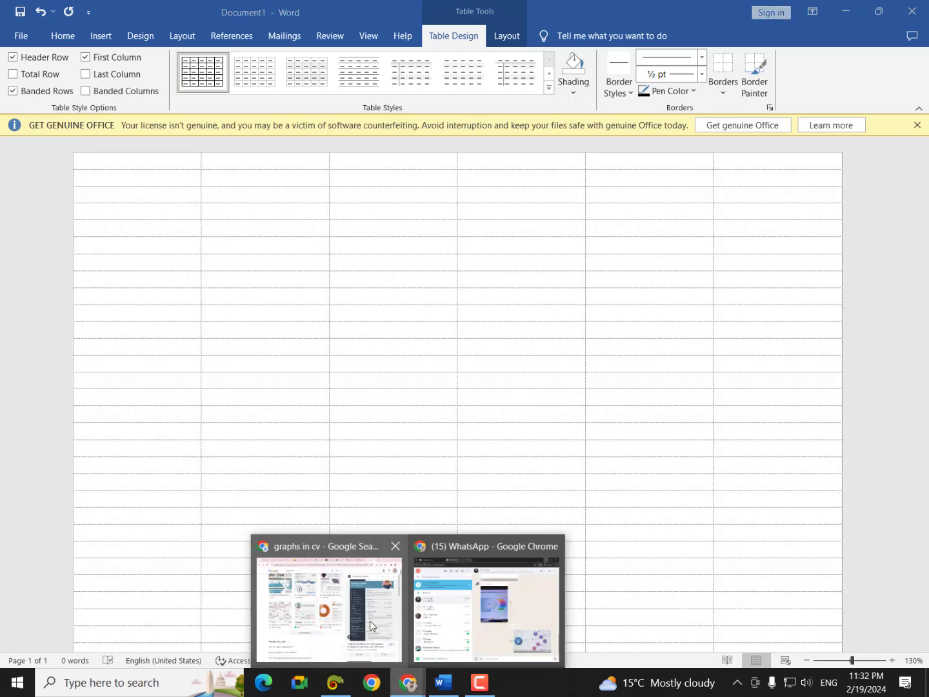
- Narrow the first column to a thin margin strip and the third to a thin gap, checking the reference CV
{"action": "left_click", "coordinate": [290, 584]}
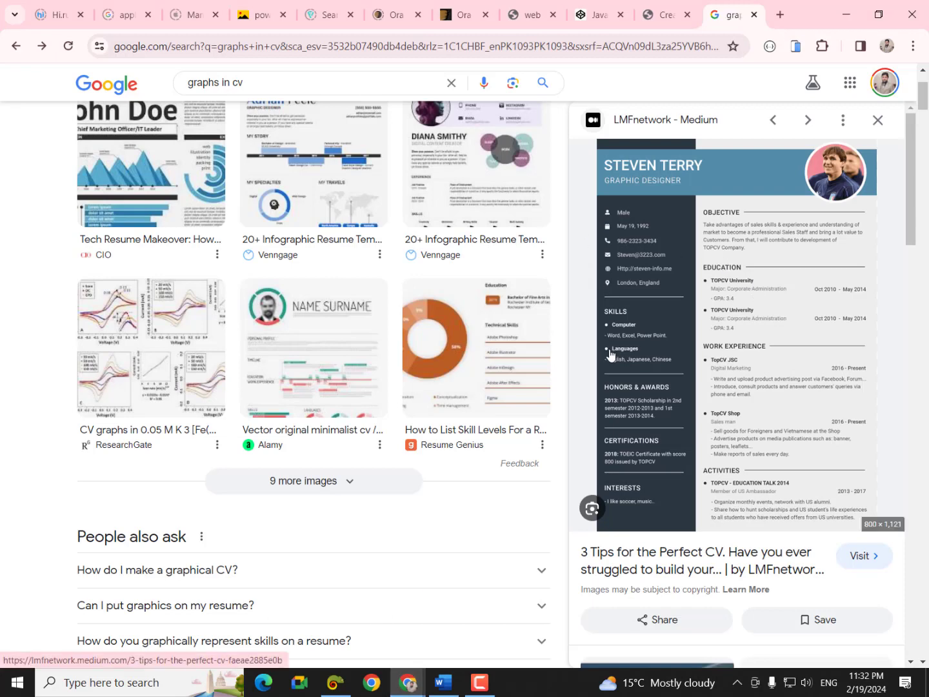
{"action": "left_click", "coordinate": [443, 682]}
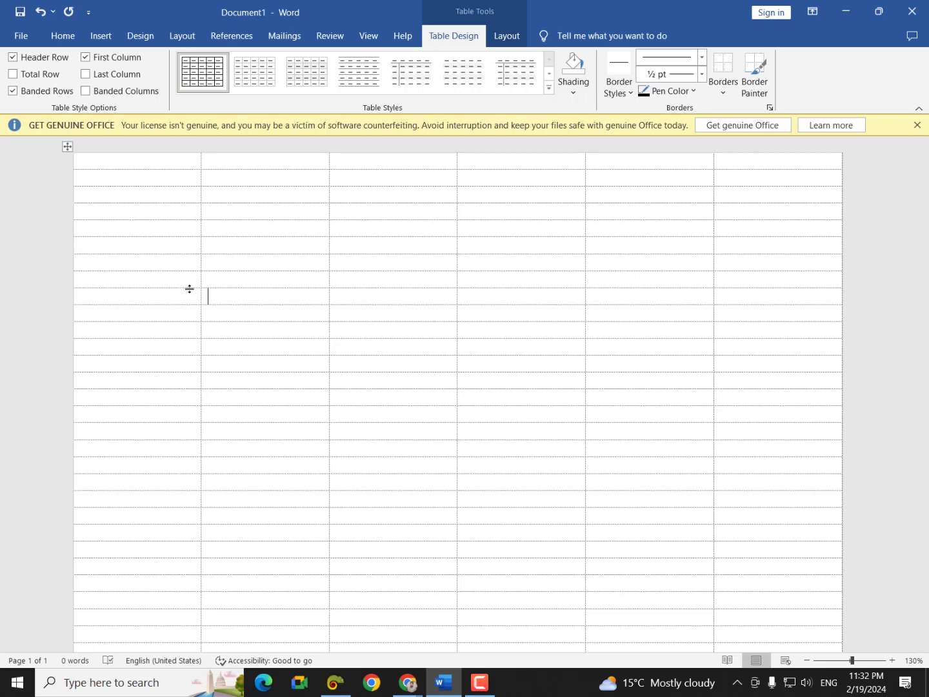
{"action": "left_click_drag", "start_coordinate": [200, 280], "coordinate": [80, 284]}
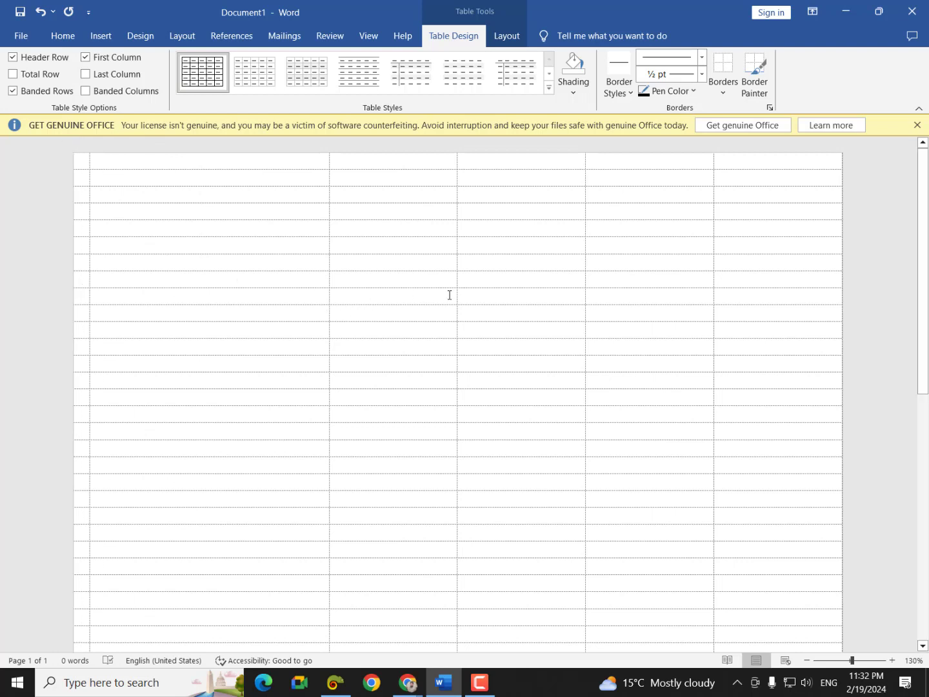
{"action": "left_click_drag", "start_coordinate": [456, 296], "coordinate": [307, 313]}
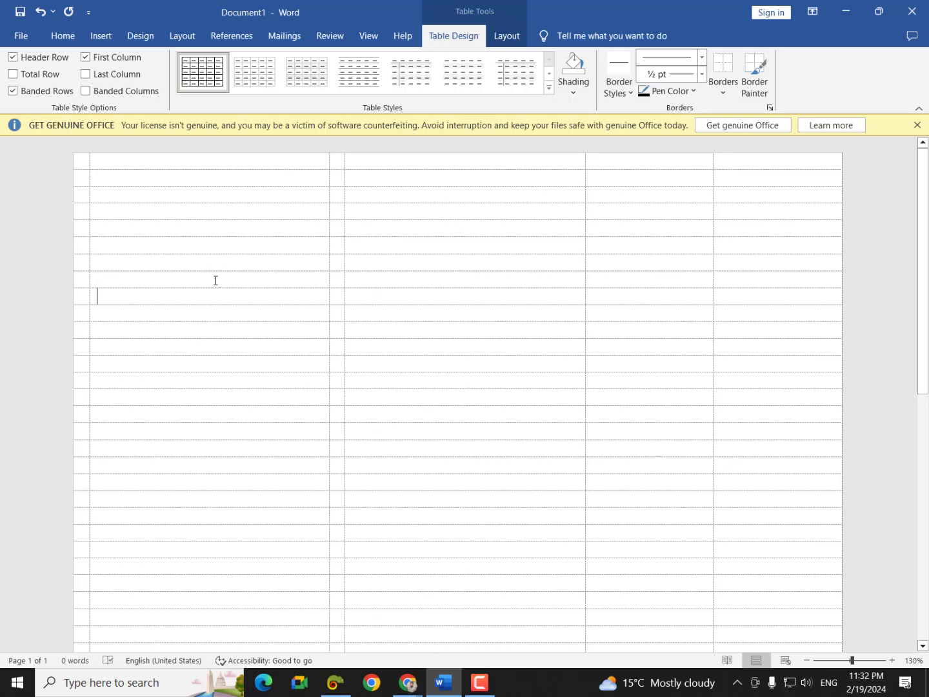
{"action": "left_click", "coordinate": [410, 686]}
{"action": "left_click", "coordinate": [329, 610]}
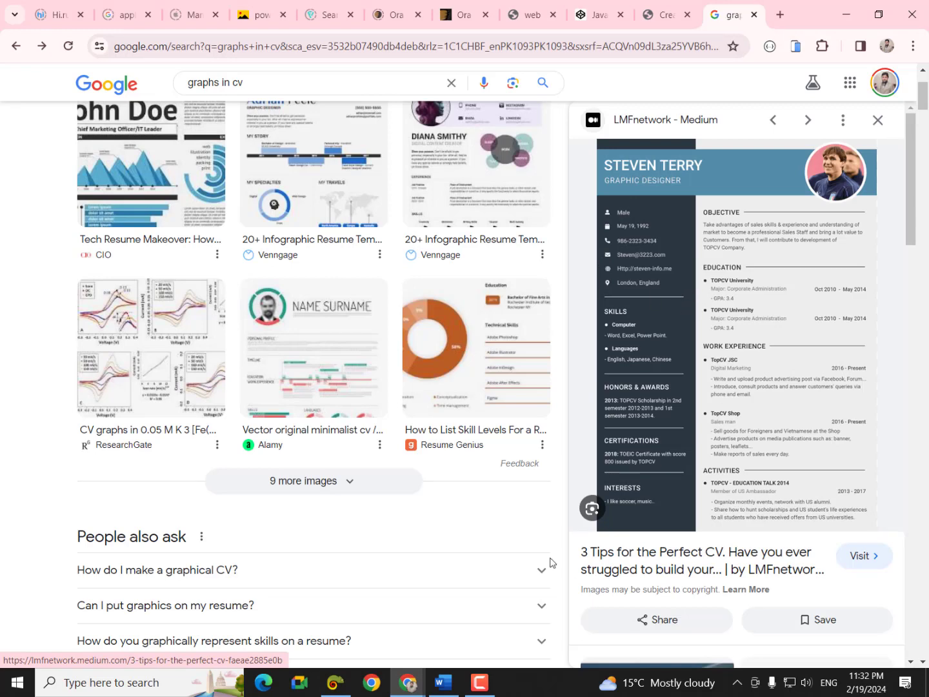
{"action": "left_click", "coordinate": [444, 682]}
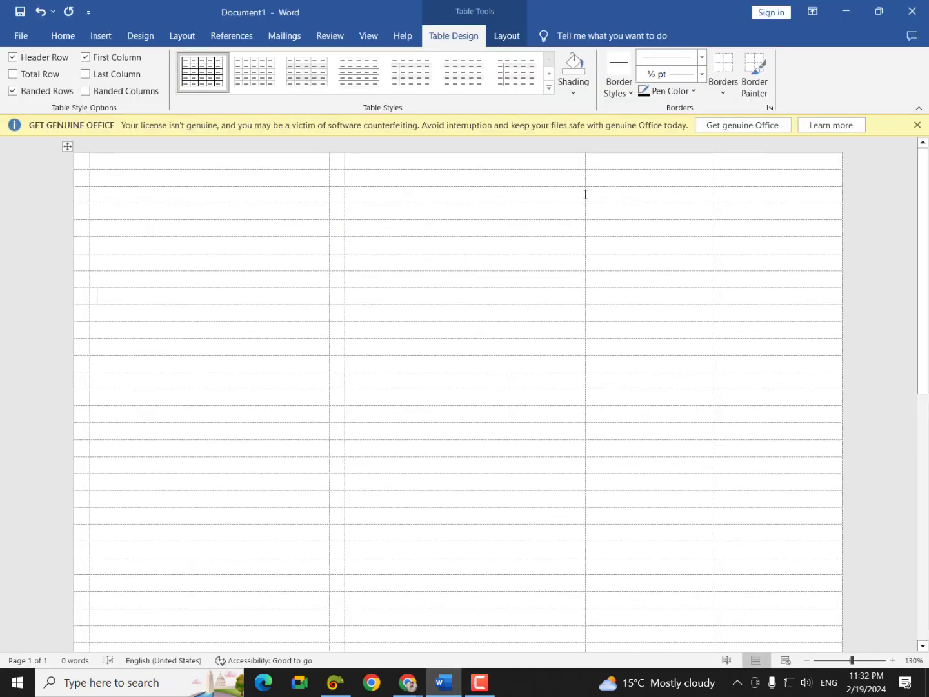
- Shrink the fourth column to a gutter, widen the main column, and select the left sidebar columns
{"action": "left_click_drag", "start_coordinate": [585, 194], "coordinate": [295, 218]}
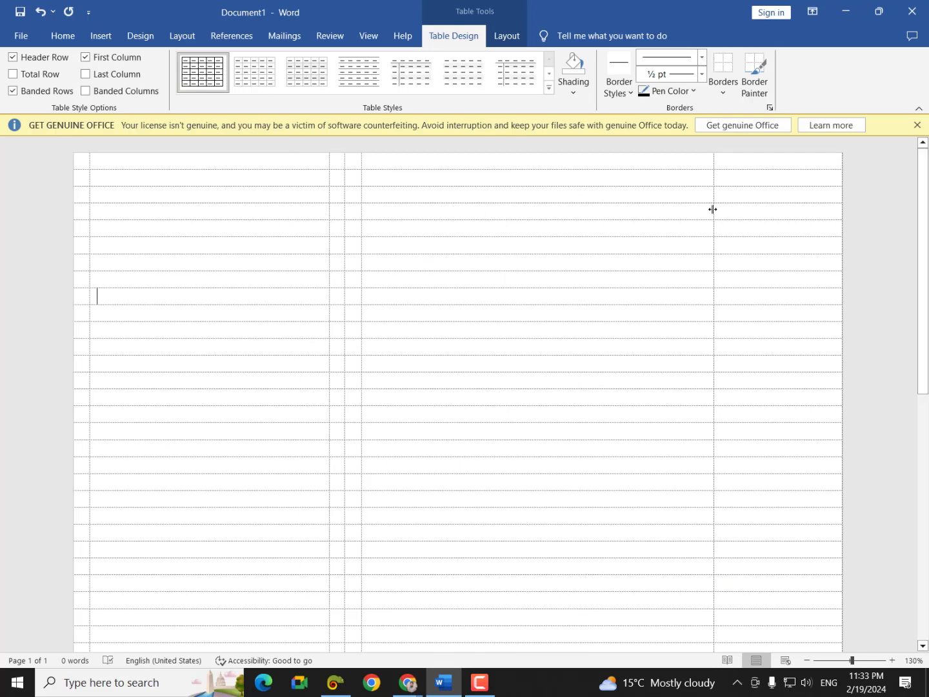
{"action": "left_click_drag", "start_coordinate": [714, 207], "coordinate": [825, 230]}
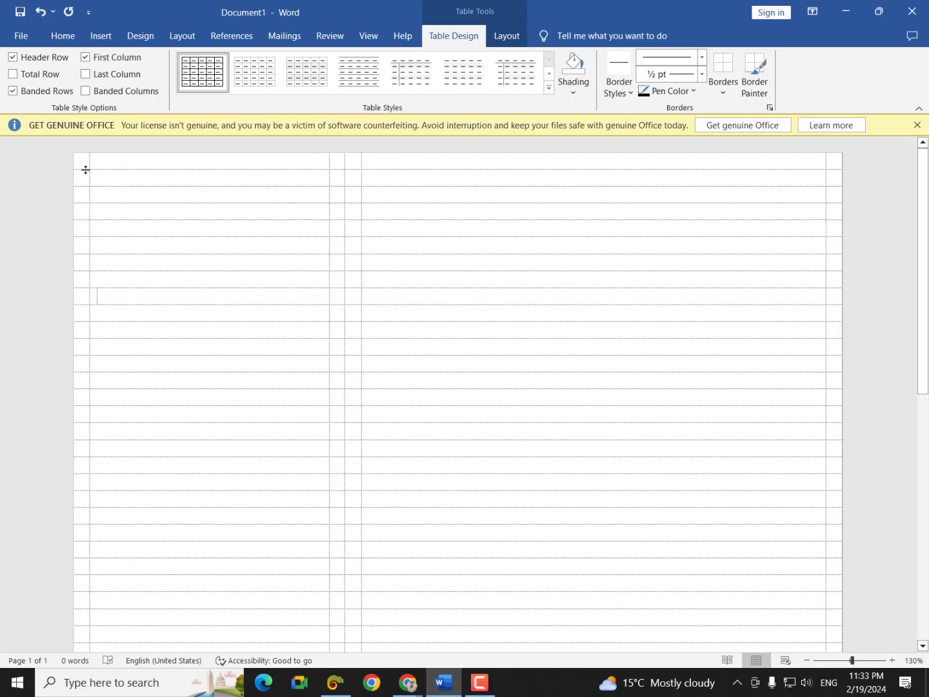
{"action": "left_click_drag", "start_coordinate": [84, 163], "coordinate": [342, 582]}
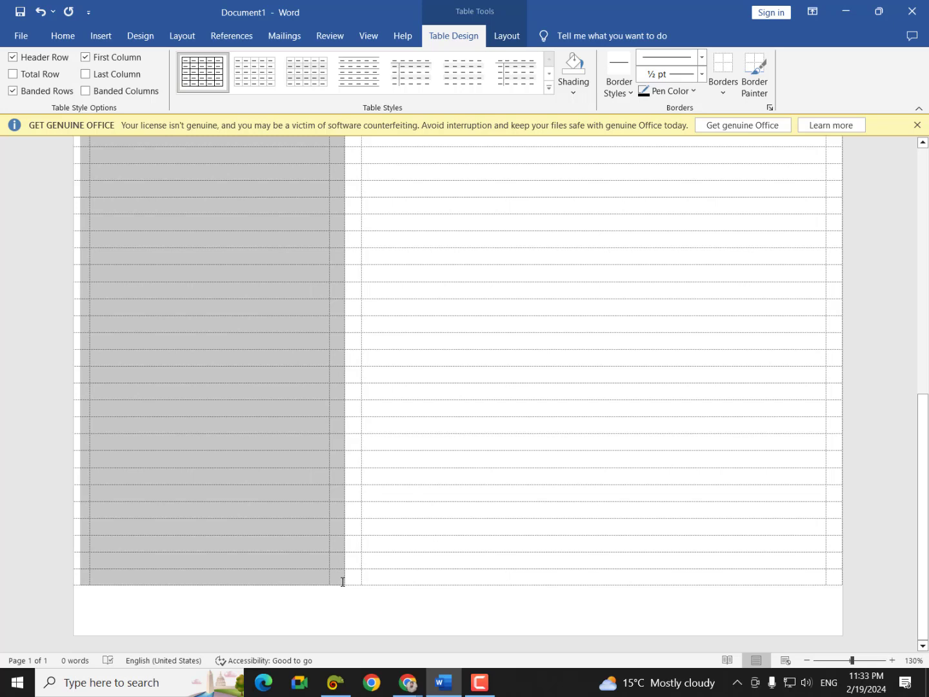
{"action": "left_click_drag", "start_coordinate": [342, 582], "coordinate": [342, 582]}
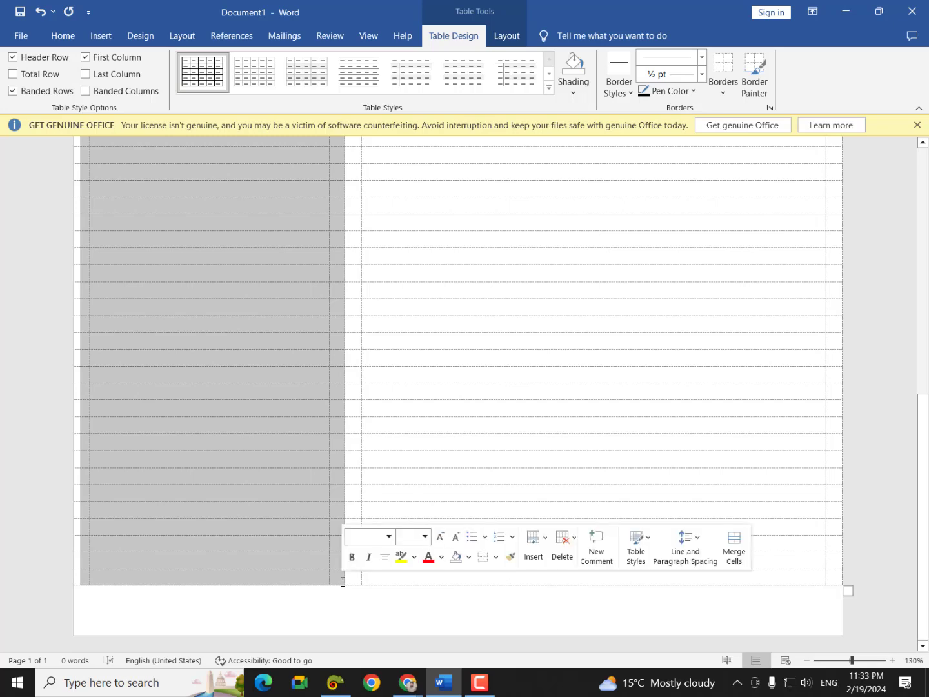
- Shade the sidebar columns dark navy and add a bottom row, undoing the one that spilled over
{"action": "left_click", "coordinate": [573, 90]}
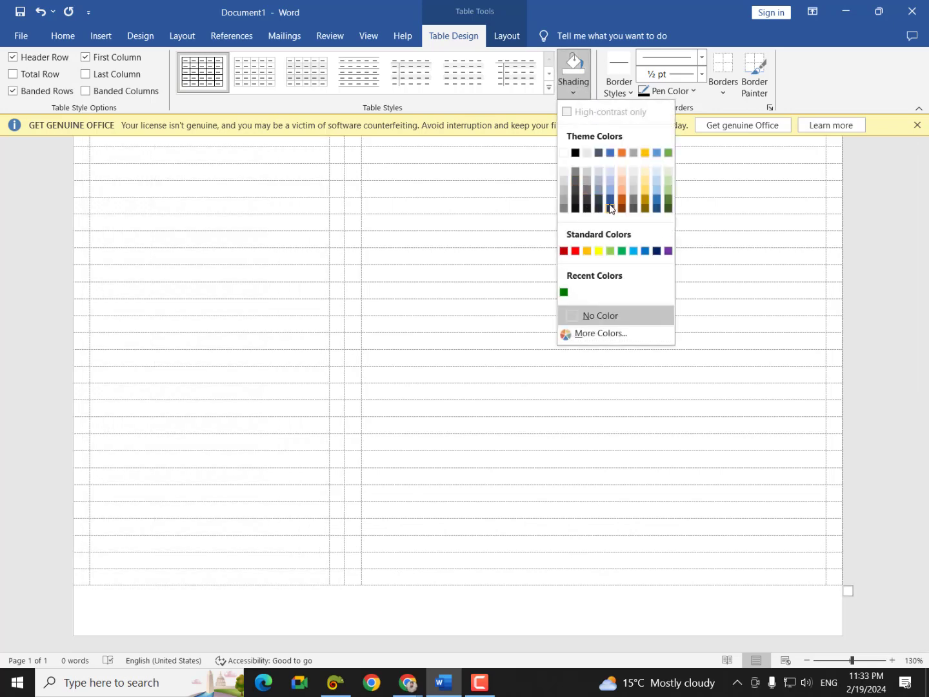
{"action": "left_click", "coordinate": [610, 209]}
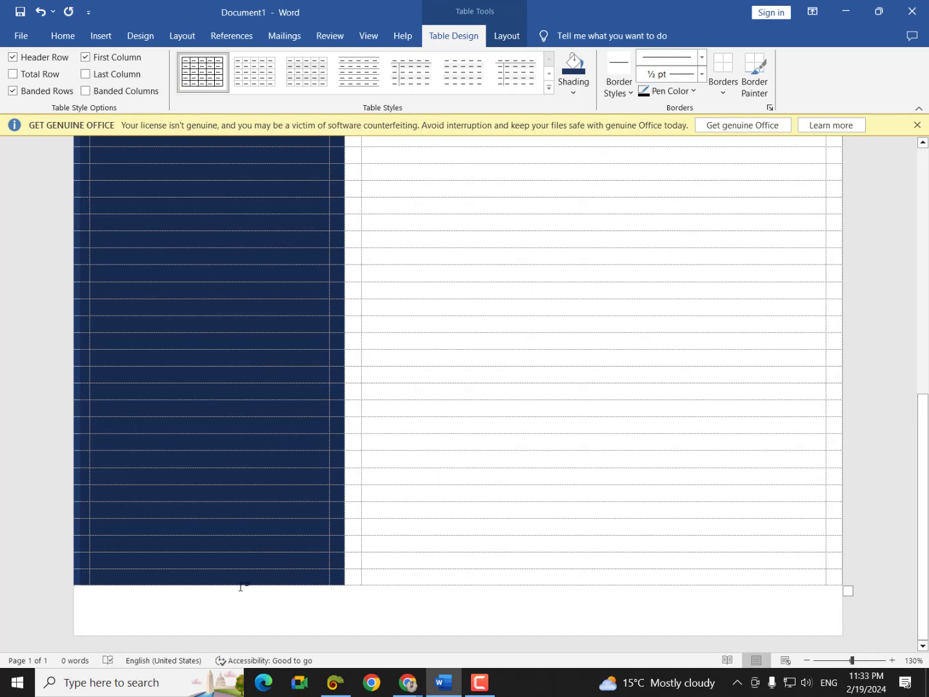
{"action": "left_click", "coordinate": [71, 584]}
{"action": "left_click", "coordinate": [68, 585]}
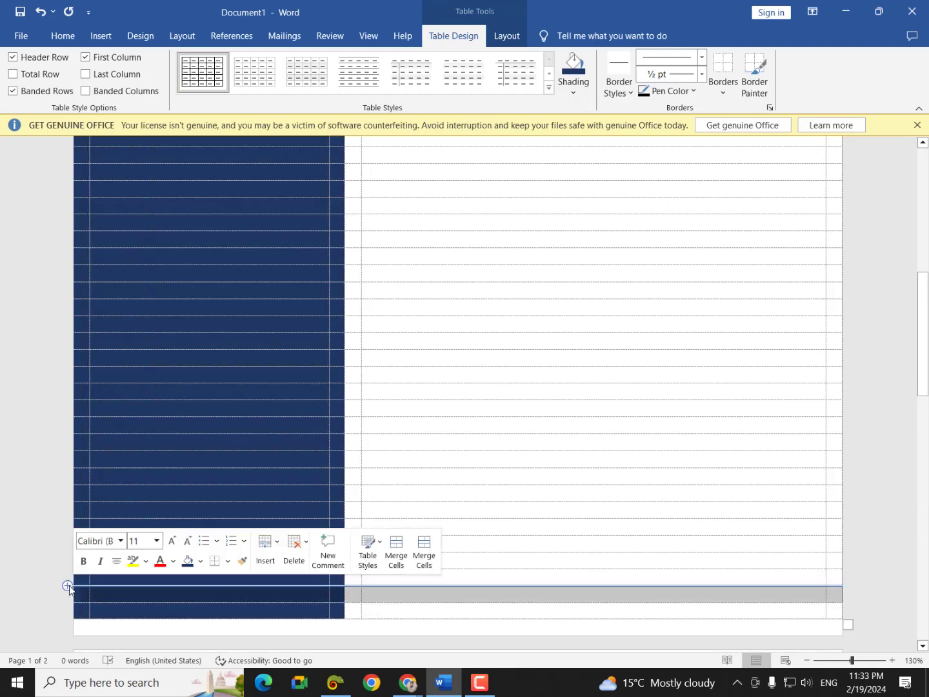
{"action": "left_click", "coordinate": [69, 585]}
{"action": "scroll", "coordinate": [149, 600], "scroll_direction": "down", "scroll_amount": 2}
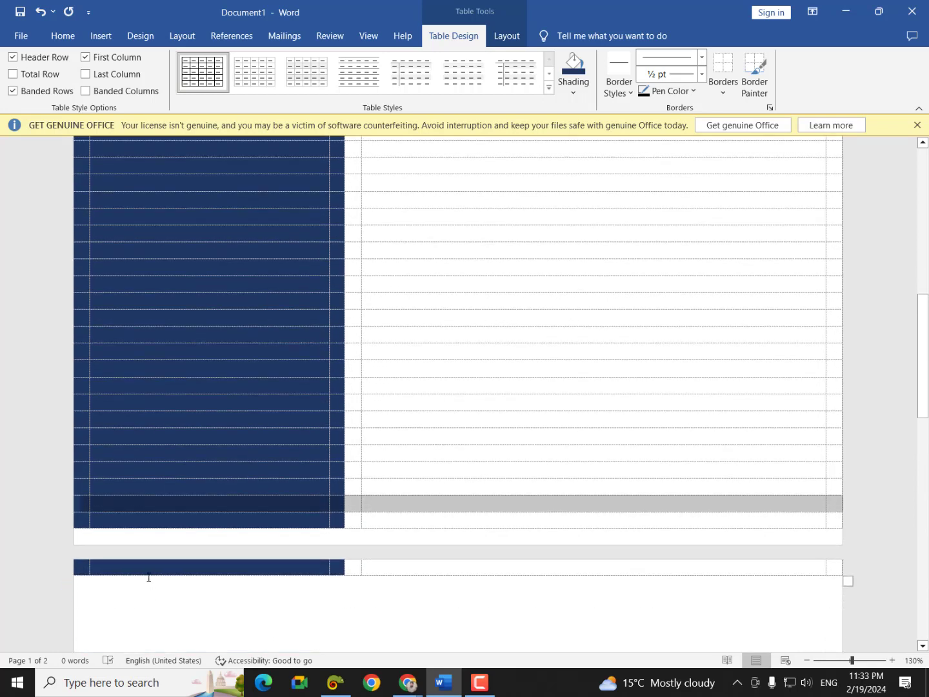
{"action": "key", "text": "ctrl+z"}
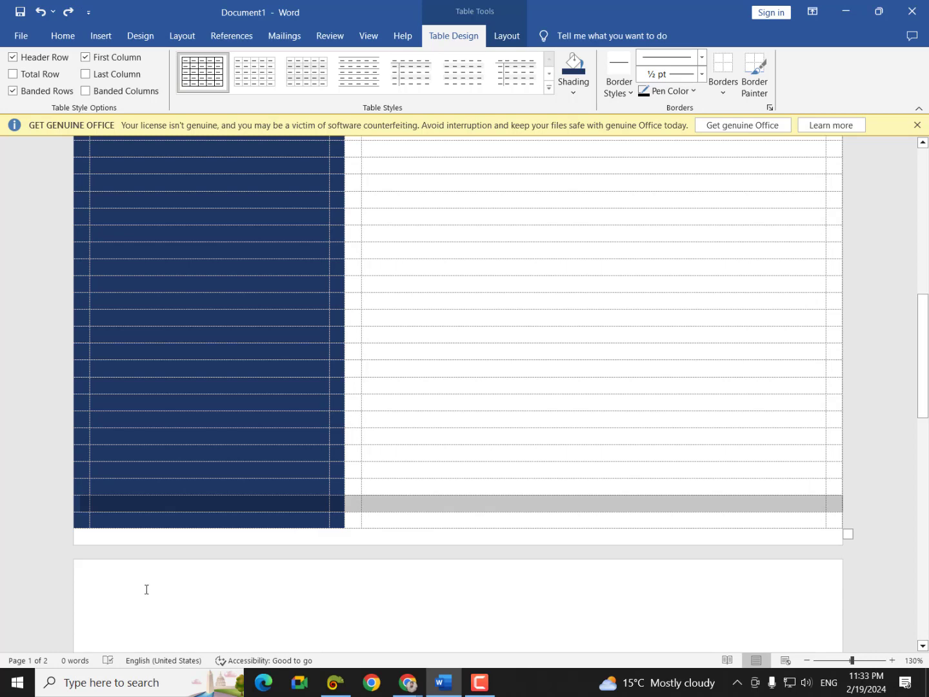
{"action": "scroll", "coordinate": [252, 592], "scroll_direction": "up", "scroll_amount": 6}
{"action": "scroll", "coordinate": [270, 578], "scroll_direction": "up", "scroll_amount": 4}
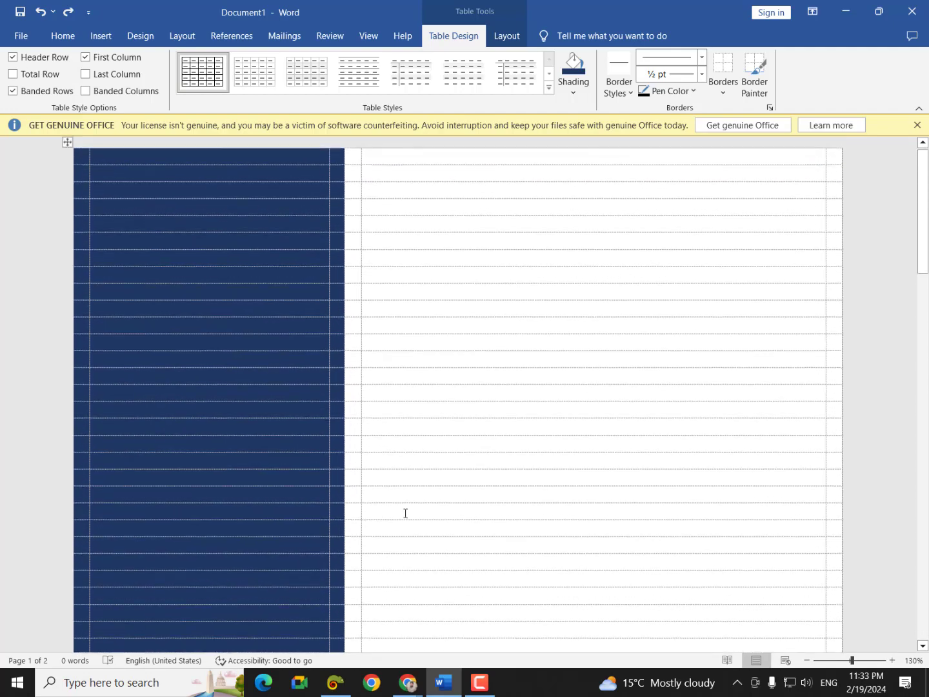
- Shade the right-hand columns light grey and preview the printed page
{"action": "left_click_drag", "start_coordinate": [355, 162], "coordinate": [833, 400]}
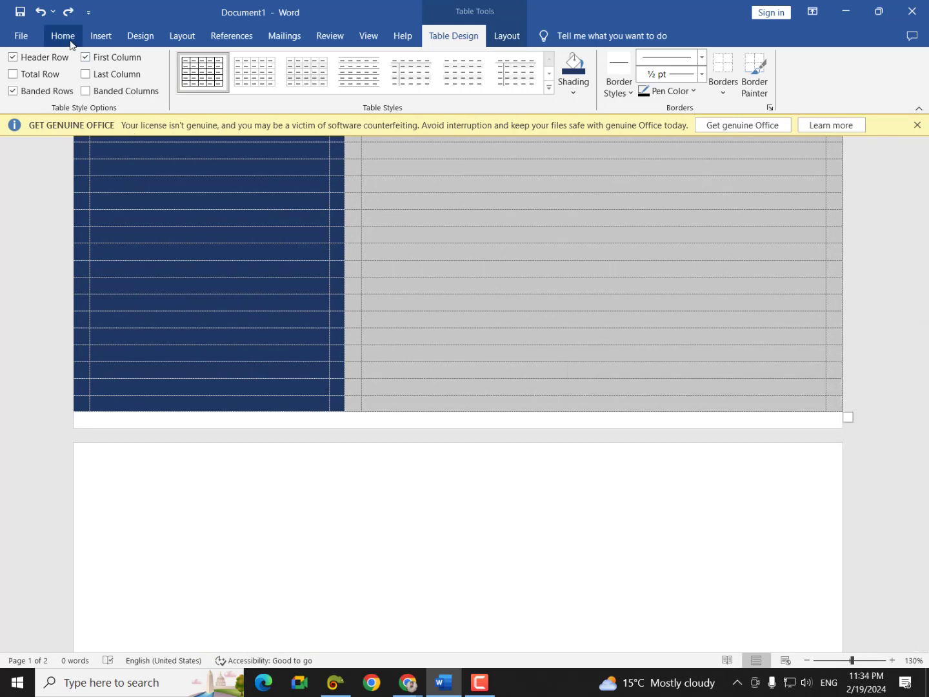
{"action": "scroll", "coordinate": [572, 89], "scroll_direction": "up", "scroll_amount": 1}
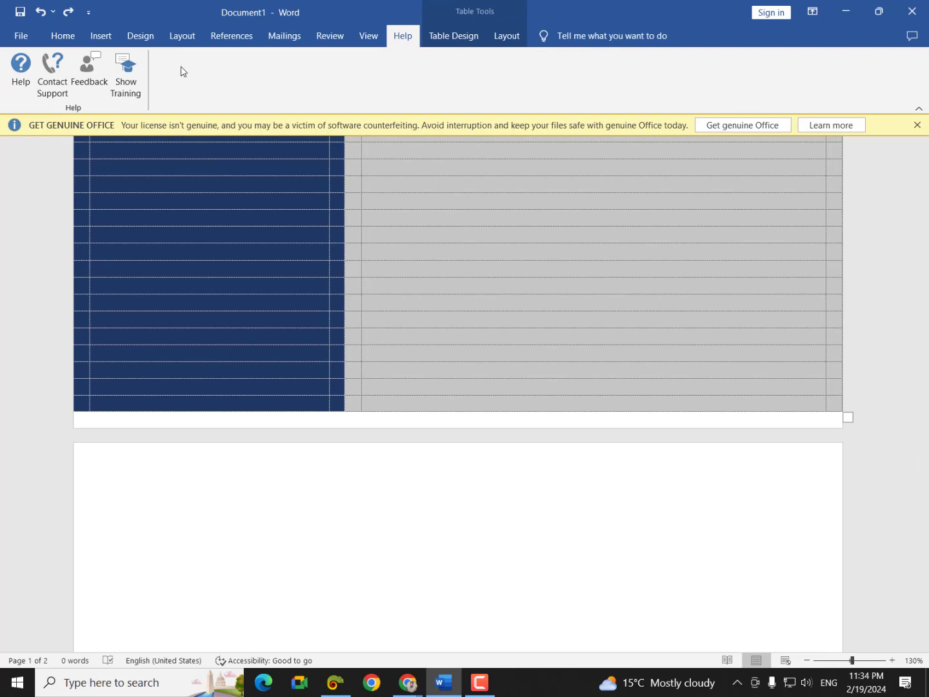
{"action": "left_click", "coordinate": [455, 35]}
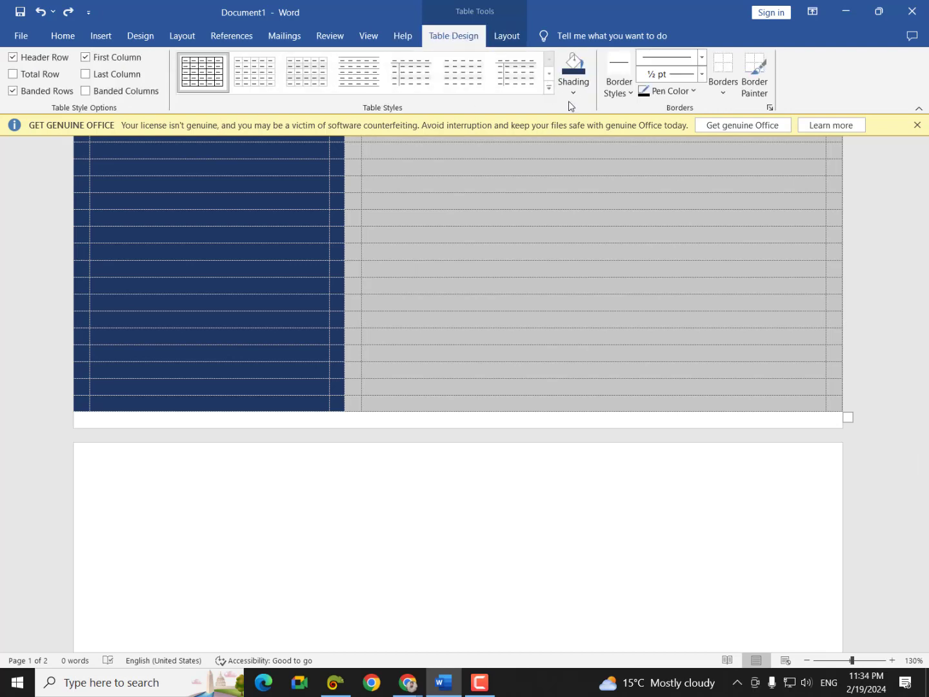
{"action": "left_click", "coordinate": [572, 92]}
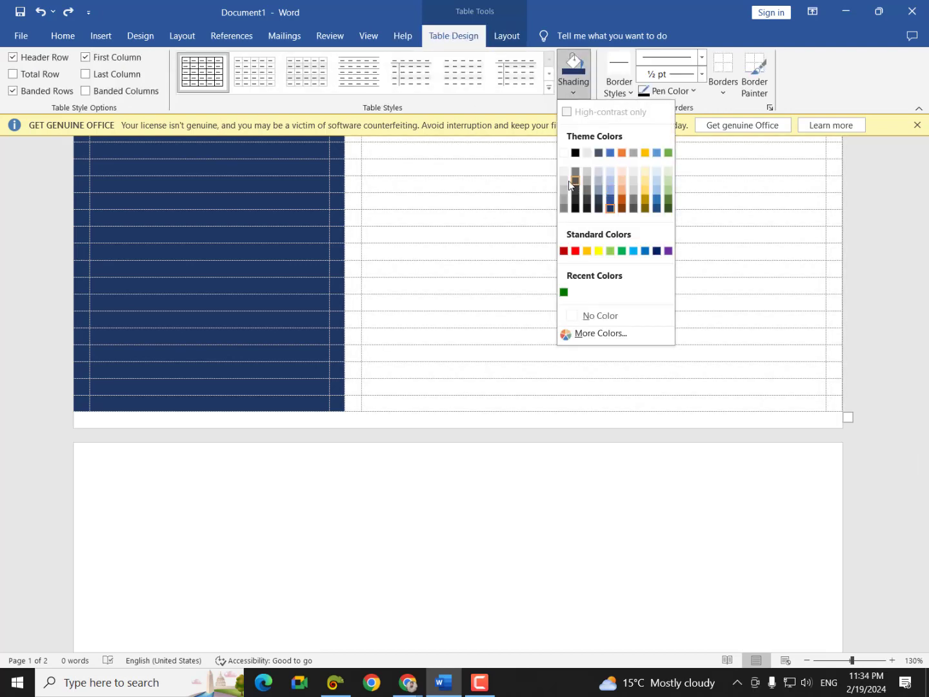
{"action": "left_click", "coordinate": [564, 182]}
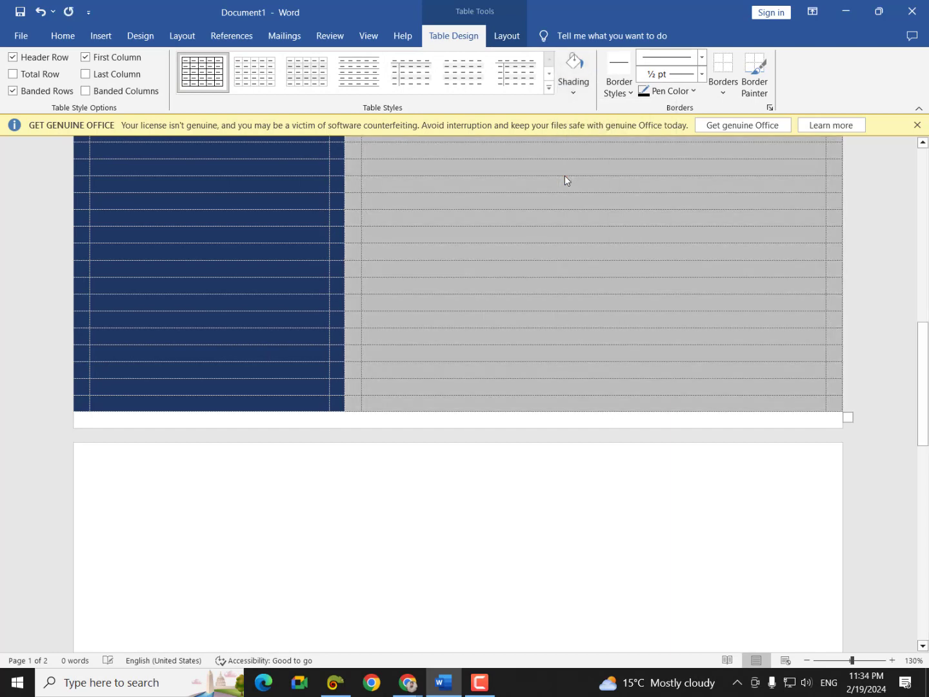
{"action": "key", "text": "ctrl+p"}
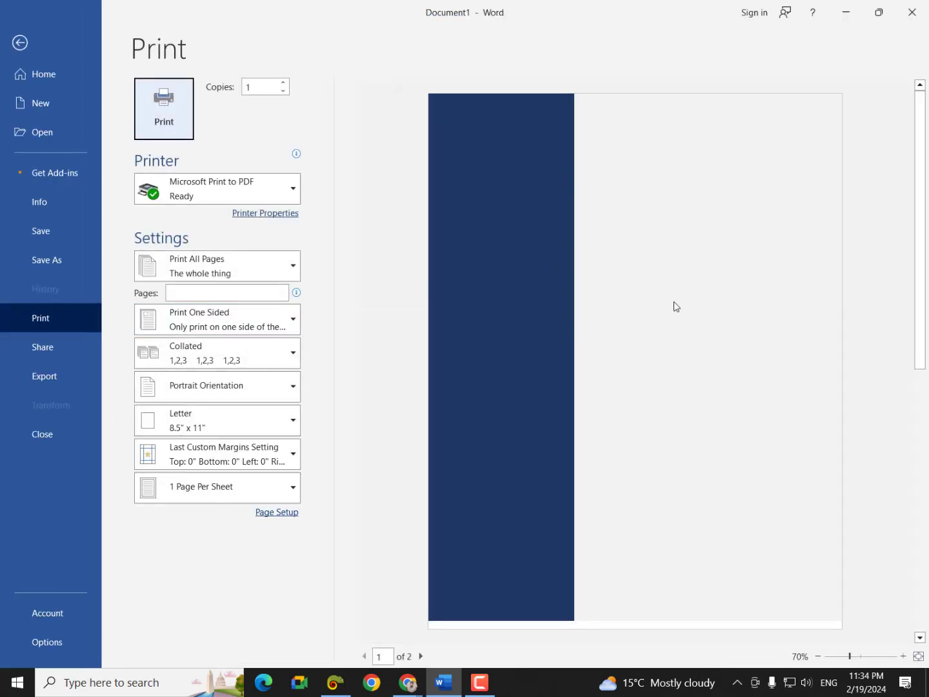
- After comparing with the reference CV, shade rows 4 to 8 blue as a header band
{"action": "left_click", "coordinate": [414, 687]}
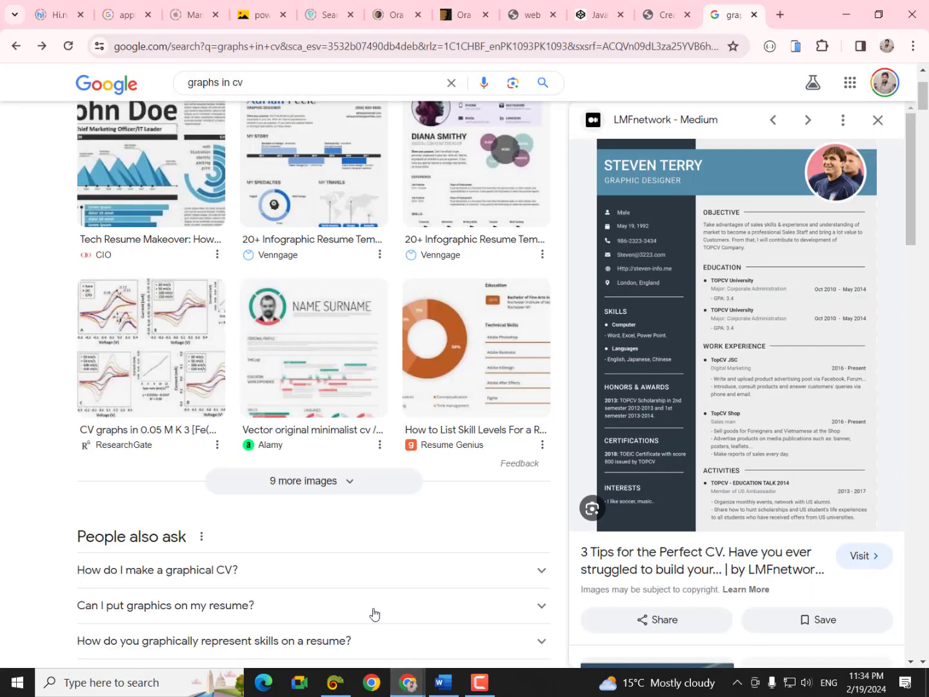
{"action": "left_click", "coordinate": [374, 611]}
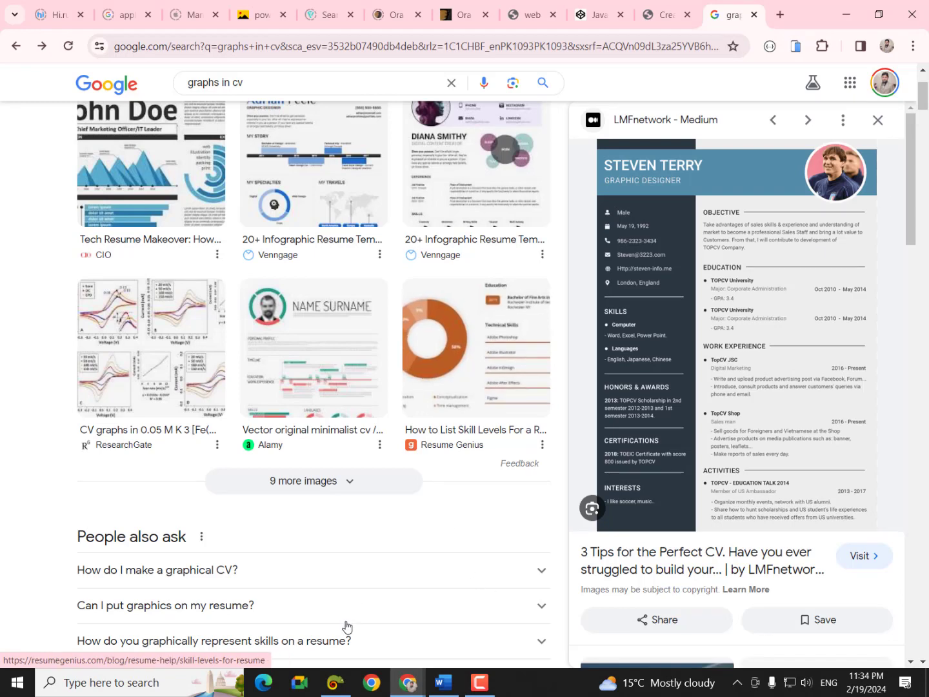
{"action": "left_click", "coordinate": [442, 687]}
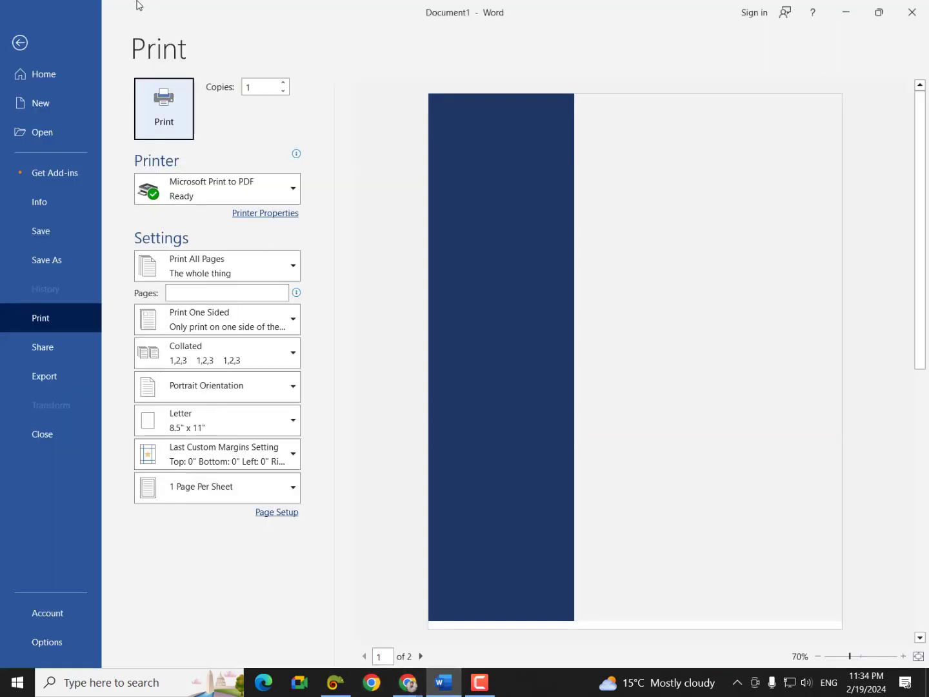
{"action": "left_click", "coordinate": [26, 43]}
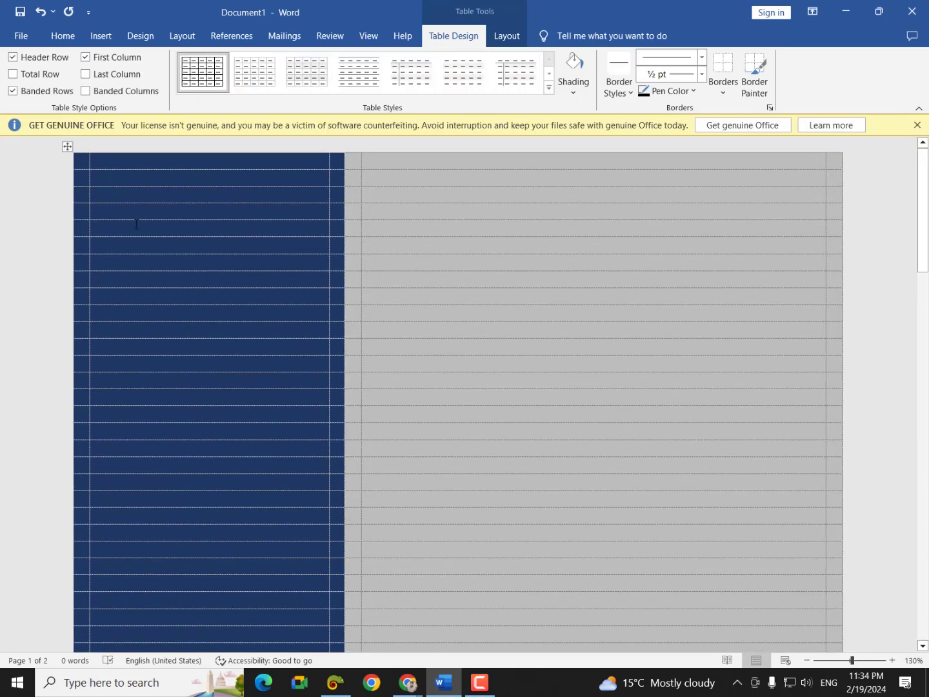
{"action": "left_click_drag", "start_coordinate": [84, 213], "coordinate": [832, 275]}
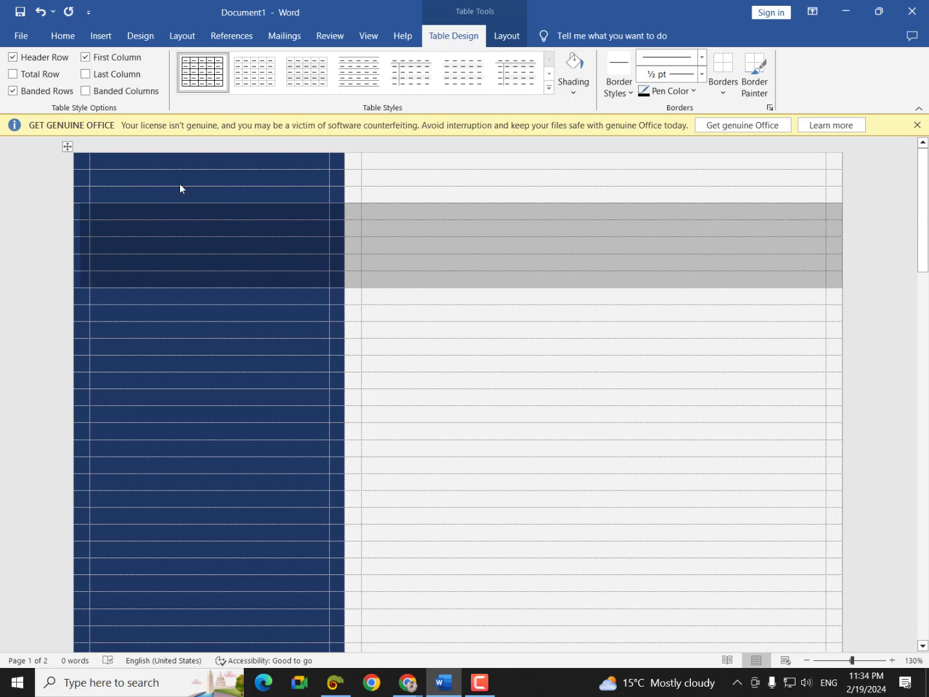
{"action": "left_click", "coordinate": [573, 92]}
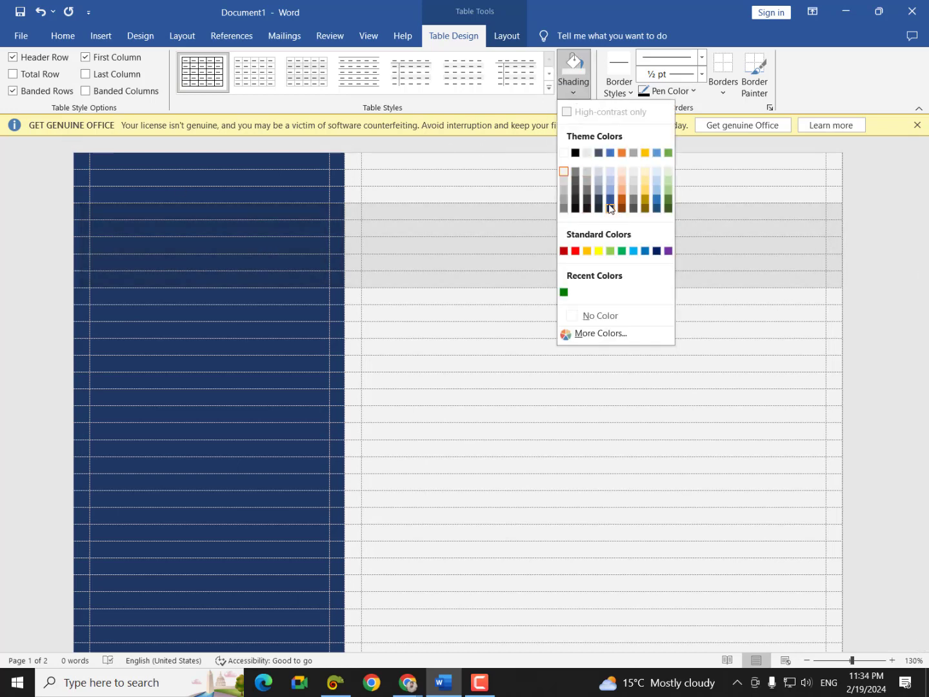
{"action": "left_click", "coordinate": [611, 202]}
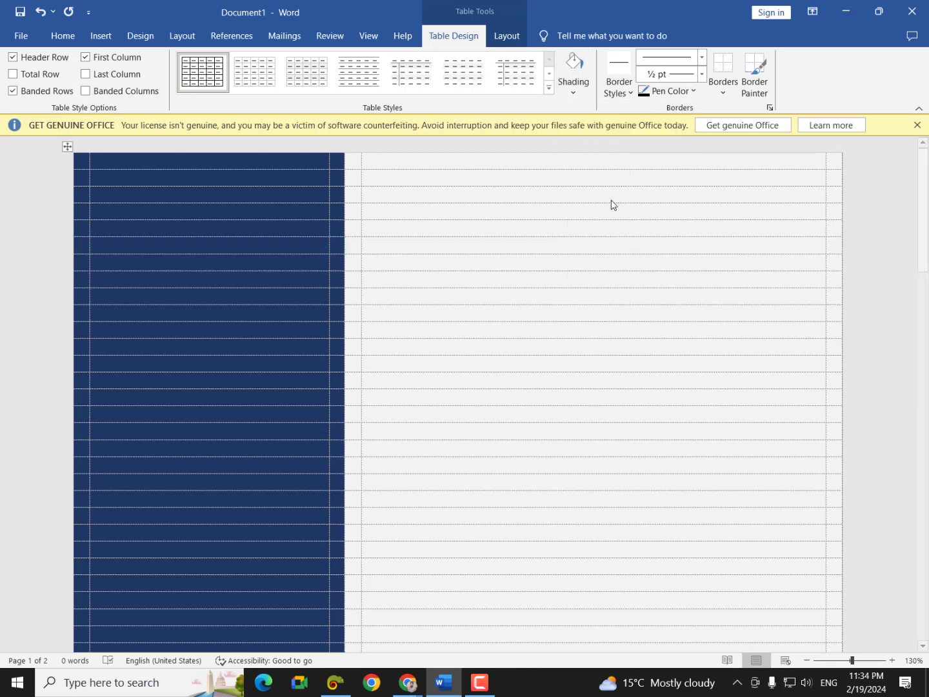
{"action": "key", "text": "ctrl+p"}
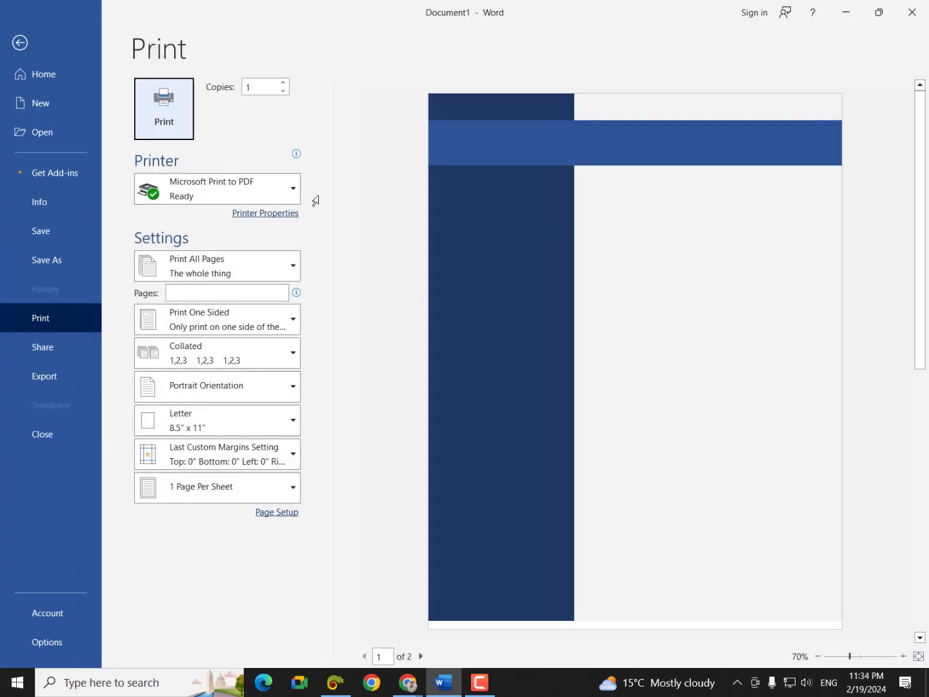
{"action": "left_click", "coordinate": [71, 49]}
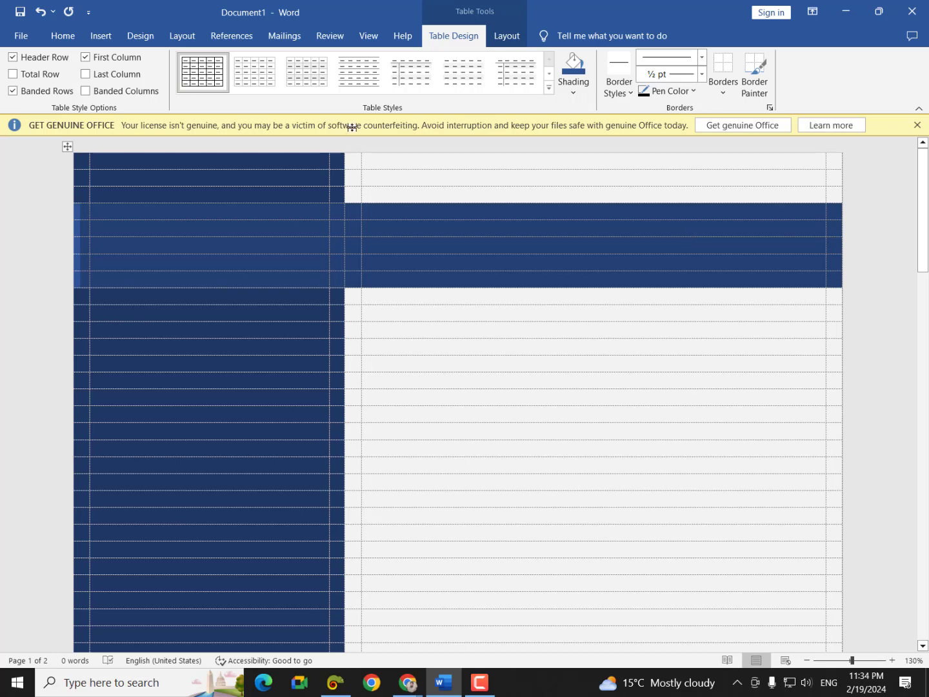
- Pick the Oval shape from the Insert Shapes gallery
{"action": "left_click", "coordinate": [101, 36]}
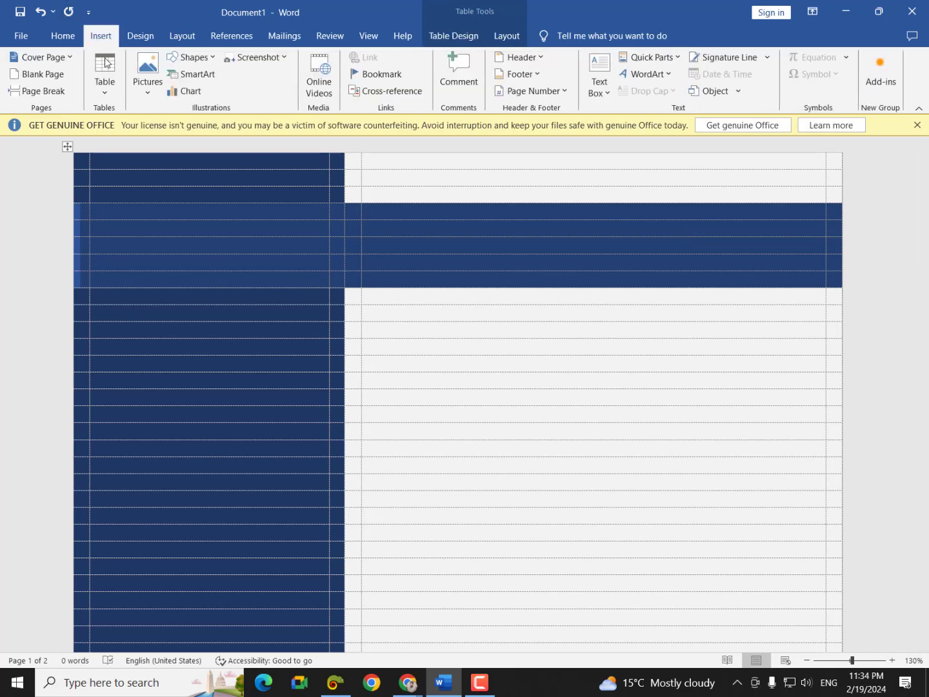
{"action": "left_click", "coordinate": [188, 57]}
{"action": "left_click", "coordinate": [241, 92]}
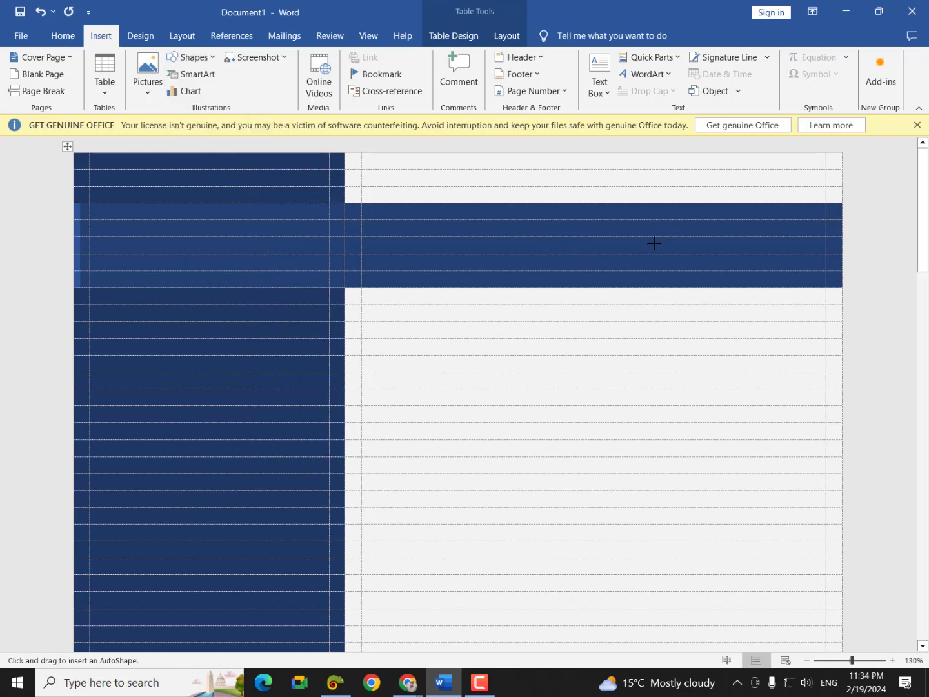
- Draw a 1.33-inch circle on the header band's right end with a thick white outline
{"action": "left_click_drag", "start_coordinate": [655, 243], "coordinate": [723, 365]}
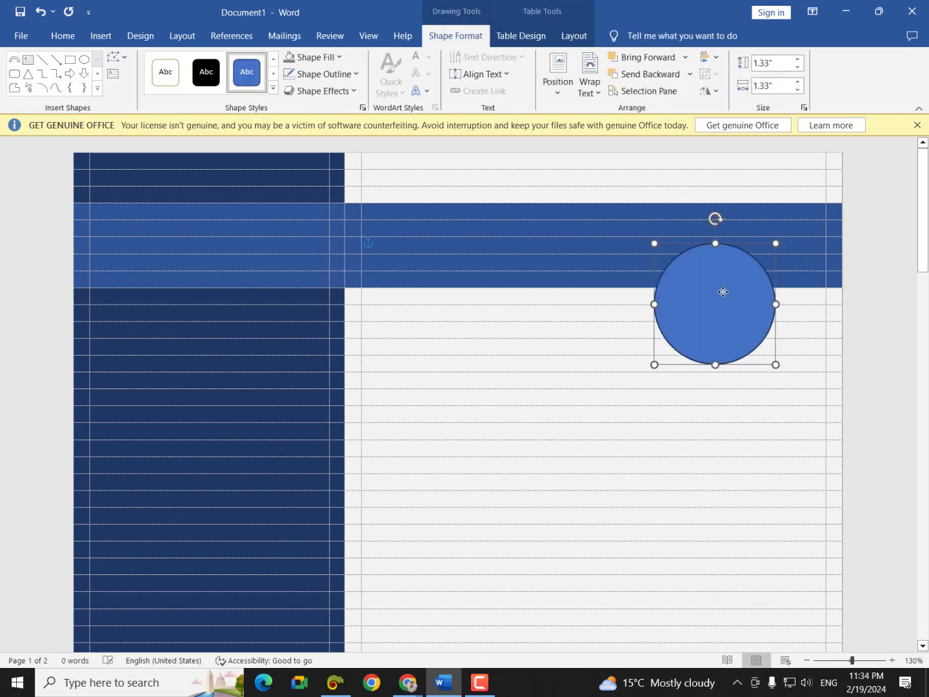
{"action": "left_click_drag", "start_coordinate": [717, 292], "coordinate": [713, 257]}
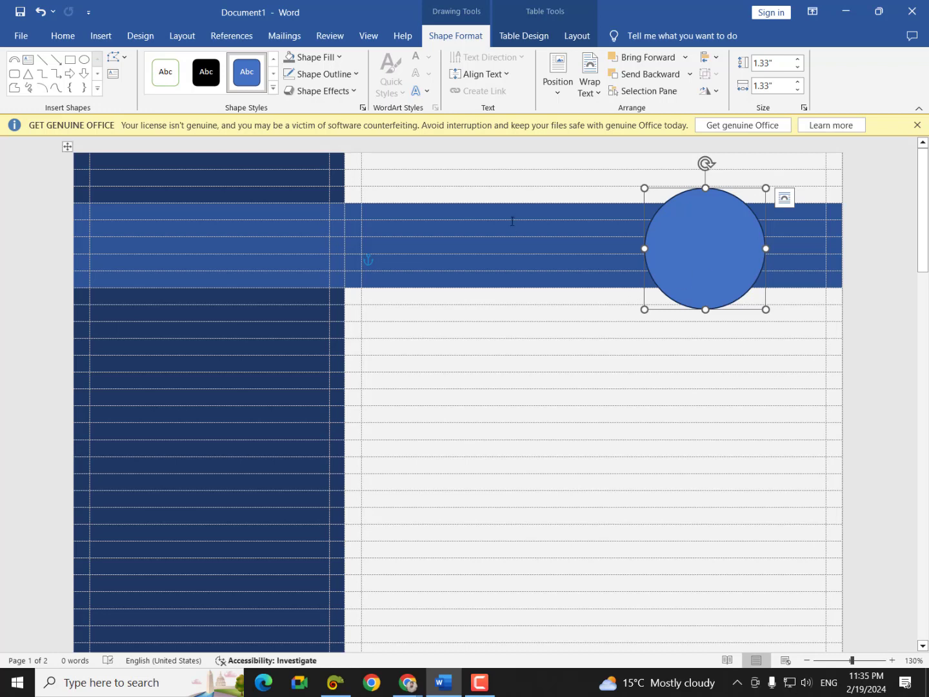
{"action": "left_click", "coordinate": [354, 77]}
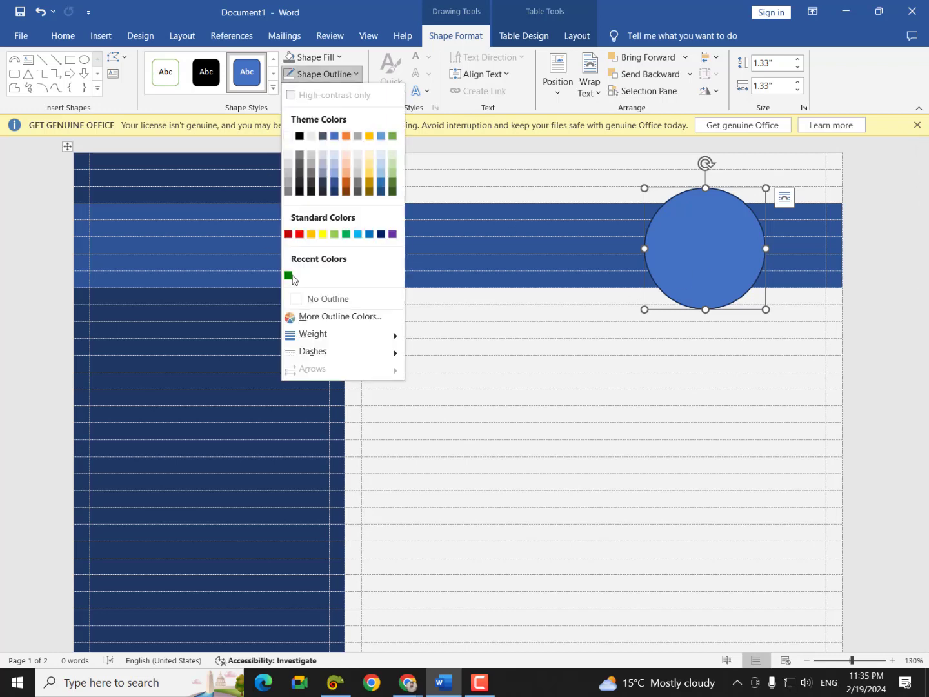
{"action": "left_click", "coordinate": [289, 155]}
{"action": "left_click", "coordinate": [320, 63]}
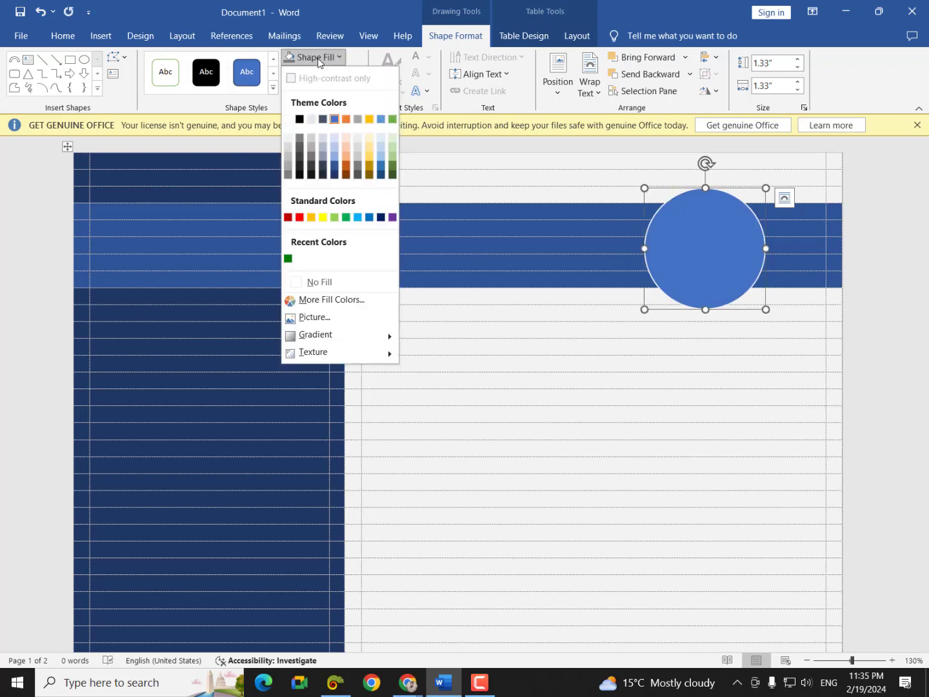
{"action": "left_click", "coordinate": [316, 58]}
{"action": "left_click", "coordinate": [323, 74]}
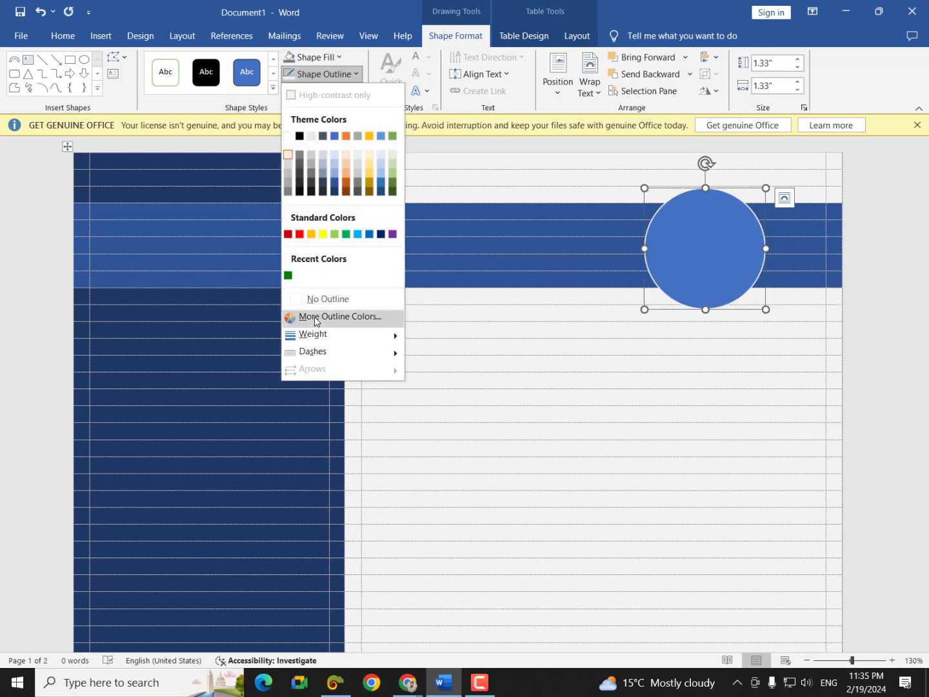
{"action": "mouse_move", "coordinate": [321, 334]}
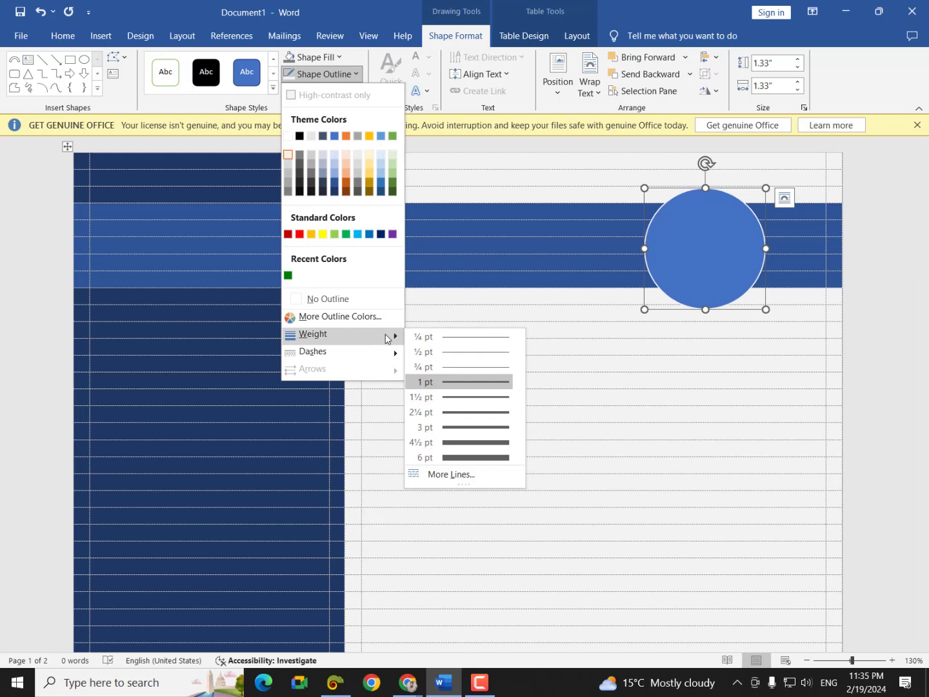
{"action": "left_click", "coordinate": [501, 442]}
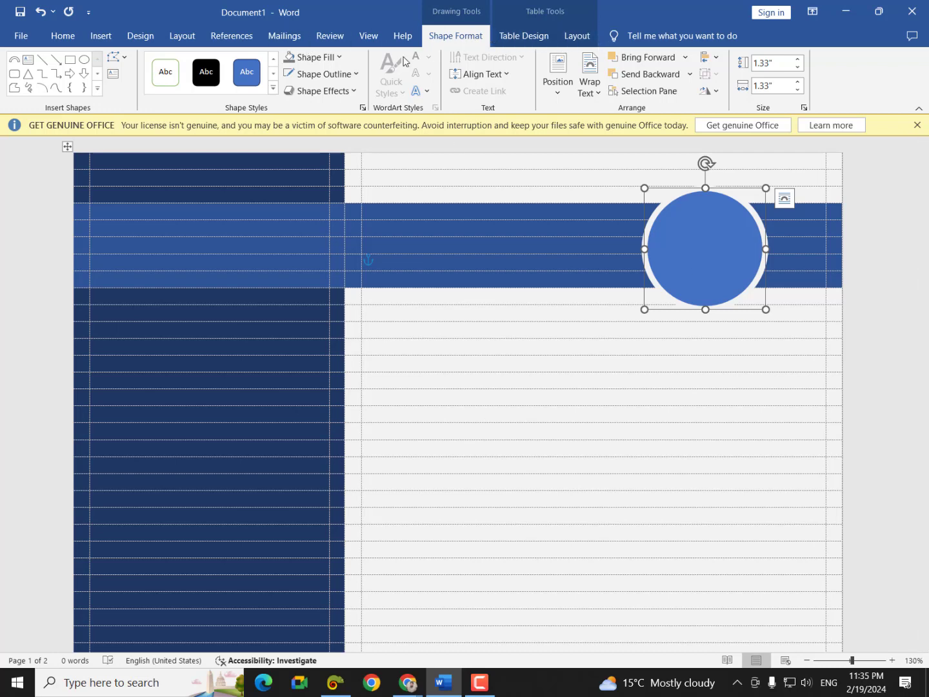
{"action": "left_click", "coordinate": [335, 58]}
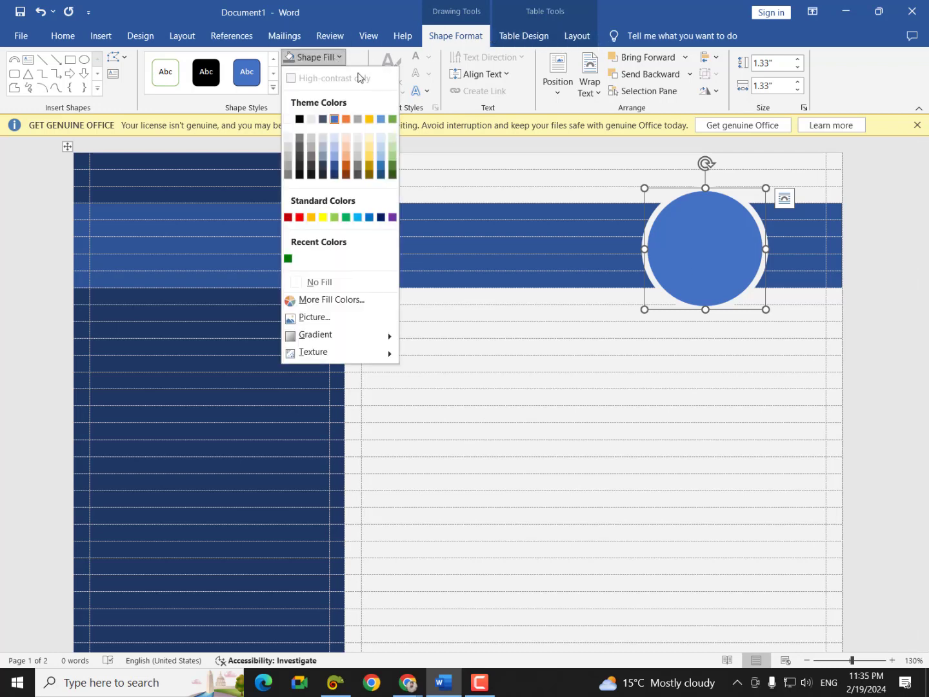
- Fill the circle with the twitter picture from the Downloads folder
{"action": "left_click", "coordinate": [318, 316]}
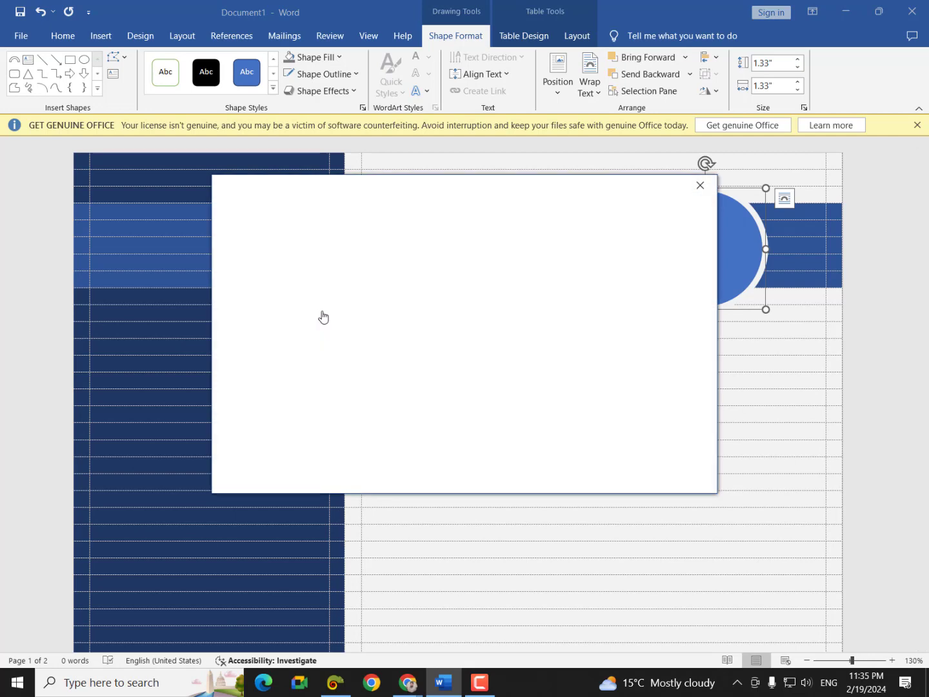
{"action": "left_click", "coordinate": [353, 270]}
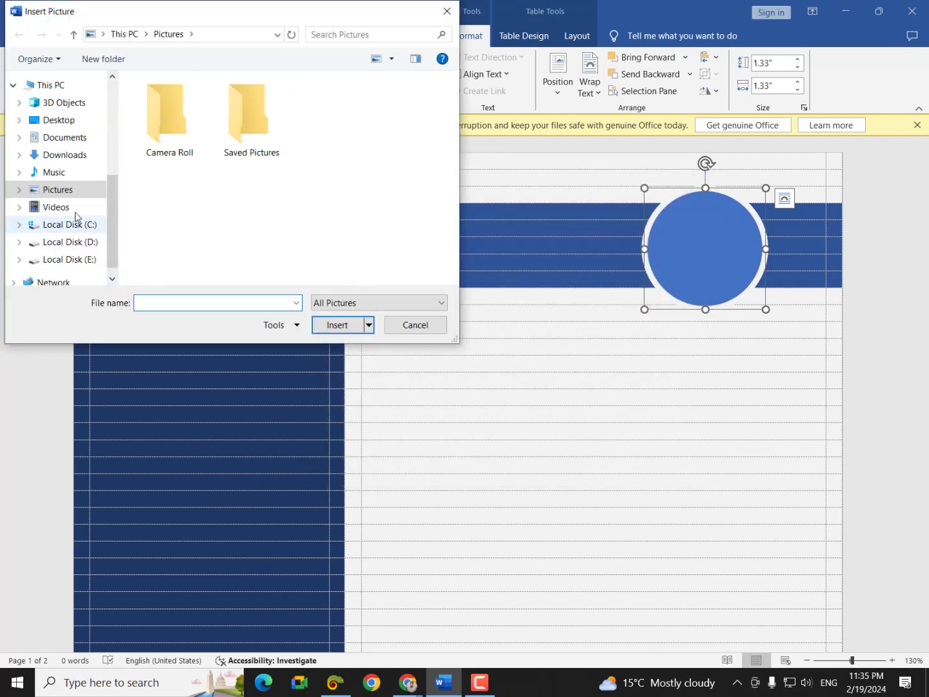
{"action": "left_click", "coordinate": [53, 120]}
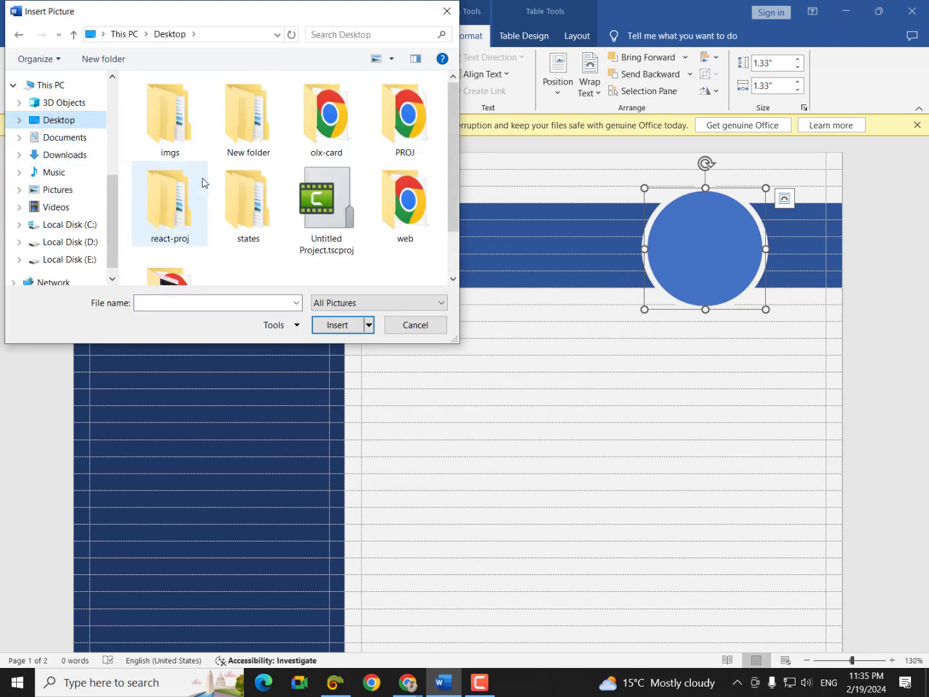
{"action": "scroll", "coordinate": [220, 211], "scroll_direction": "down", "scroll_amount": 1}
{"action": "scroll", "coordinate": [207, 222], "scroll_direction": "up", "scroll_amount": 1}
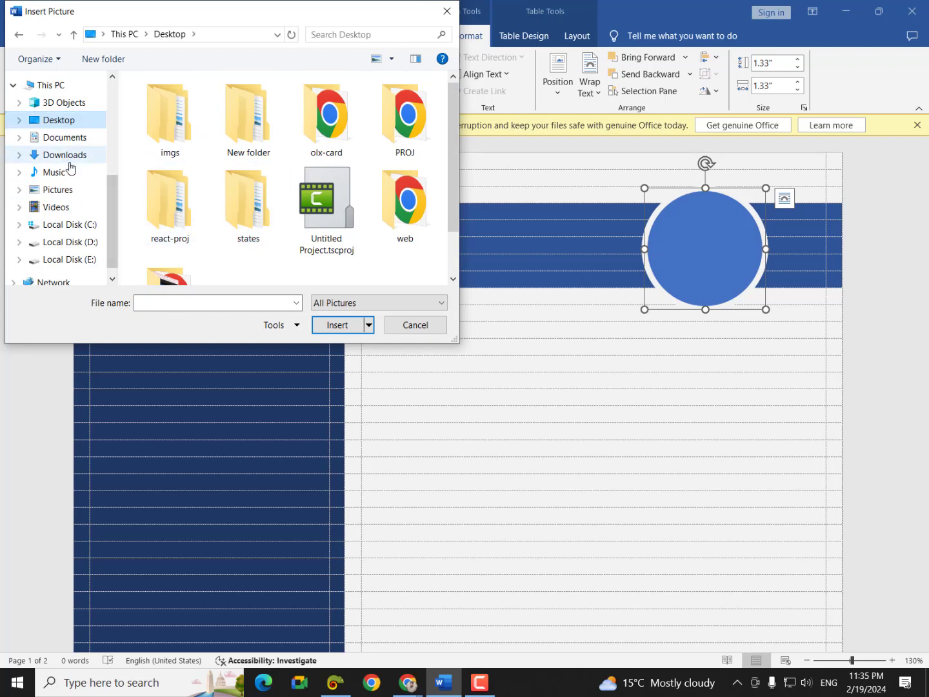
{"action": "left_click", "coordinate": [67, 155]}
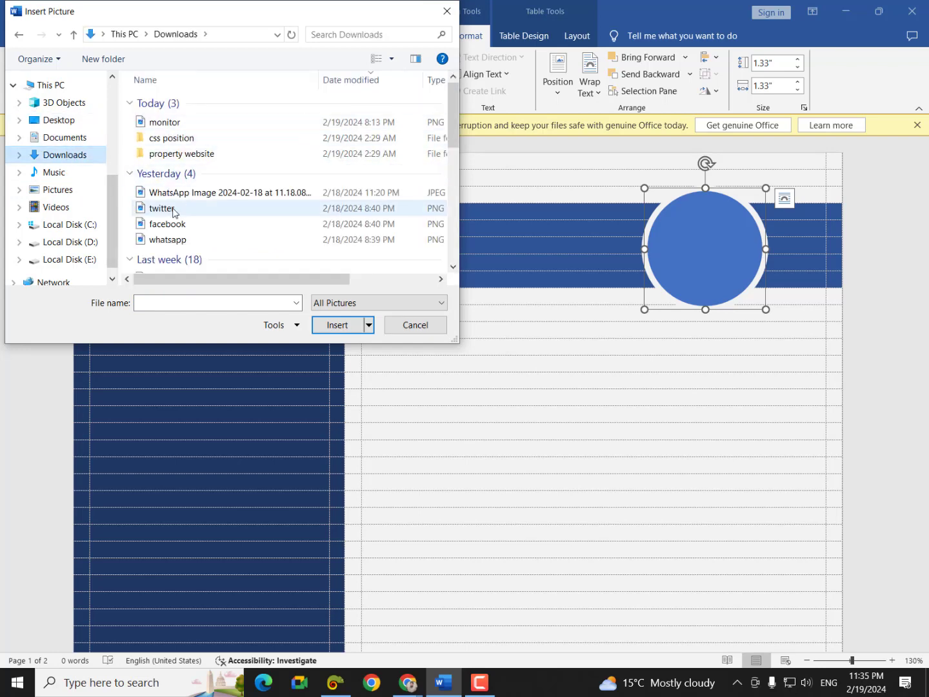
{"action": "left_click", "coordinate": [167, 211]}
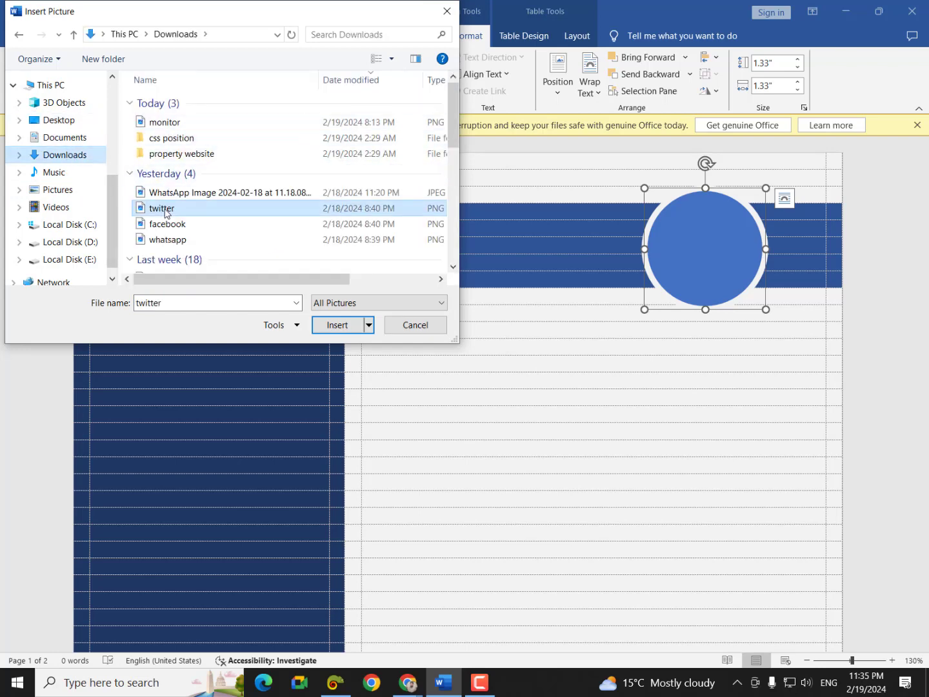
{"action": "left_click", "coordinate": [333, 324]}
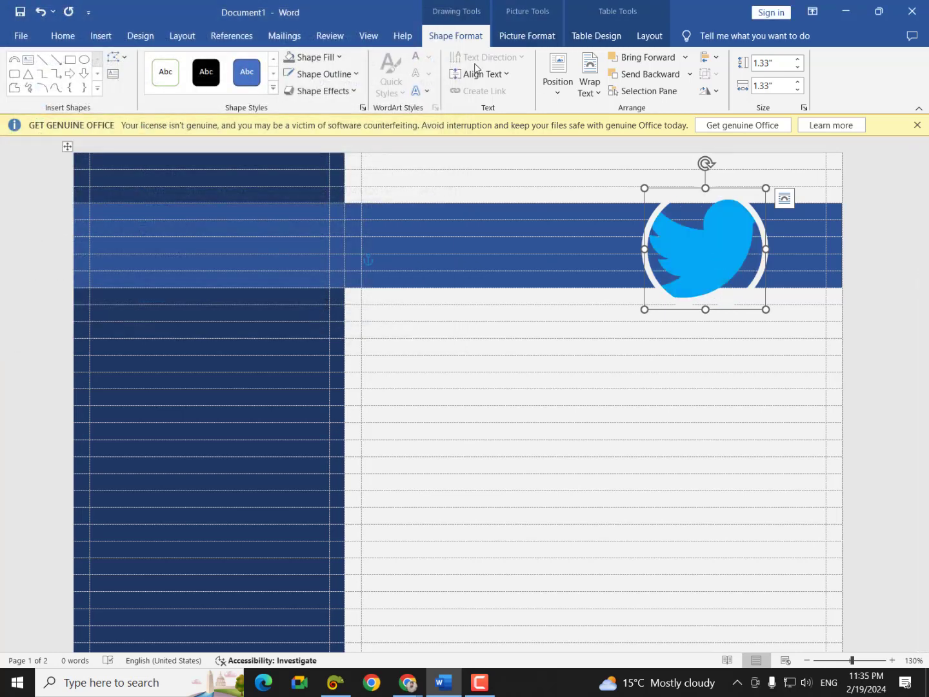
- Change the circle's fill to plain grey and deselect it
{"action": "left_click", "coordinate": [323, 56]}
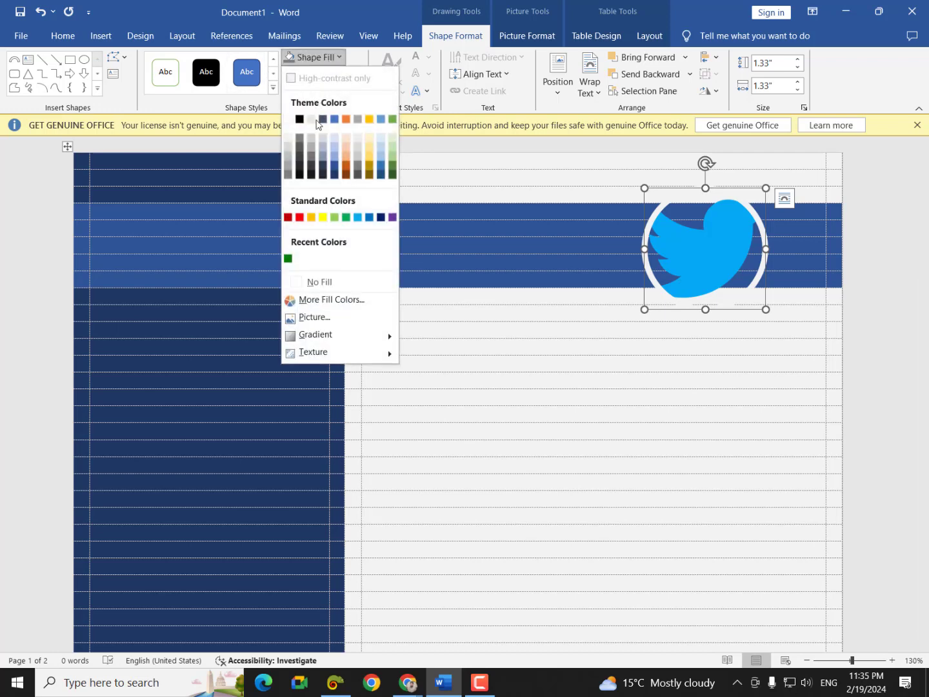
{"action": "left_click", "coordinate": [288, 155]}
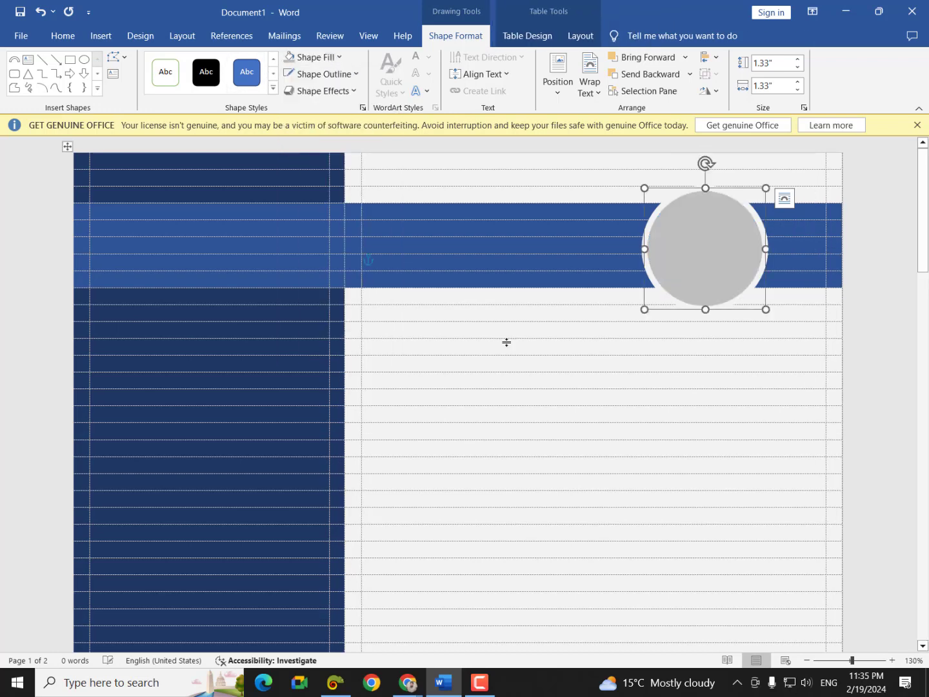
{"action": "left_click", "coordinate": [563, 390]}
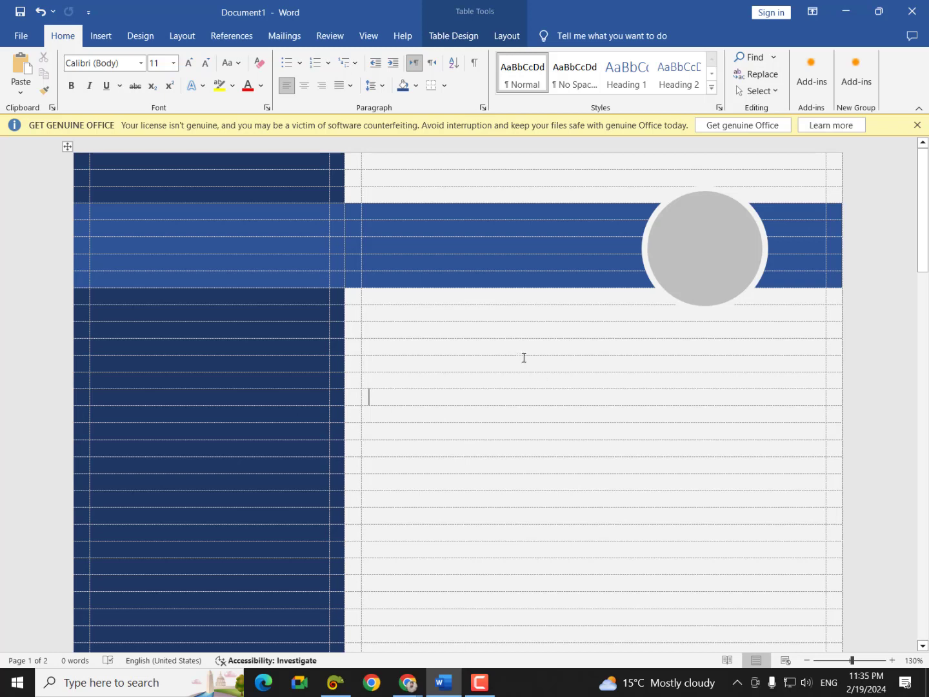
- Merge the two left header-band cells and type the CV owner's full name there
{"action": "left_click", "coordinate": [126, 228]}
{"action": "left_click_drag", "start_coordinate": [164, 240], "coordinate": [170, 229]}
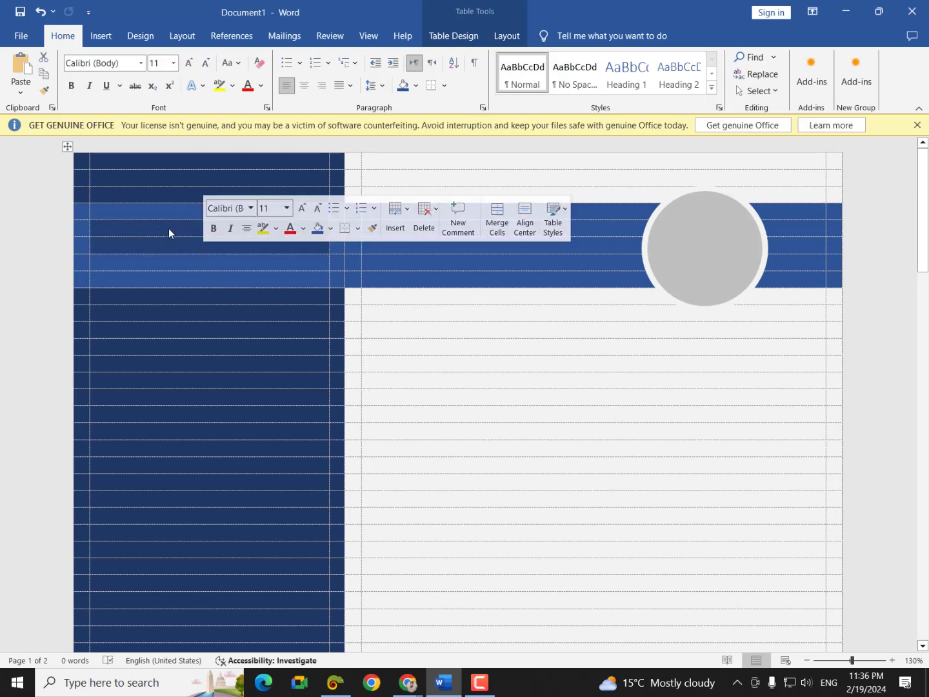
{"action": "right_click", "coordinate": [169, 229]}
{"action": "left_click", "coordinate": [220, 373]}
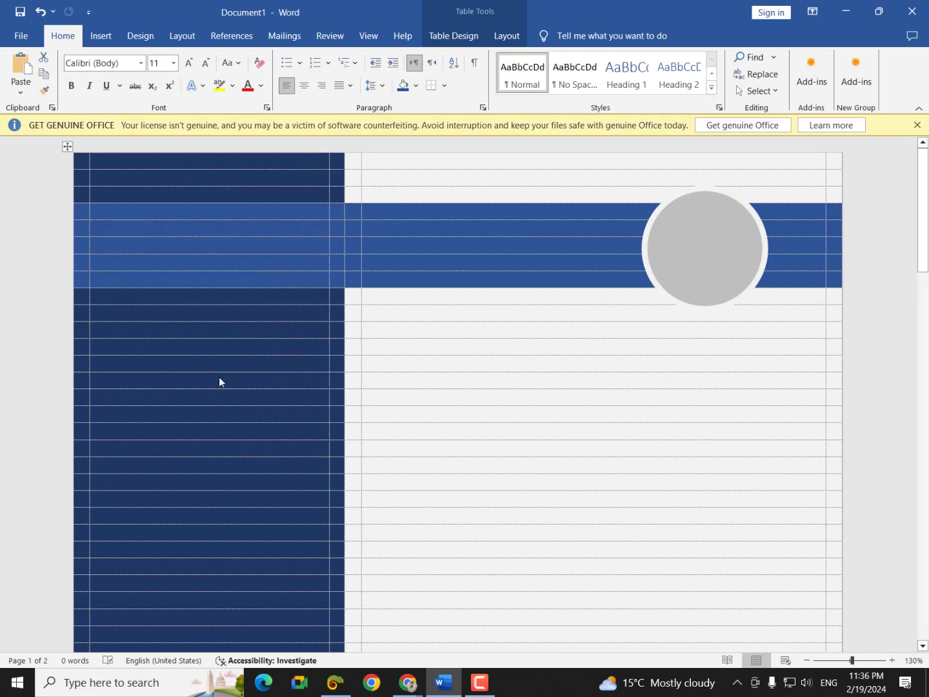
{"action": "left_click", "coordinate": [271, 239]}
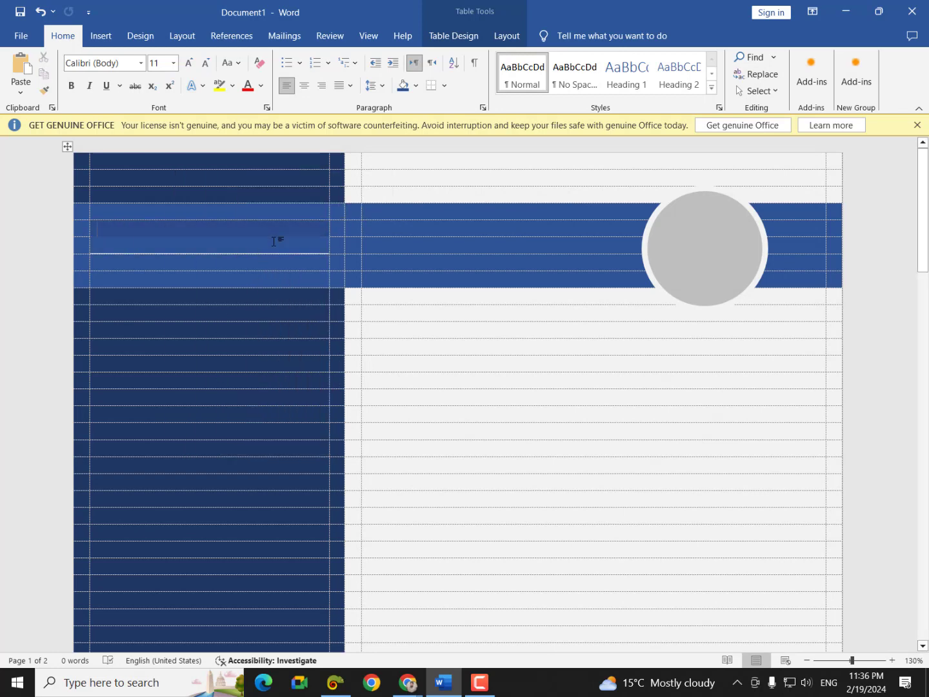
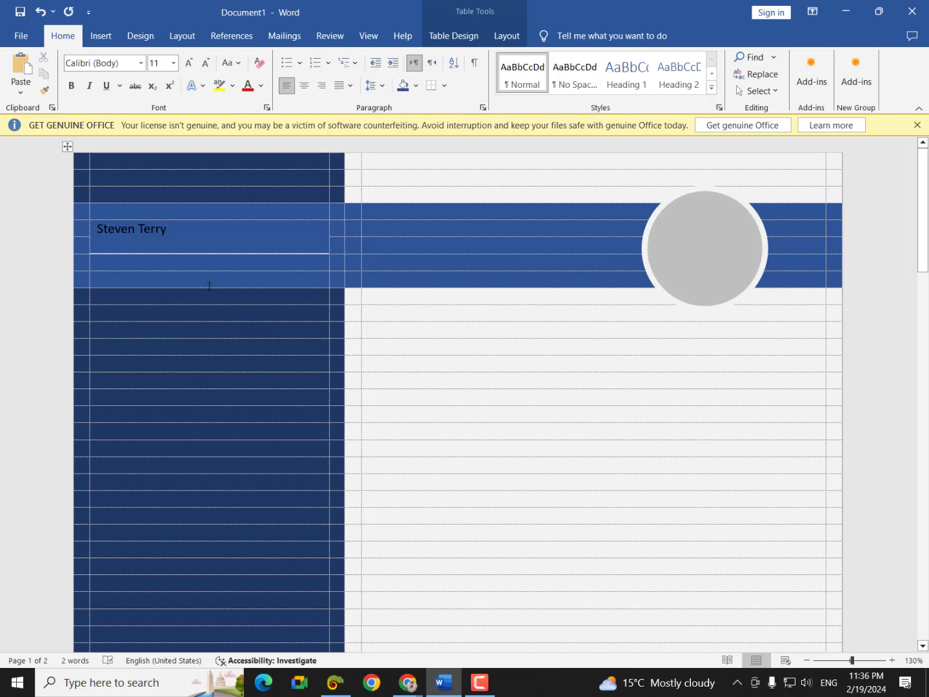
- Colour the first name and the surname light grey
{"action": "left_click_drag", "start_coordinate": [178, 232], "coordinate": [102, 232]}
{"action": "left_click", "coordinate": [107, 237]}
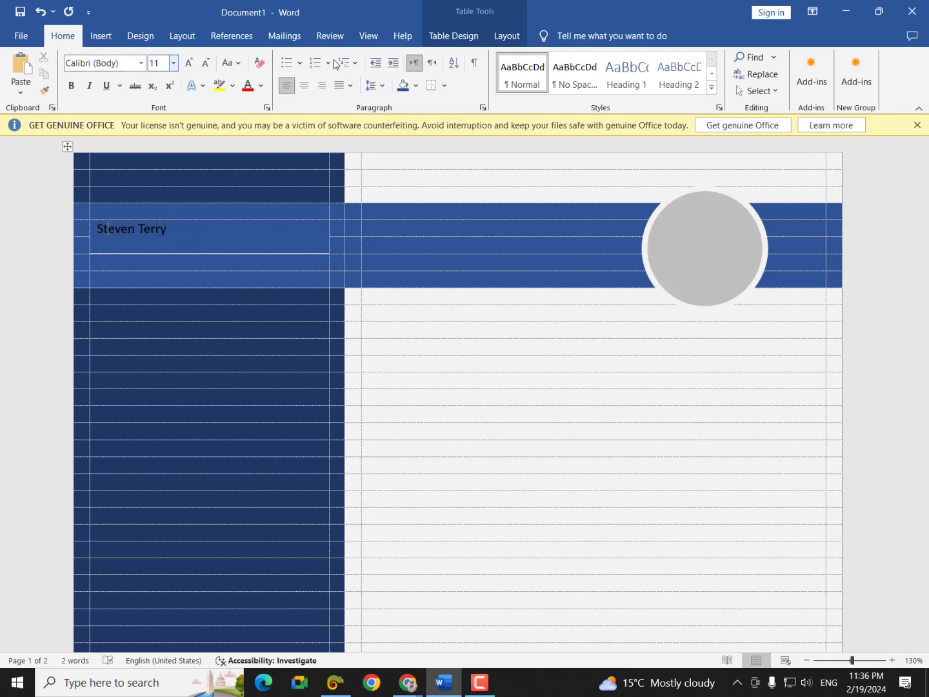
{"action": "left_click", "coordinate": [261, 85]}
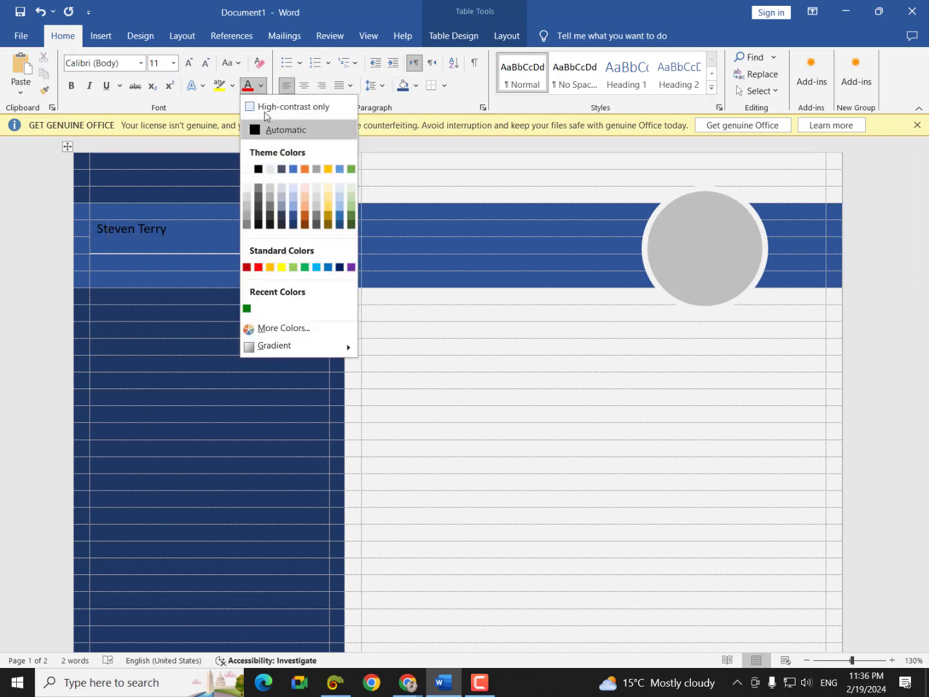
{"action": "left_click", "coordinate": [248, 186]}
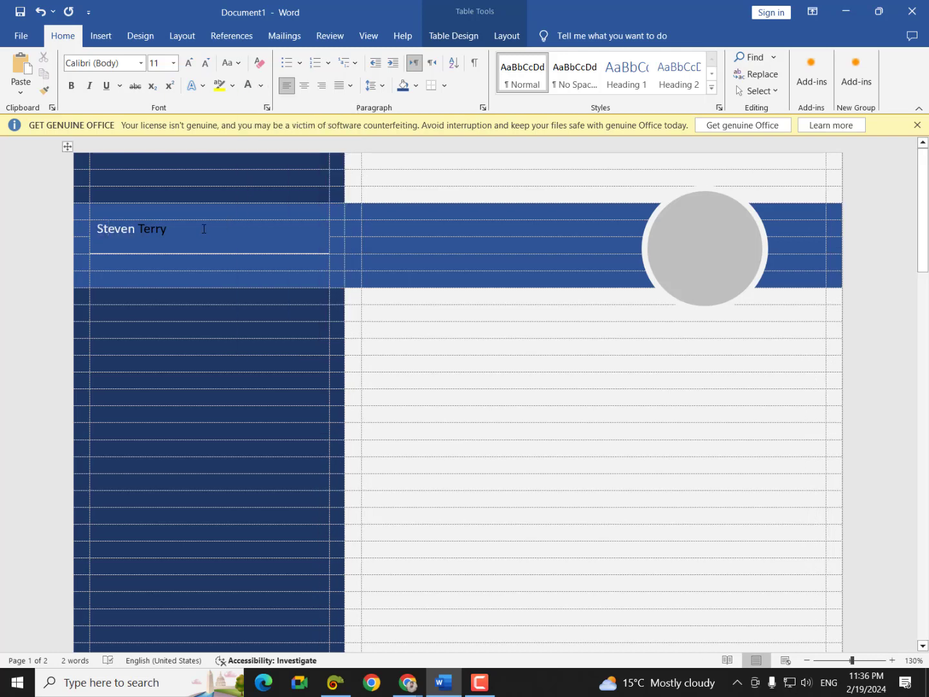
{"action": "left_click_drag", "start_coordinate": [204, 228], "coordinate": [137, 230]}
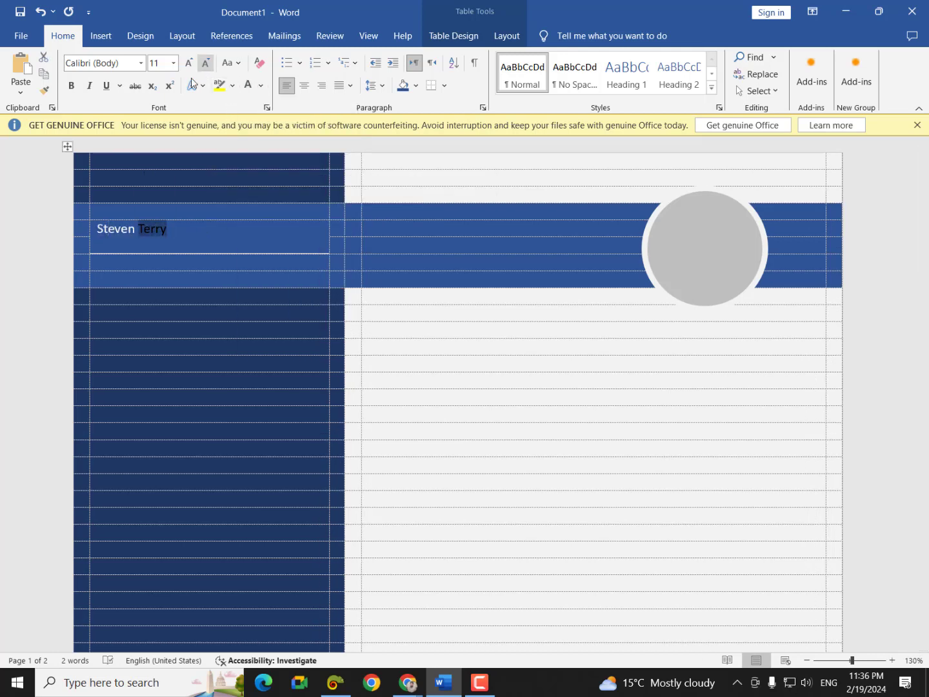
{"action": "left_click", "coordinate": [248, 84]}
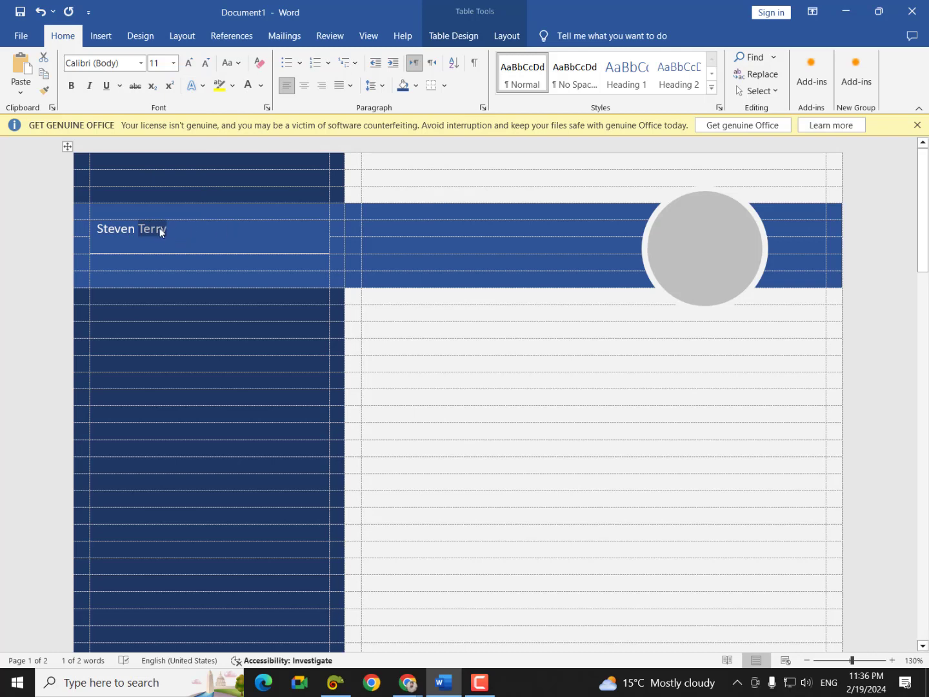
- Enlarge the whole name to 22 pt and switch it to UPPERCASE
{"action": "left_click_drag", "start_coordinate": [171, 228], "coordinate": [96, 230]}
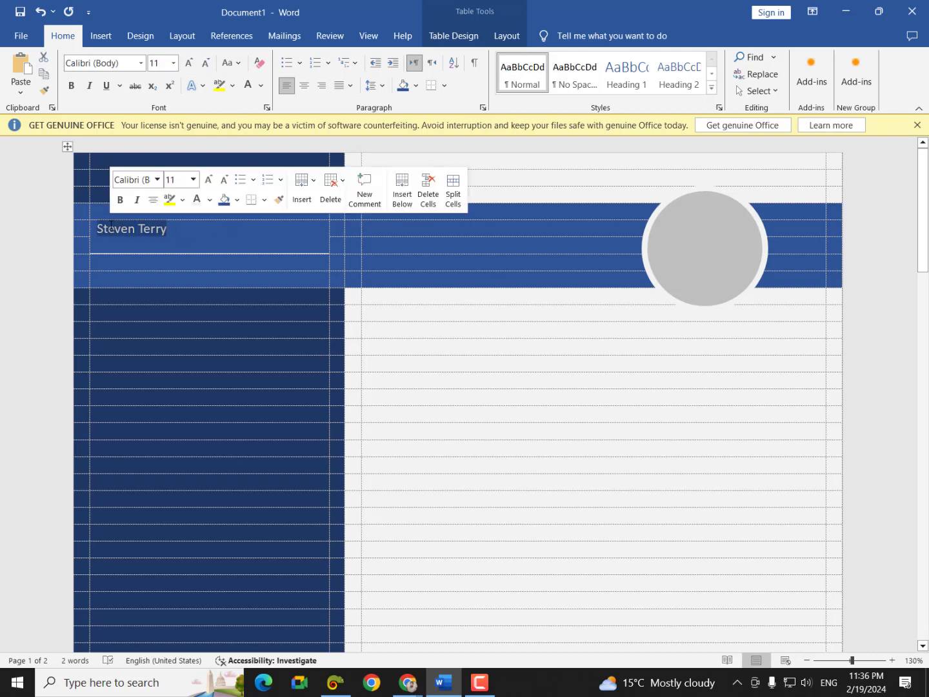
{"action": "left_click", "coordinate": [188, 62]}
{"action": "left_click", "coordinate": [188, 63]}
{"action": "left_click", "coordinate": [188, 63]}
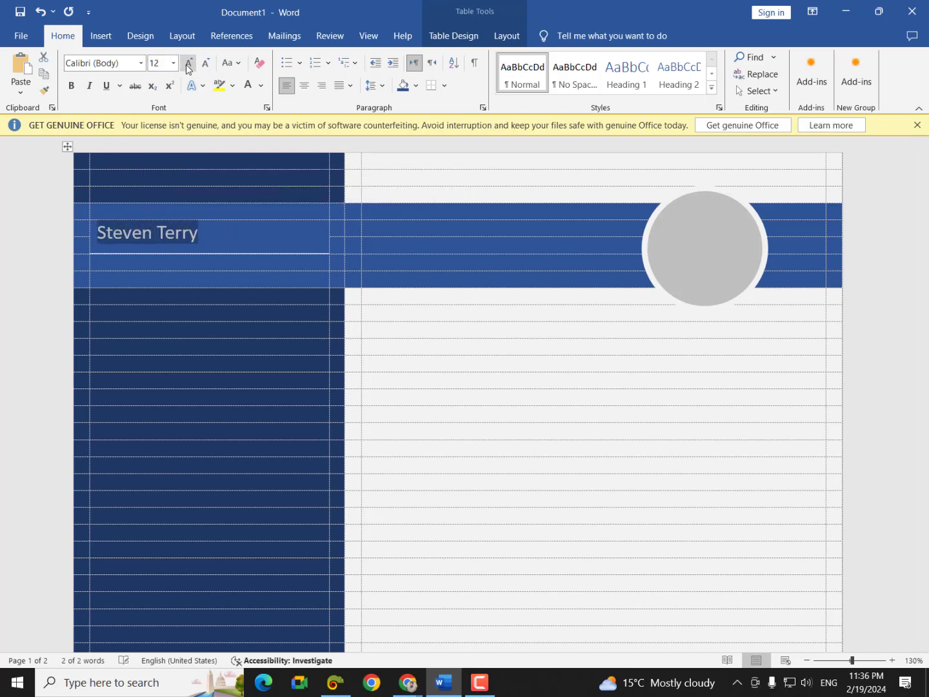
{"action": "left_click", "coordinate": [188, 63]}
{"action": "left_click", "coordinate": [188, 63]}
{"action": "left_click", "coordinate": [187, 62]}
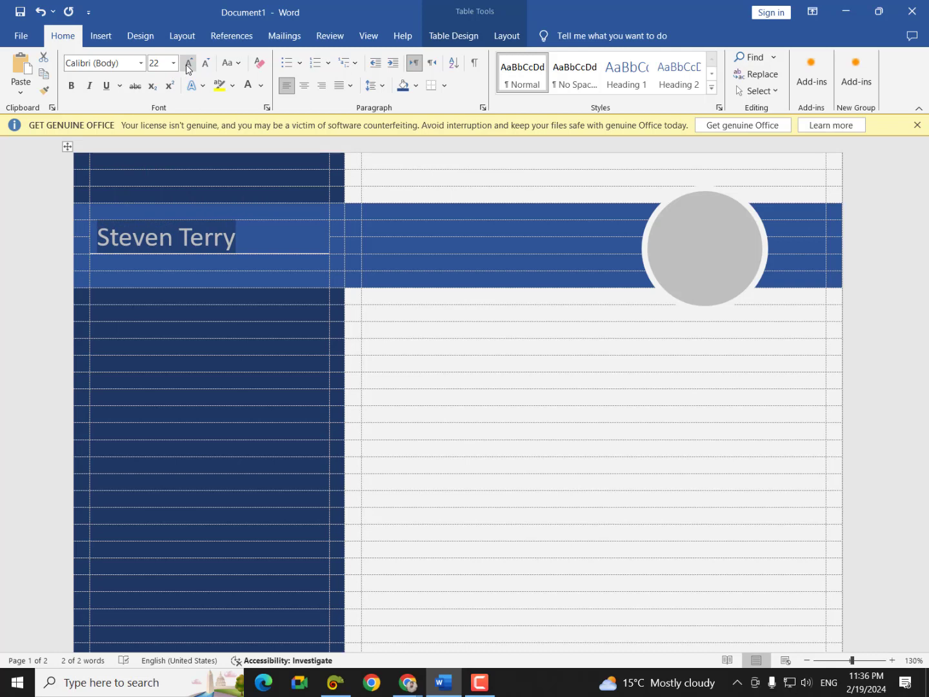
{"action": "left_click", "coordinate": [229, 63]}
{"action": "left_click", "coordinate": [256, 113]}
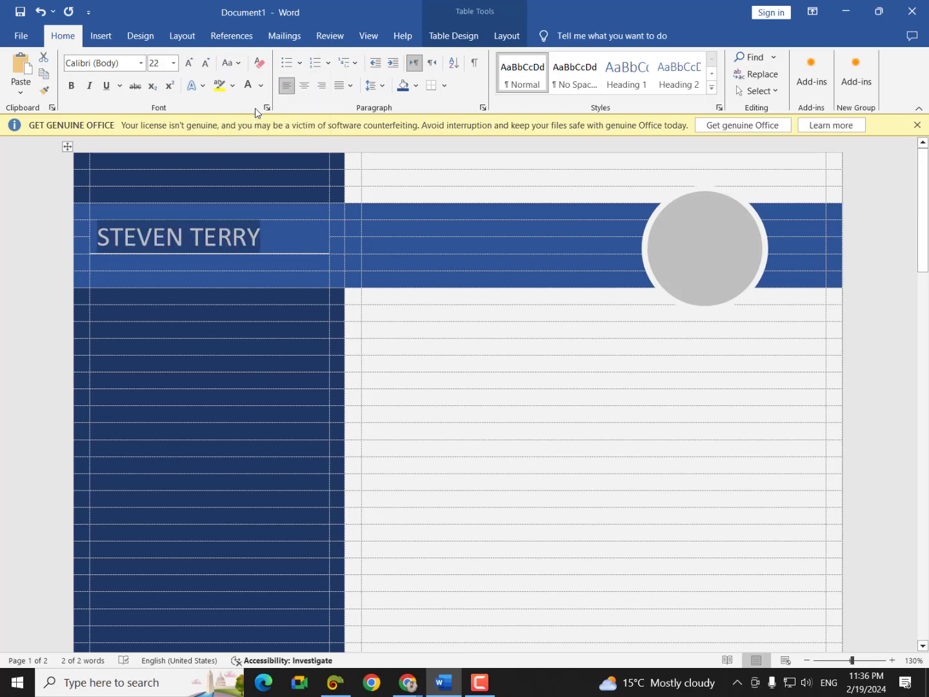
{"action": "left_click", "coordinate": [124, 264]}
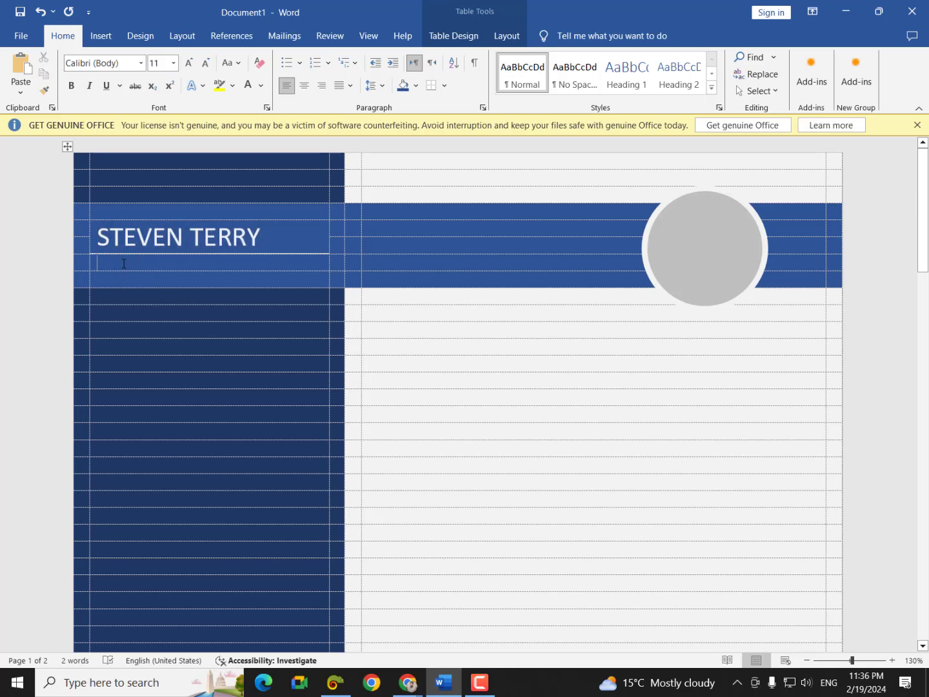
- Type the placeholder 'abc' on the line beneath the capitalised name
{"action": "type", "text": "abc"}
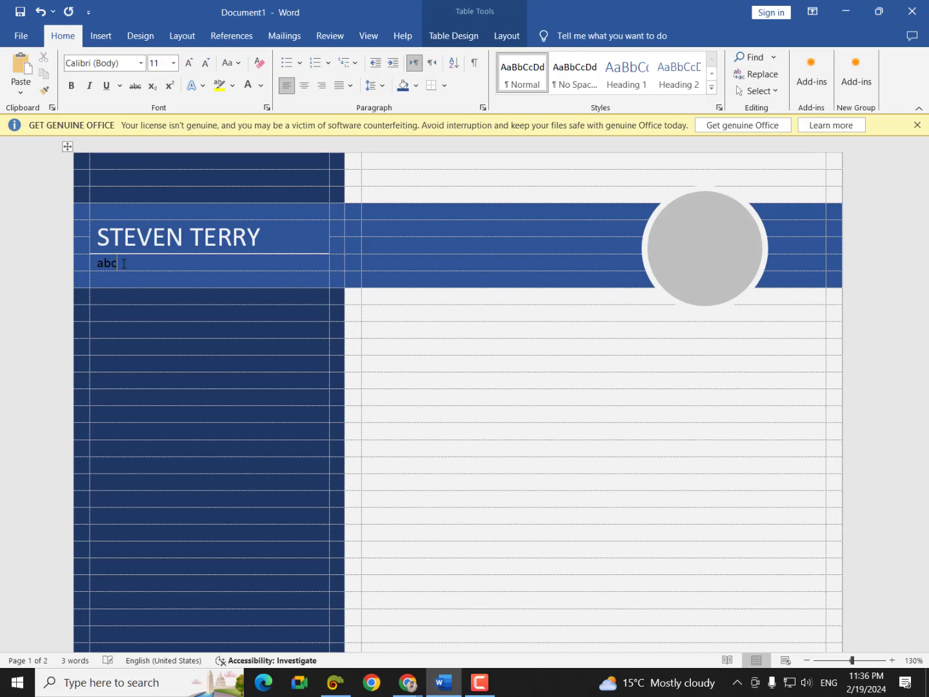
{"action": "left_click", "coordinate": [145, 346]}
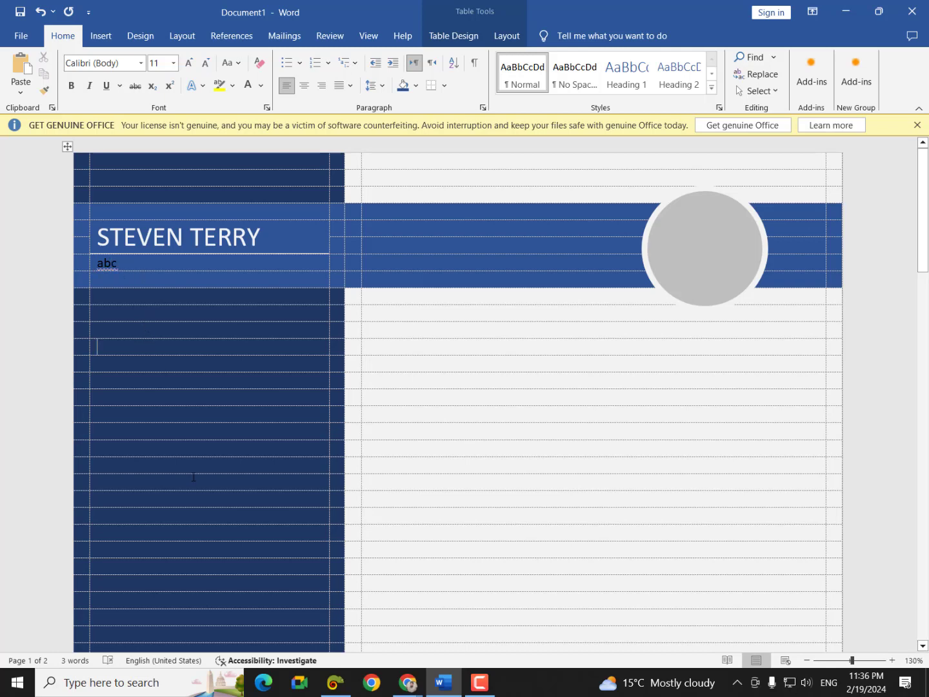
{"action": "mouse_move", "coordinate": [400, 669]}
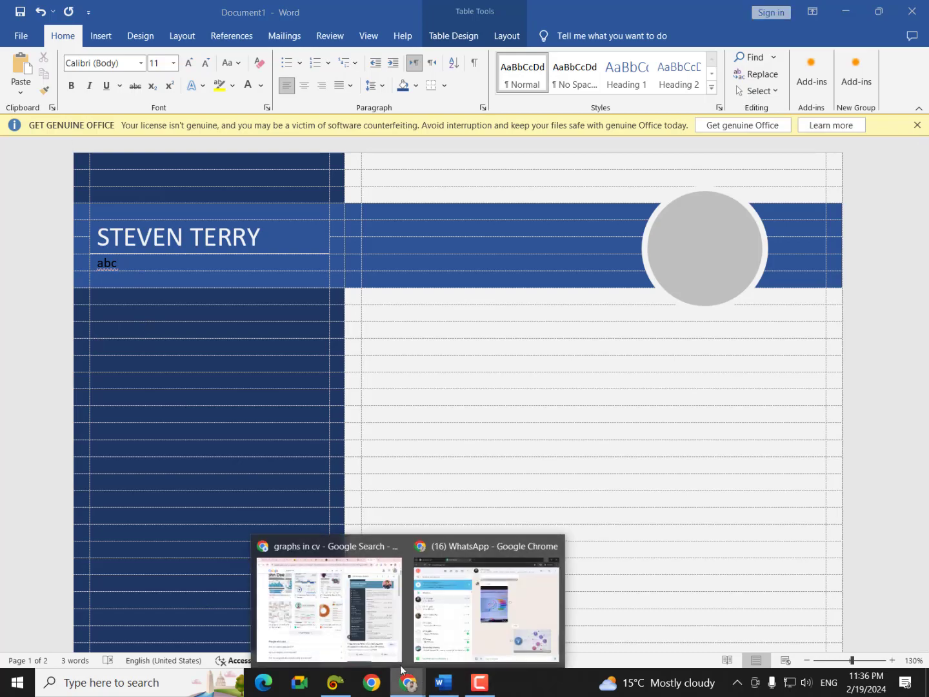
{"action": "left_click", "coordinate": [358, 617]}
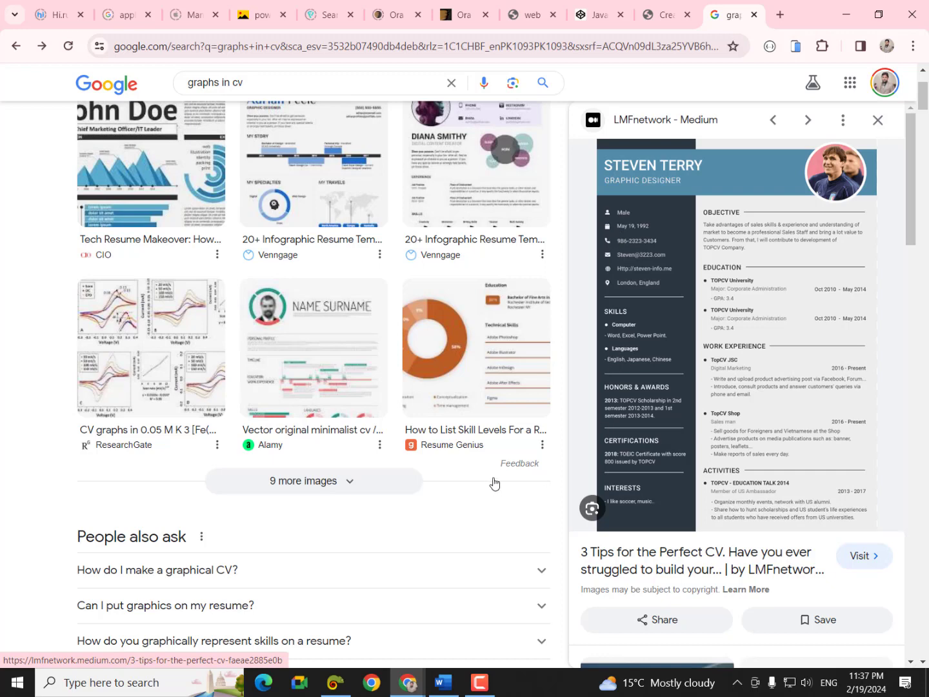
{"action": "left_click", "coordinate": [442, 682]}
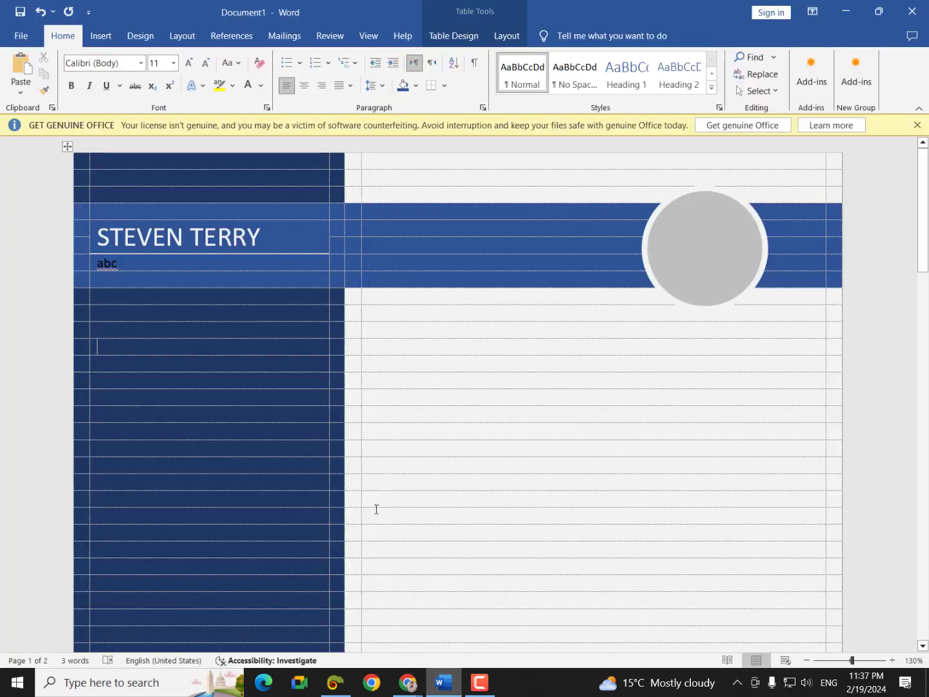
- Split the sidebar cell below the header into 2 columns and narrow the left cell
{"action": "left_click", "coordinate": [111, 314]}
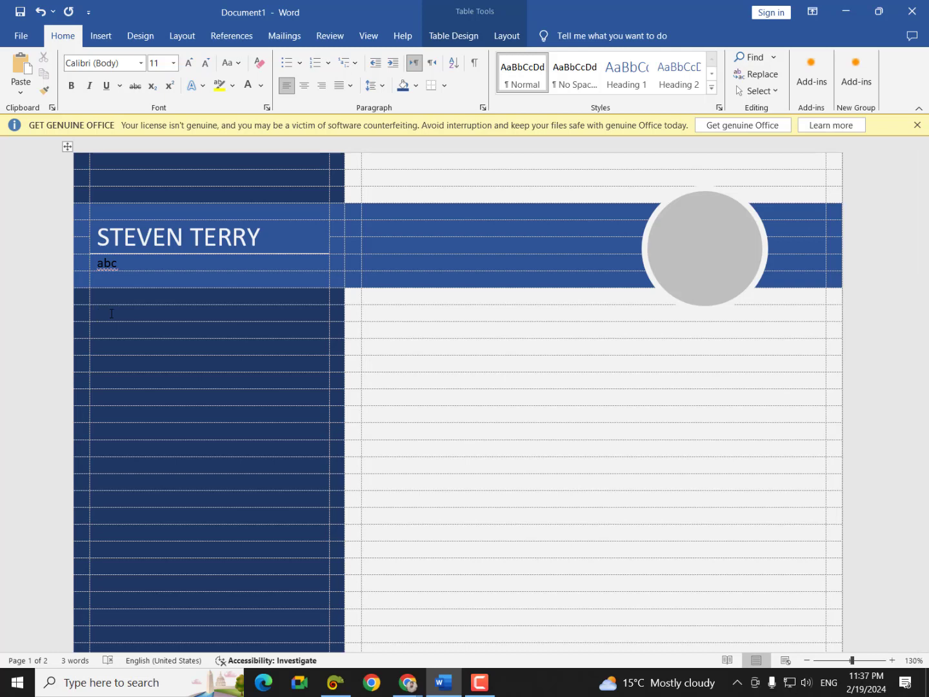
{"action": "right_click", "coordinate": [111, 313]}
{"action": "left_click", "coordinate": [162, 506]}
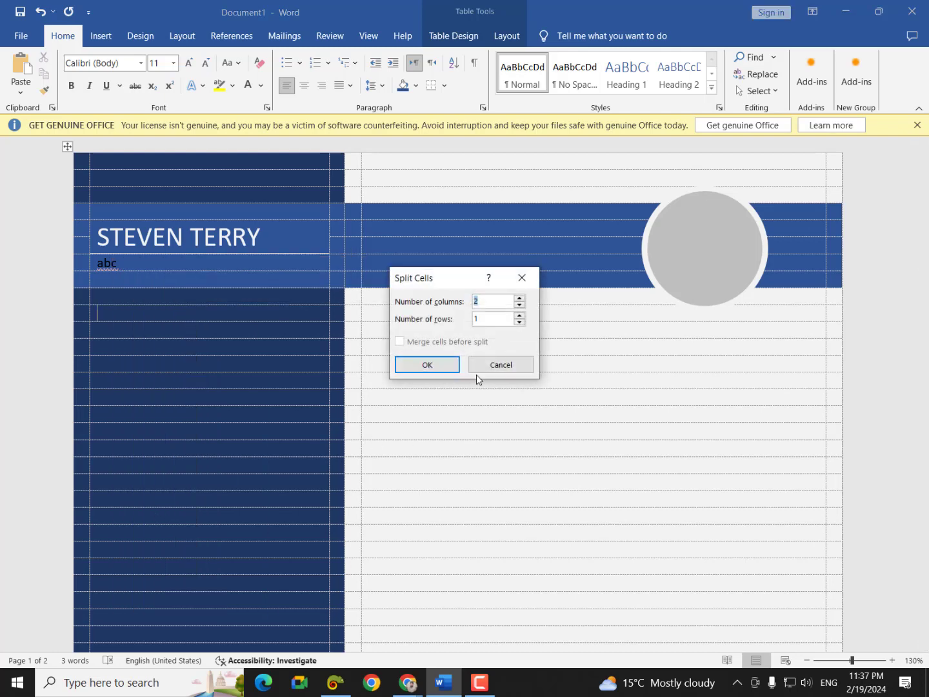
{"action": "key", "text": "Return"}
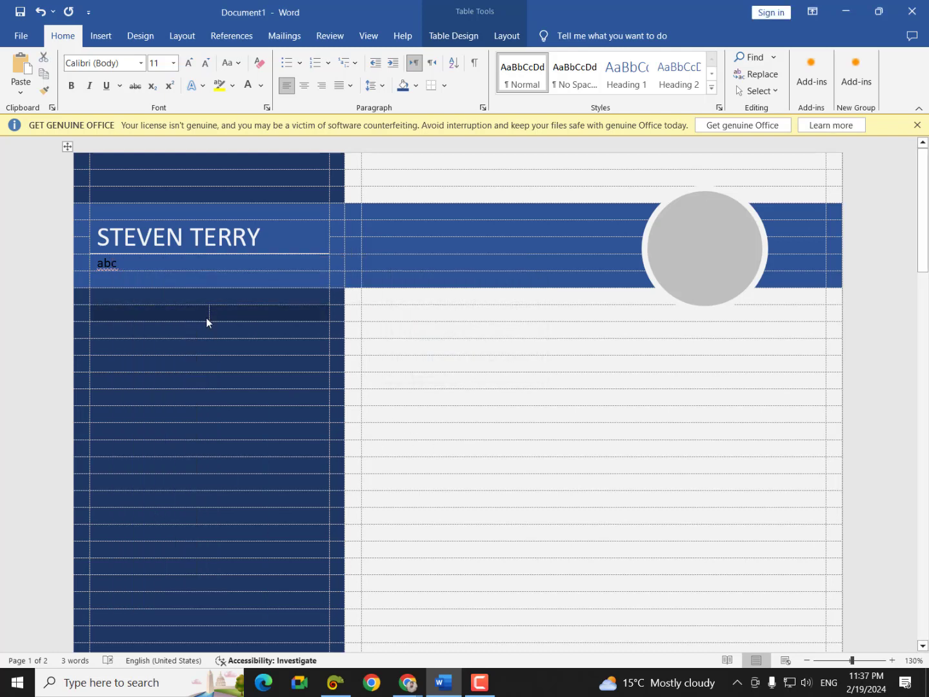
{"action": "left_click_drag", "start_coordinate": [209, 313], "coordinate": [114, 312]}
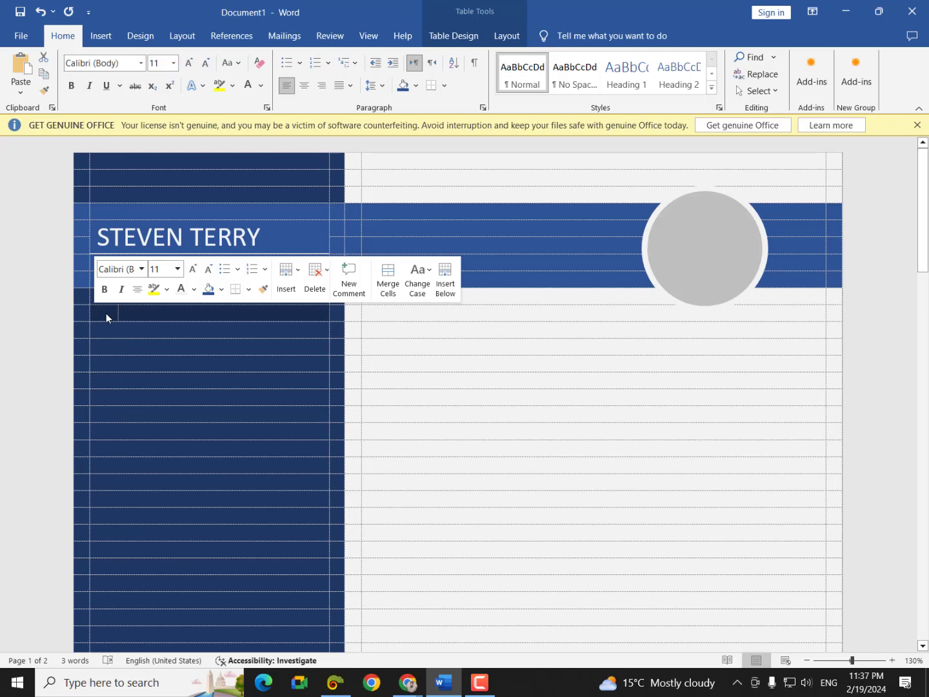
{"action": "left_click", "coordinate": [134, 315]}
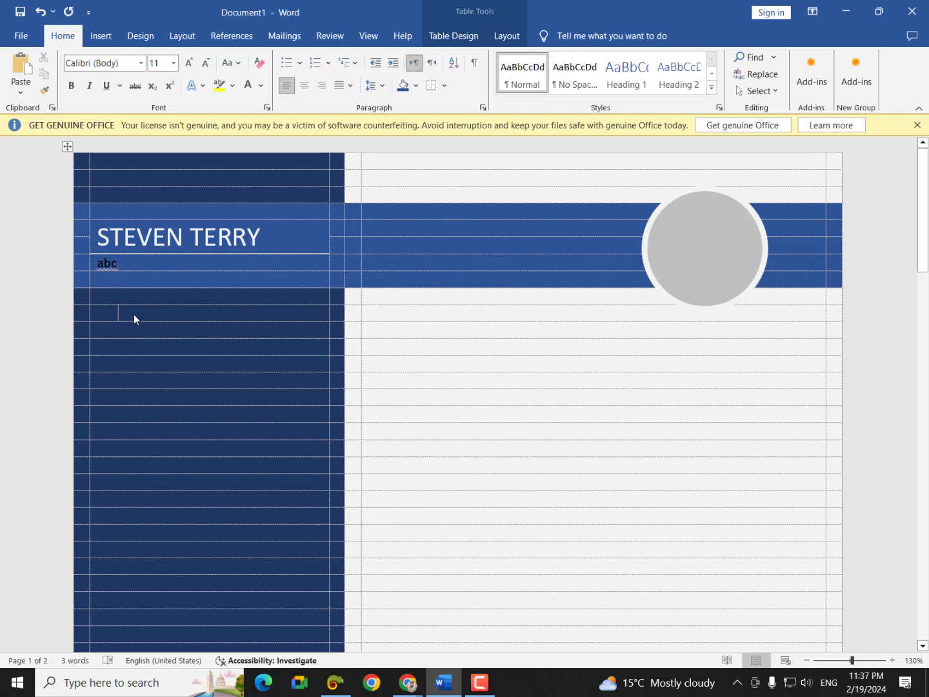
- Switch to Chrome's 'graphs in cv' results window and open a new blank tab
{"action": "left_click", "coordinate": [408, 682]}
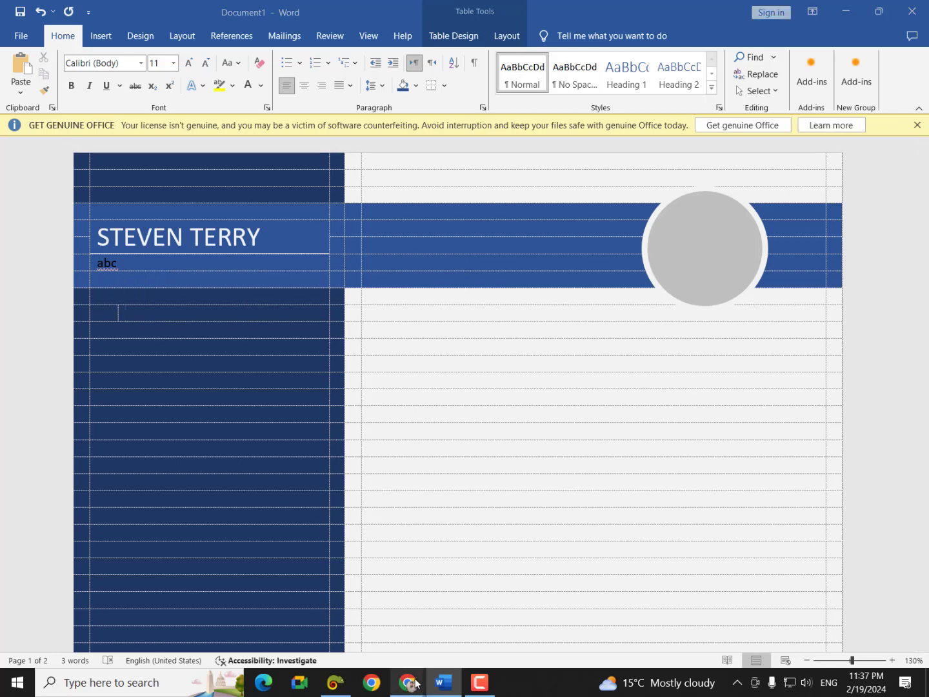
{"action": "left_click", "coordinate": [396, 630]}
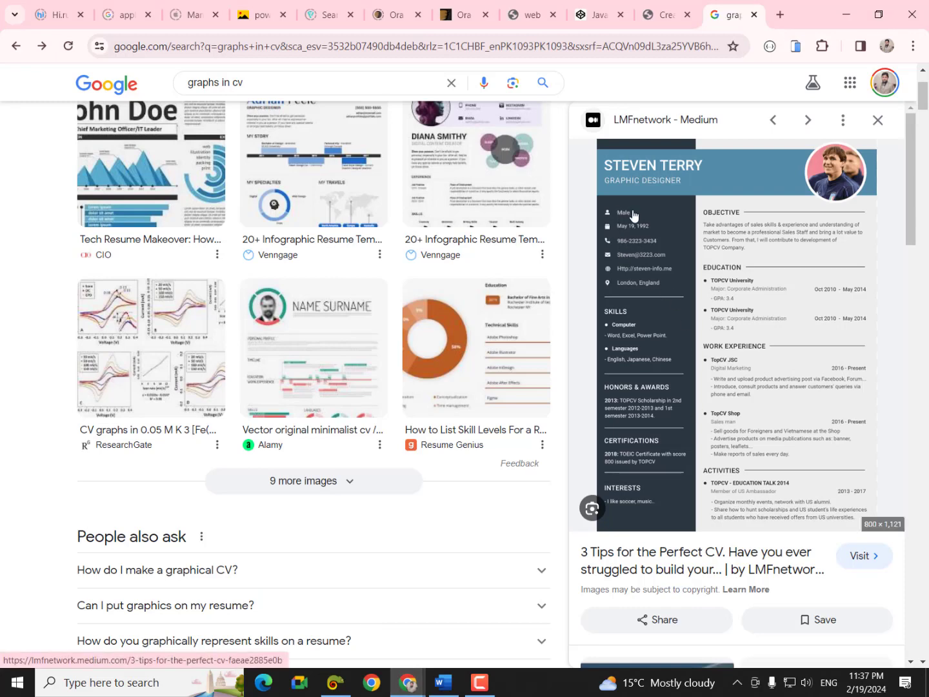
{"action": "left_click", "coordinate": [443, 682]}
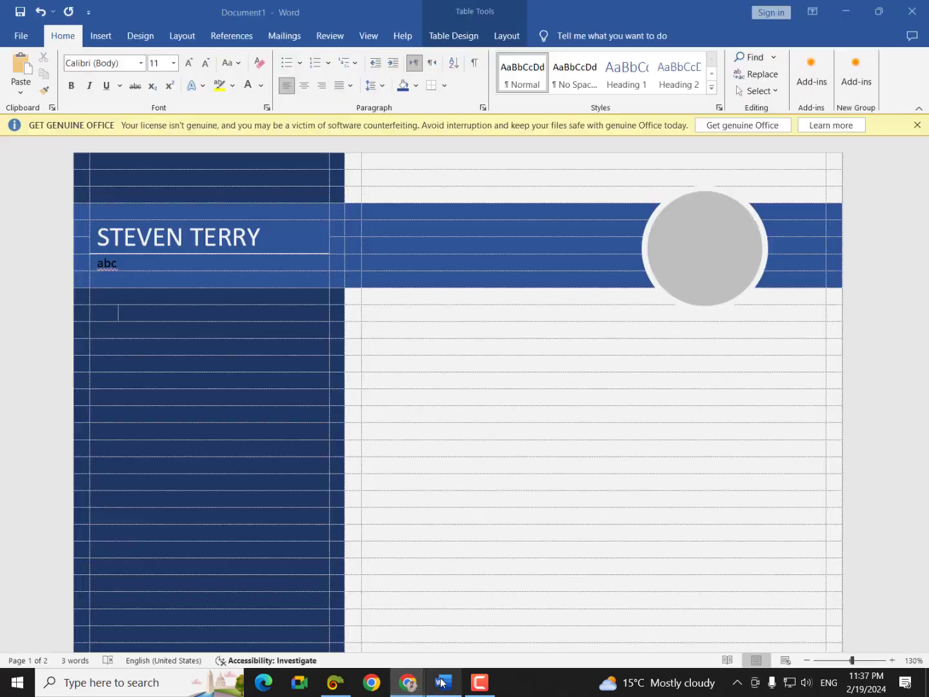
{"action": "left_click", "coordinate": [408, 682]}
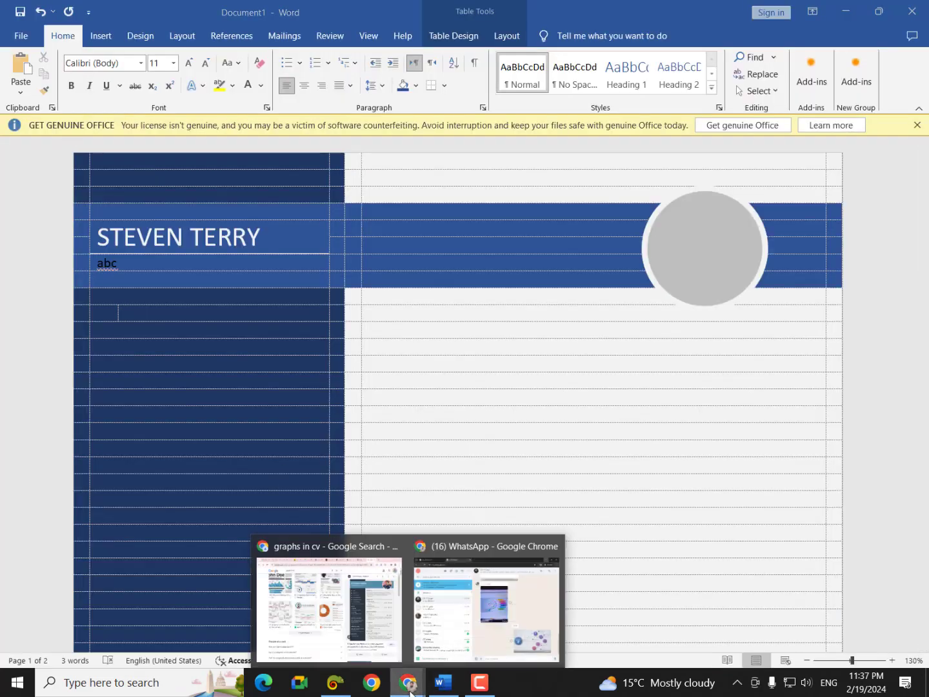
{"action": "left_click", "coordinate": [389, 595]}
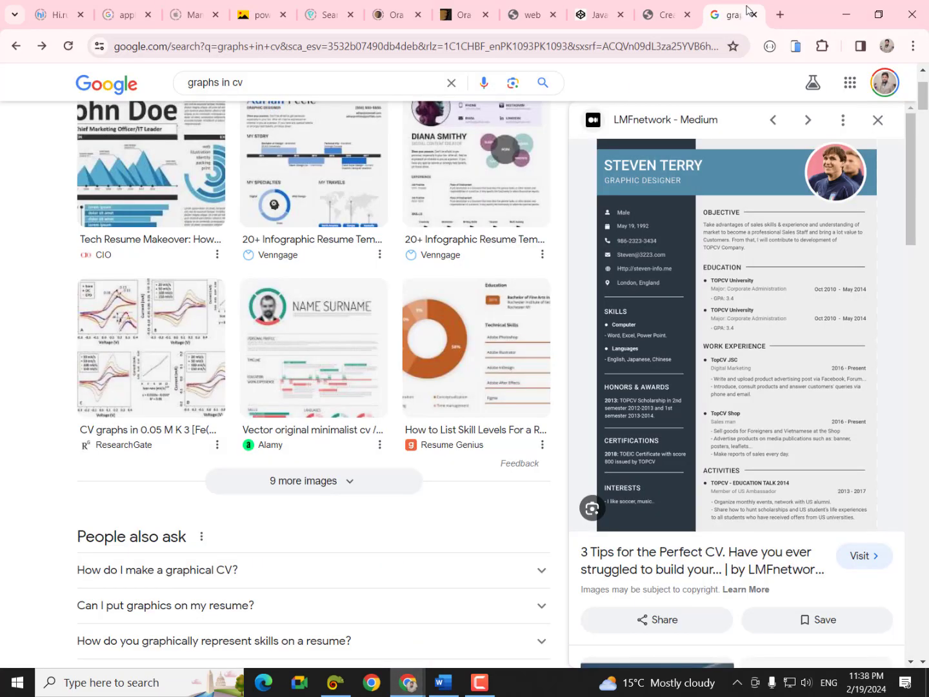
{"action": "left_click", "coordinate": [780, 15]}
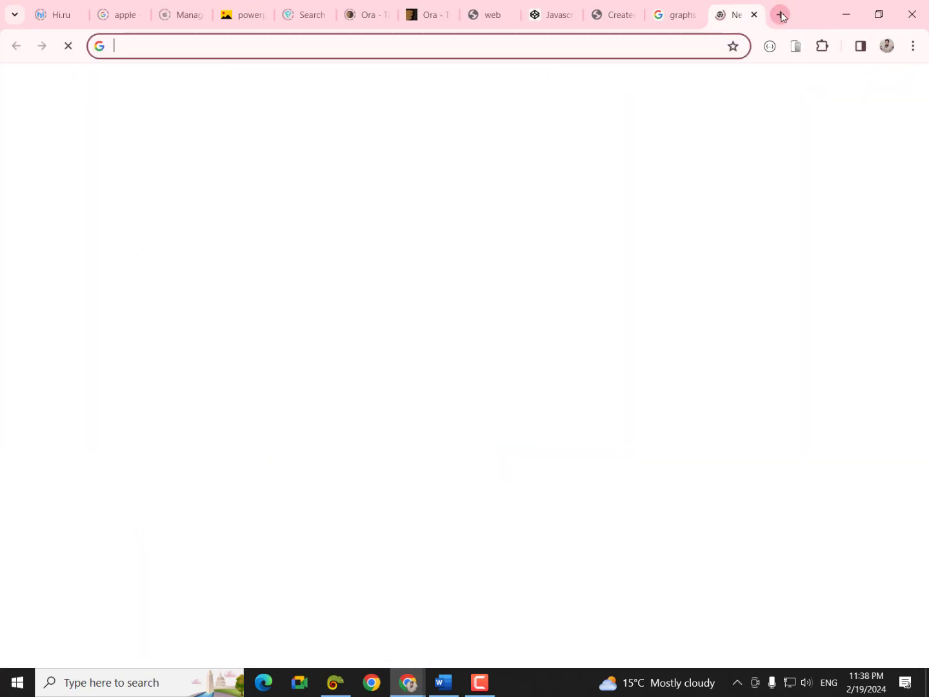
- Reach Flaticon through a Google search for 'flaticon' and search it for 'person' icons
{"action": "type", "text": "flat"}
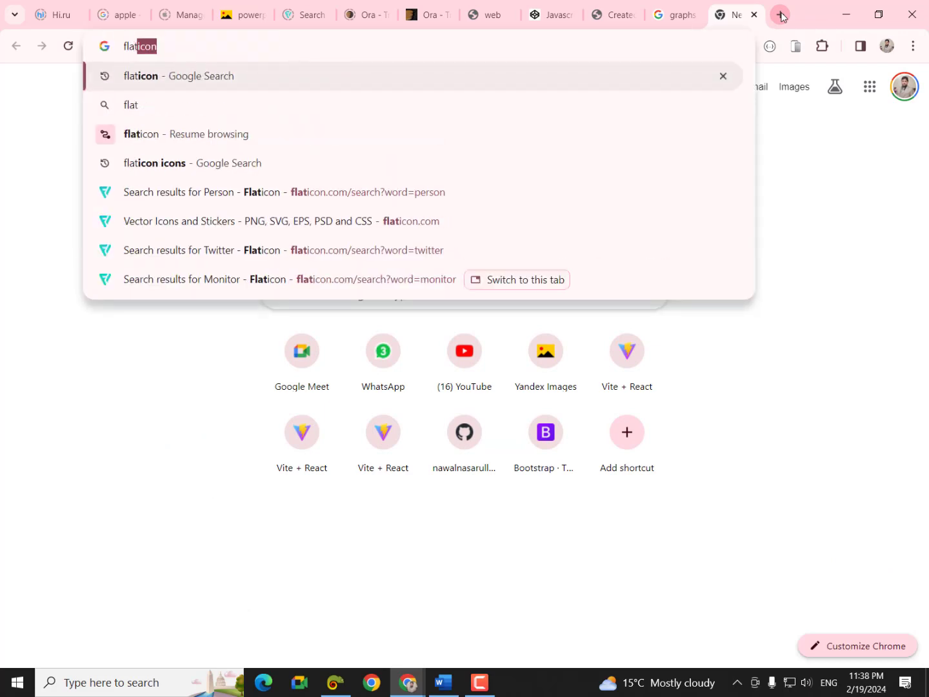
{"action": "key", "text": "Return"}
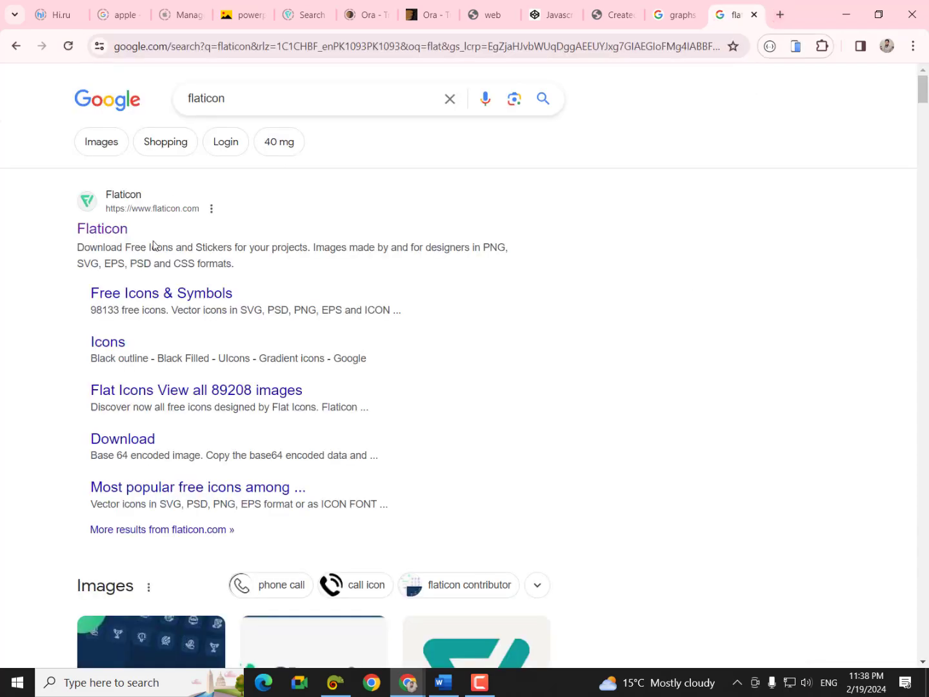
{"action": "left_click", "coordinate": [107, 230]}
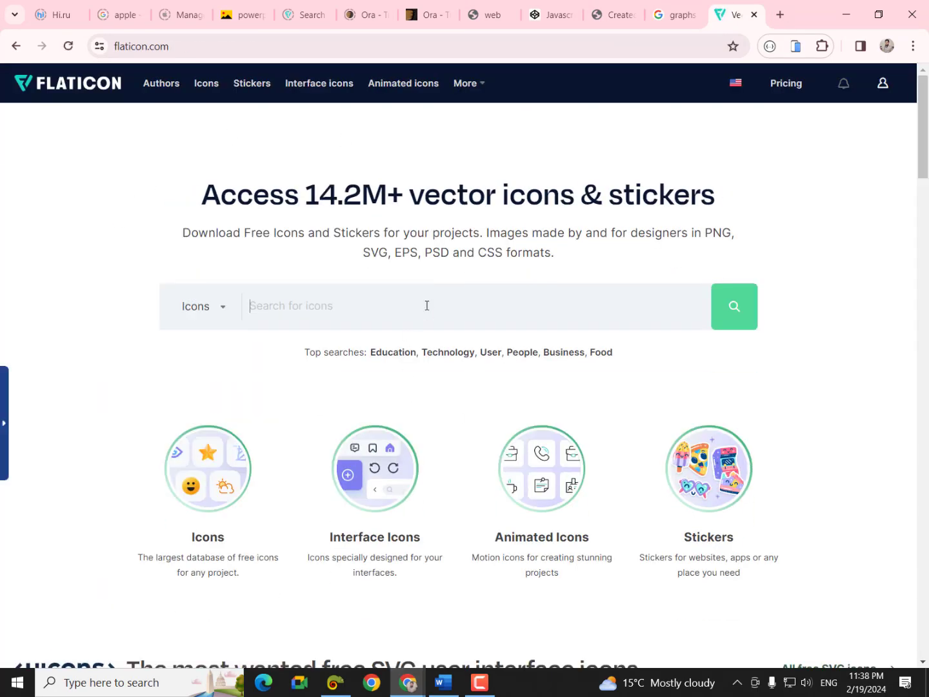
{"action": "type", "text": "person"}
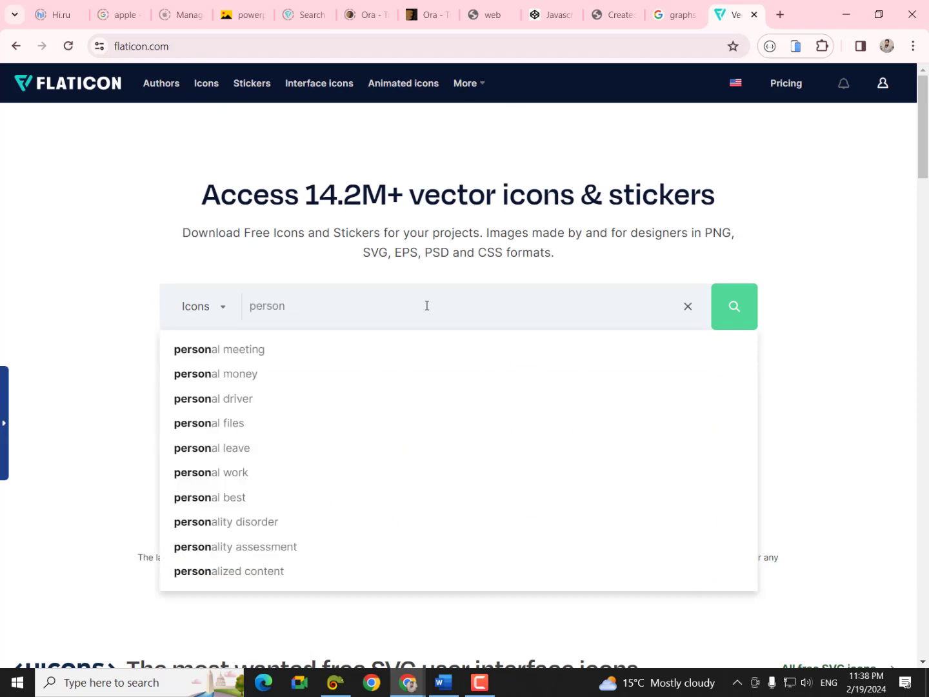
{"action": "key", "text": "Return"}
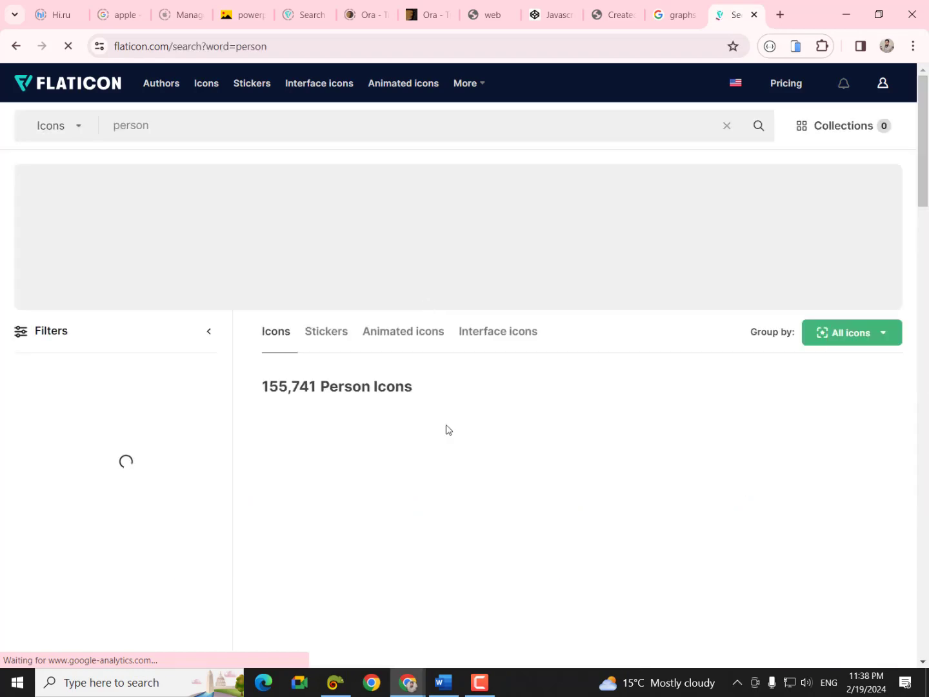
{"action": "scroll", "coordinate": [420, 465], "scroll_direction": "down", "scroll_amount": 1}
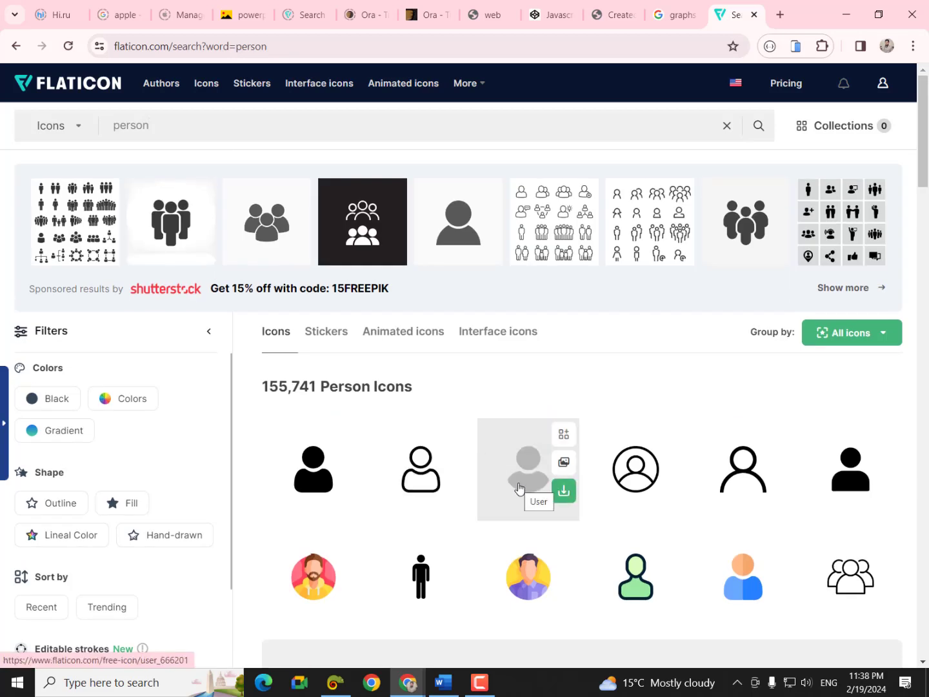
- Download the solid grey person icon as a free PNG (user.png) and close the attribution popup
{"action": "left_click", "coordinate": [562, 493]}
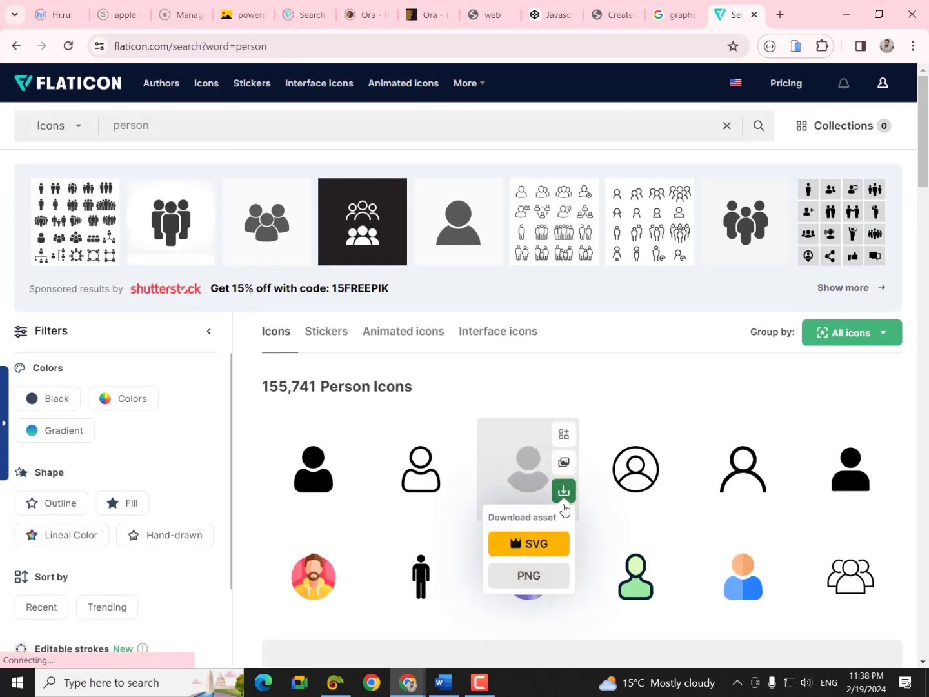
{"action": "left_click", "coordinate": [535, 572]}
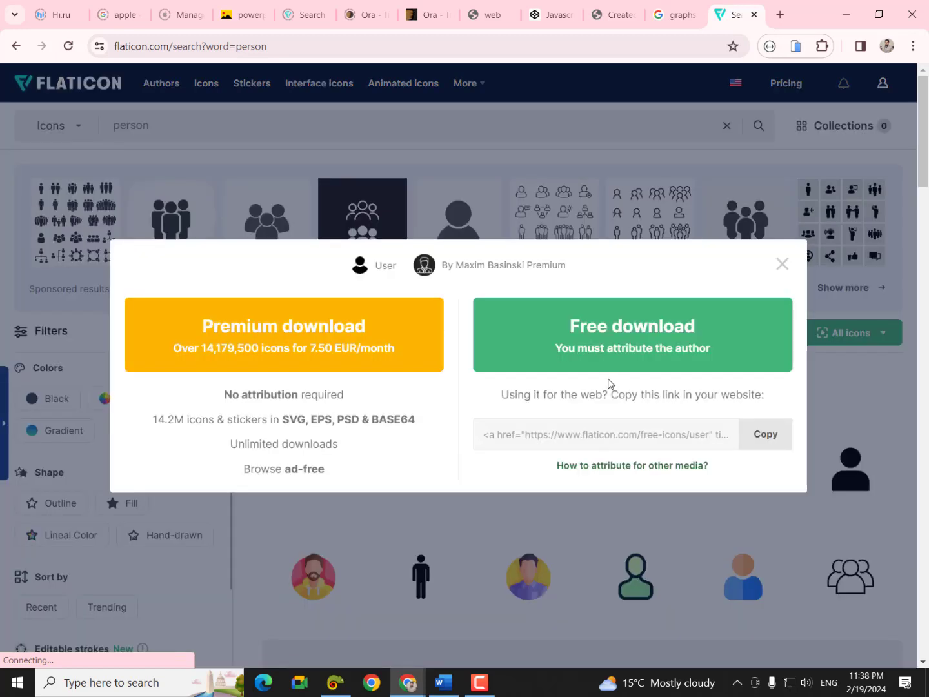
{"action": "left_click", "coordinate": [623, 358]}
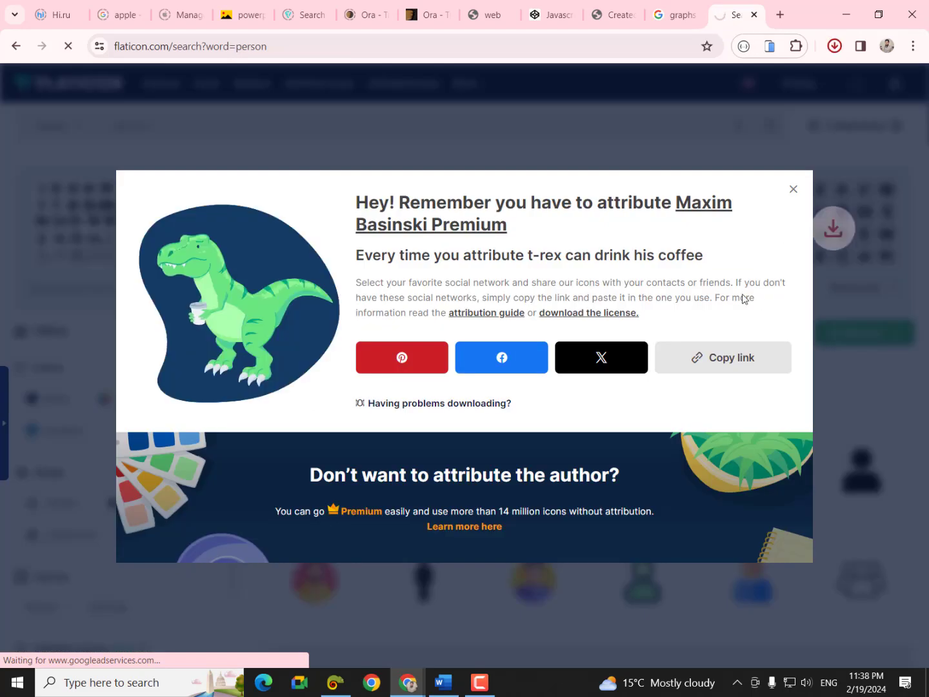
{"action": "left_click", "coordinate": [793, 192]}
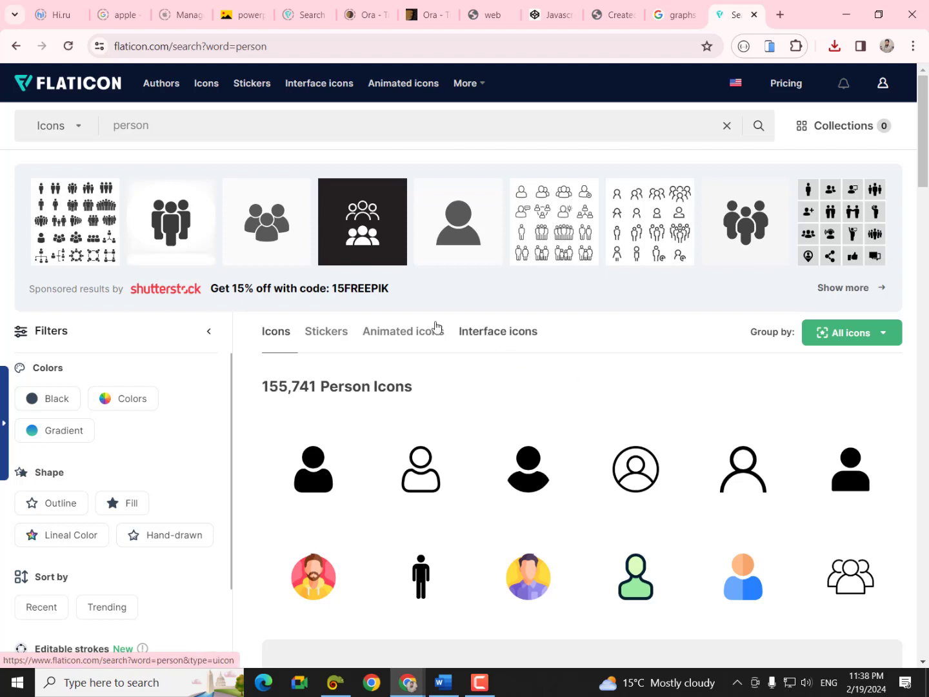
- Replace the Flaticon search term with 'calender' and run the search
{"action": "left_click_drag", "start_coordinate": [166, 126], "coordinate": [95, 126]}
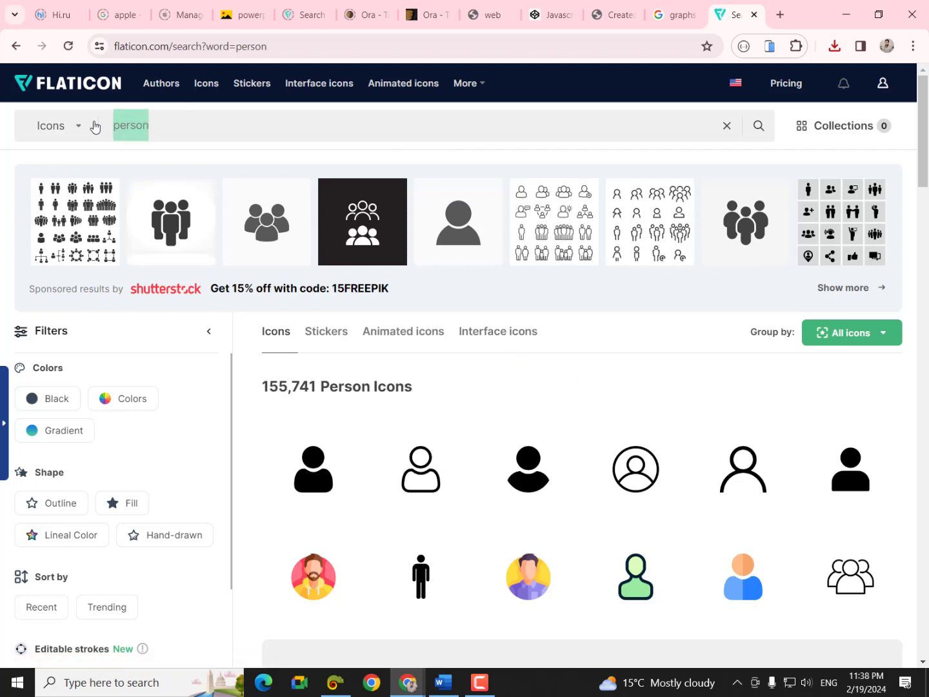
{"action": "key", "text": "BackSpace"}
{"action": "type", "text": "ca"}
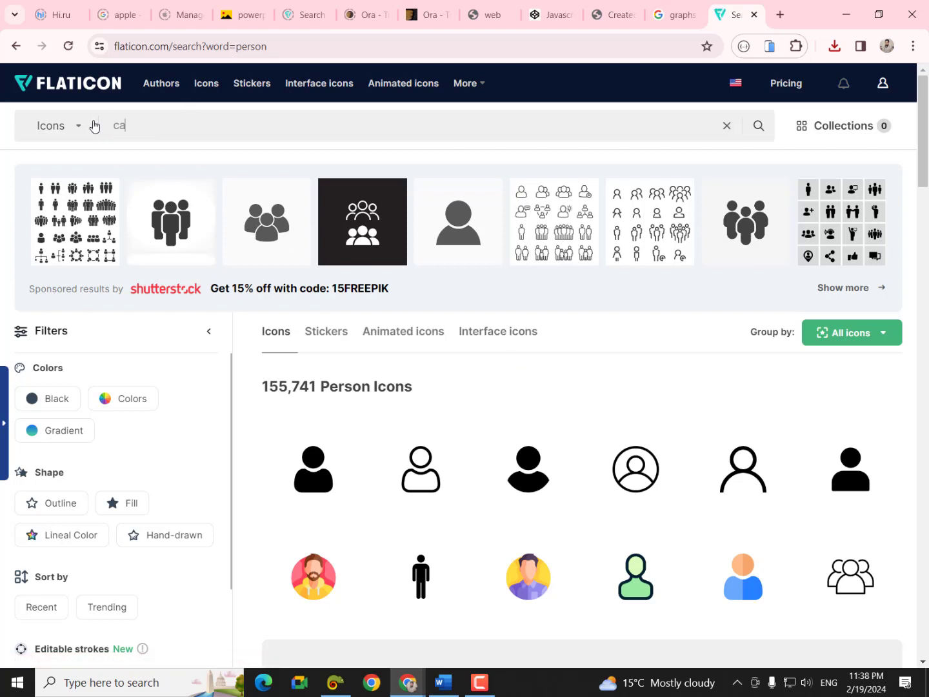
{"action": "type", "text": "lende"}
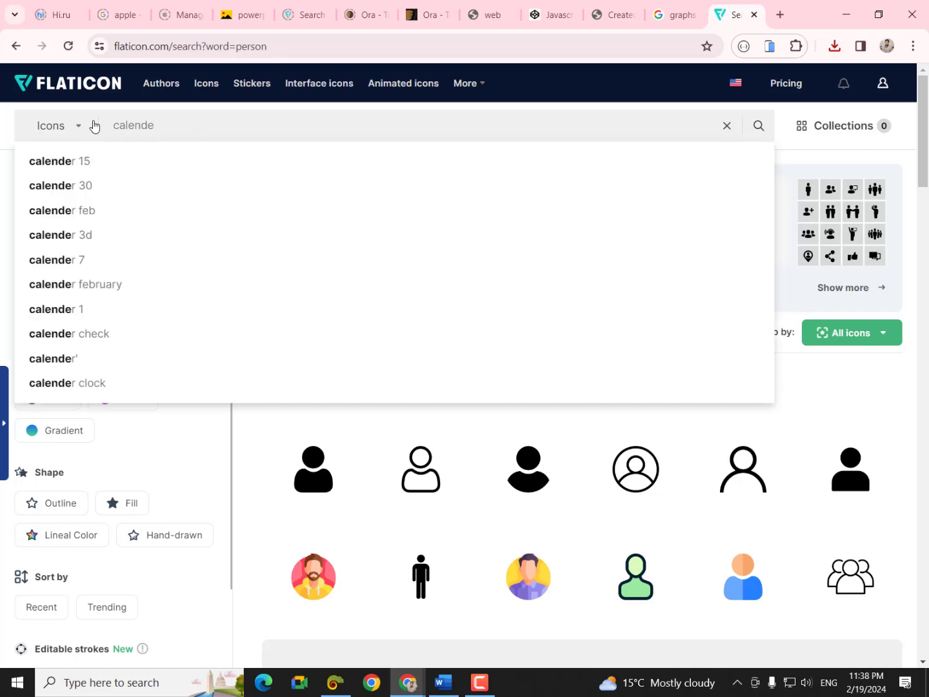
{"action": "type", "text": "r"}
{"action": "key", "text": "Return"}
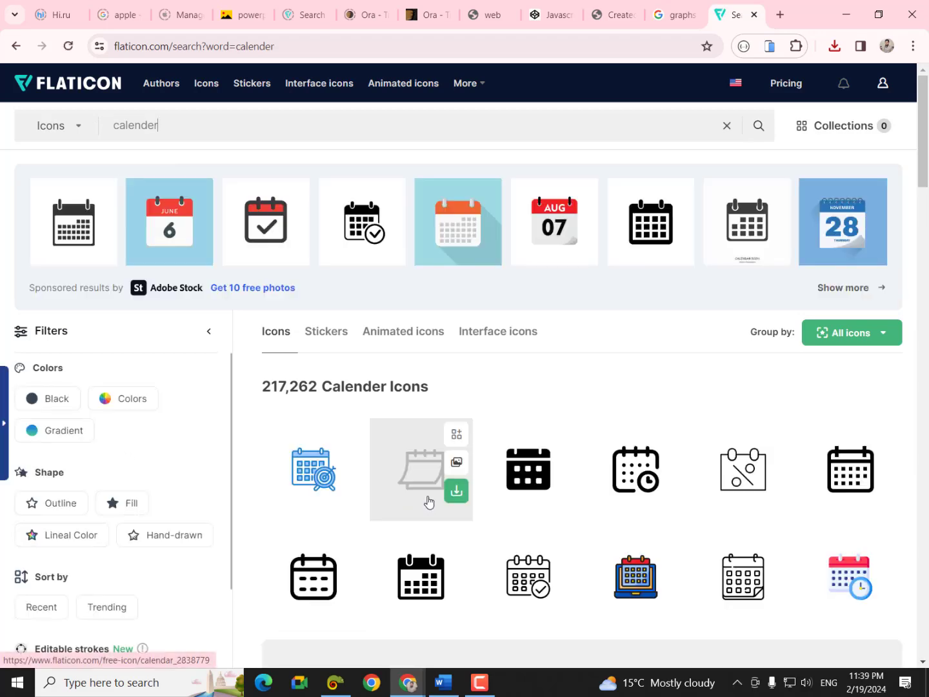
- Download an outlined calendar icon as a free PNG (calendar.png), then clear the search box
{"action": "left_click", "coordinate": [349, 598]}
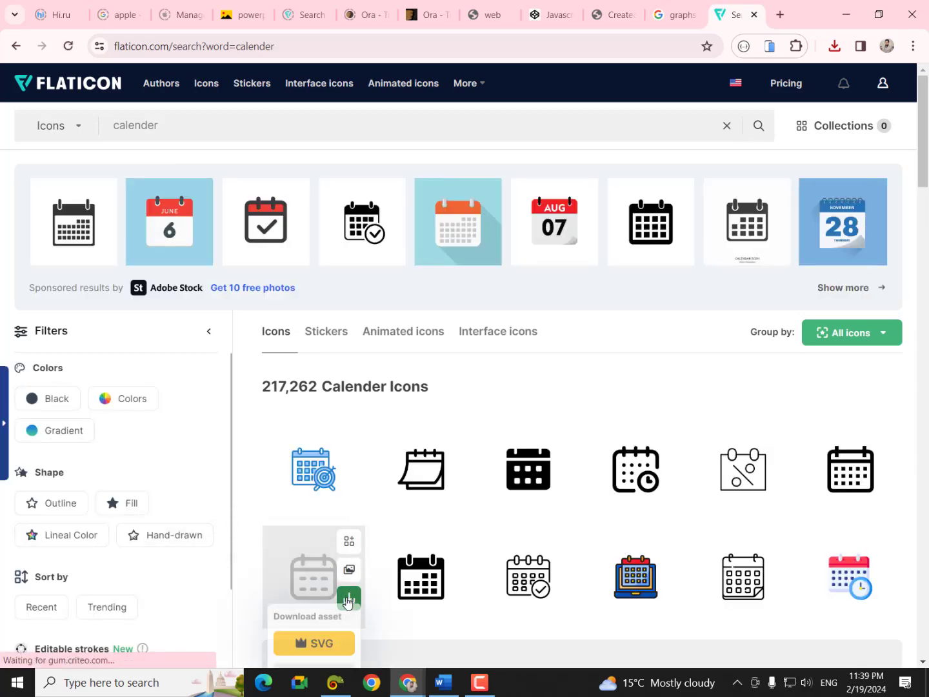
{"action": "scroll", "coordinate": [284, 597], "scroll_direction": "down", "scroll_amount": 2}
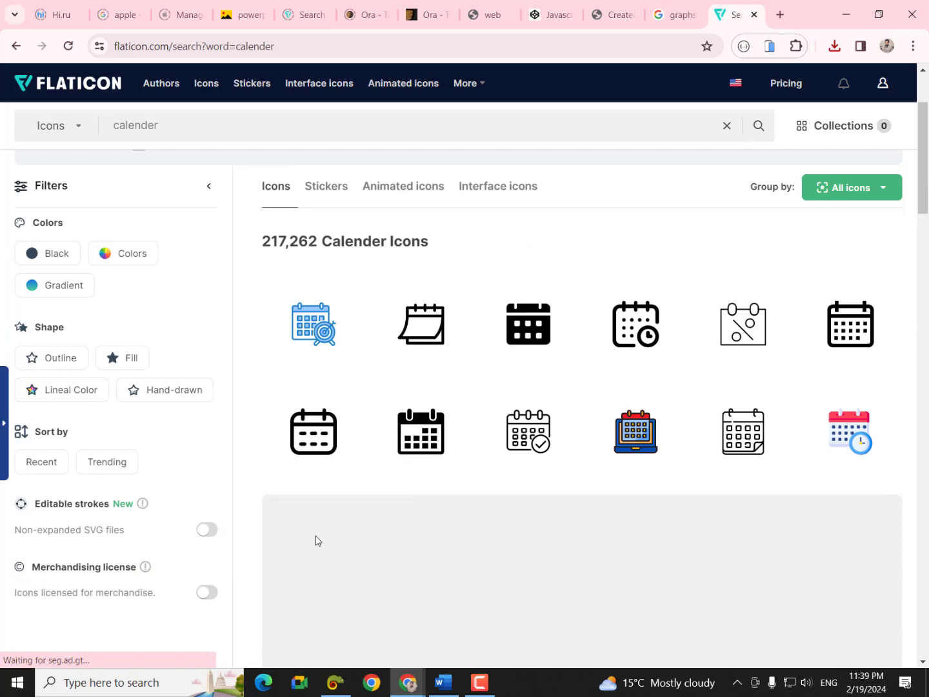
{"action": "left_click", "coordinate": [350, 457]}
{"action": "left_click", "coordinate": [327, 540]}
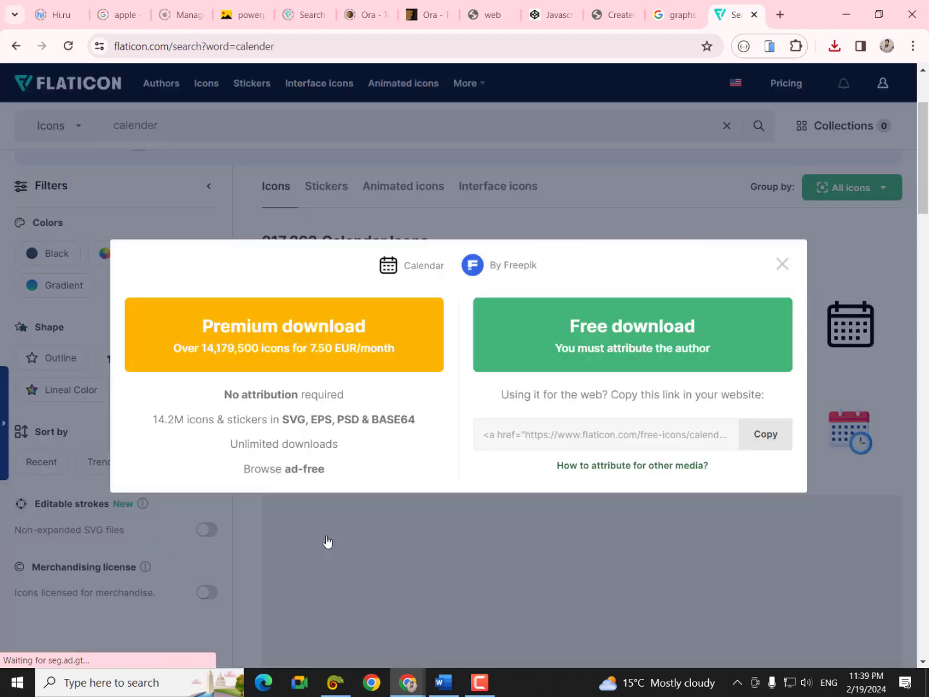
{"action": "left_click", "coordinate": [577, 357]}
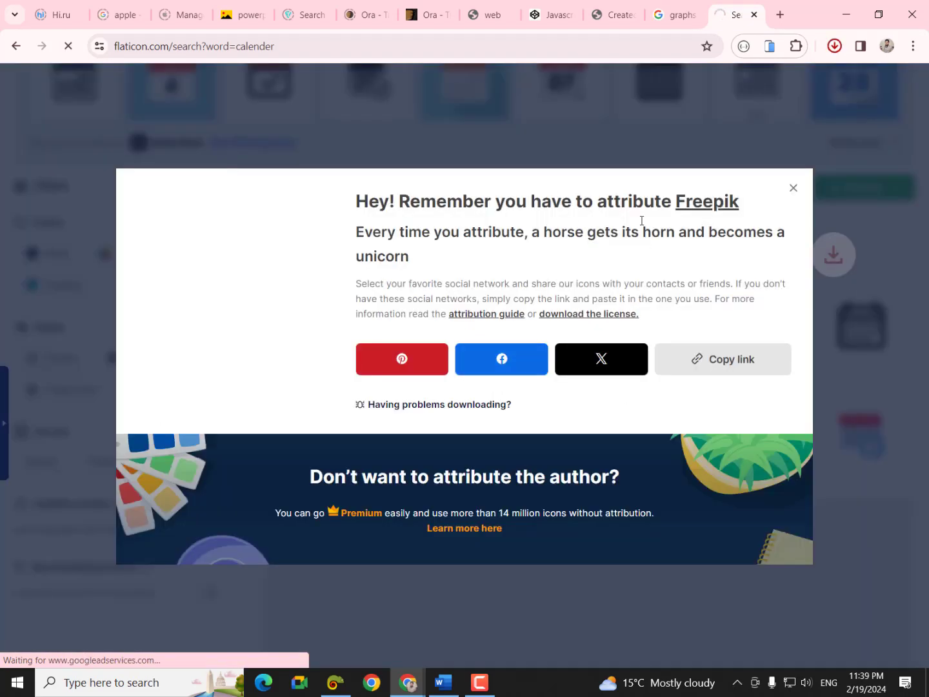
{"action": "left_click", "coordinate": [793, 189]}
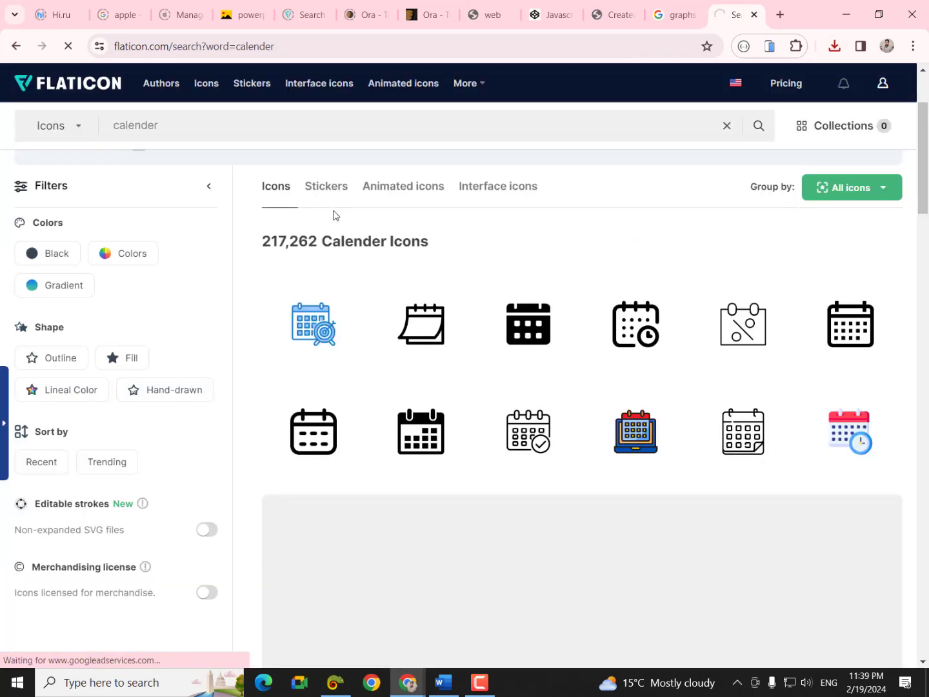
{"action": "left_click_drag", "start_coordinate": [158, 126], "coordinate": [126, 127]}
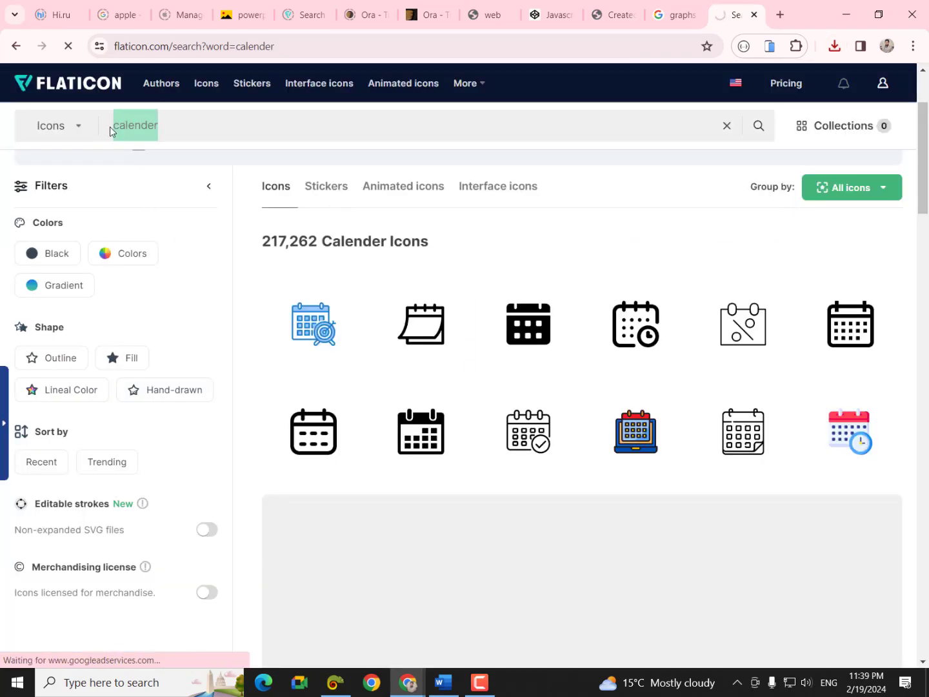
{"action": "key", "text": "BackSpace"}
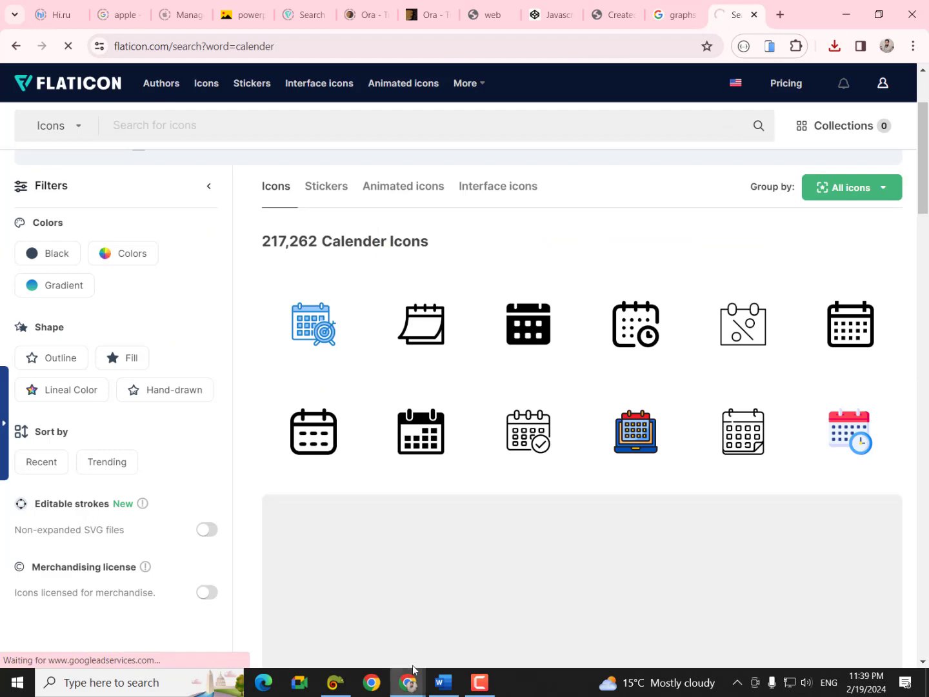
{"action": "mouse_move", "coordinate": [409, 677]}
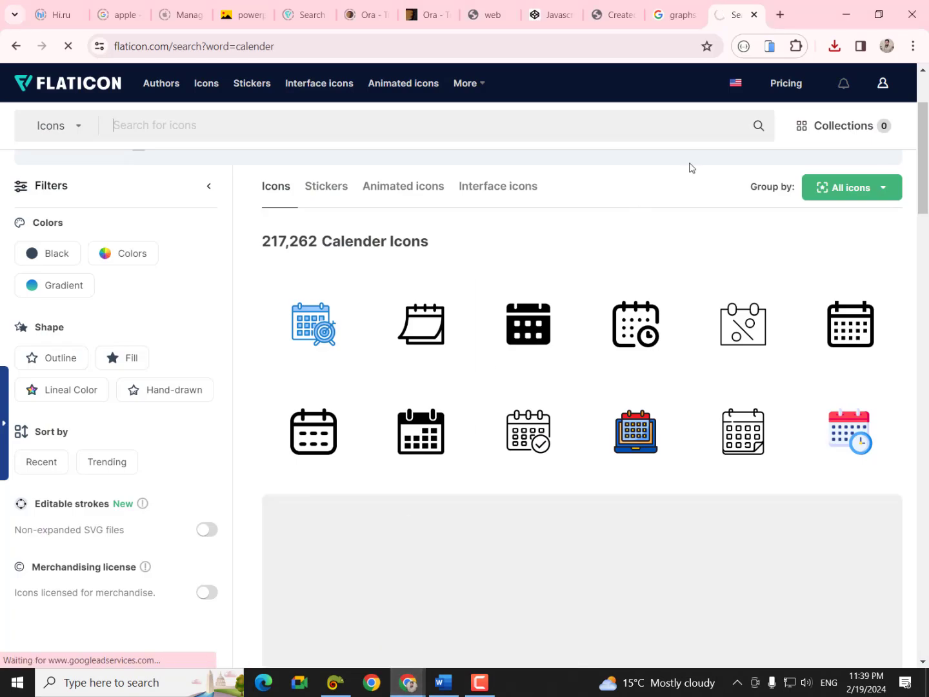
- Check the Google 'graphs in cv' tab, then search Flaticon for 'reciever' icons and browse the results
{"action": "left_click", "coordinate": [666, 24]}
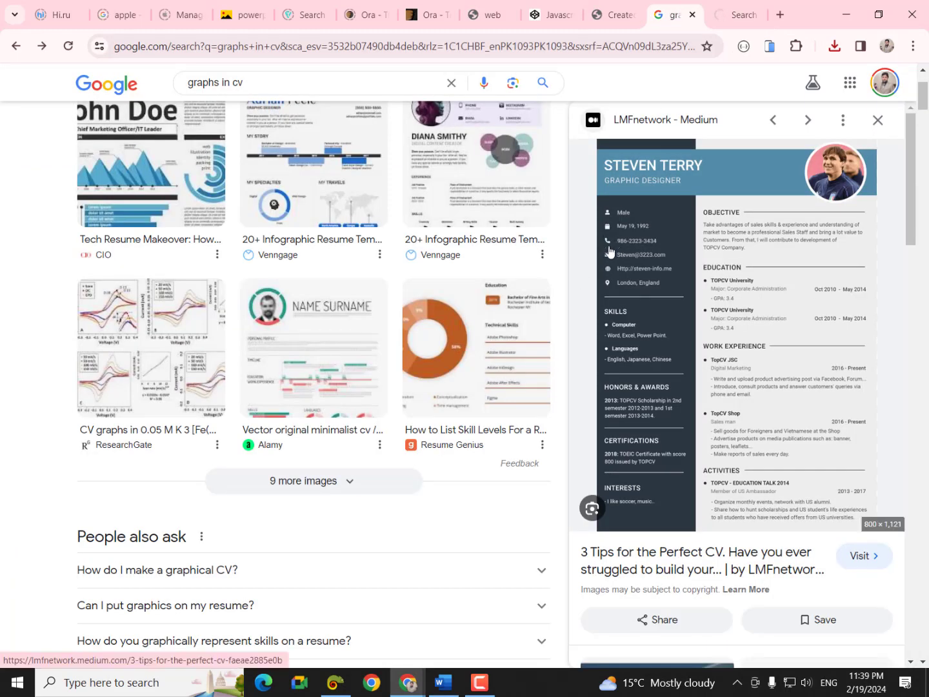
{"action": "left_click", "coordinate": [738, 14]}
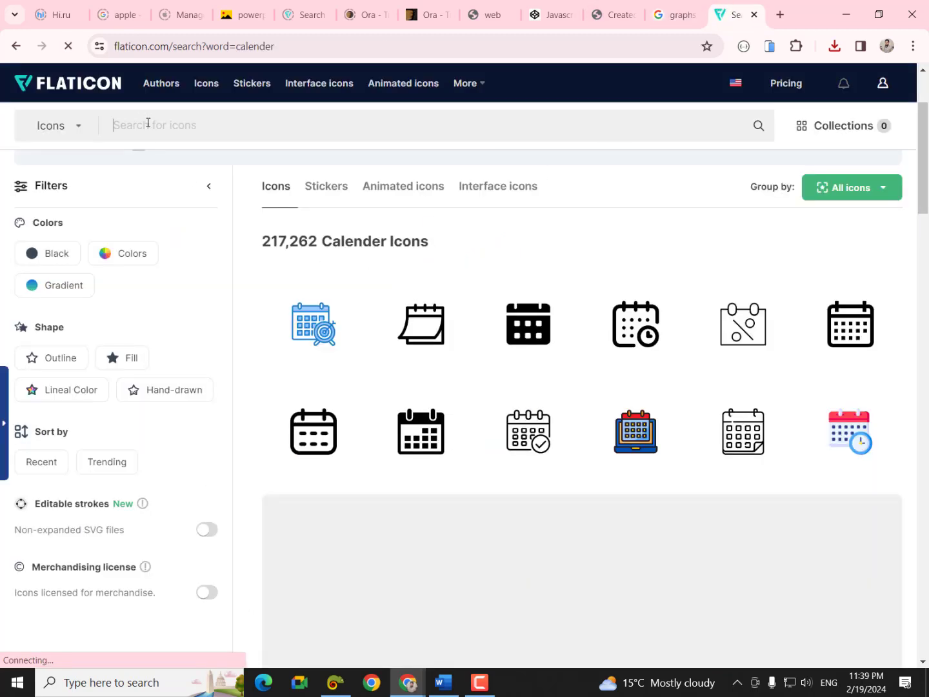
{"action": "type", "text": "reciever"}
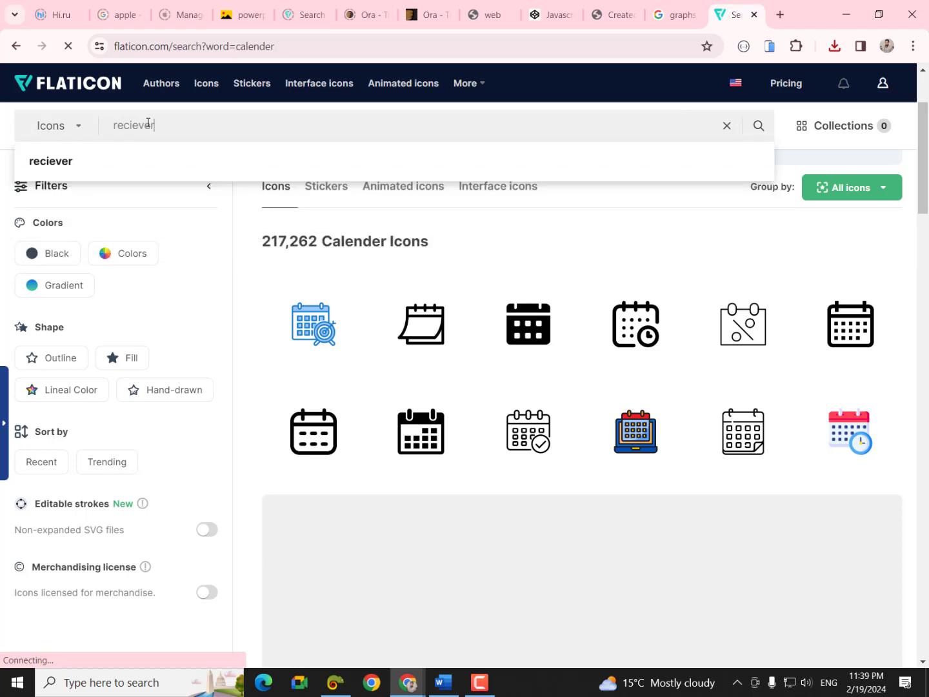
{"action": "key", "text": "Return"}
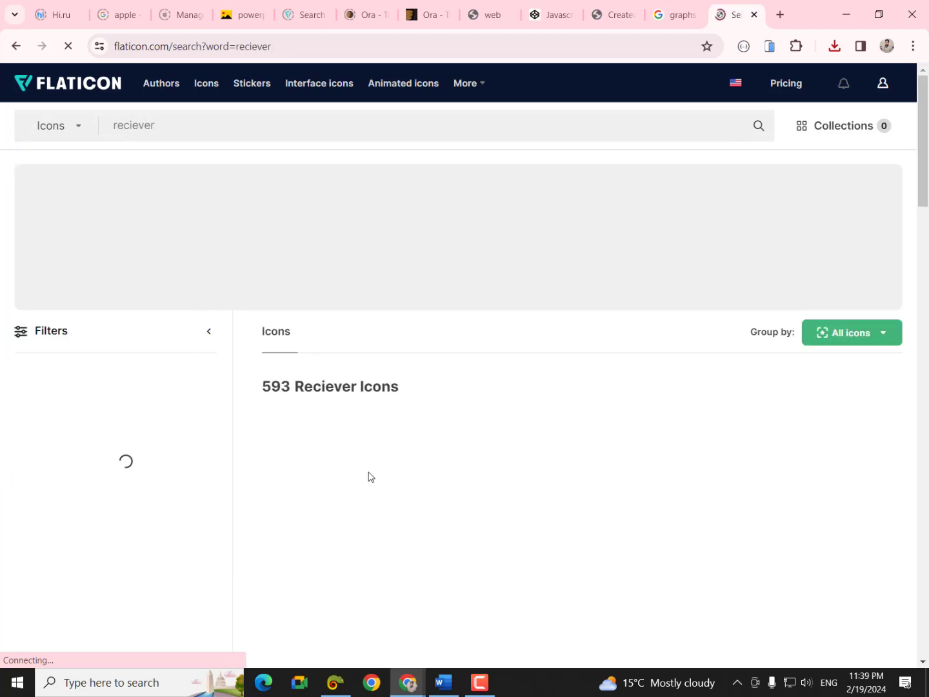
{"action": "scroll", "coordinate": [368, 475], "scroll_direction": "down", "scroll_amount": 3}
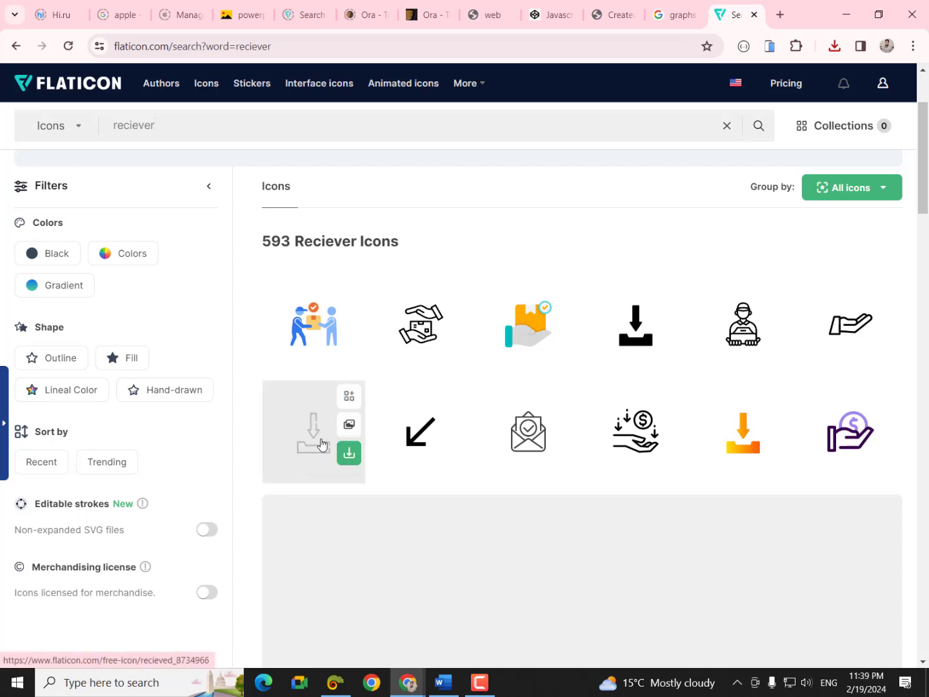
{"action": "mouse_move", "coordinate": [565, 395]}
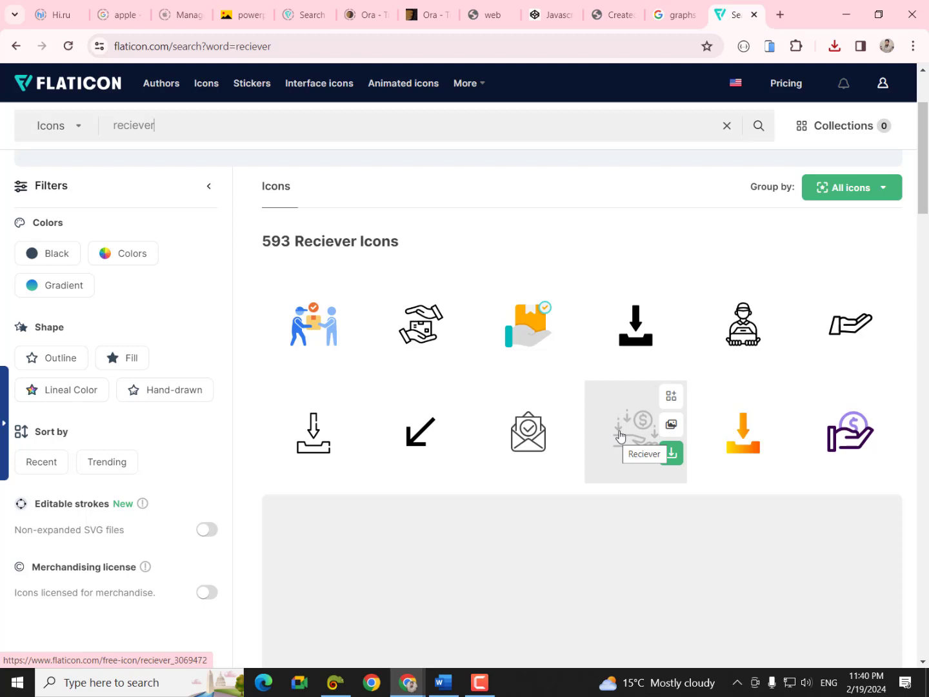
{"action": "scroll", "coordinate": [695, 487], "scroll_direction": "down", "scroll_amount": 5}
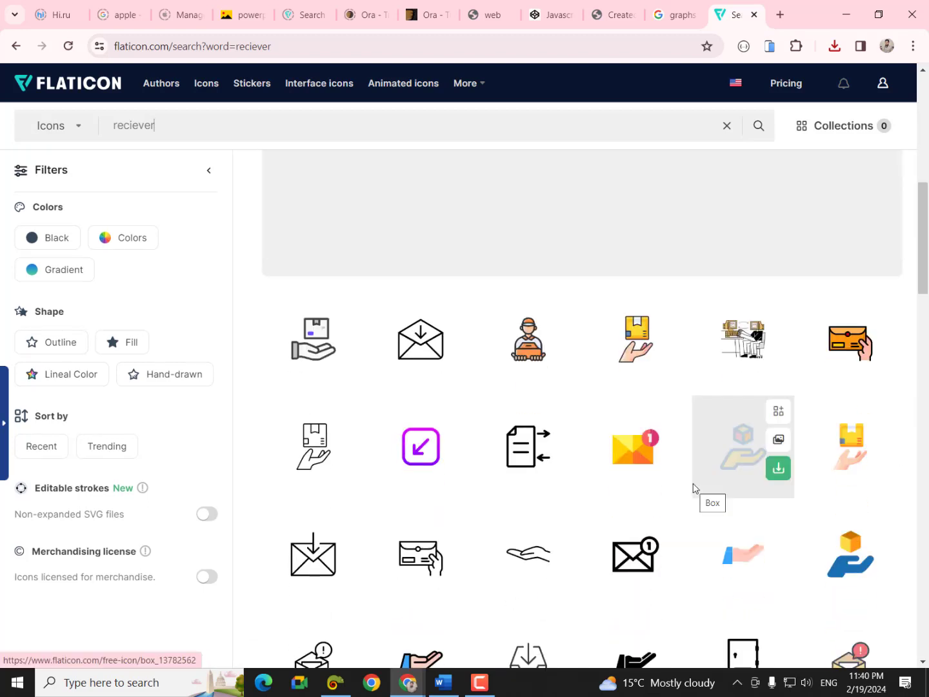
{"action": "scroll", "coordinate": [693, 488], "scroll_direction": "up", "scroll_amount": 8}
{"action": "scroll", "coordinate": [483, 550], "scroll_direction": "down", "scroll_amount": 3}
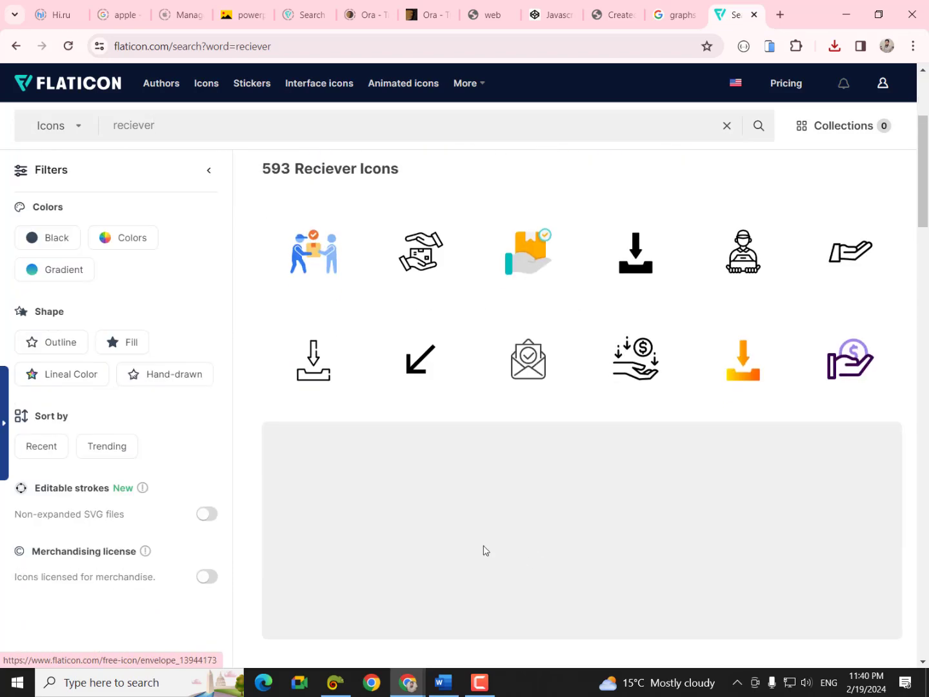
{"action": "left_click_drag", "start_coordinate": [171, 127], "coordinate": [99, 128]}
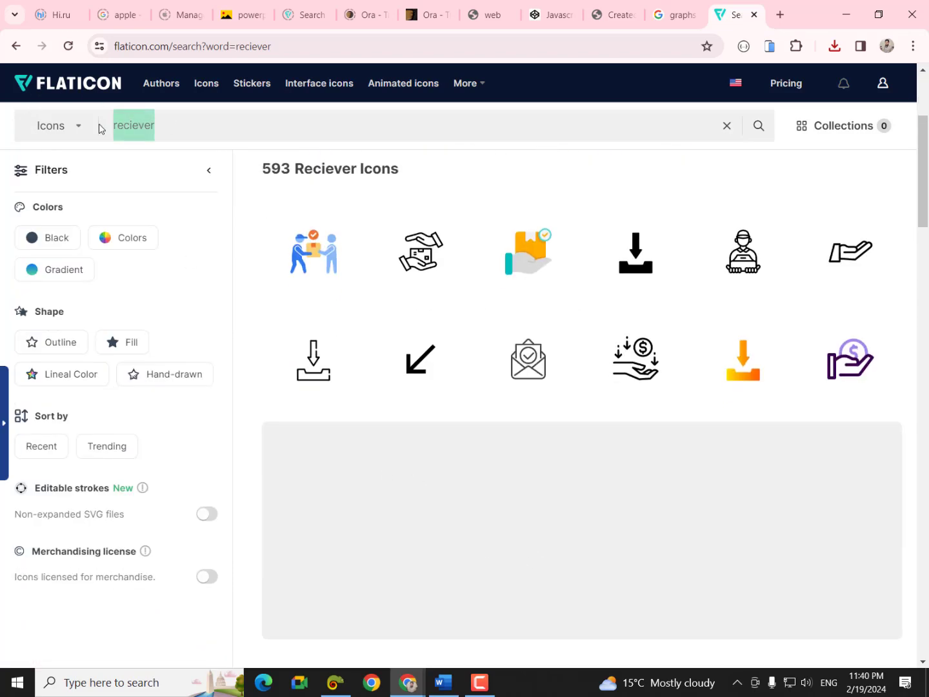
- Replace the search with 'phone' to list the 173,069 phone icons
{"action": "key", "text": "BackSpace"}
{"action": "type", "text": "p"}
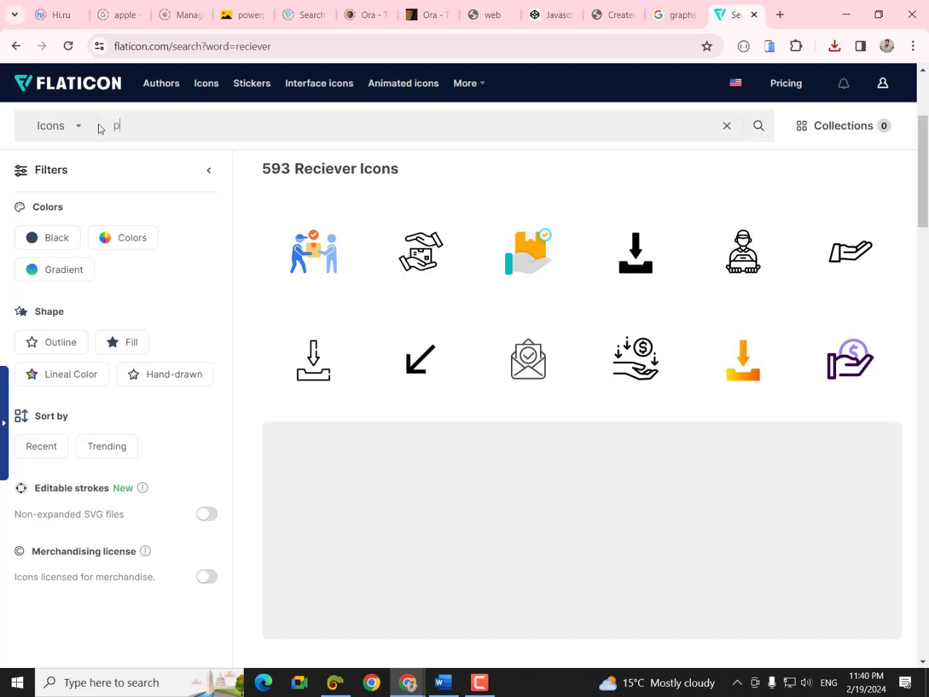
{"action": "type", "text": "hone"}
{"action": "key", "text": "Return"}
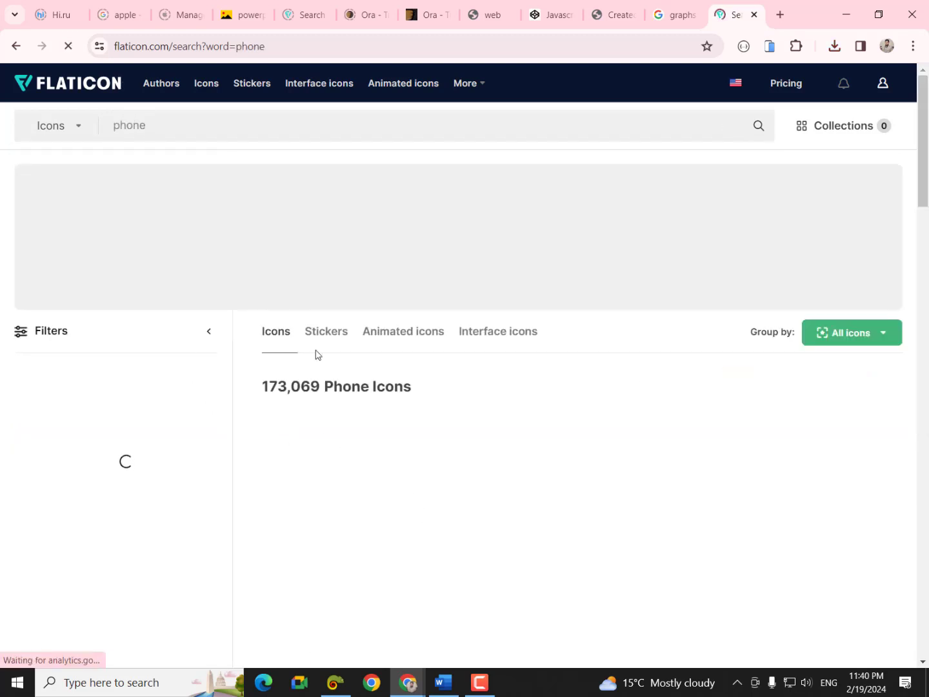
{"action": "scroll", "coordinate": [357, 492], "scroll_direction": "down", "scroll_amount": 3}
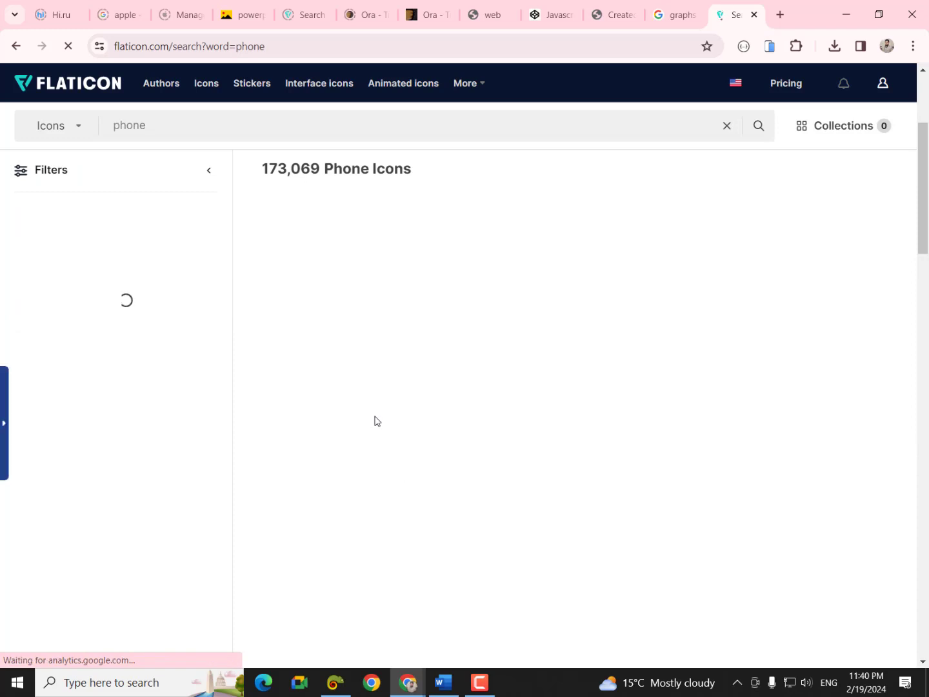
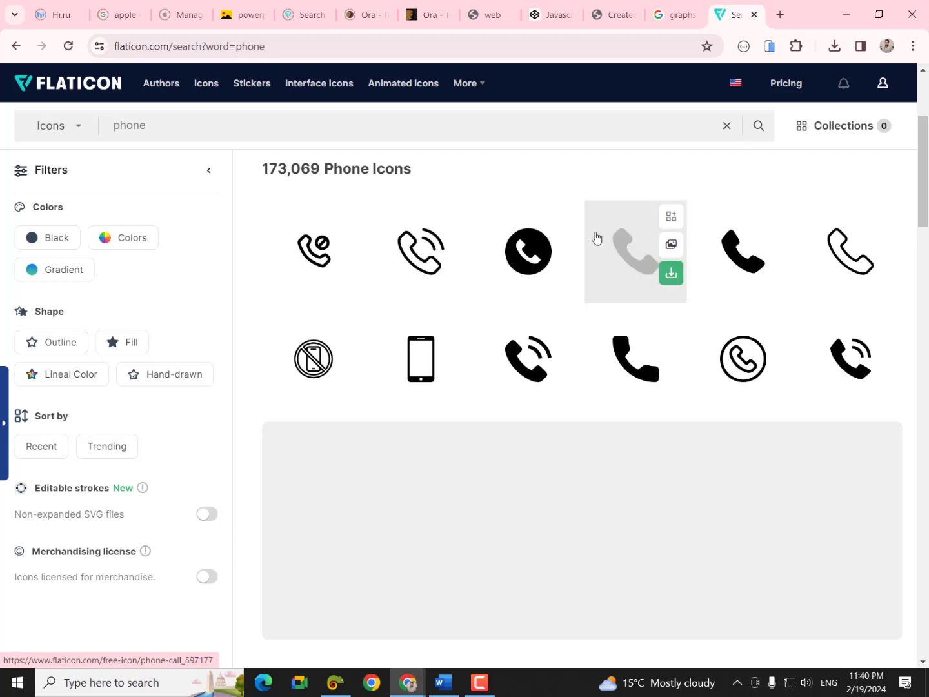
- Download the phone call icon as a free PNG (phone-call.png) and return to the Word CV
{"action": "left_click", "coordinate": [671, 274]}
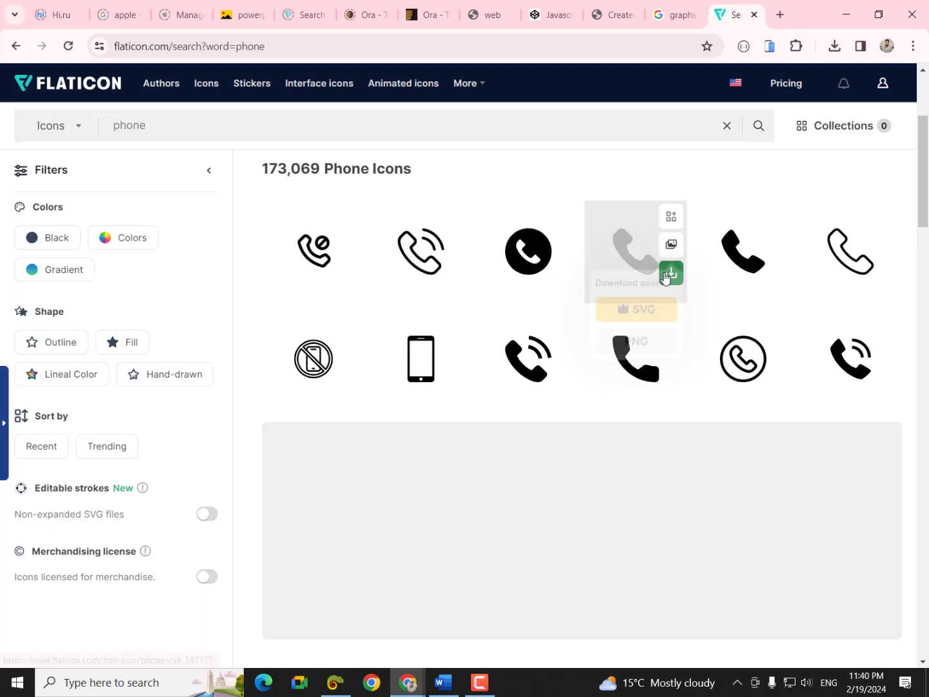
{"action": "left_click", "coordinate": [648, 369]}
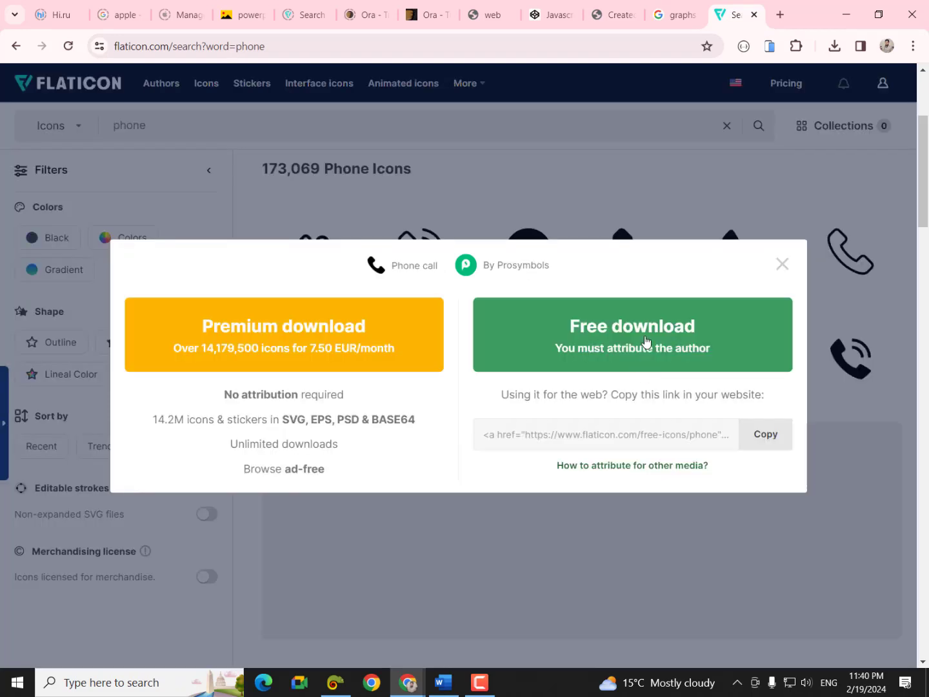
{"action": "left_click", "coordinate": [646, 344]}
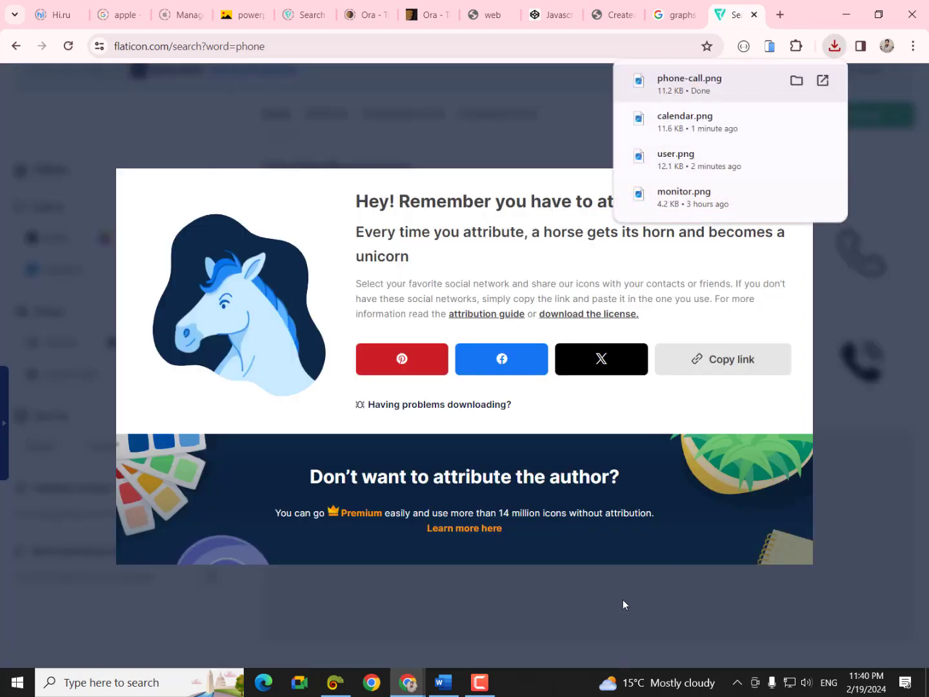
{"action": "left_click", "coordinate": [444, 683]}
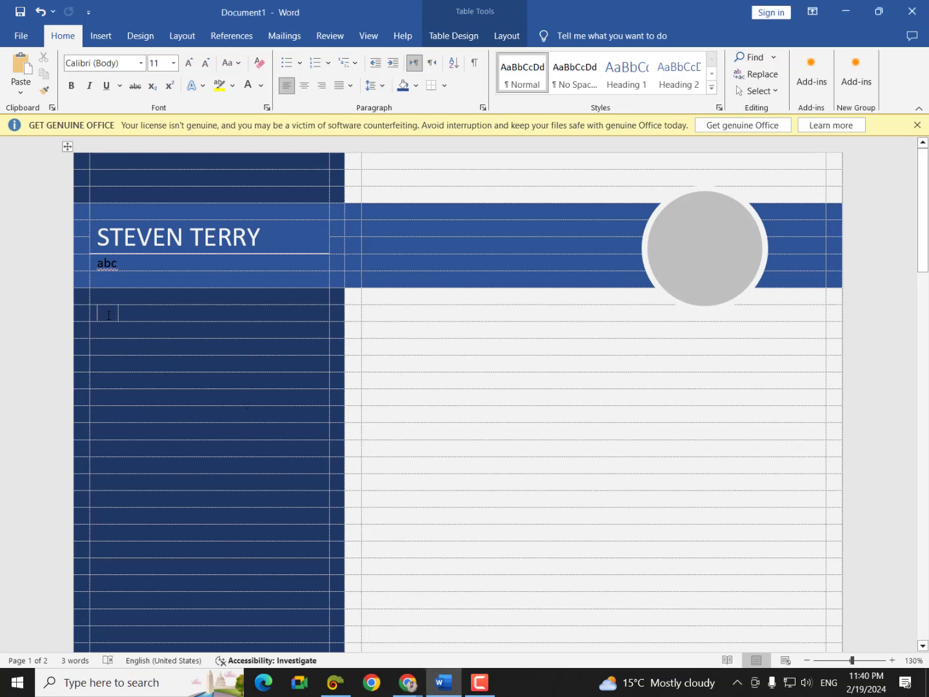
- Insert the 'user' person icon from the Downloads folder into the CV
{"action": "left_click", "coordinate": [102, 35]}
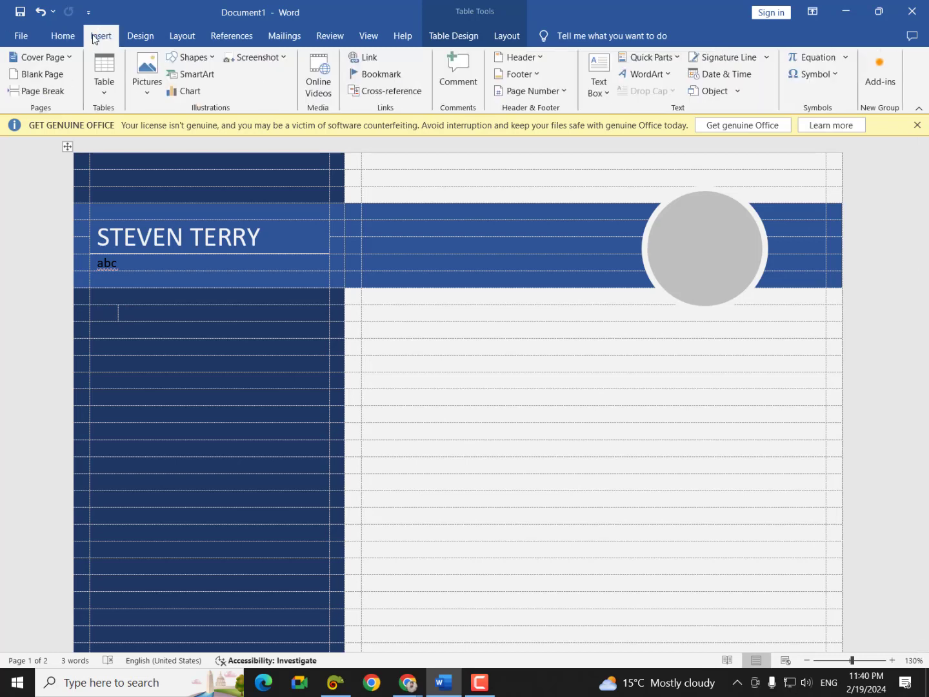
{"action": "left_click", "coordinate": [157, 84]}
{"action": "left_click", "coordinate": [177, 129]}
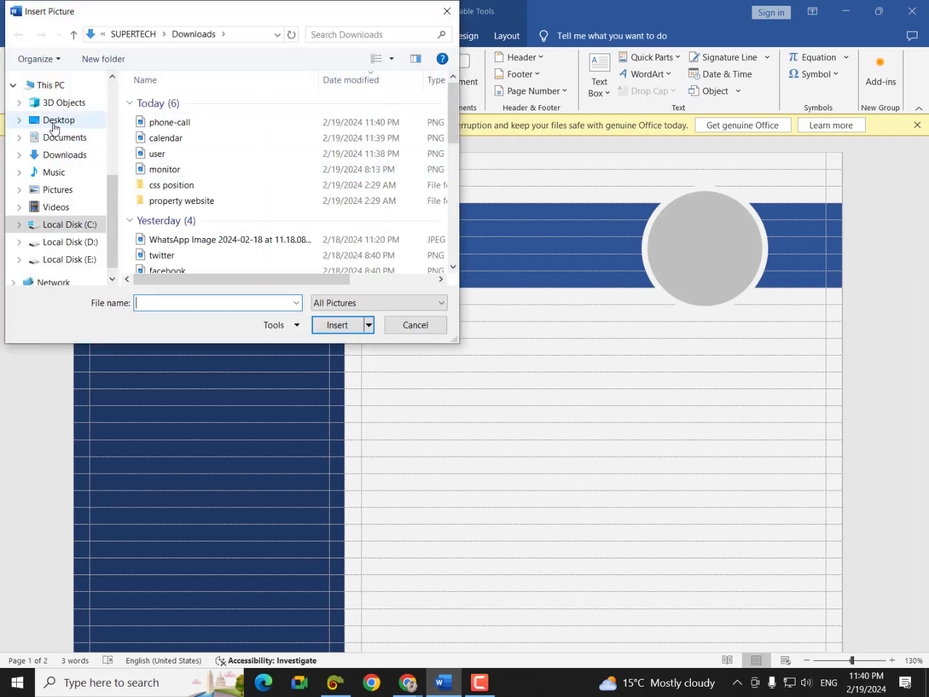
{"action": "left_click", "coordinate": [59, 156]}
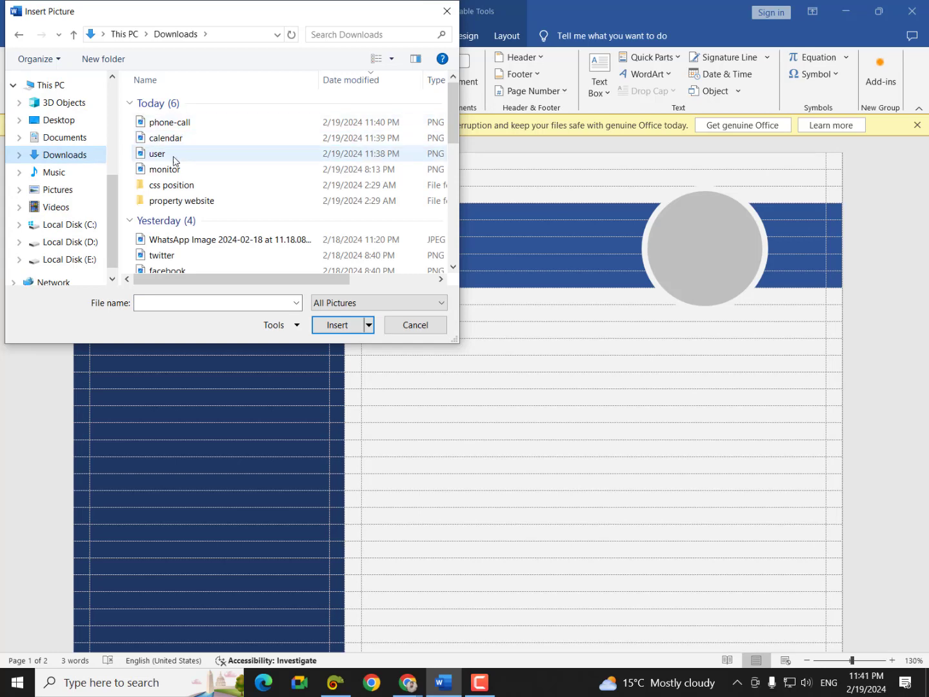
{"action": "left_click", "coordinate": [173, 155]}
{"action": "left_click", "coordinate": [321, 320]}
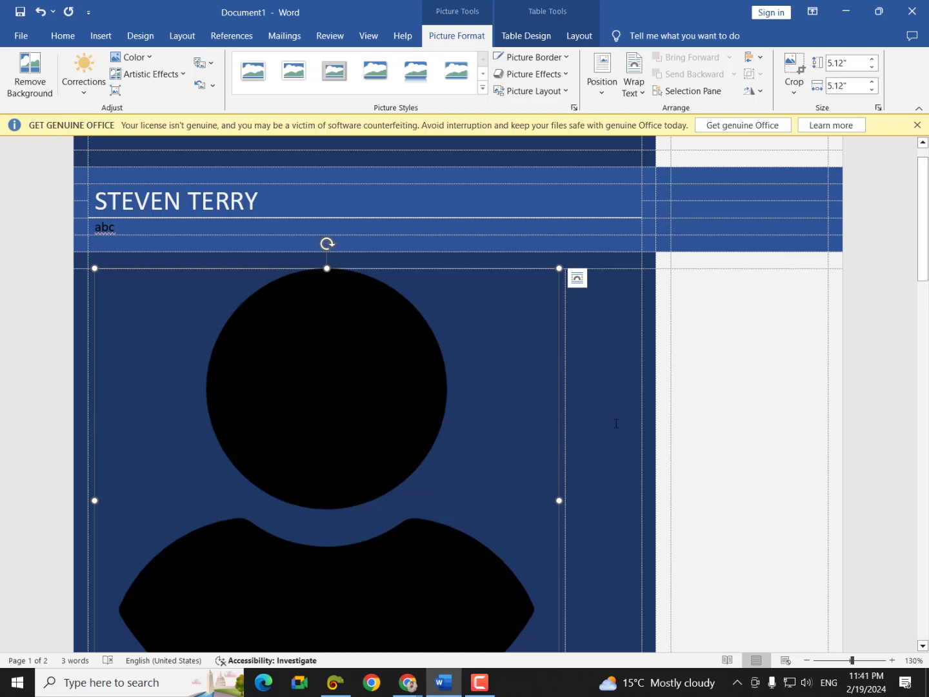
- Set the person icon to Behind Text and shrink it to a tiny icon in the sidebar
{"action": "left_click", "coordinate": [577, 279]}
{"action": "left_click", "coordinate": [686, 420]}
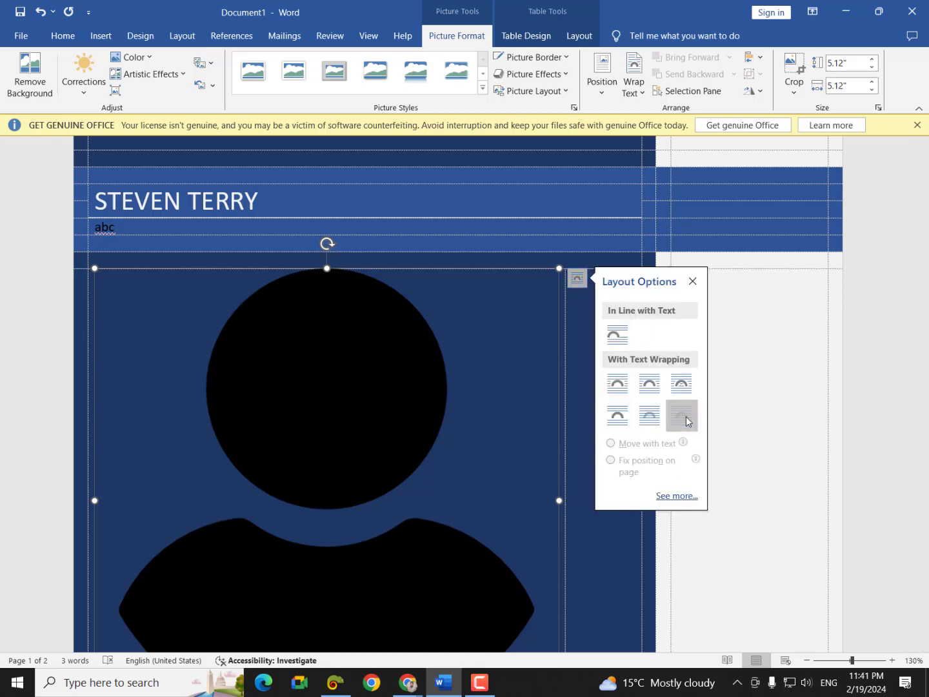
{"action": "scroll", "coordinate": [529, 516], "scroll_direction": "down", "scroll_amount": 3}
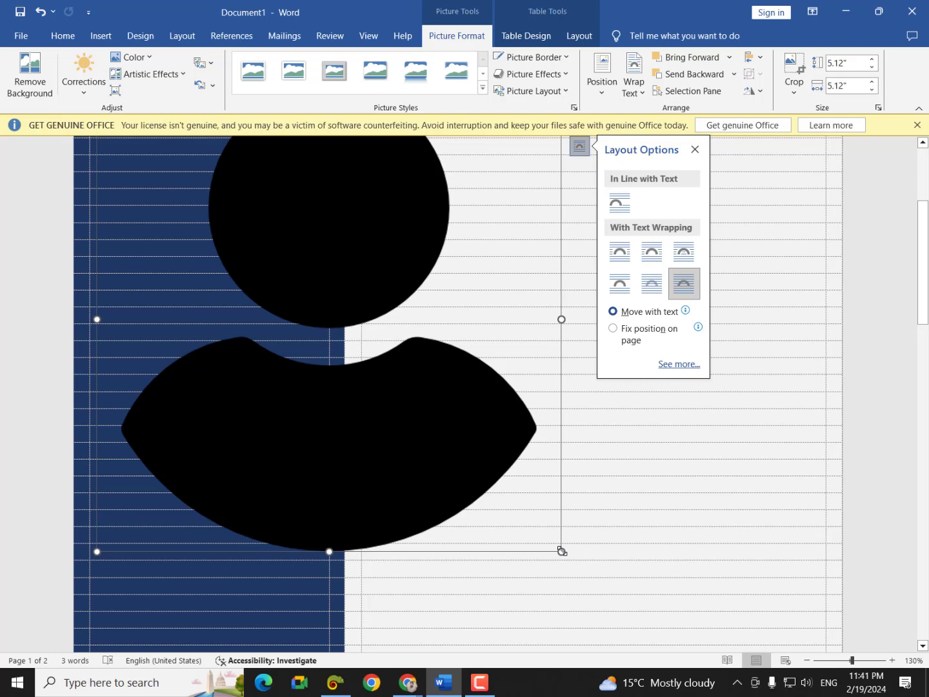
{"action": "left_click_drag", "start_coordinate": [561, 551], "coordinate": [190, 180]}
{"action": "scroll", "coordinate": [261, 331], "scroll_direction": "up", "scroll_amount": 4}
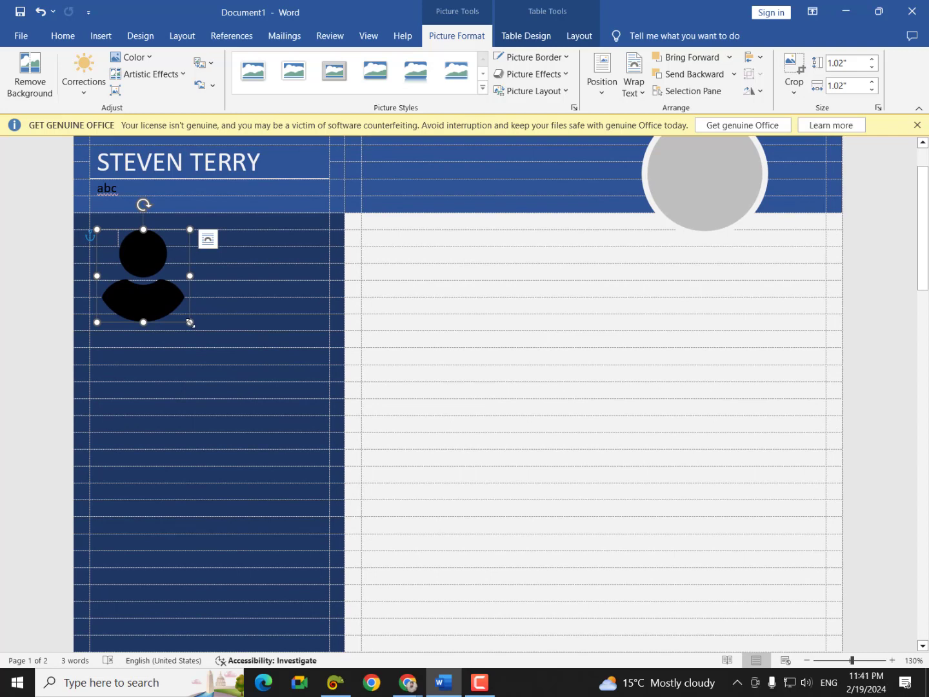
{"action": "left_click_drag", "start_coordinate": [191, 322], "coordinate": [106, 240]}
{"action": "left_click", "coordinate": [132, 288]}
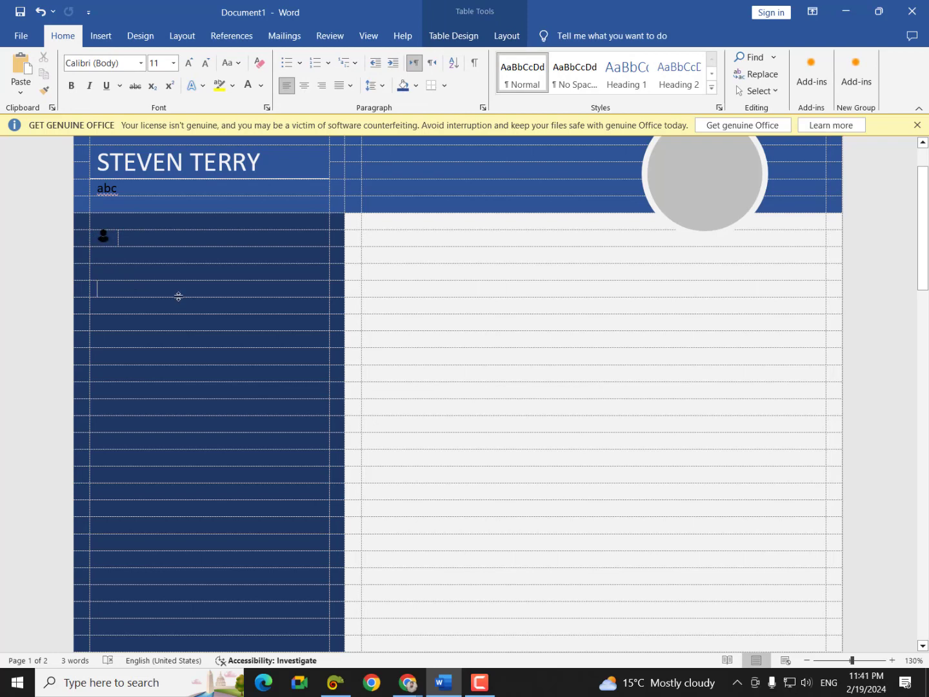
- Type 'name' beside the person icon and move to the next row
{"action": "scroll", "coordinate": [170, 291], "scroll_direction": "up", "scroll_amount": 1}
{"action": "left_click", "coordinate": [147, 283]}
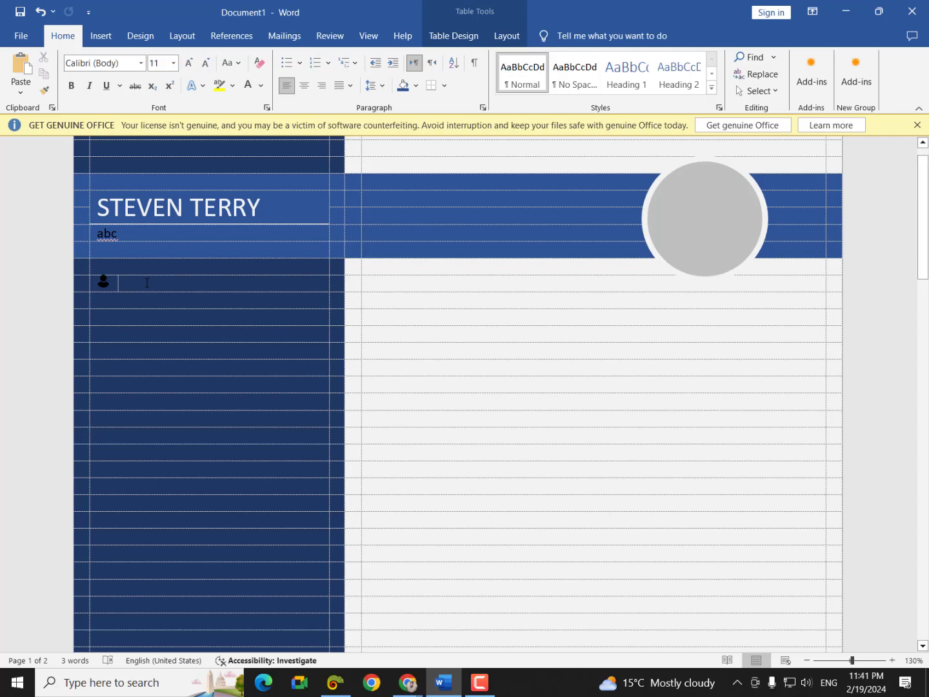
{"action": "type", "text": "name"}
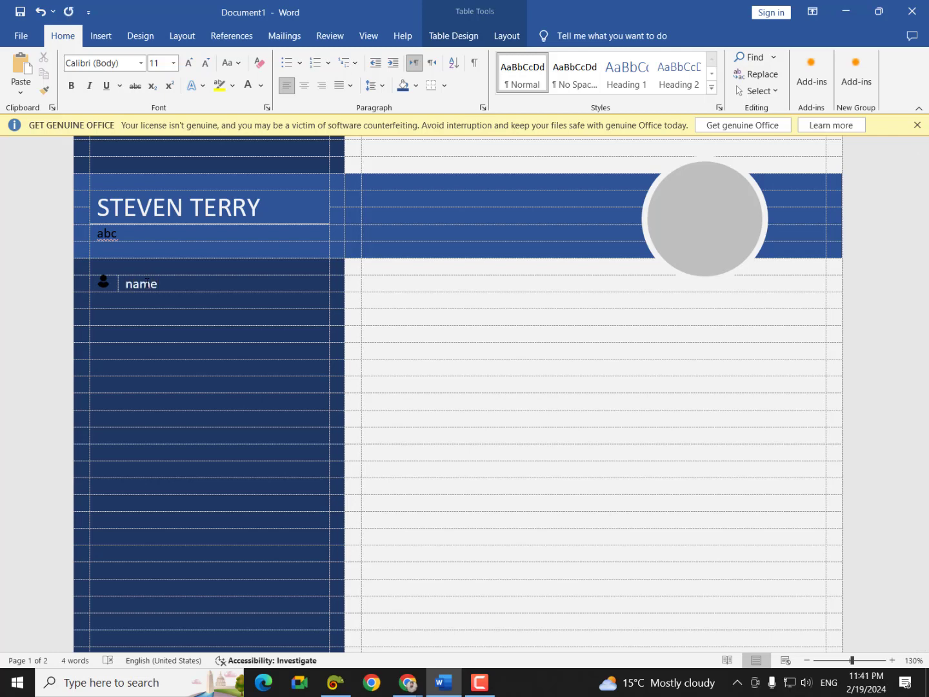
{"action": "key", "text": "Return"}
{"action": "key", "text": "Return"}
- Split the empty cell below into two columns with a narrow left icon cell
{"action": "right_click", "coordinate": [115, 317]}
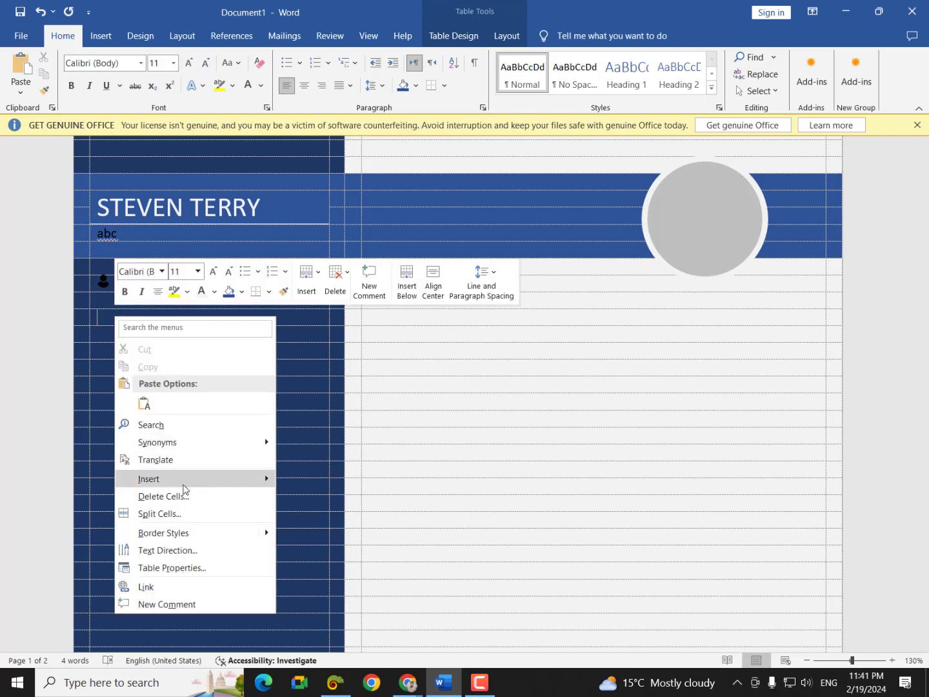
{"action": "left_click", "coordinate": [180, 511]}
{"action": "left_click", "coordinate": [412, 364]}
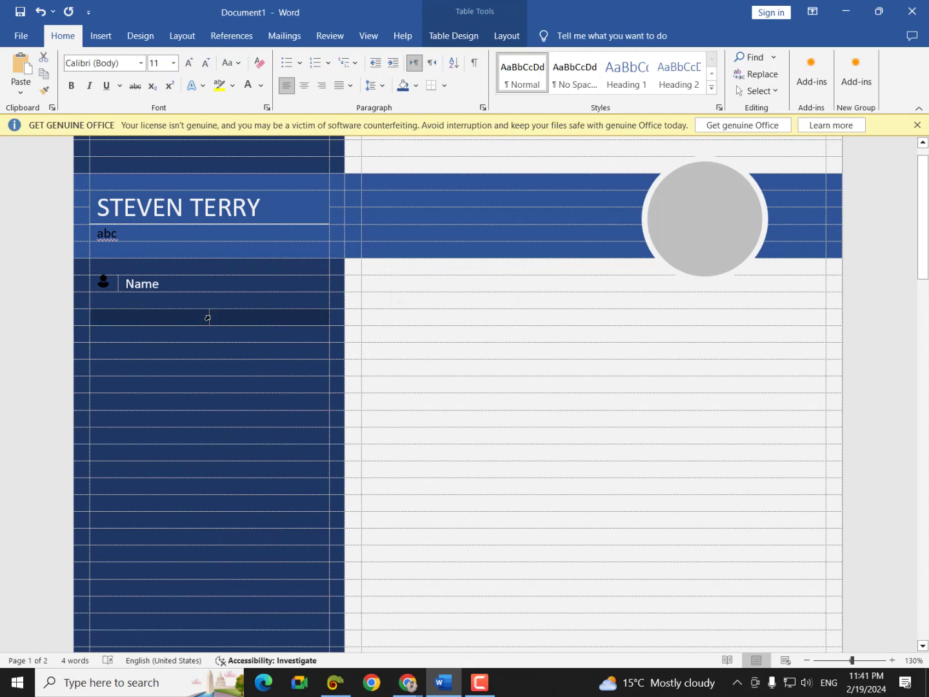
{"action": "left_click_drag", "start_coordinate": [207, 317], "coordinate": [118, 329]}
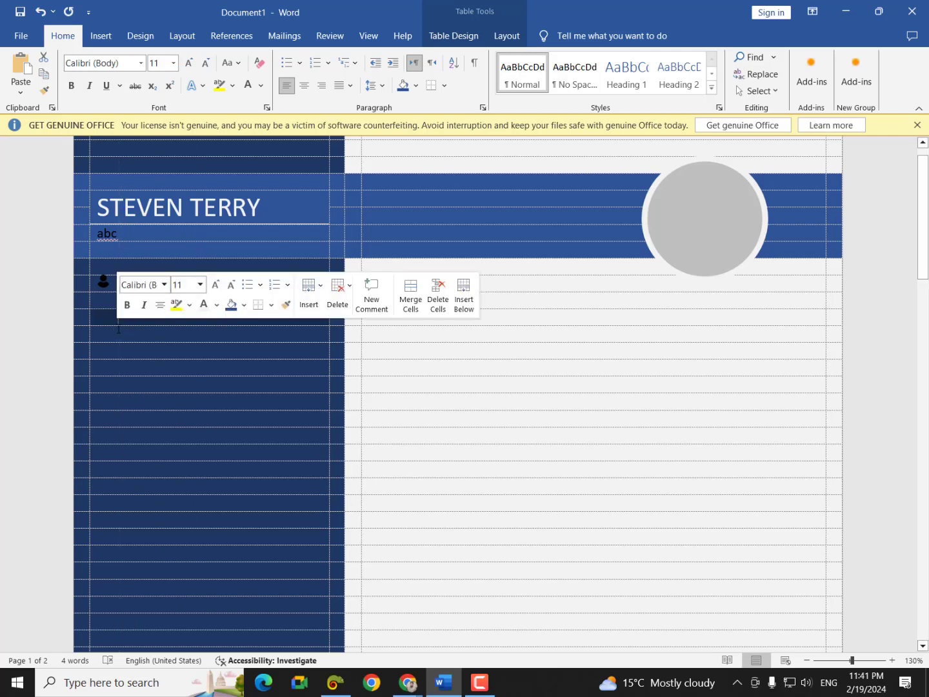
{"action": "left_click", "coordinate": [104, 322]}
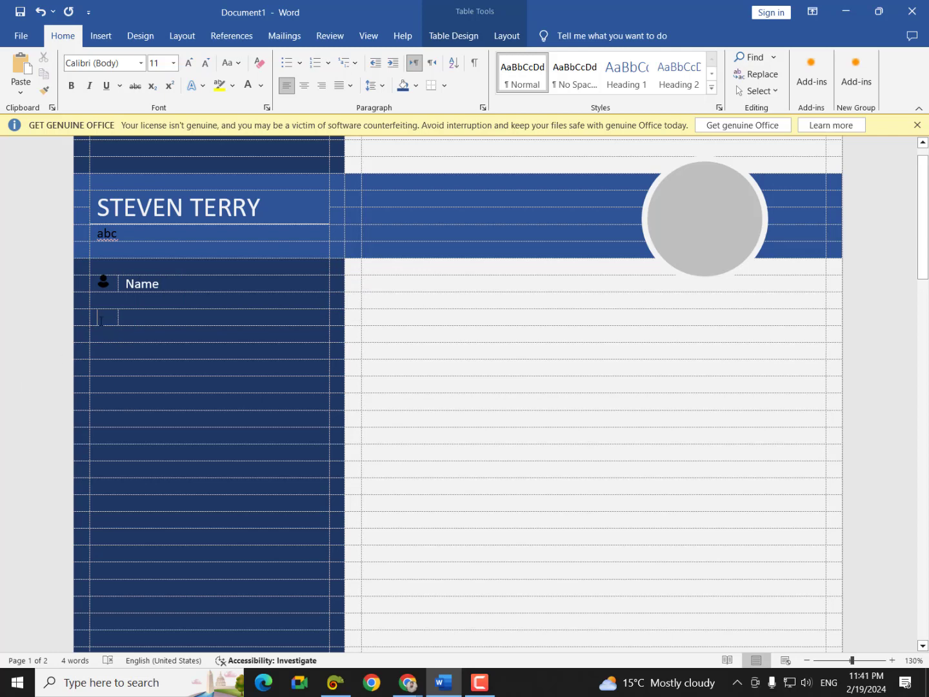
- Insert calendar.png into the narrow cell and set it to In Front of Text
{"action": "left_click", "coordinate": [101, 35]}
{"action": "left_click", "coordinate": [140, 73]}
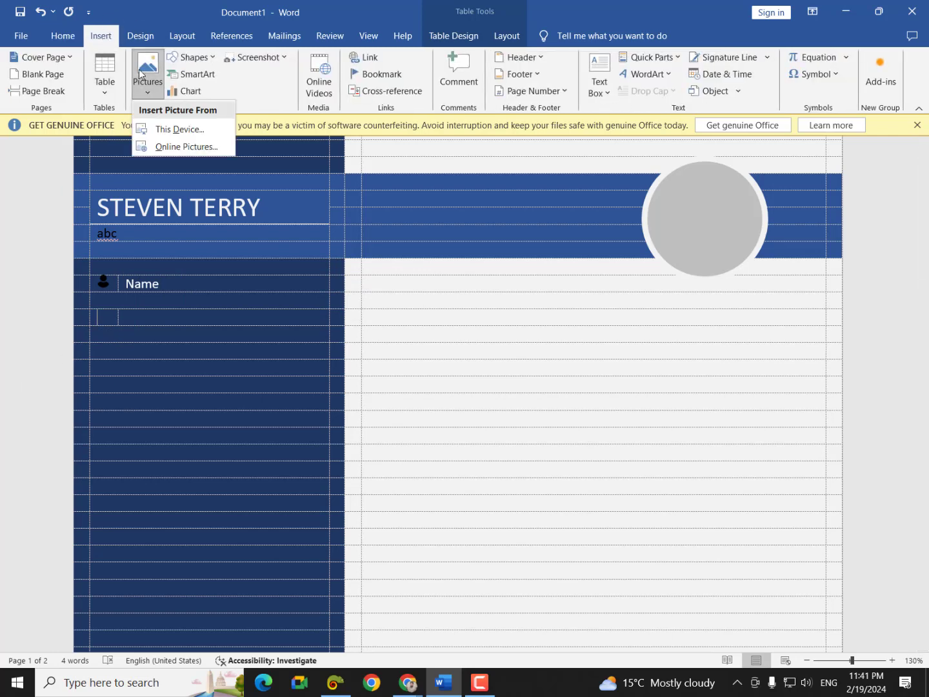
{"action": "left_click", "coordinate": [160, 130]}
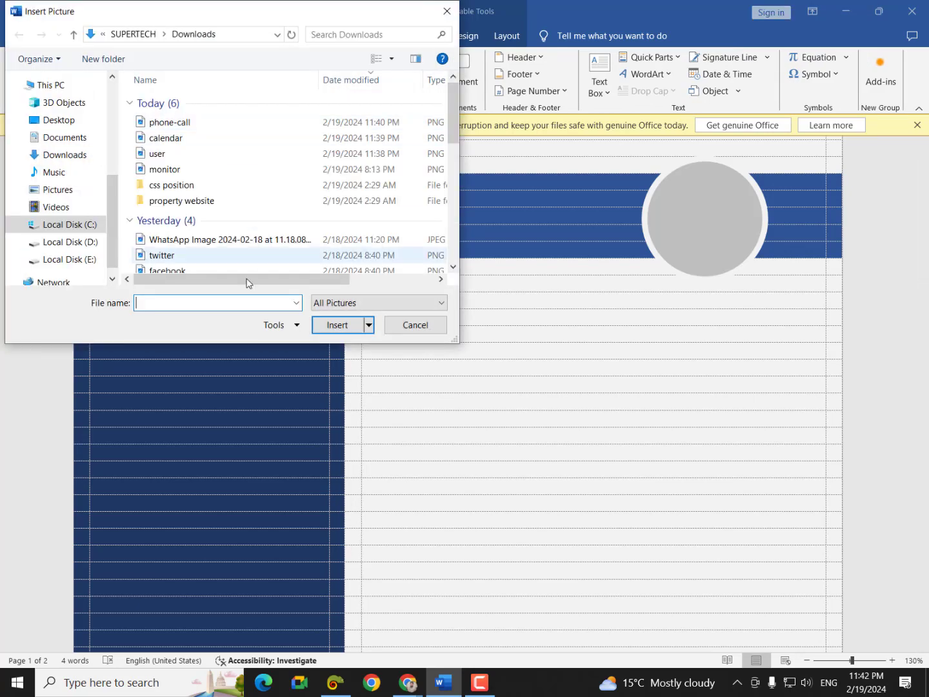
{"action": "double_click", "coordinate": [173, 140]}
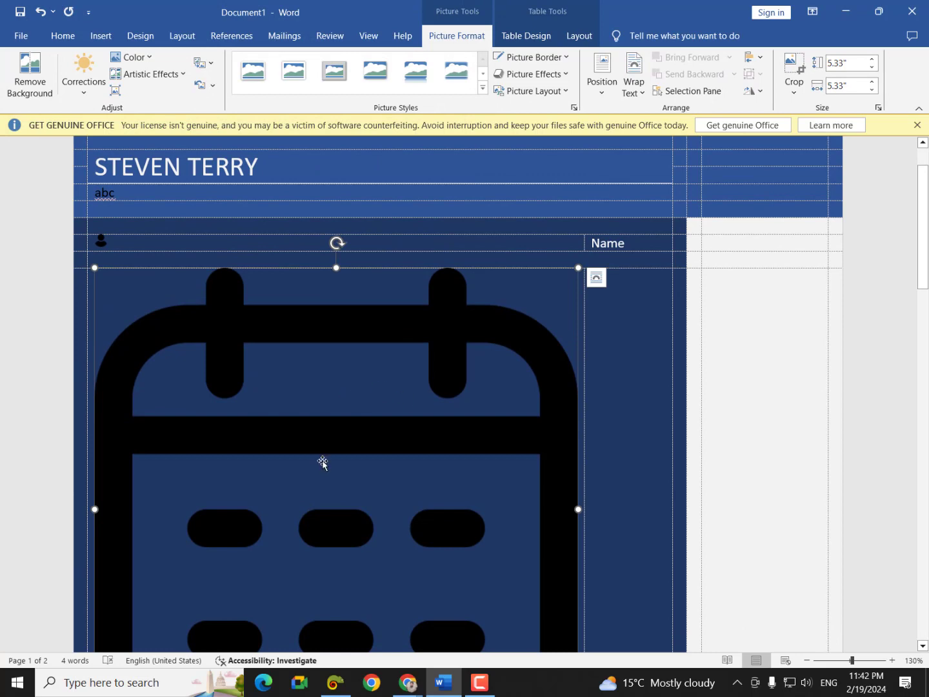
{"action": "left_click", "coordinate": [597, 278]}
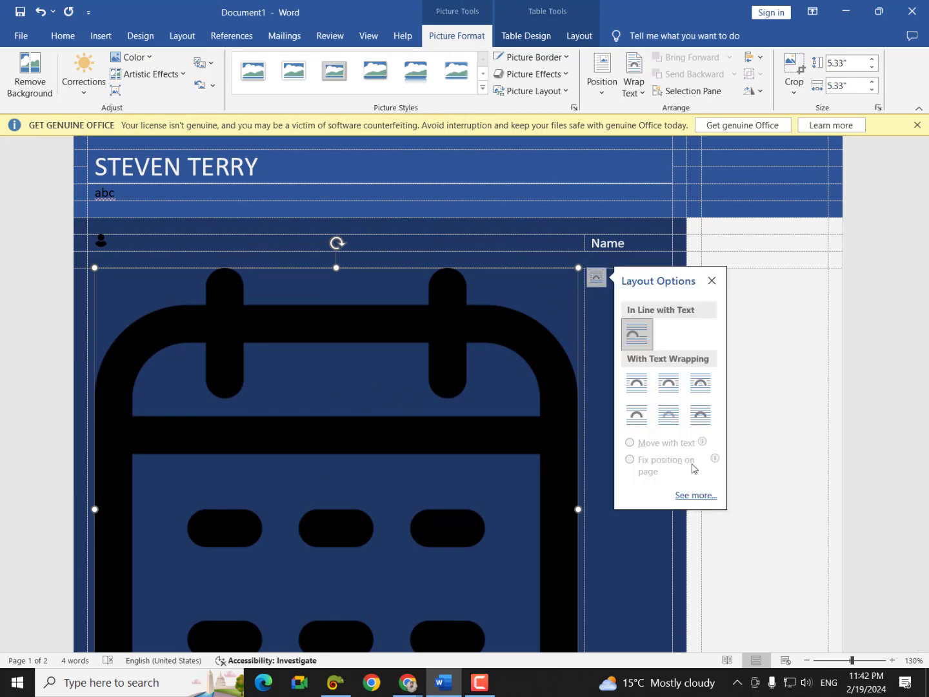
{"action": "left_click", "coordinate": [701, 415]}
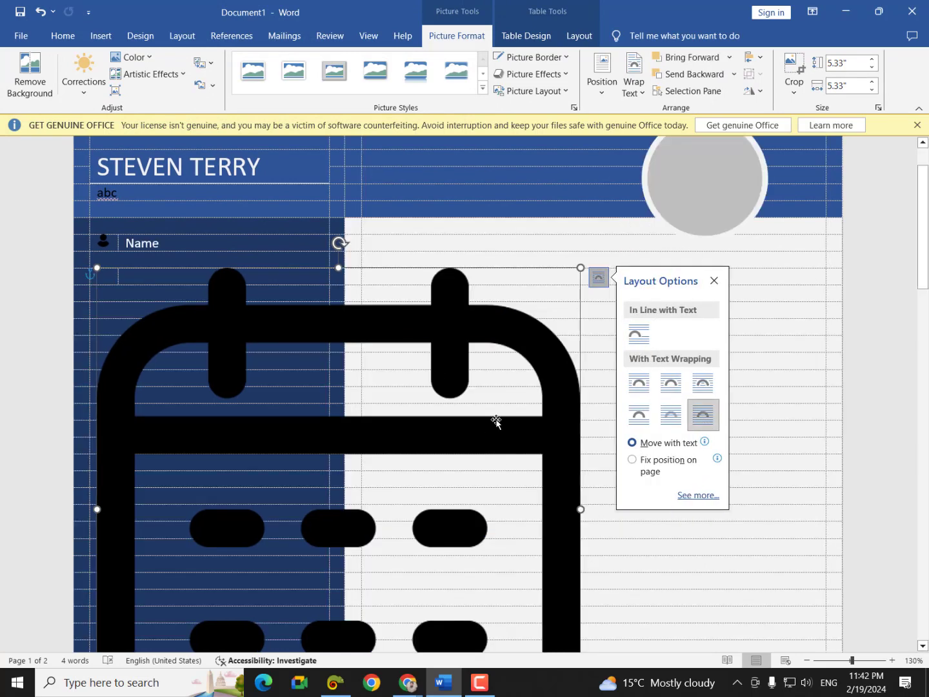
- Shrink the calendar picture to a small icon and type 'Calender' in the cell beside it
{"action": "scroll", "coordinate": [515, 451], "scroll_direction": "down", "scroll_amount": 3}
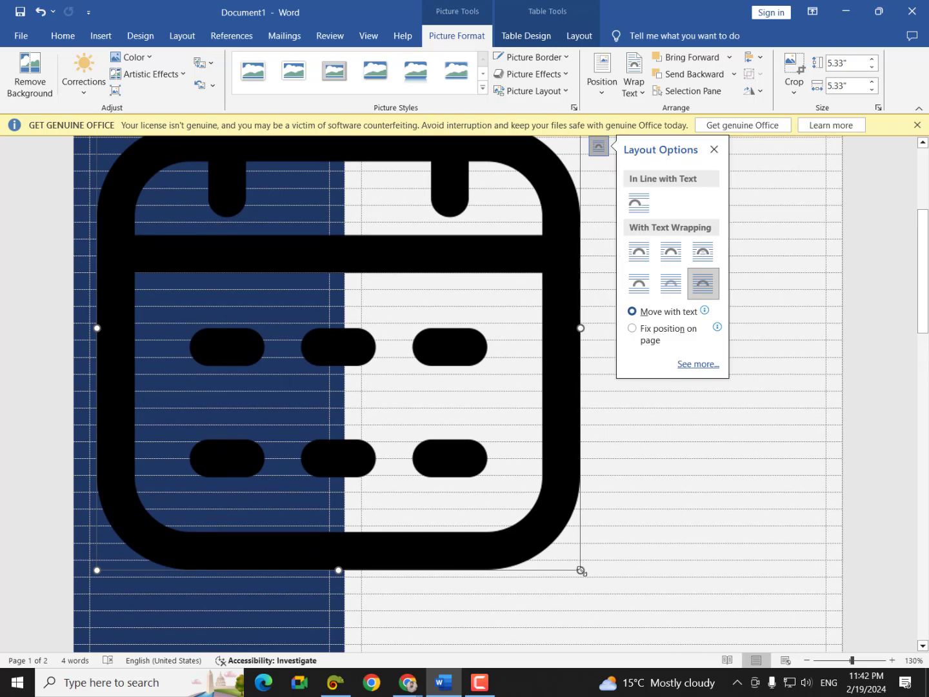
{"action": "left_click_drag", "start_coordinate": [580, 570], "coordinate": [227, 216]}
{"action": "scroll", "coordinate": [233, 273], "scroll_direction": "up", "scroll_amount": 4}
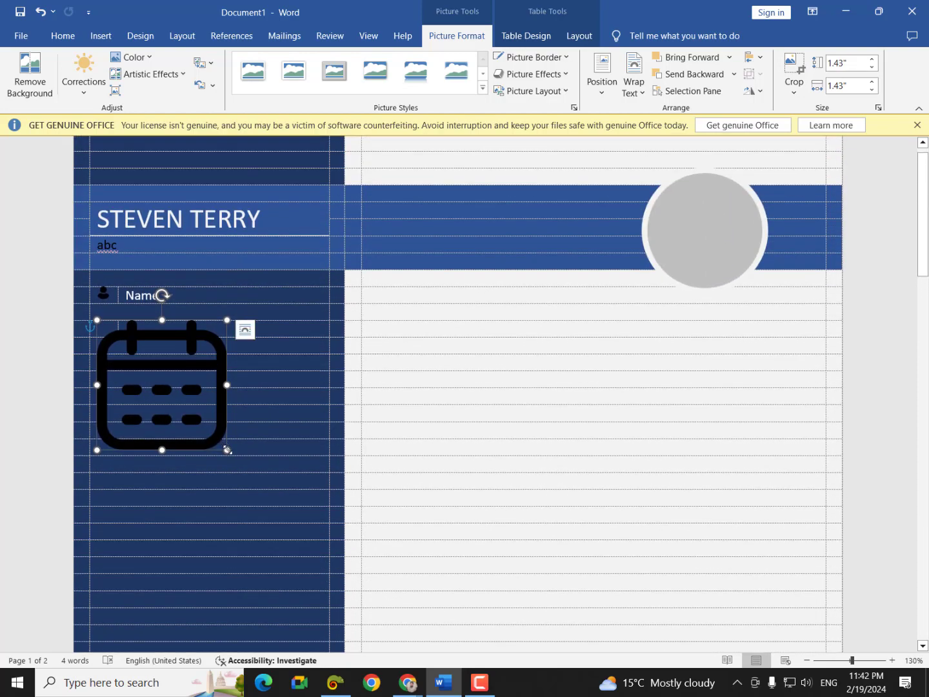
{"action": "left_click_drag", "start_coordinate": [227, 450], "coordinate": [111, 334]}
{"action": "left_click", "coordinate": [160, 334]}
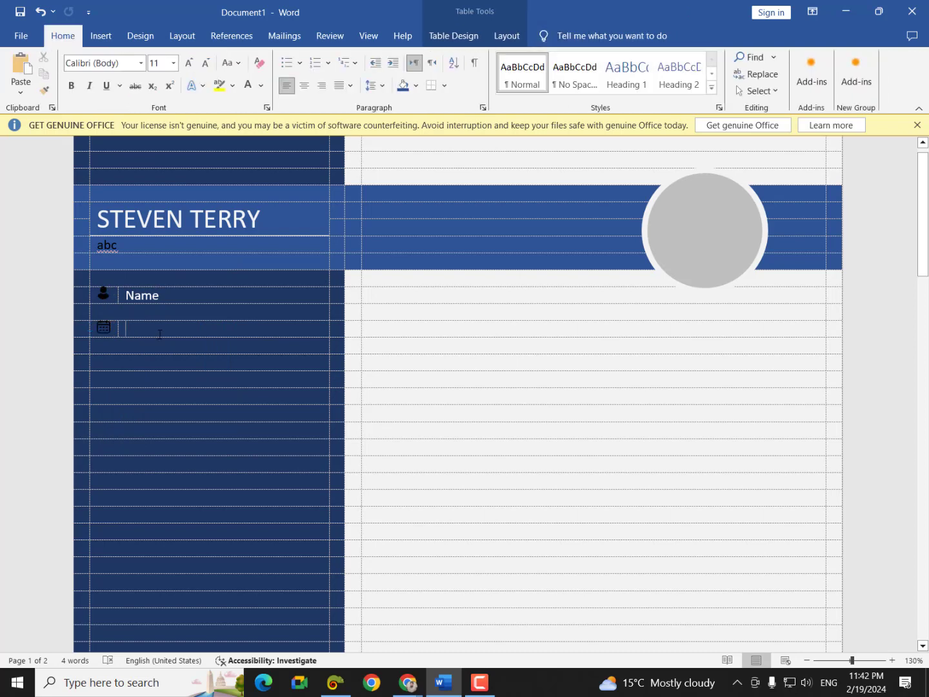
{"action": "type", "text": "Calend"}
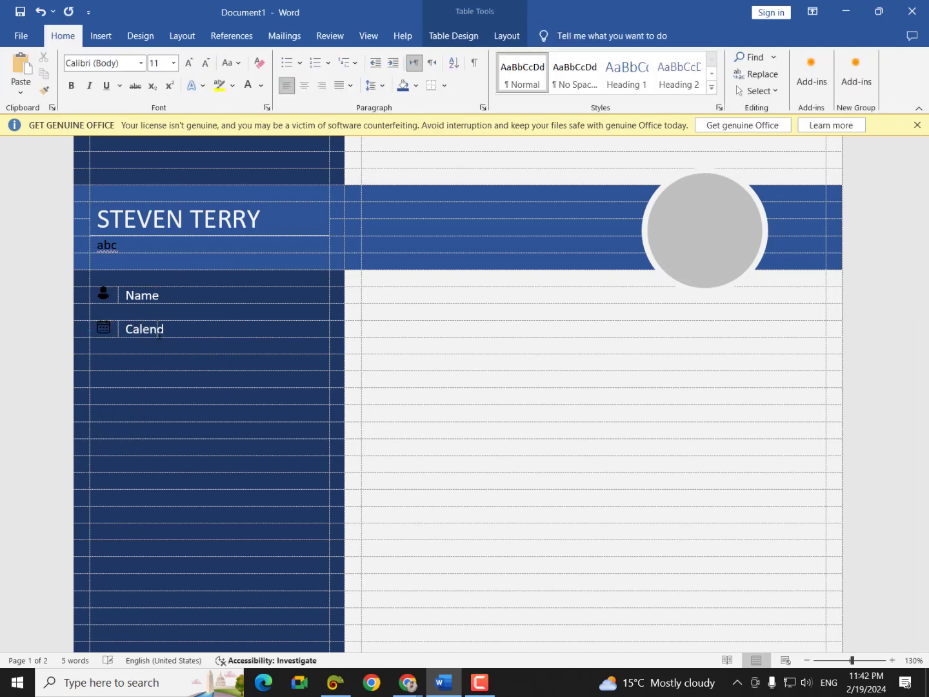
{"action": "type", "text": "er"}
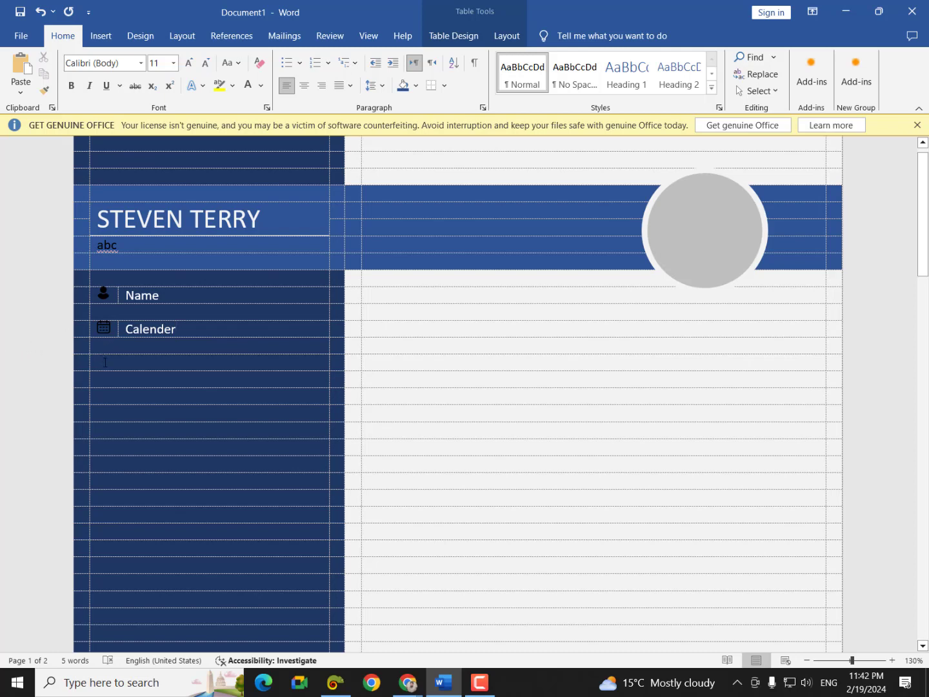
{"action": "left_click", "coordinate": [105, 363]}
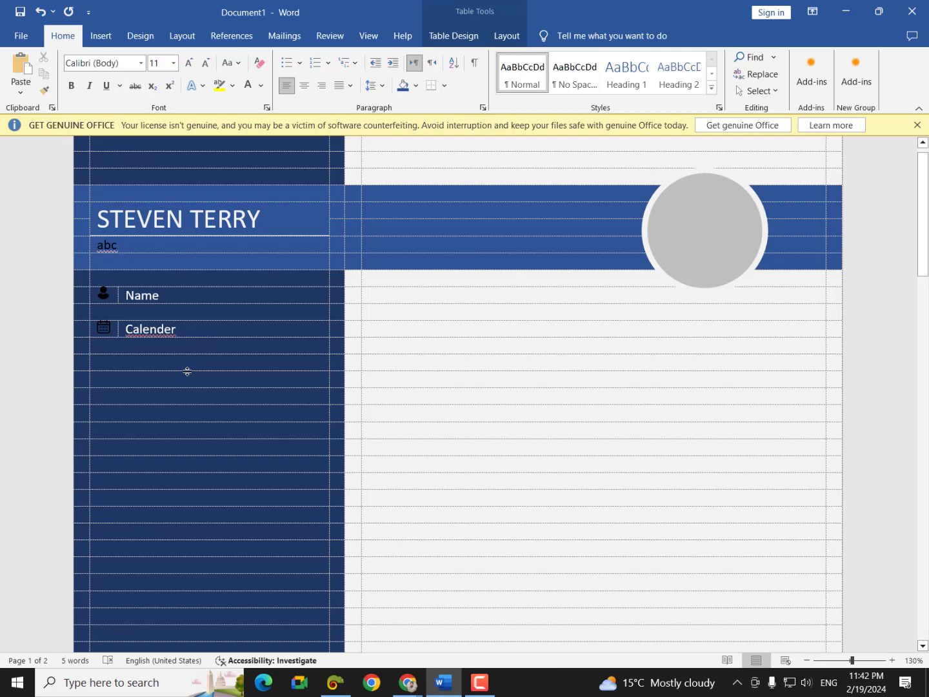
- Split the empty cell below Calender into two columns, narrowing the first to icon width
{"action": "right_click", "coordinate": [153, 362]}
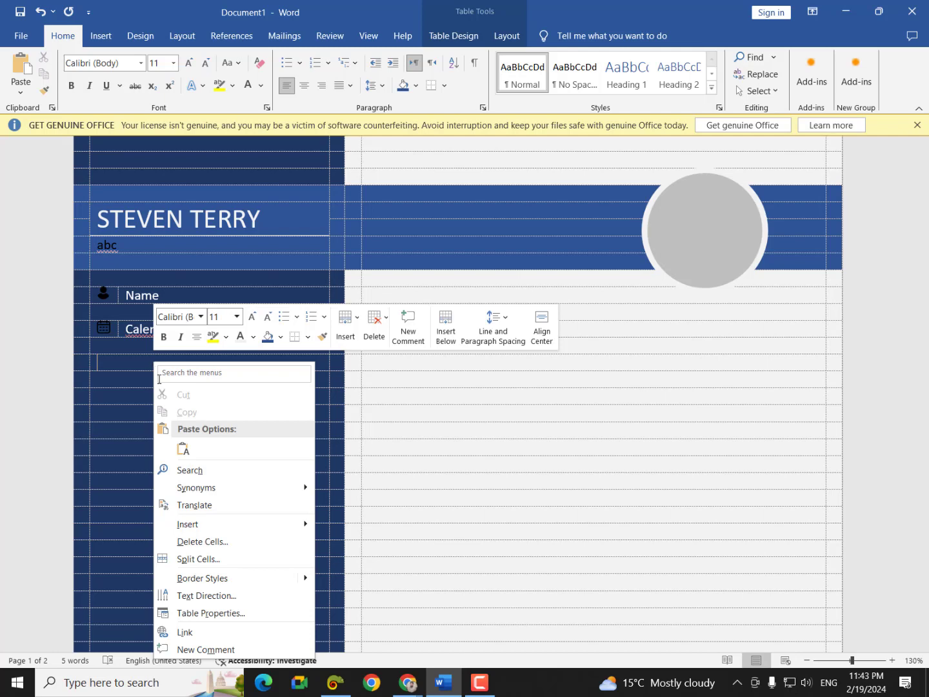
{"action": "left_click", "coordinate": [195, 561]}
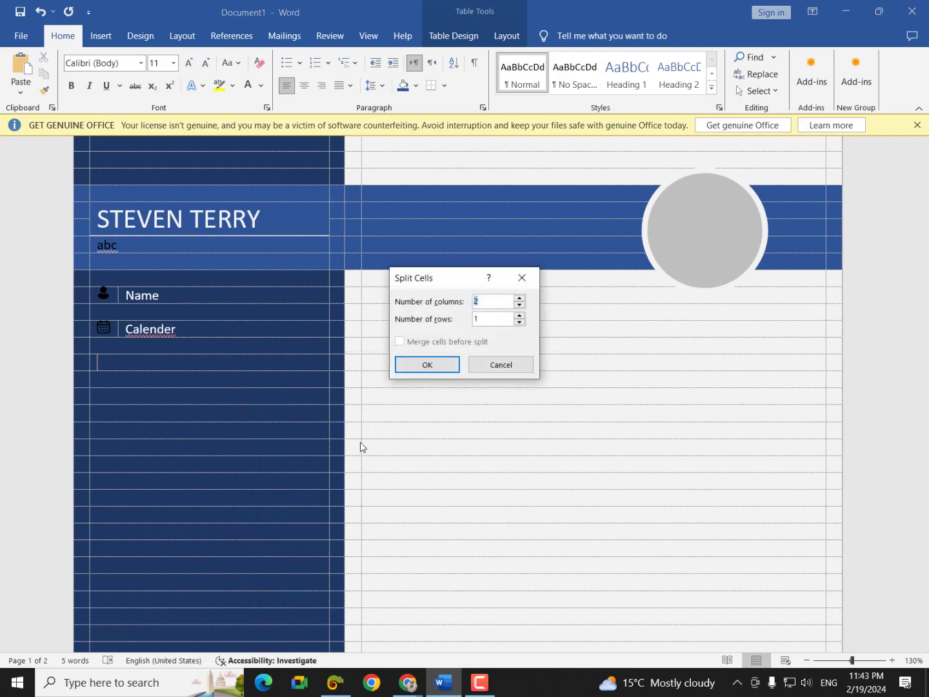
{"action": "left_click", "coordinate": [426, 365]}
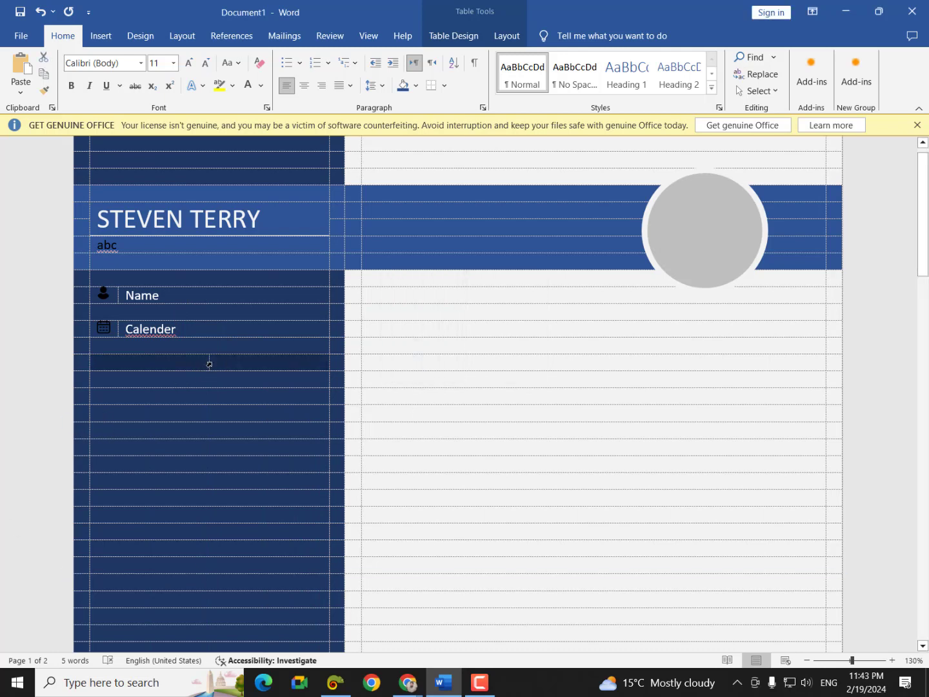
{"action": "left_click_drag", "start_coordinate": [207, 363], "coordinate": [118, 378]}
{"action": "right_click", "coordinate": [119, 378]}
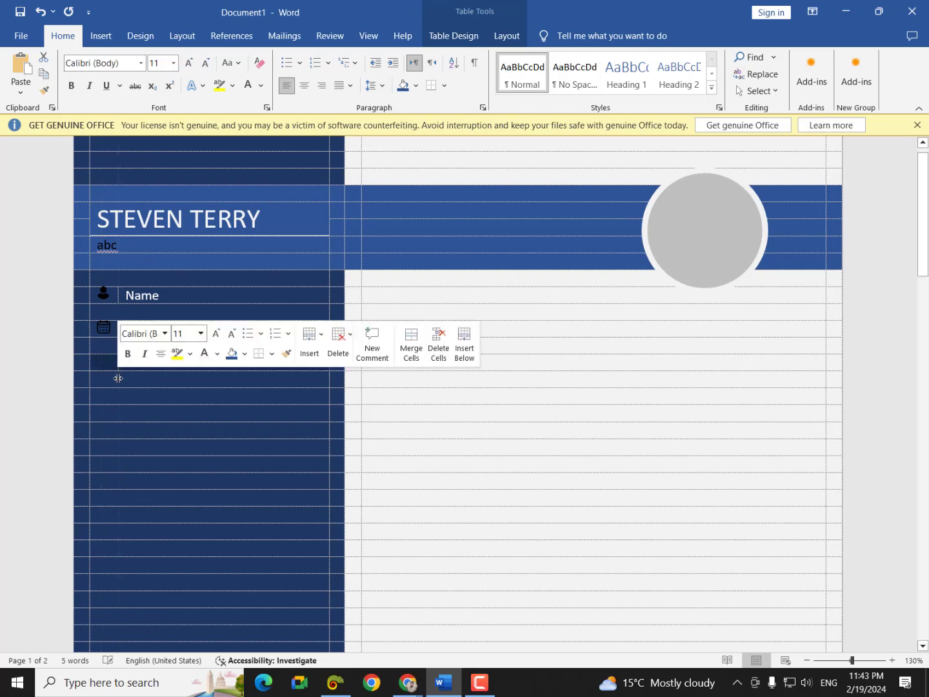
{"action": "left_click", "coordinate": [103, 365]}
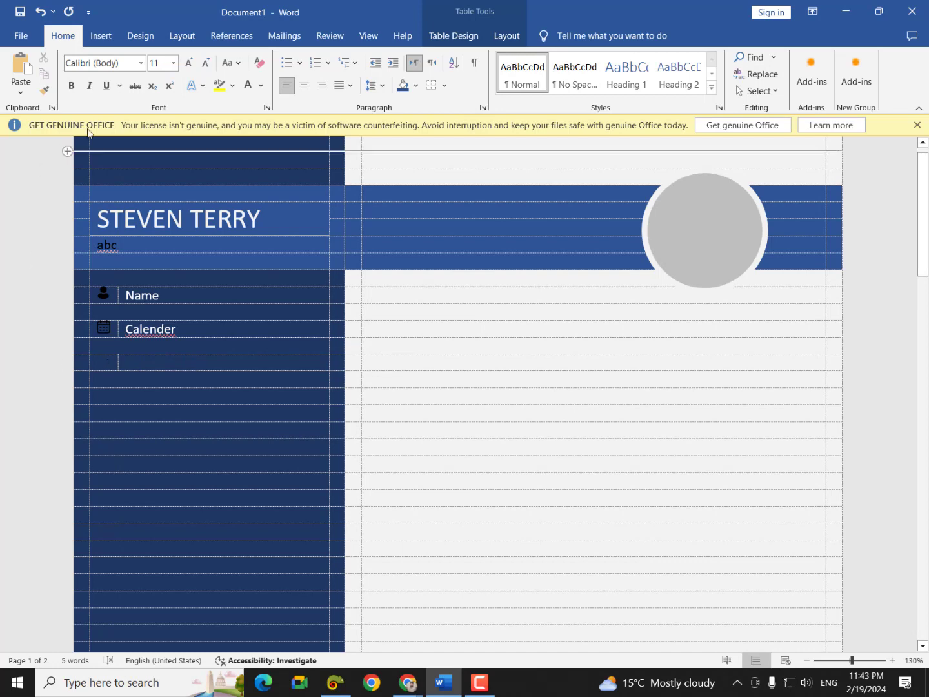
- Insert the phone-call image from this computer into the narrow cell
{"action": "left_click", "coordinate": [102, 36]}
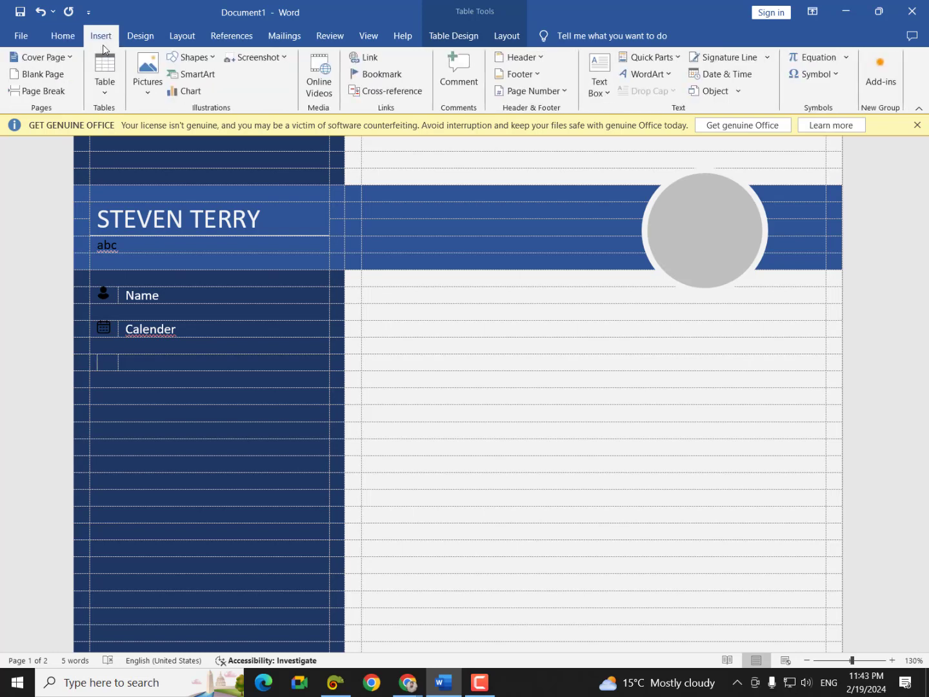
{"action": "left_click", "coordinate": [146, 69]}
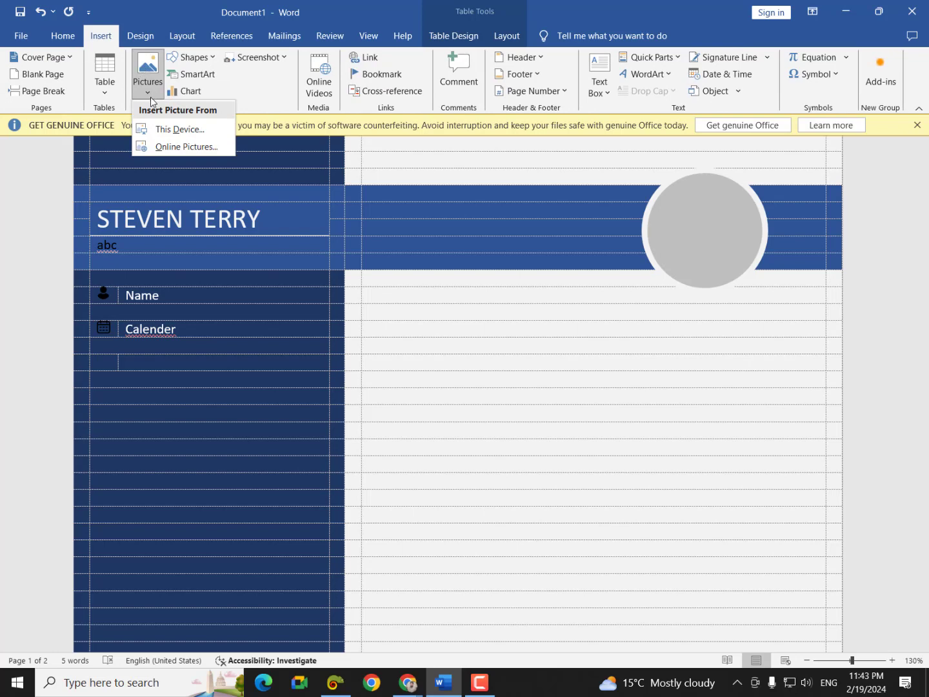
{"action": "left_click", "coordinate": [154, 129]}
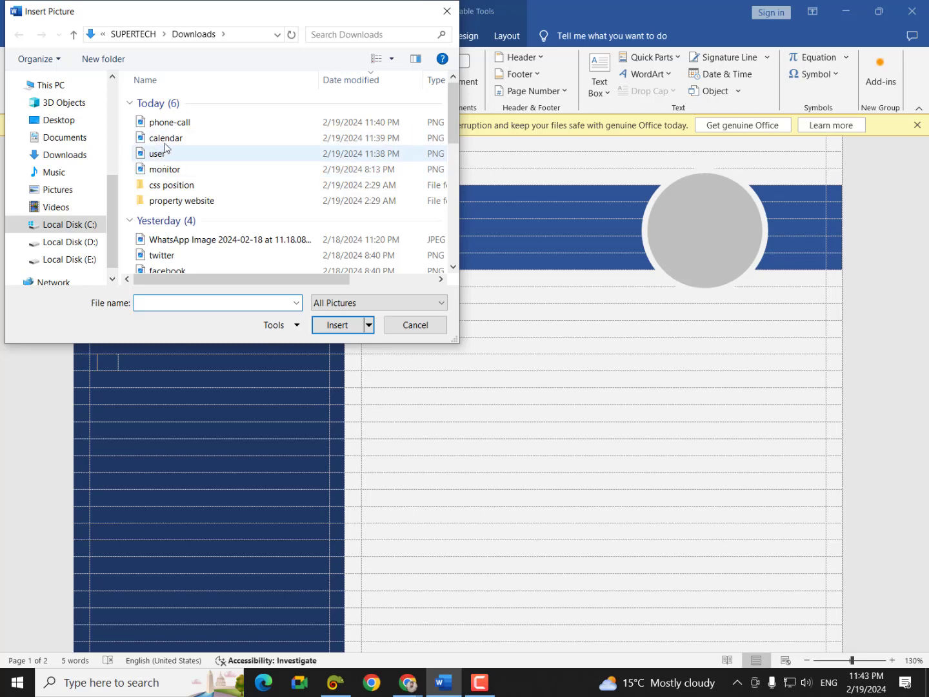
{"action": "left_click", "coordinate": [166, 125]}
{"action": "left_click", "coordinate": [325, 327]}
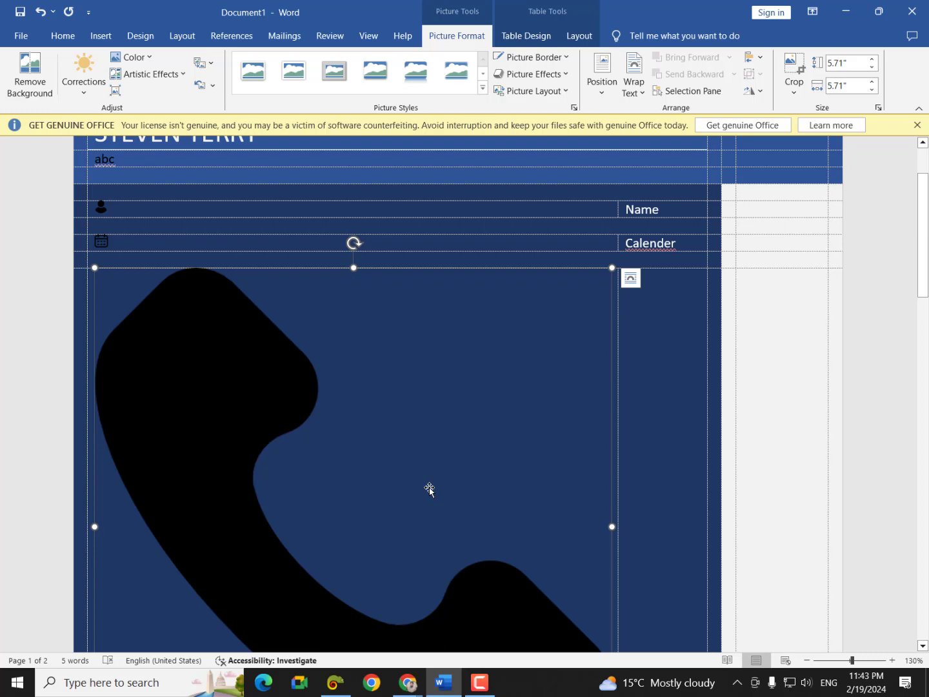
- Set the phone image to In Front of Text and shrink it to icon size in its cell
{"action": "scroll", "coordinate": [642, 454], "scroll_direction": "down", "scroll_amount": 3}
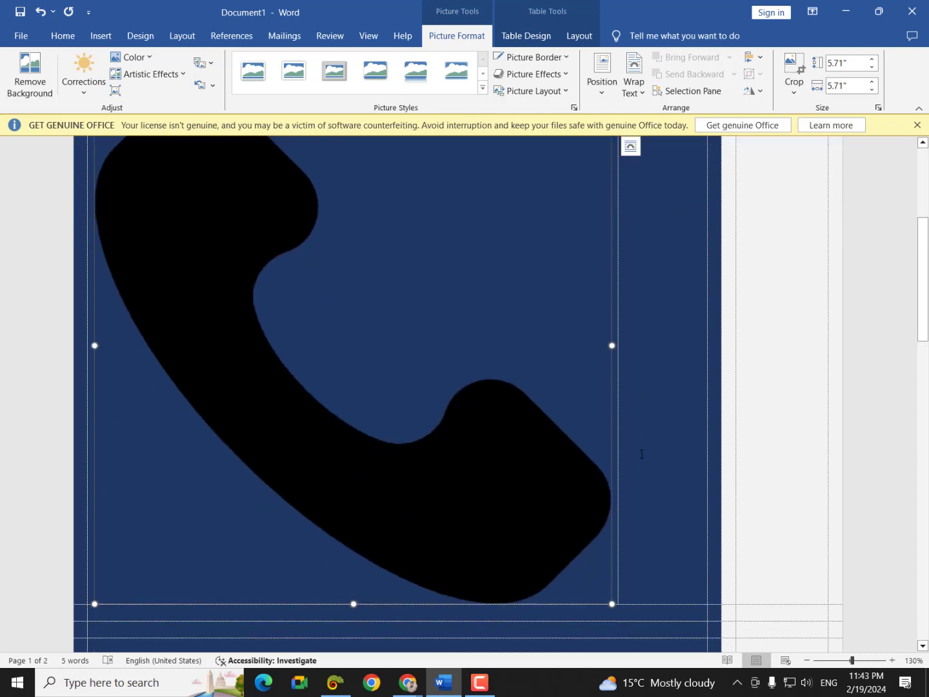
{"action": "scroll", "coordinate": [641, 454], "scroll_direction": "up", "scroll_amount": 2}
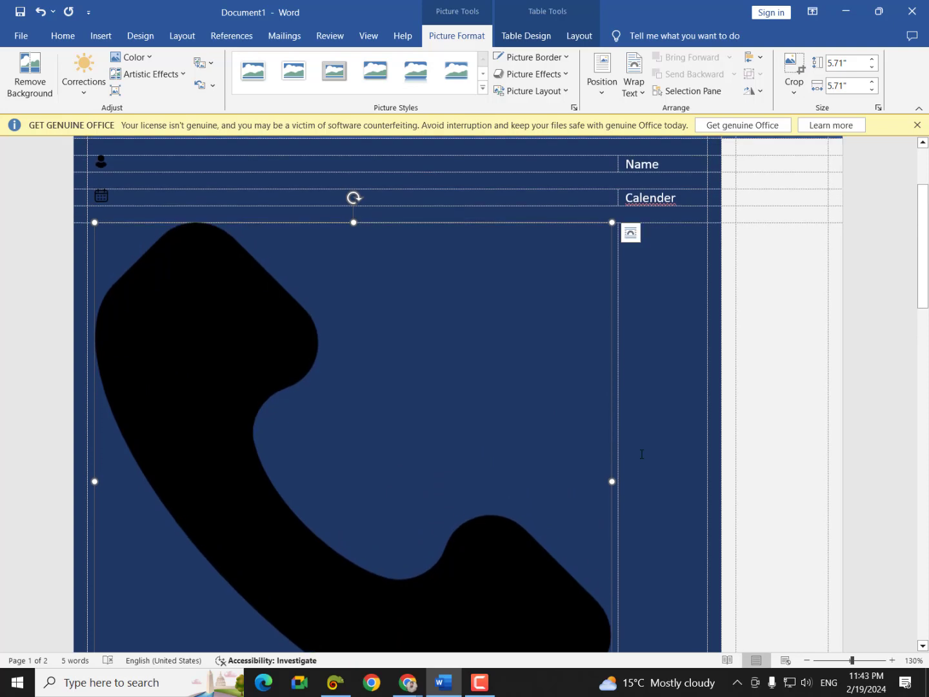
{"action": "left_click", "coordinate": [632, 234]}
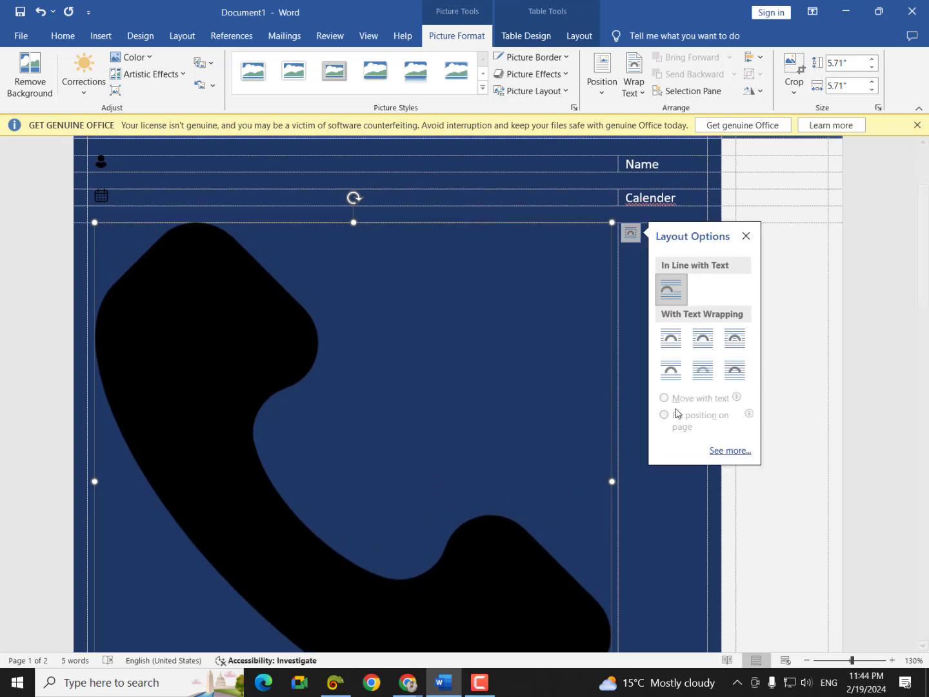
{"action": "left_click", "coordinate": [742, 373]}
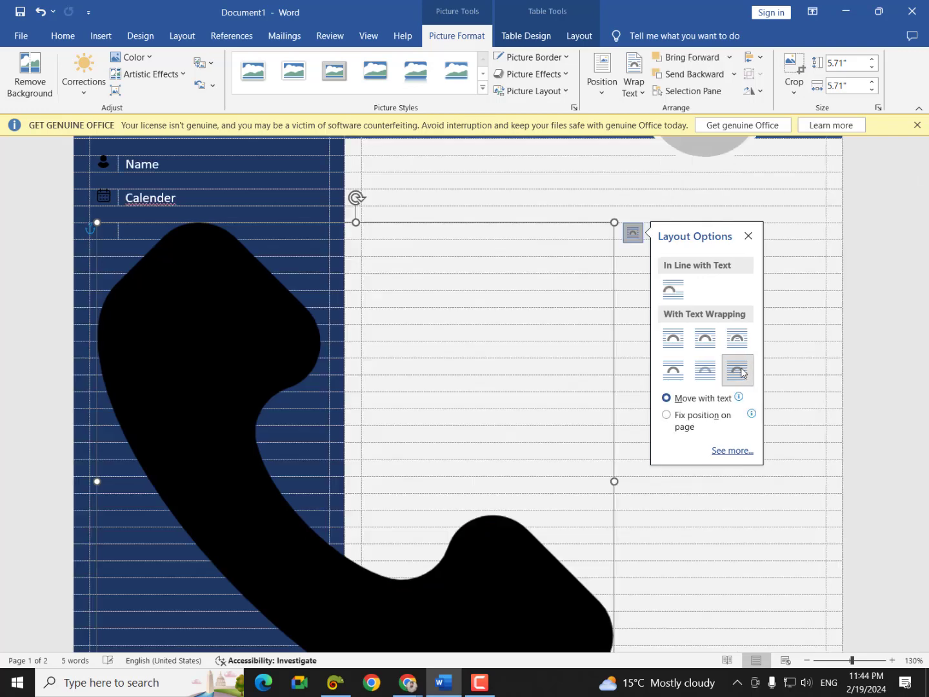
{"action": "left_click", "coordinate": [748, 236]}
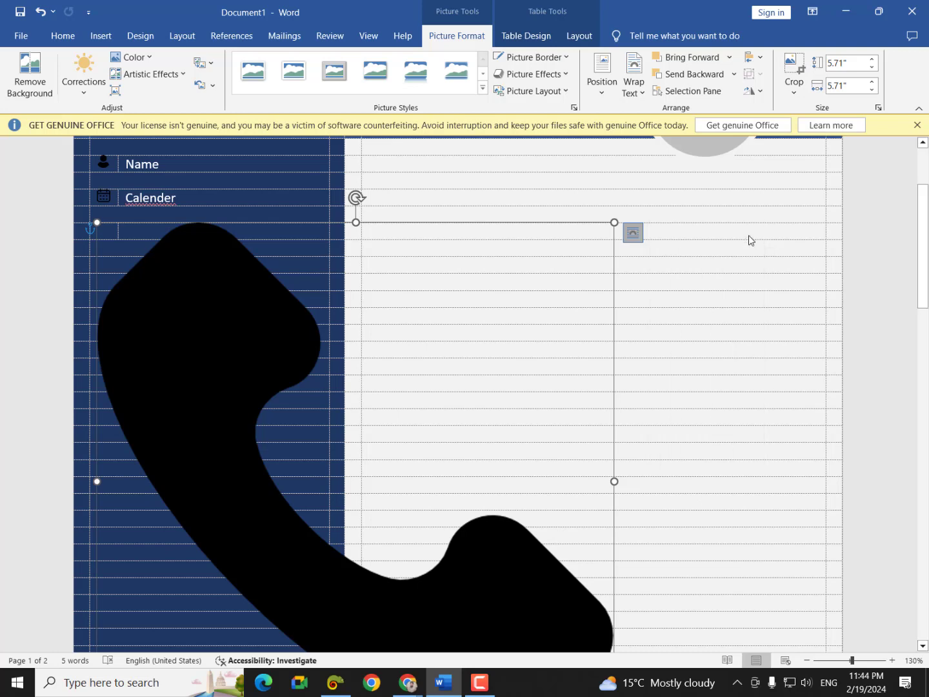
{"action": "scroll", "coordinate": [748, 240], "scroll_direction": "down", "scroll_amount": 3}
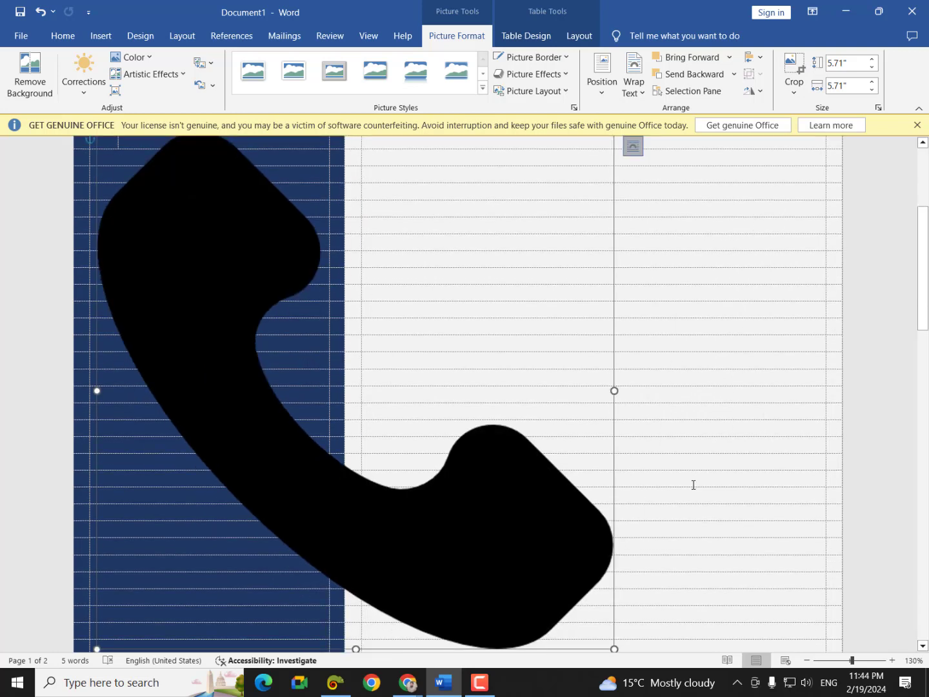
{"action": "scroll", "coordinate": [693, 483], "scroll_direction": "down", "scroll_amount": 3}
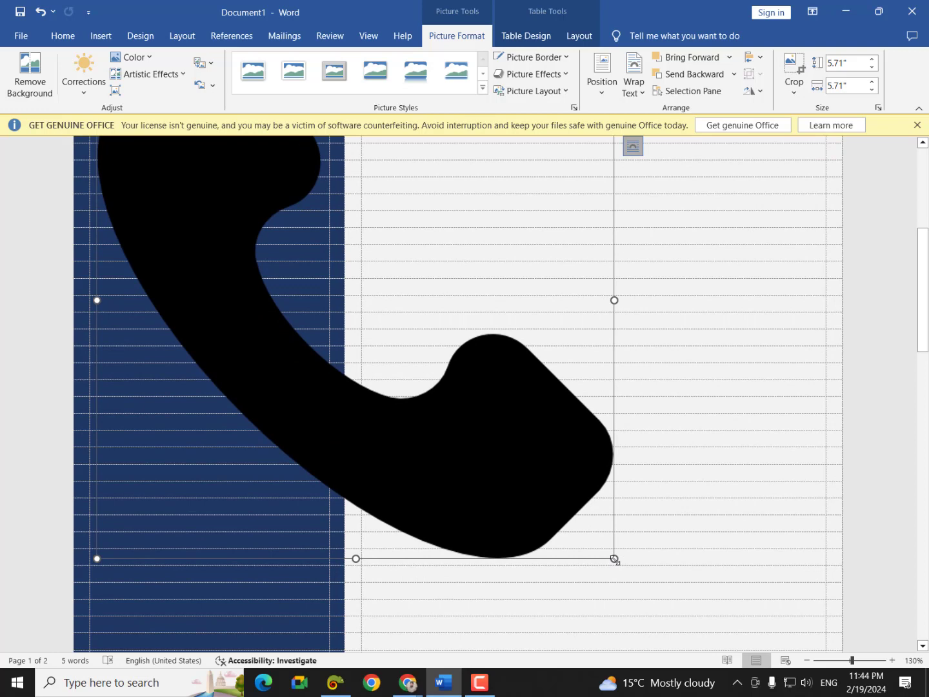
{"action": "left_click_drag", "start_coordinate": [614, 560], "coordinate": [205, 148]}
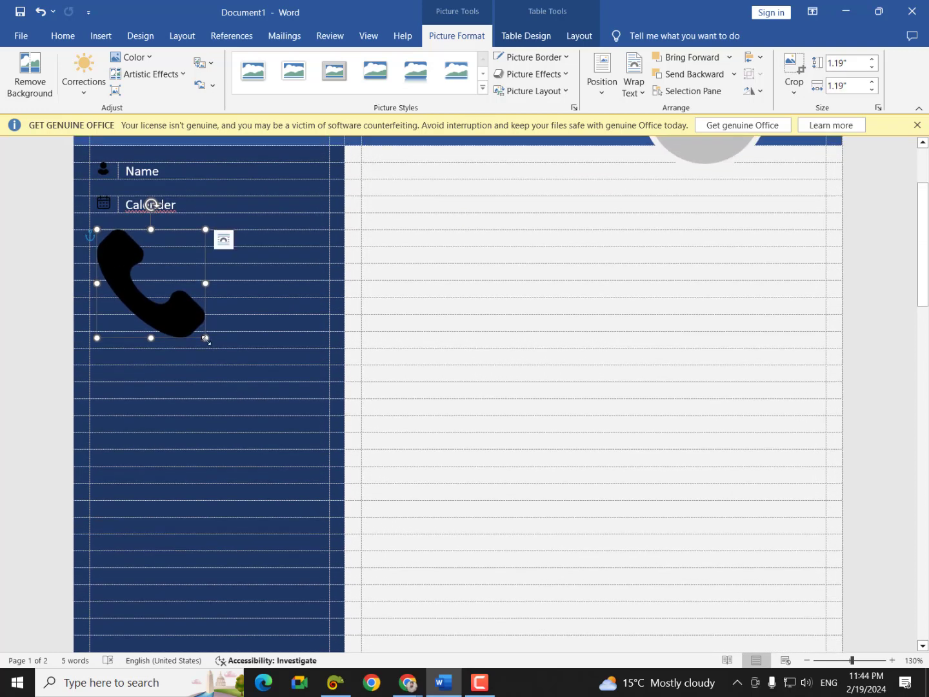
{"action": "left_click_drag", "start_coordinate": [206, 338], "coordinate": [102, 241]}
{"action": "left_click", "coordinate": [151, 303]}
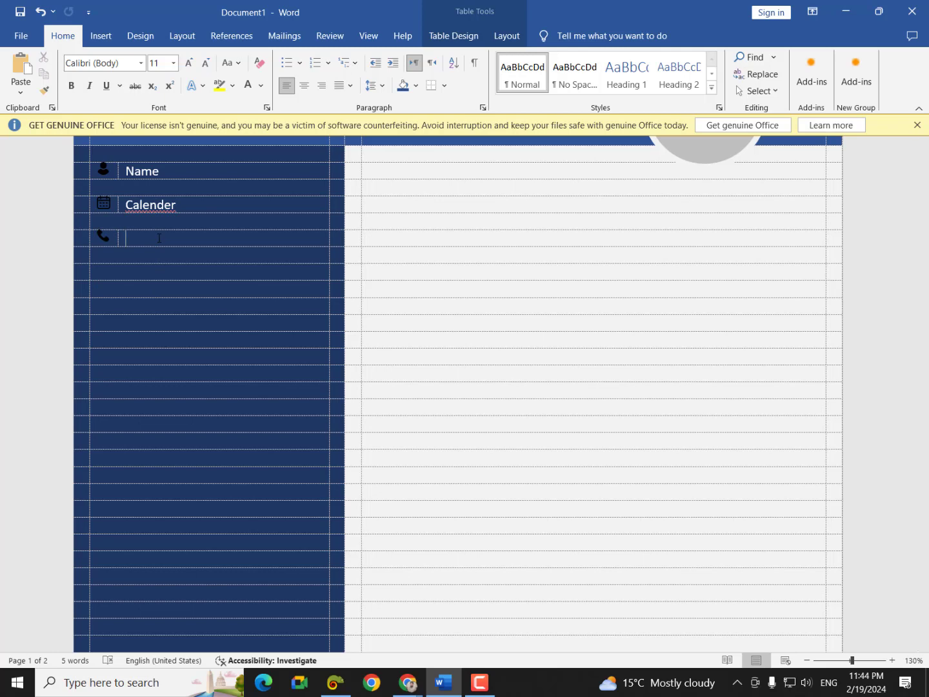
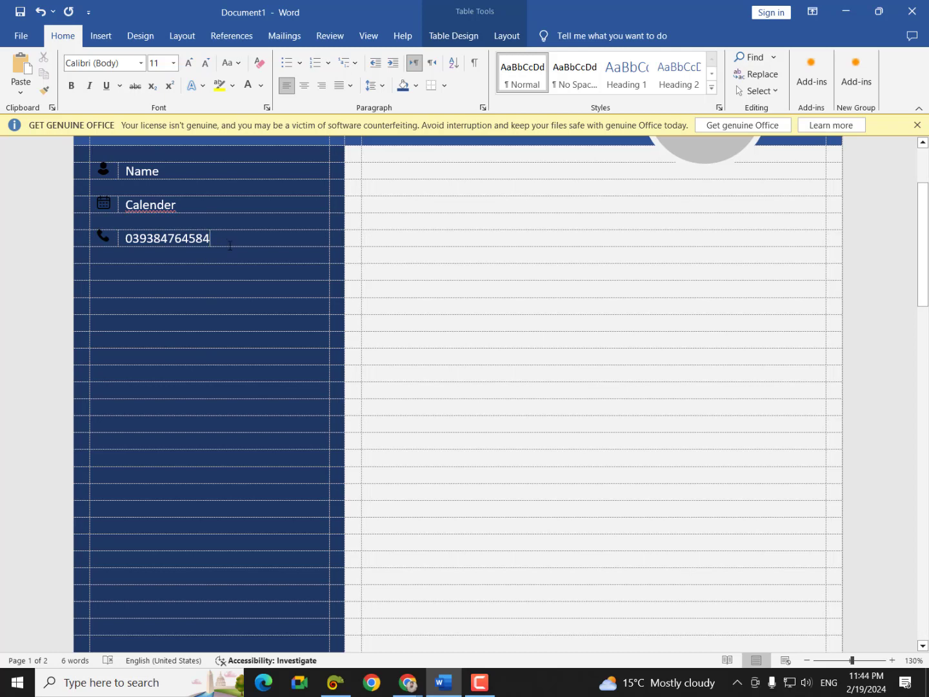
- Enter the phone number beside the phone icon and scroll back to the top of the page
{"action": "scroll", "coordinate": [413, 415], "scroll_direction": "up", "scroll_amount": 3}
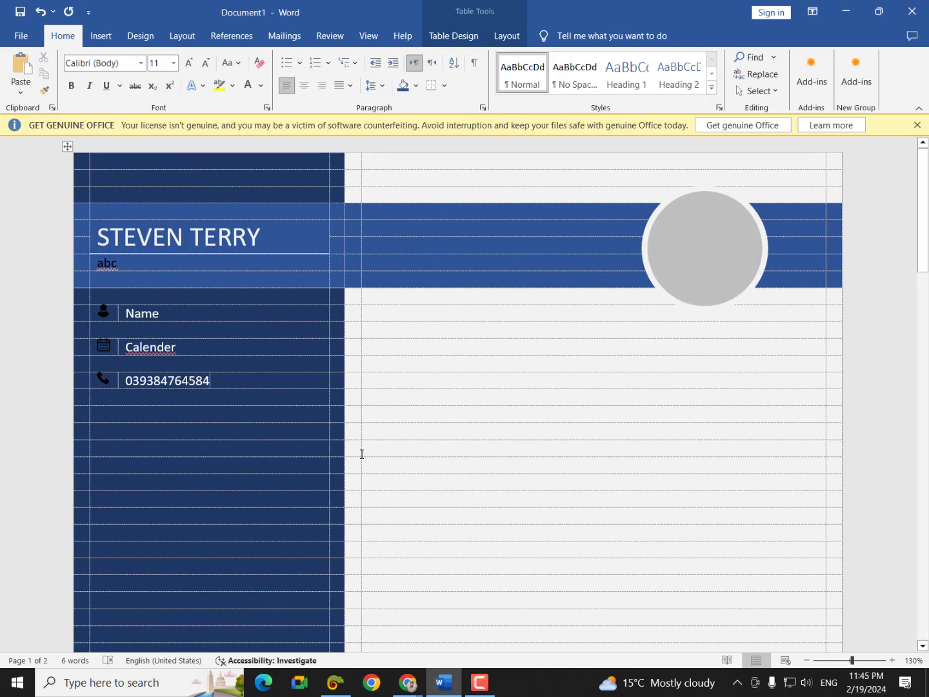
- Type 'Objective' in the right-column cell beside Calender and select the word
{"action": "left_click", "coordinate": [386, 350]}
{"action": "type", "text": "Obj"}
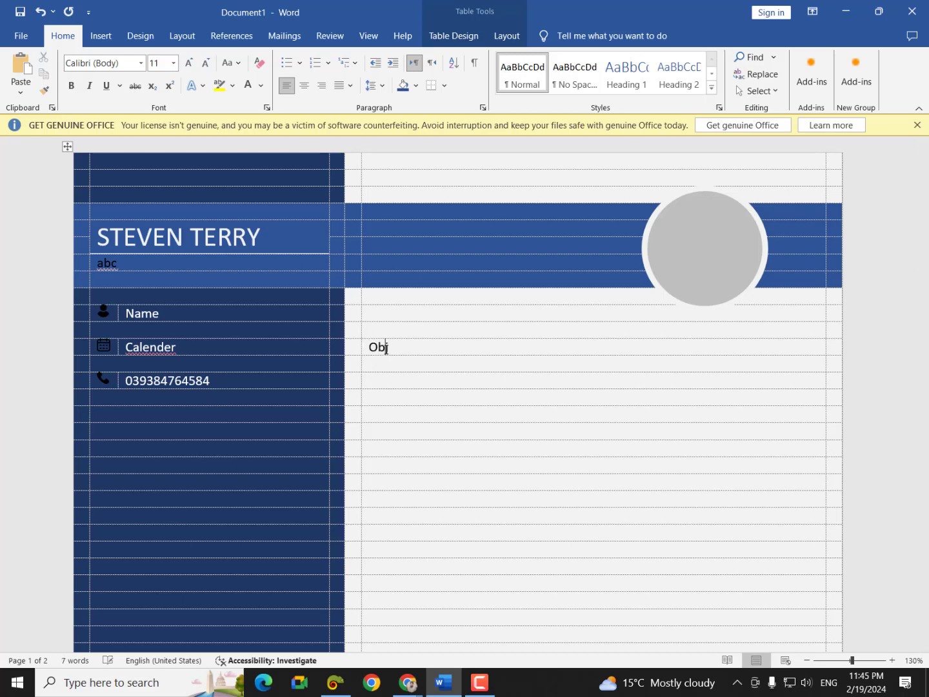
{"action": "type", "text": "ective"}
{"action": "left_click", "coordinate": [105, 38]}
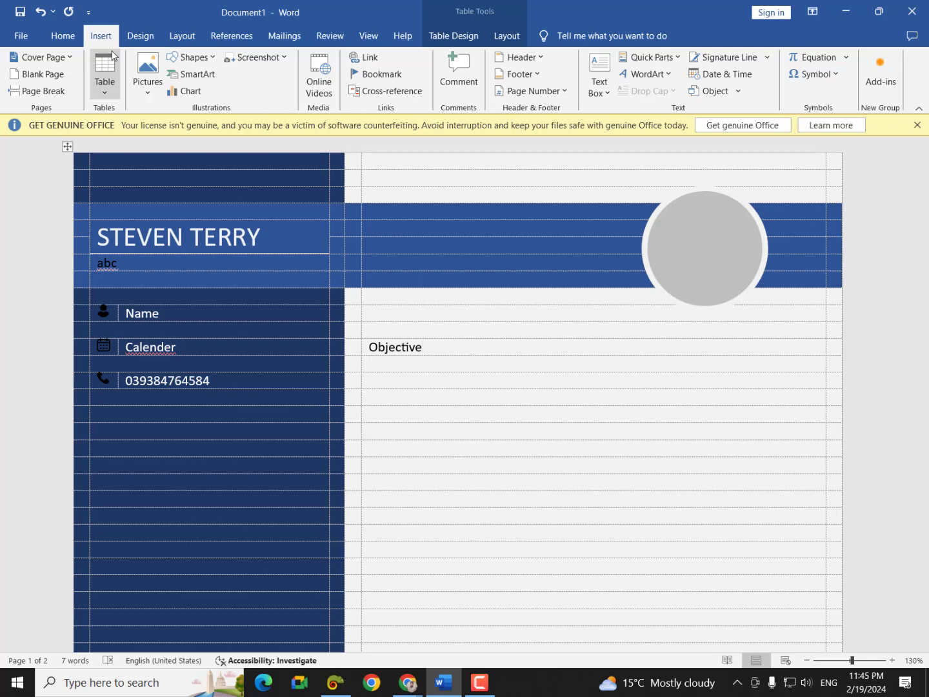
{"action": "left_click", "coordinate": [52, 36]}
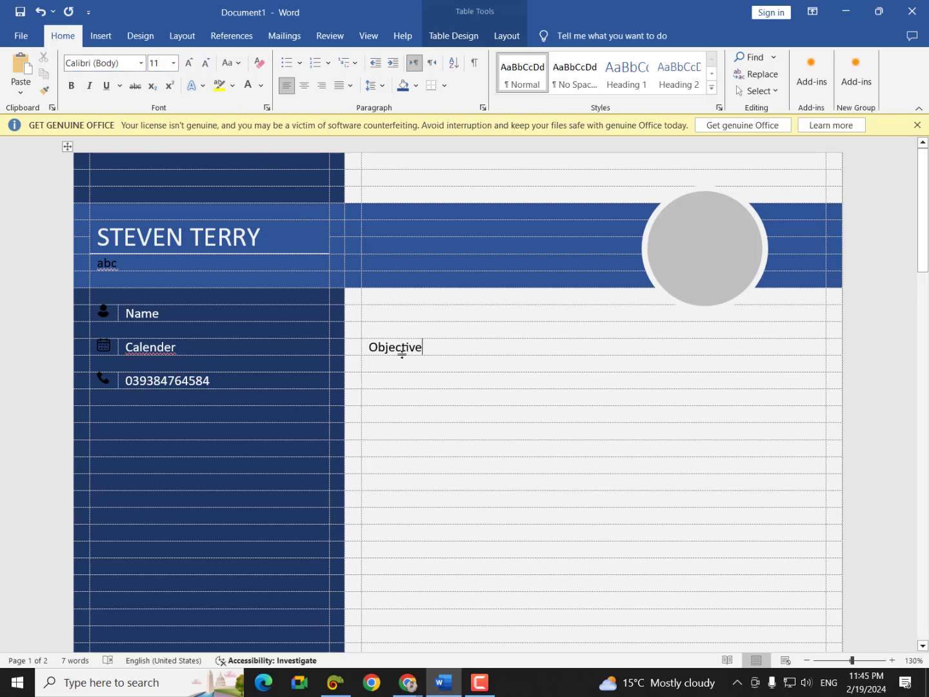
{"action": "left_click_drag", "start_coordinate": [427, 353], "coordinate": [371, 352]}
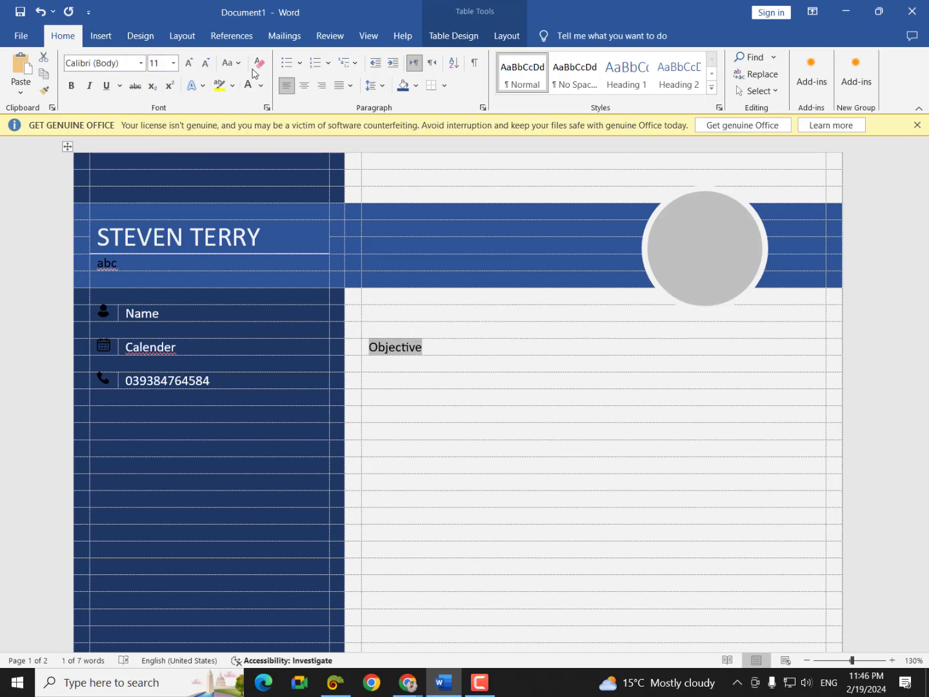
- Format the Objective heading as UPPERCASE, dark orange, Arial Black text
{"action": "left_click", "coordinate": [228, 65]}
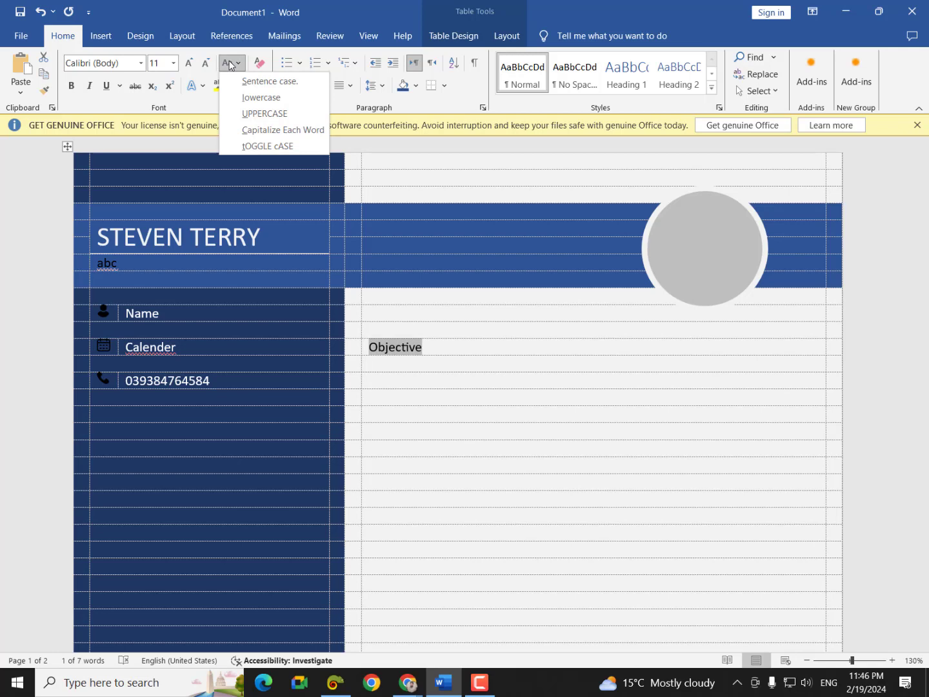
{"action": "left_click", "coordinate": [262, 114]}
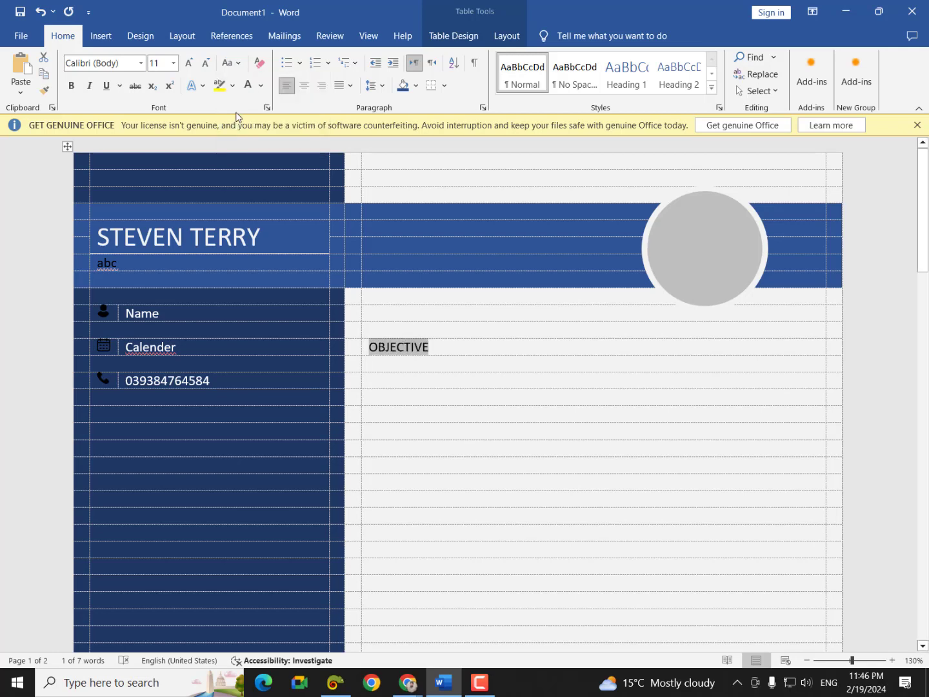
{"action": "left_click", "coordinate": [262, 89]}
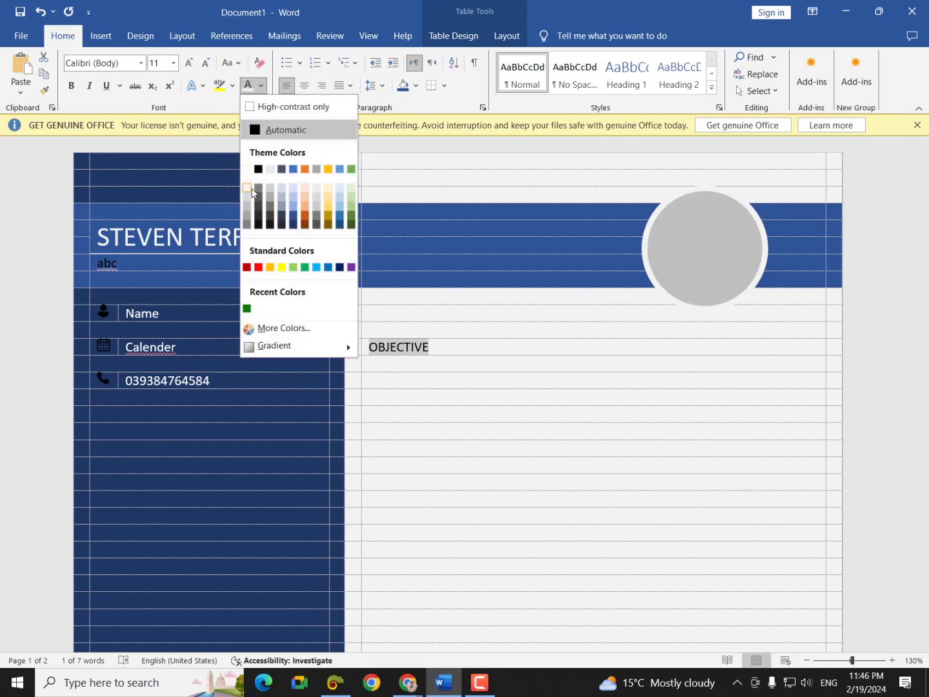
{"action": "left_click", "coordinate": [305, 218]}
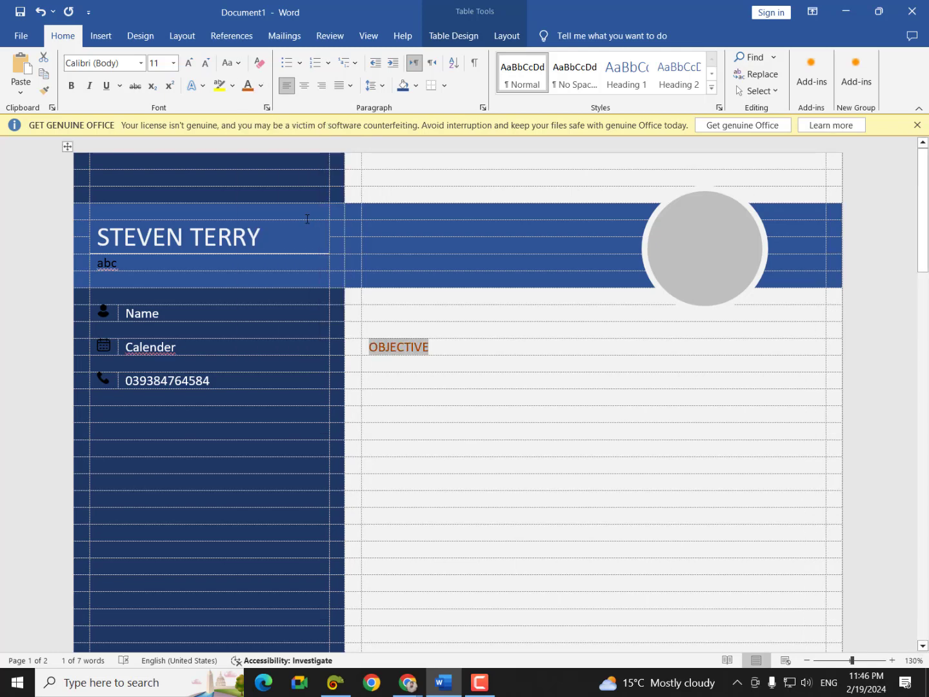
{"action": "left_click", "coordinate": [140, 63]}
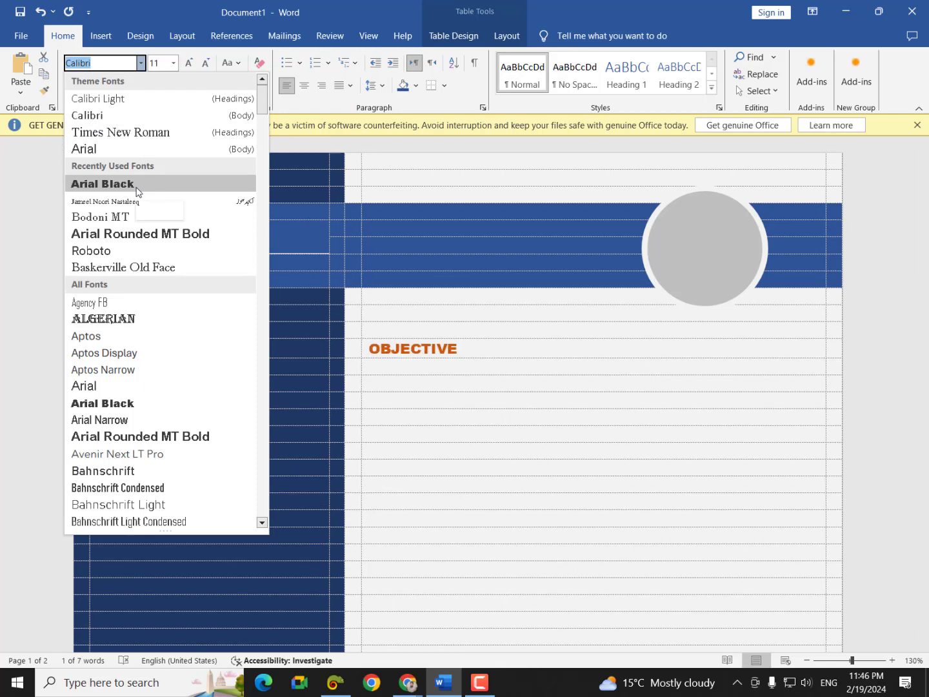
{"action": "left_click", "coordinate": [136, 188]}
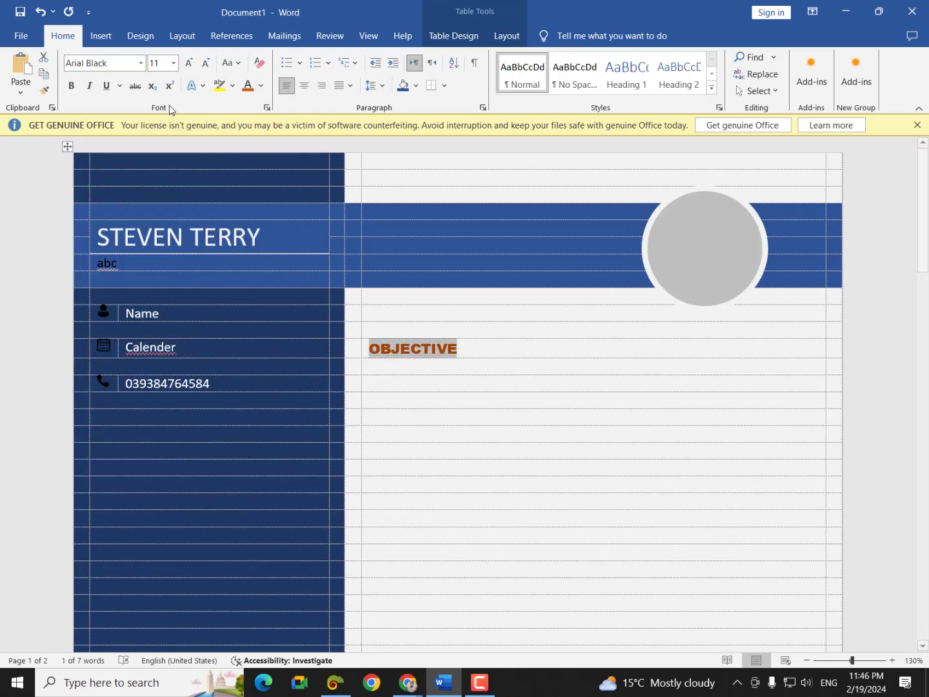
{"action": "left_click", "coordinate": [102, 40]}
{"action": "left_click", "coordinate": [189, 57]}
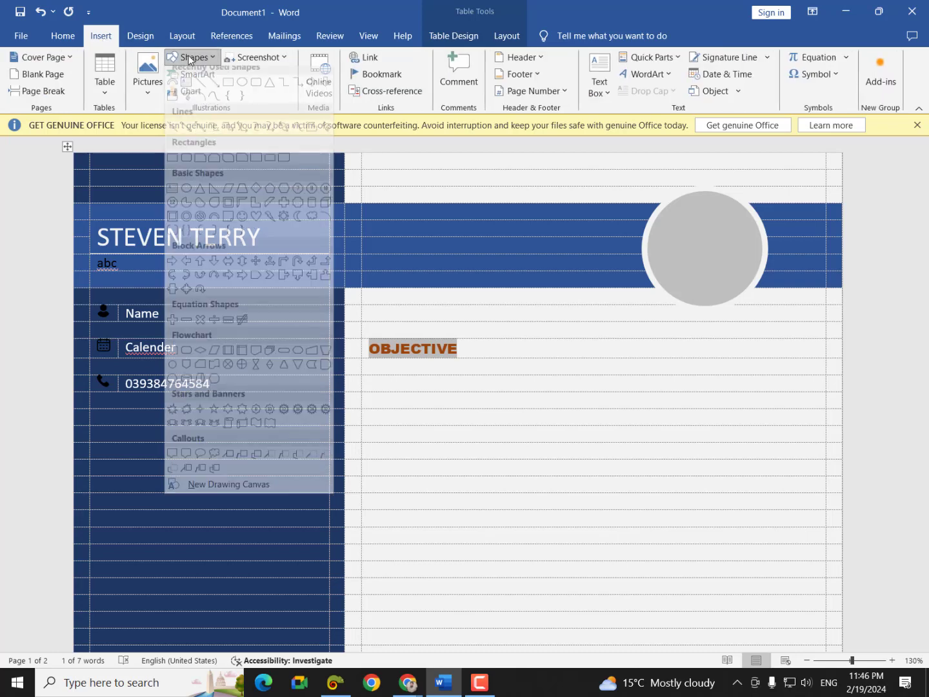
- Draw a thick black horizontal rule right of OBJECTIVE, then open the print preview
{"action": "left_click", "coordinate": [200, 91]}
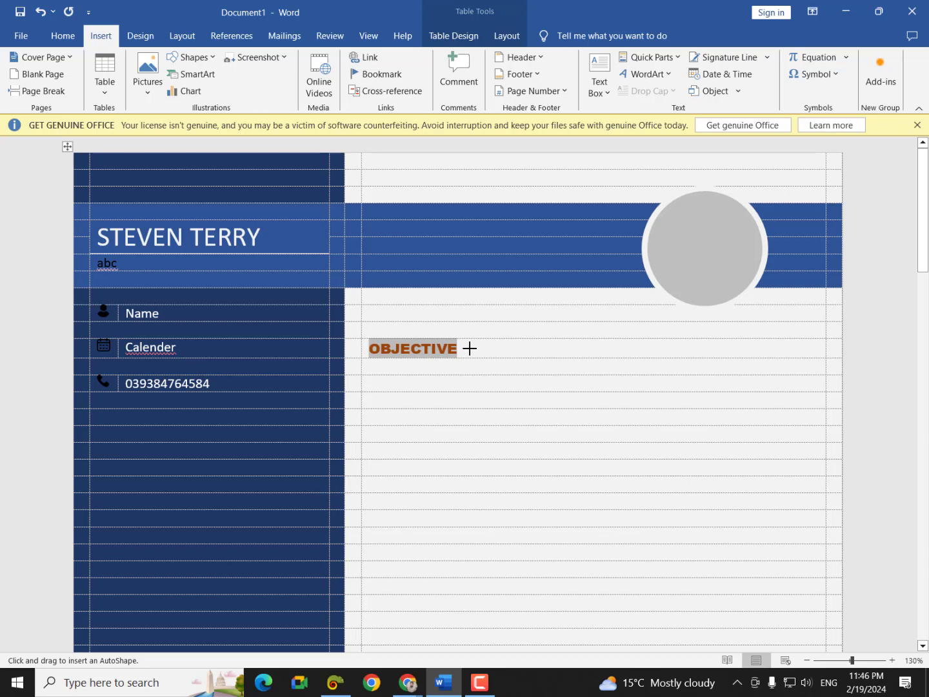
{"action": "left_click_drag", "start_coordinate": [469, 348], "coordinate": [824, 356]}
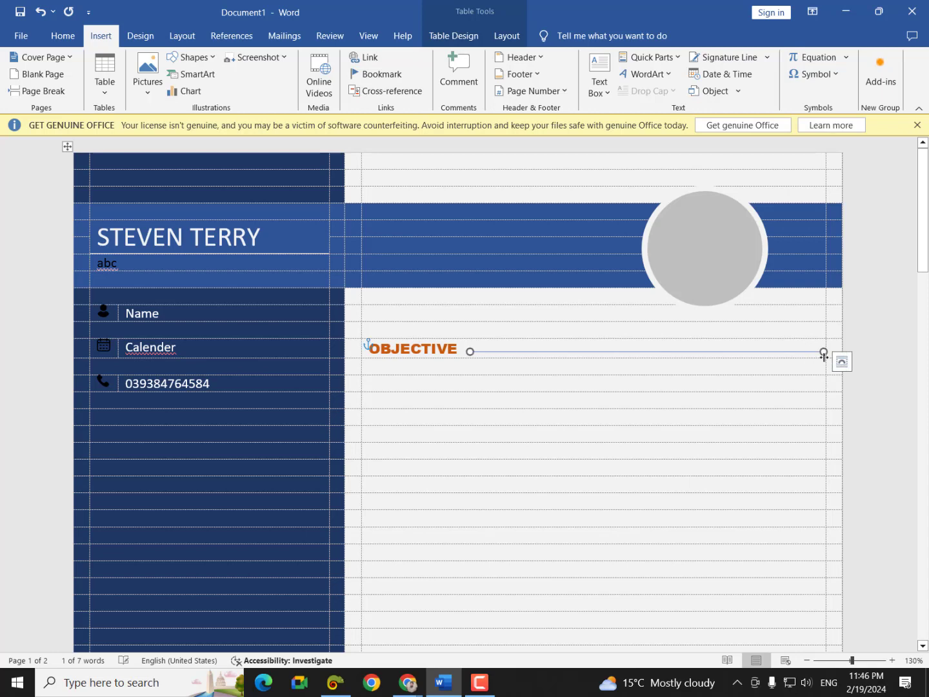
{"action": "left_click", "coordinate": [182, 79]}
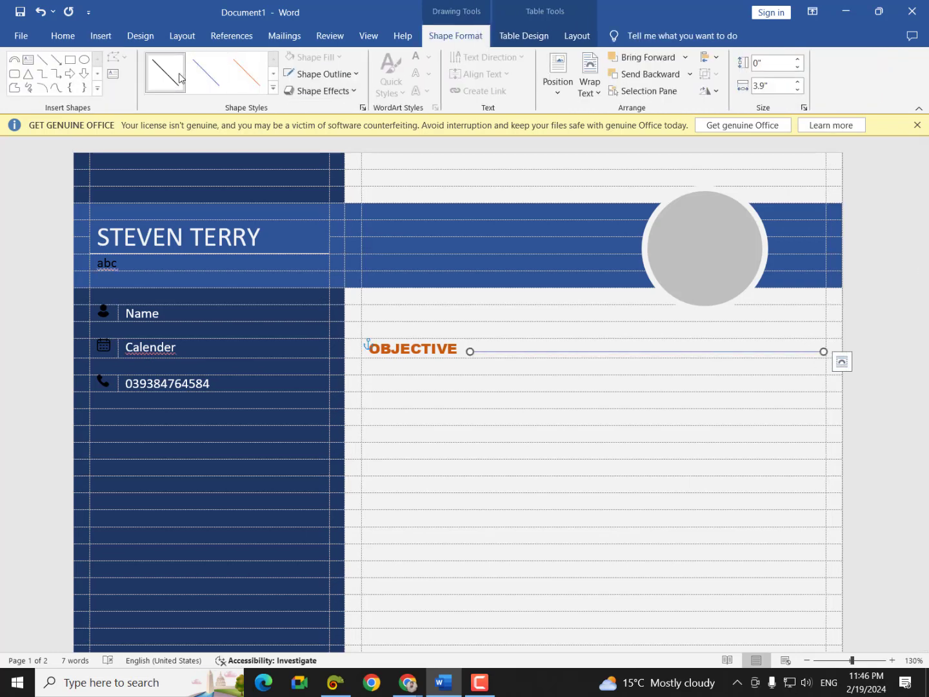
{"action": "left_click", "coordinate": [274, 90]}
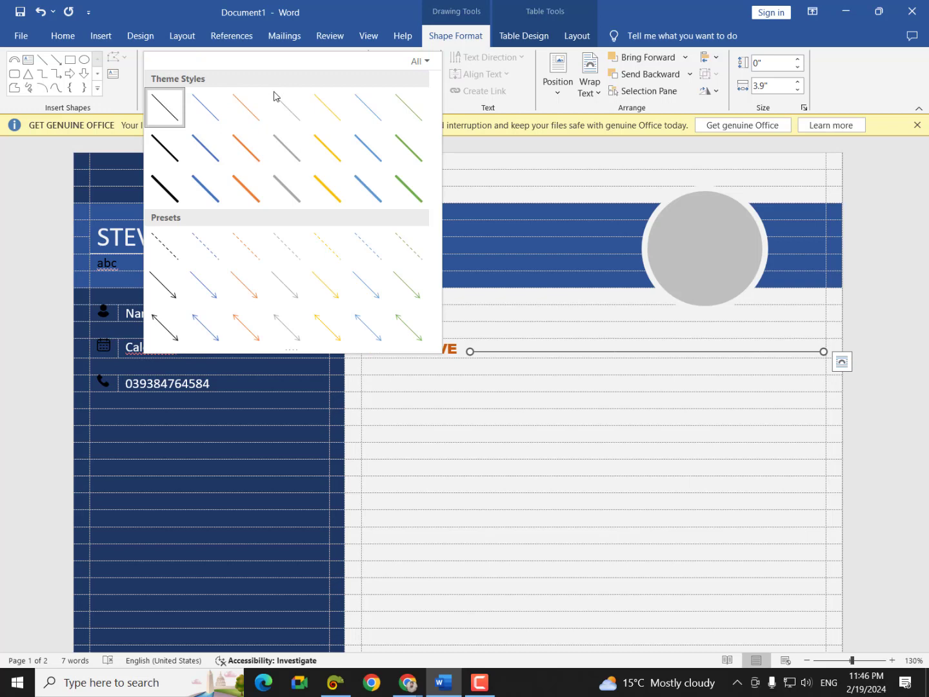
{"action": "left_click", "coordinate": [173, 188]}
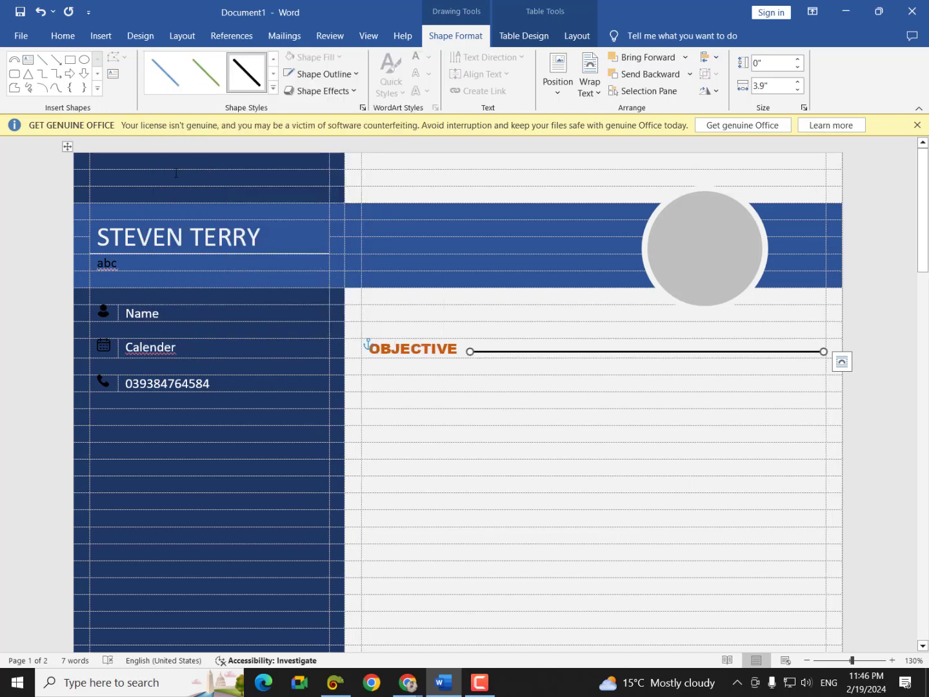
{"action": "key", "text": "ctrl+p"}
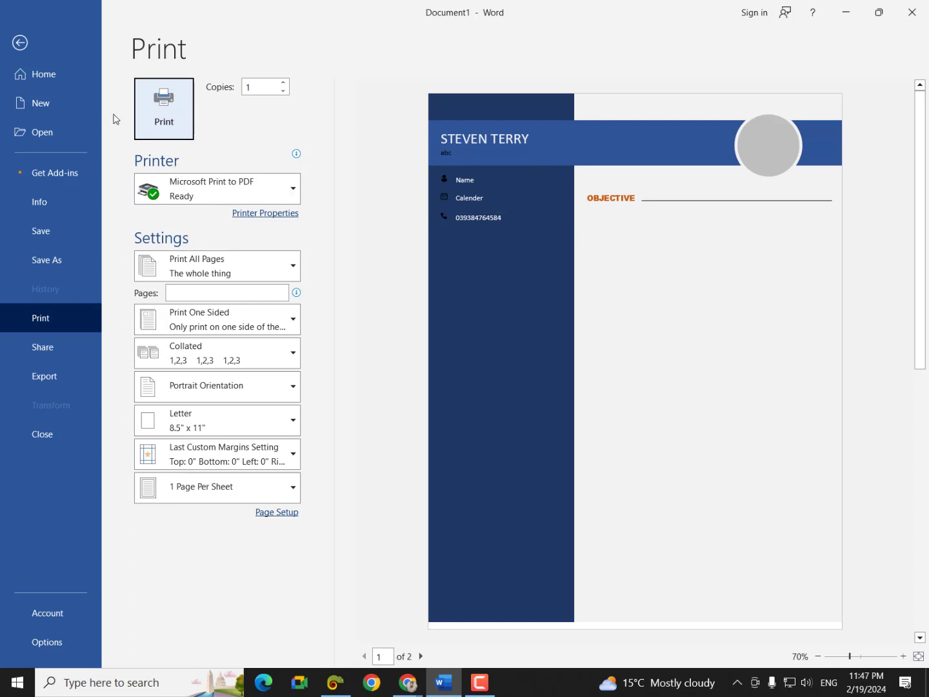
- Leave print preview and clear all formatting from the OBJECTIVE heading text
{"action": "left_click", "coordinate": [20, 43]}
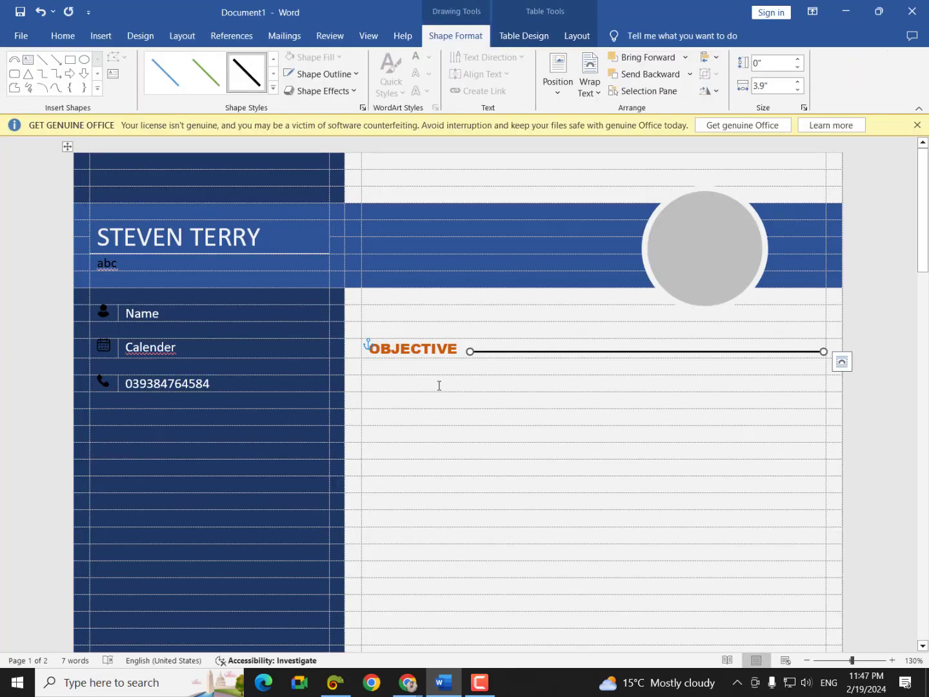
{"action": "left_click_drag", "start_coordinate": [456, 349], "coordinate": [369, 349]}
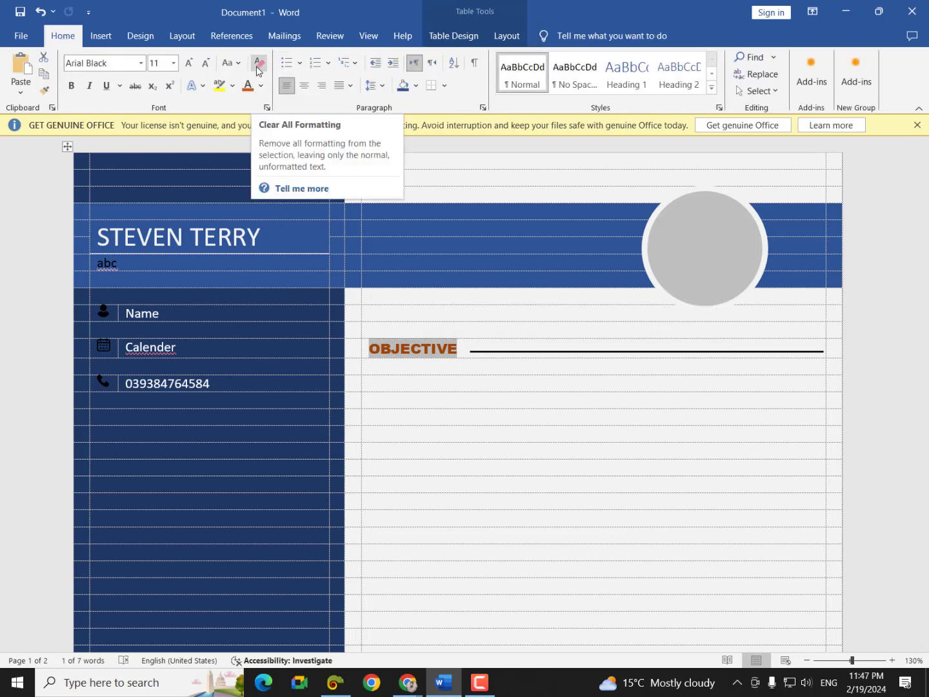
{"action": "left_click", "coordinate": [257, 66]}
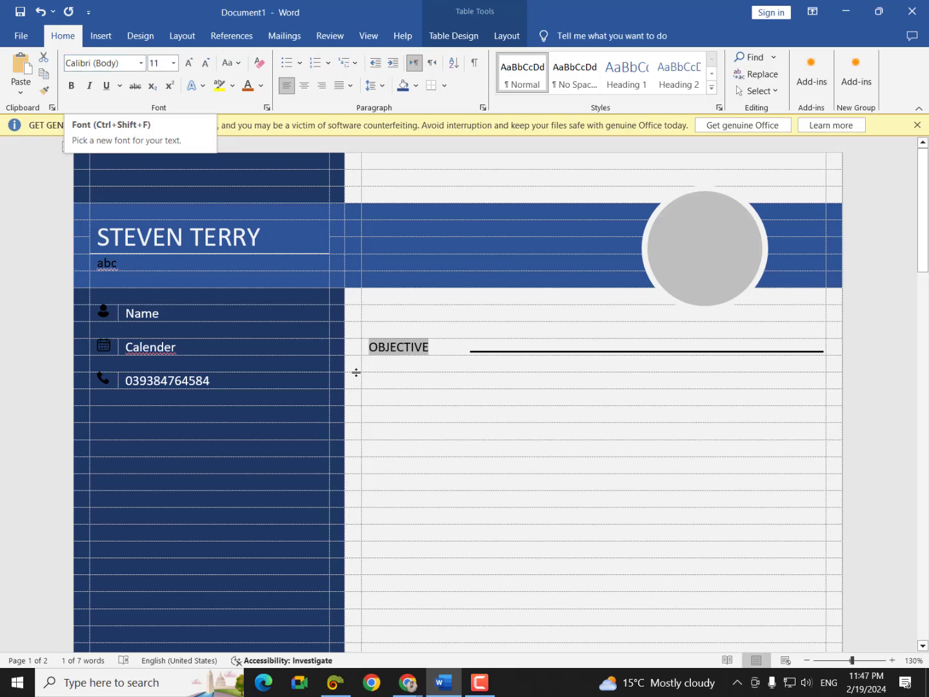
- Style OBJECTIVE in bold, orange-red Engravers MT after briefly trying Arial Black
{"action": "left_click", "coordinate": [141, 62]}
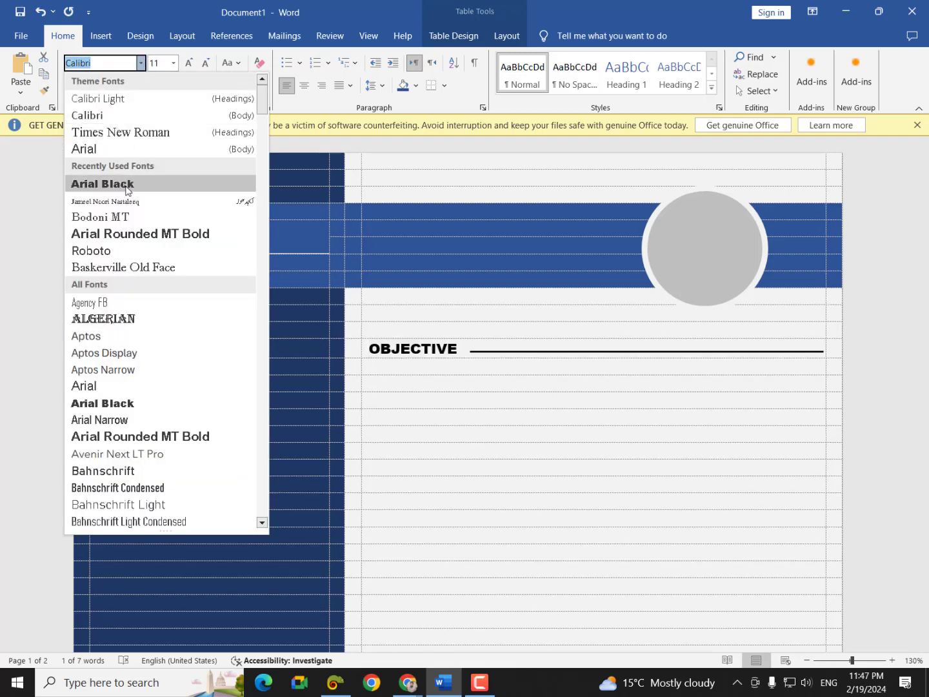
{"action": "left_click", "coordinate": [126, 185]}
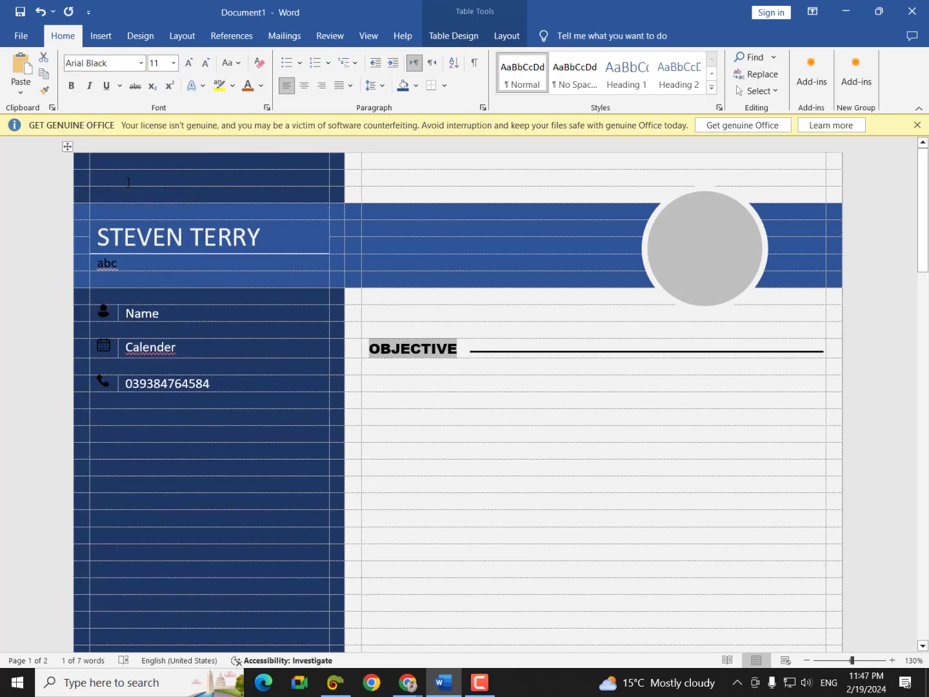
{"action": "left_click", "coordinate": [141, 63]}
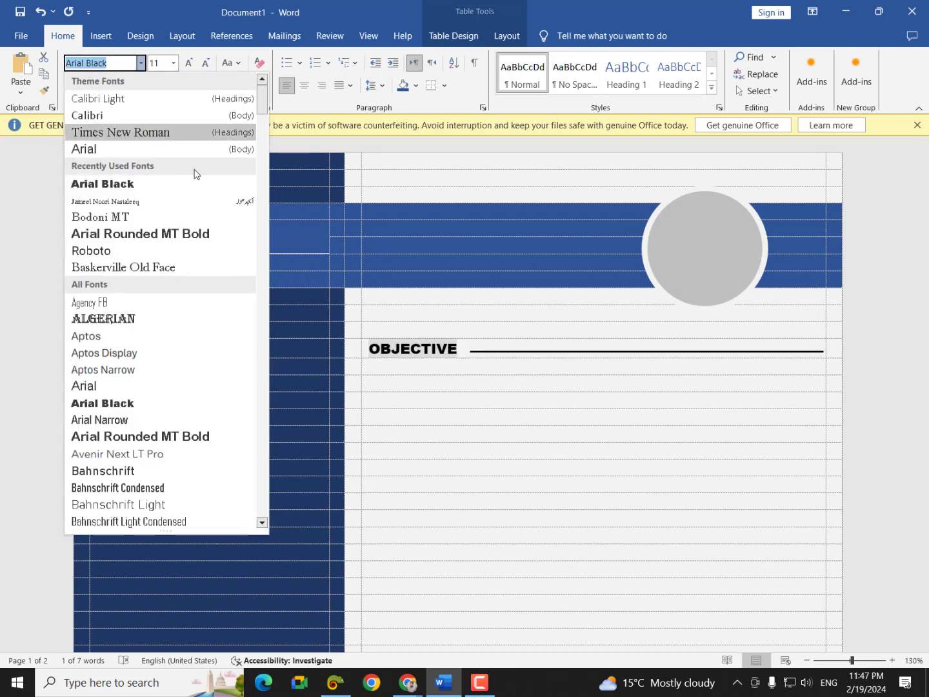
{"action": "left_click_drag", "start_coordinate": [260, 110], "coordinate": [255, 173]}
{"action": "scroll", "coordinate": [176, 259], "scroll_direction": "down", "scroll_amount": 5}
{"action": "scroll", "coordinate": [176, 259], "scroll_direction": "down", "scroll_amount": 5}
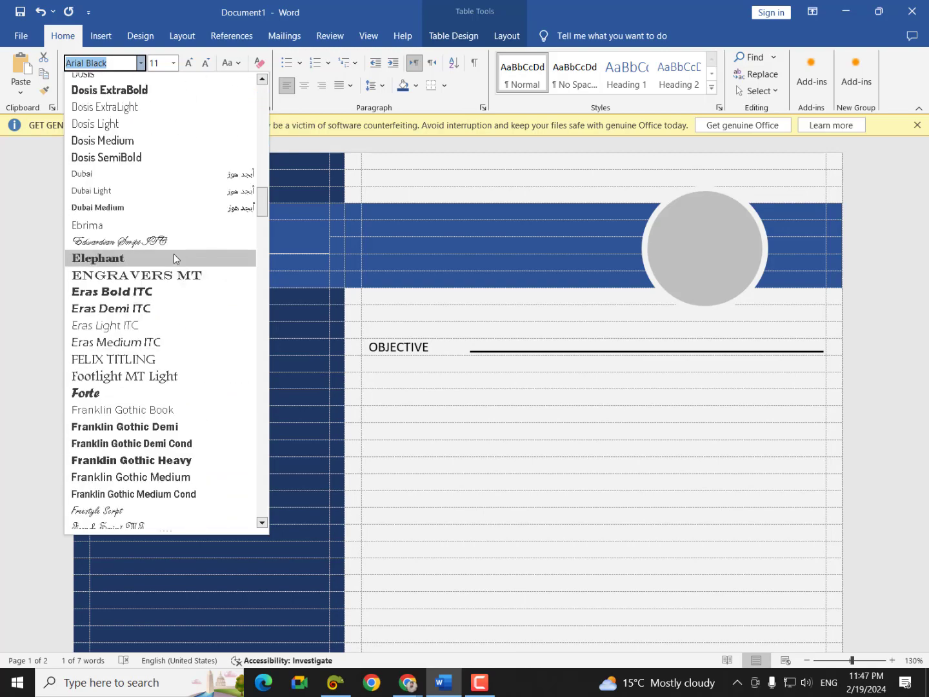
{"action": "left_click", "coordinate": [160, 278]}
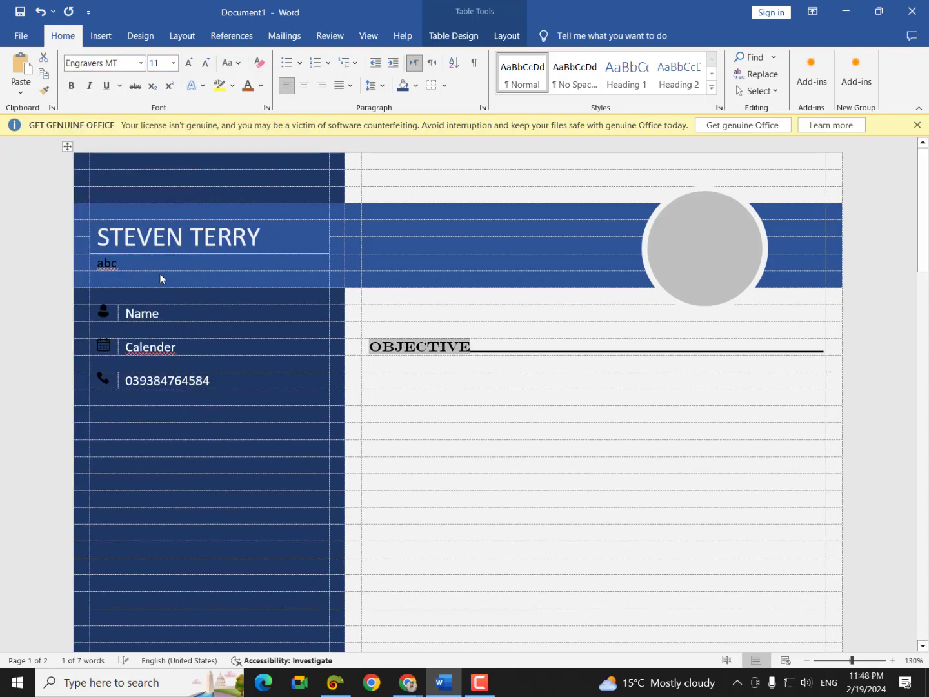
{"action": "left_click", "coordinate": [72, 86]}
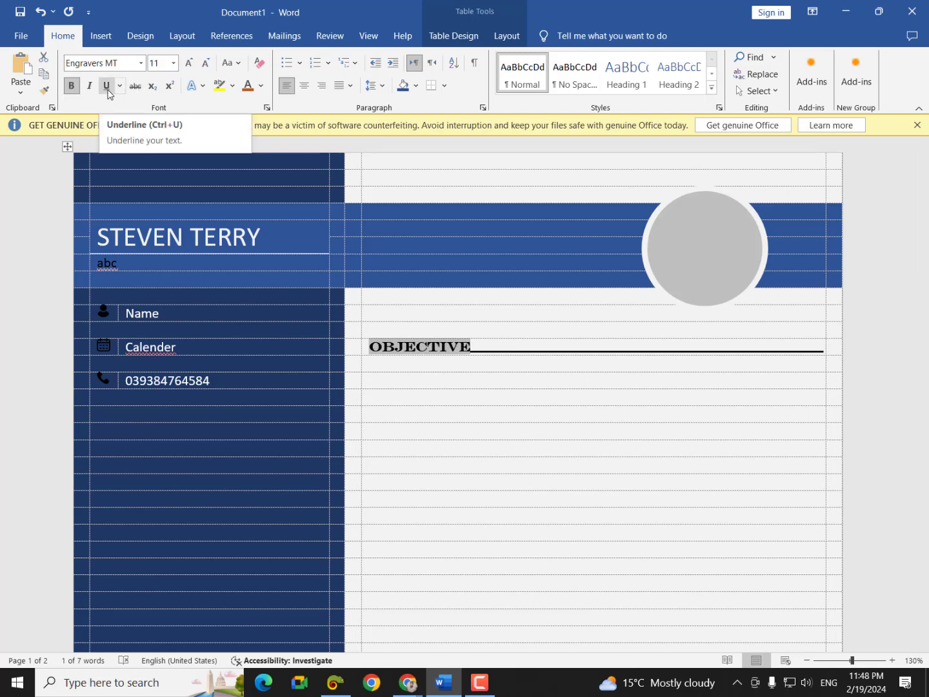
{"action": "left_click", "coordinate": [247, 85]}
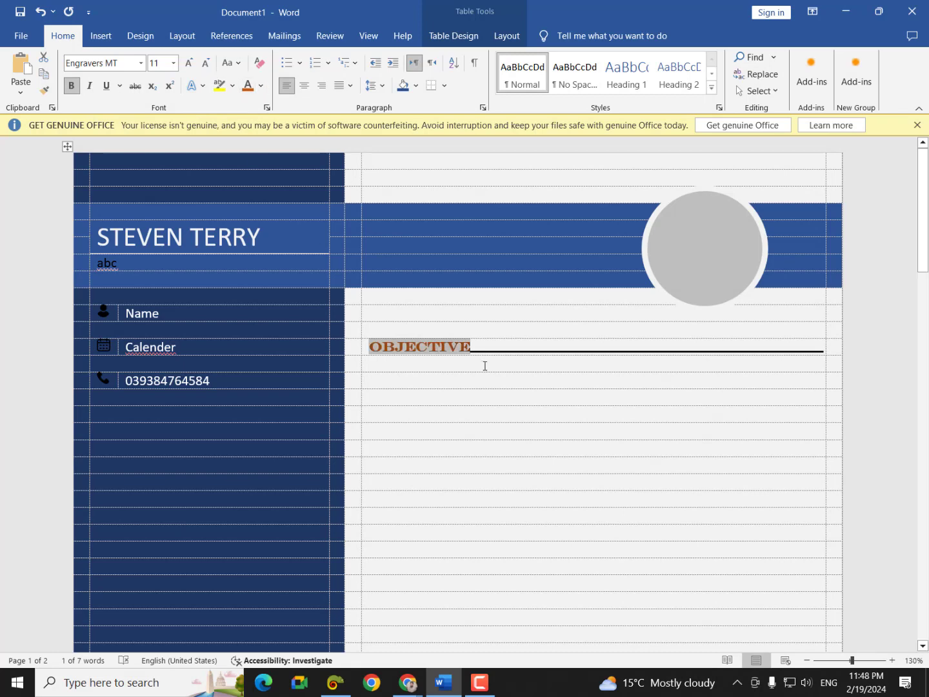
- Nudge the black rule beside OBJECTIVE up level with the heading text
{"action": "left_click", "coordinate": [484, 363]}
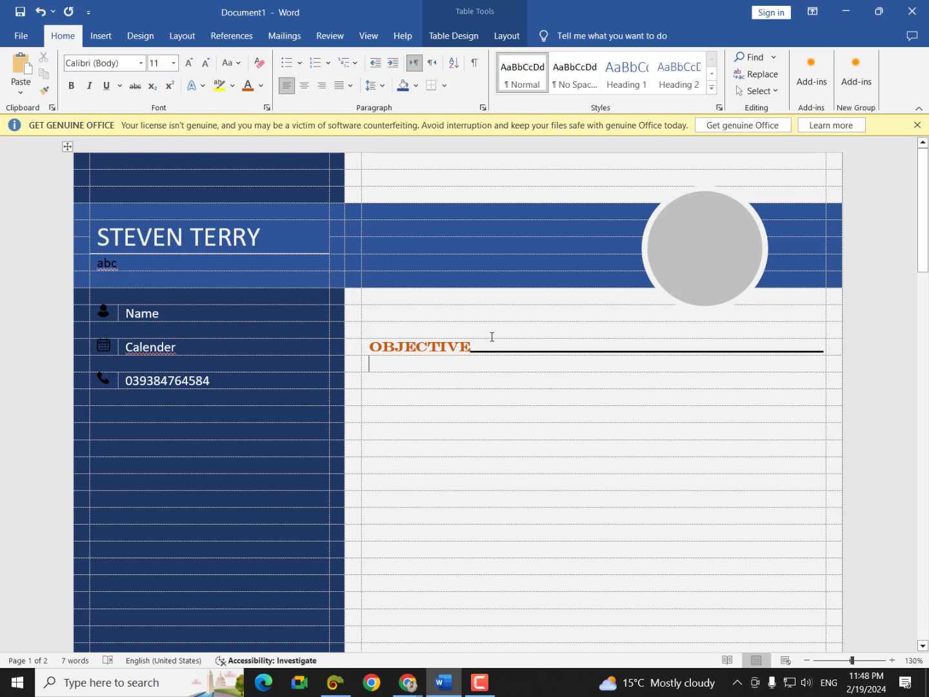
{"action": "left_click", "coordinate": [521, 348]}
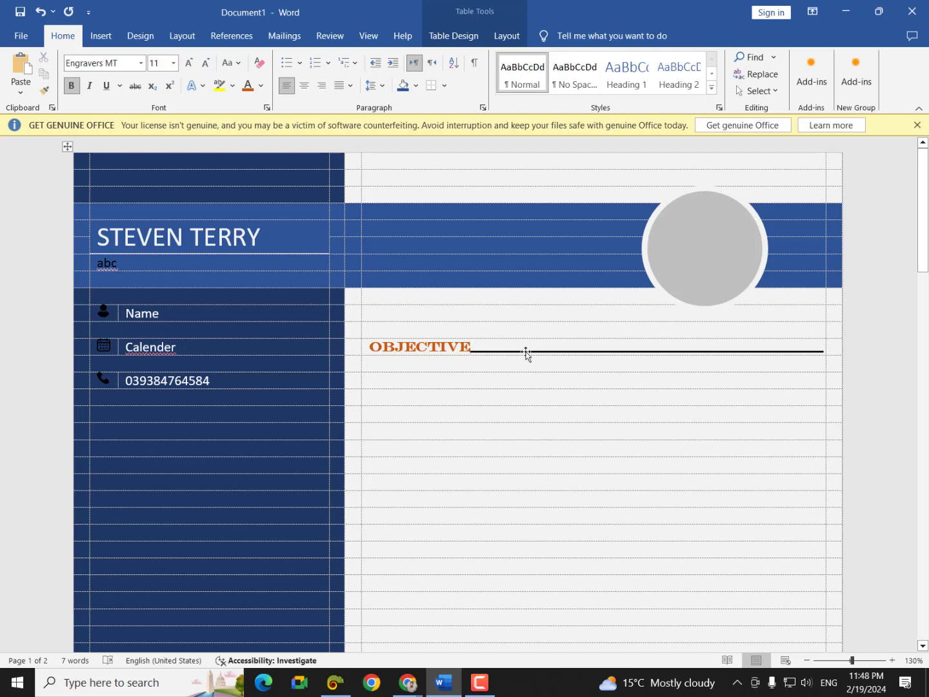
{"action": "left_click", "coordinate": [528, 349]}
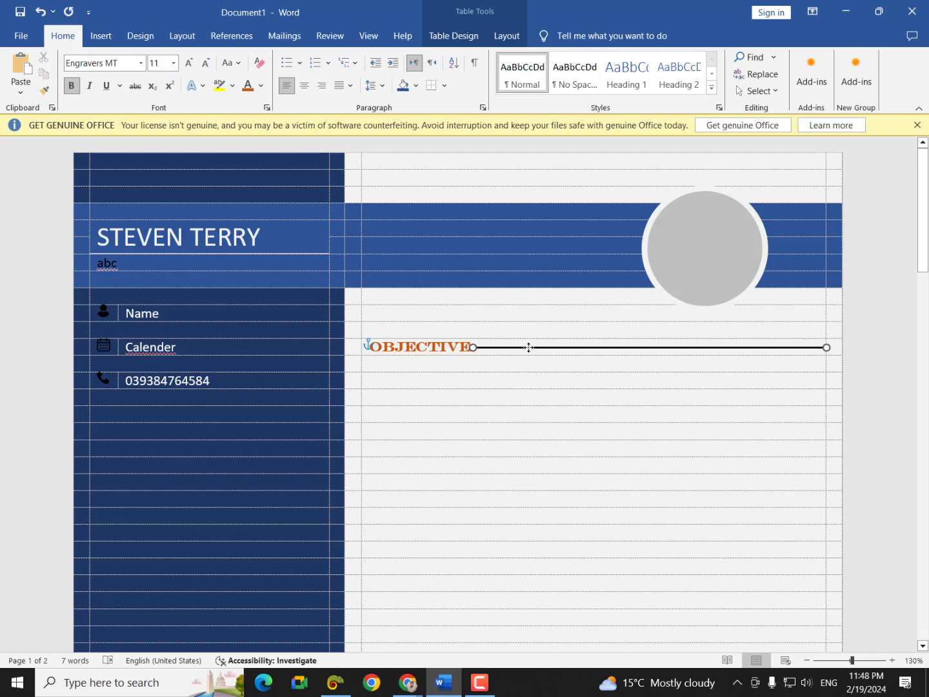
{"action": "left_click_drag", "start_coordinate": [529, 347], "coordinate": [530, 346]}
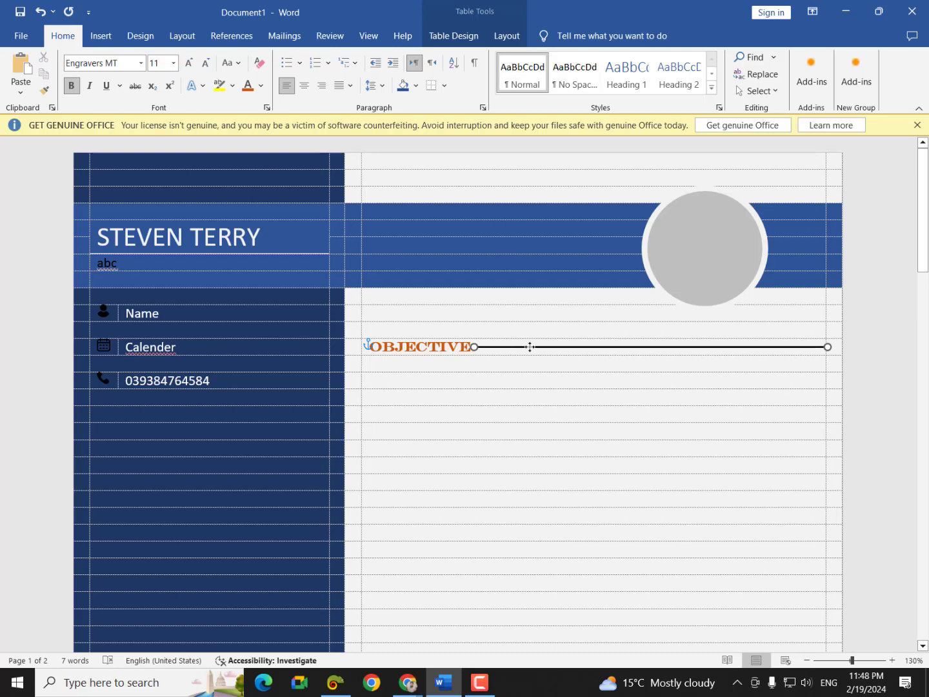
{"action": "mouse_move", "coordinate": [404, 682]}
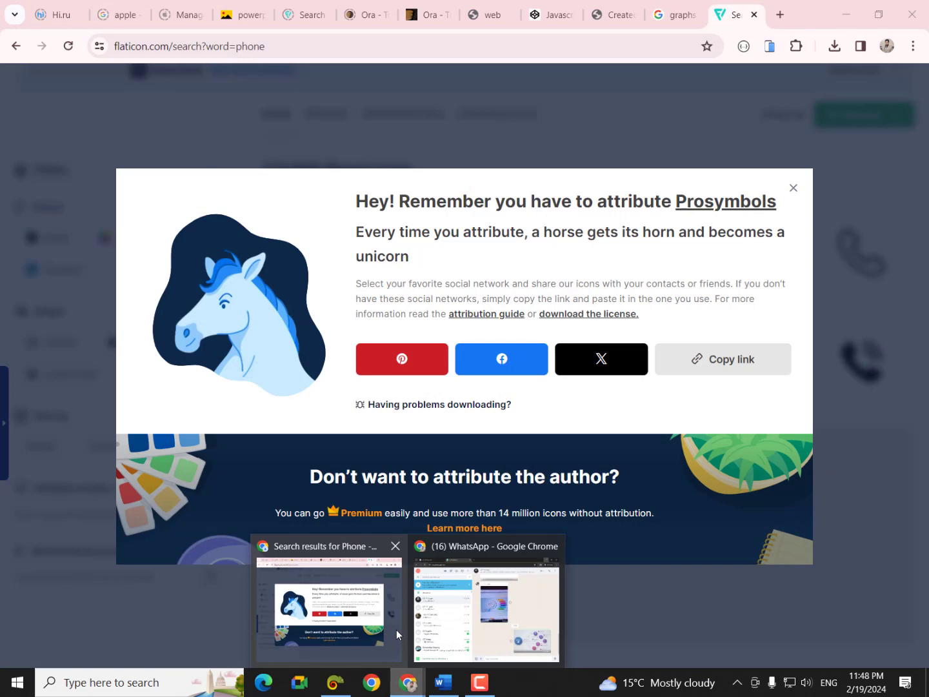
{"action": "left_click", "coordinate": [387, 629]}
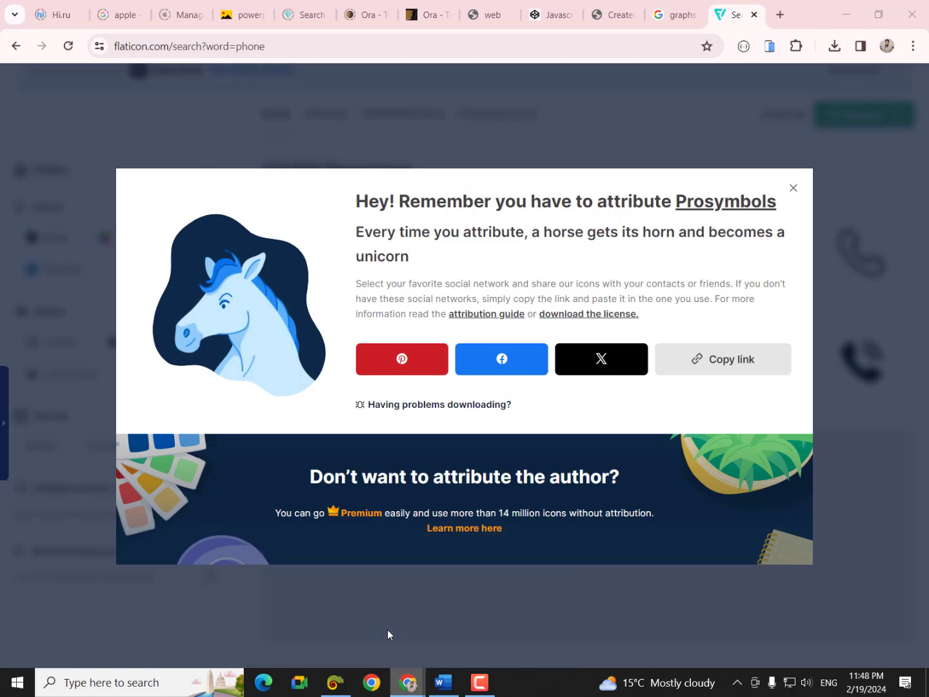
{"action": "left_click", "coordinate": [677, 15]}
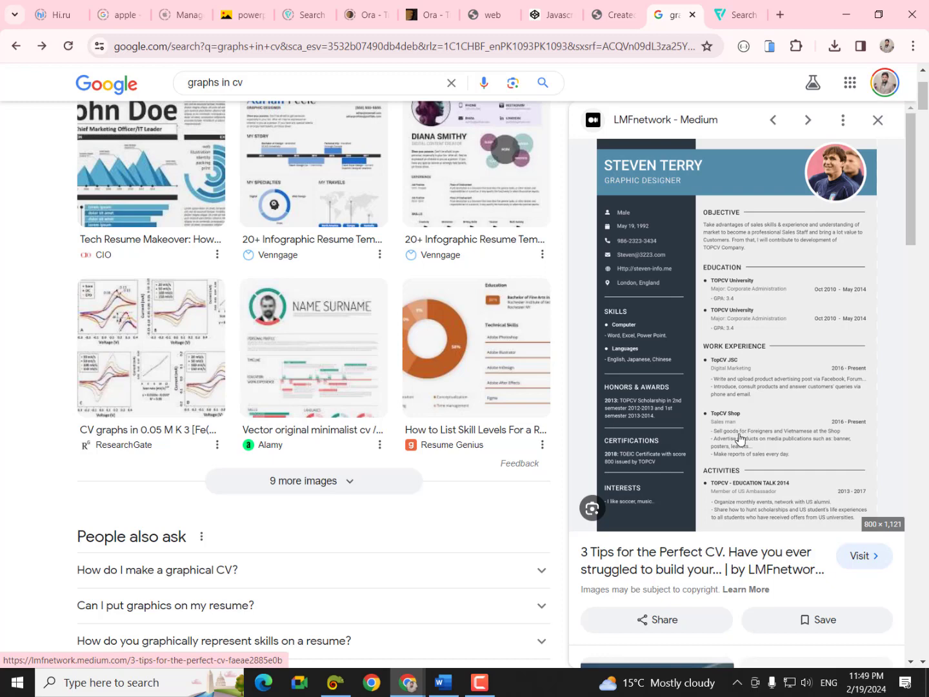
{"action": "left_click", "coordinate": [444, 682]}
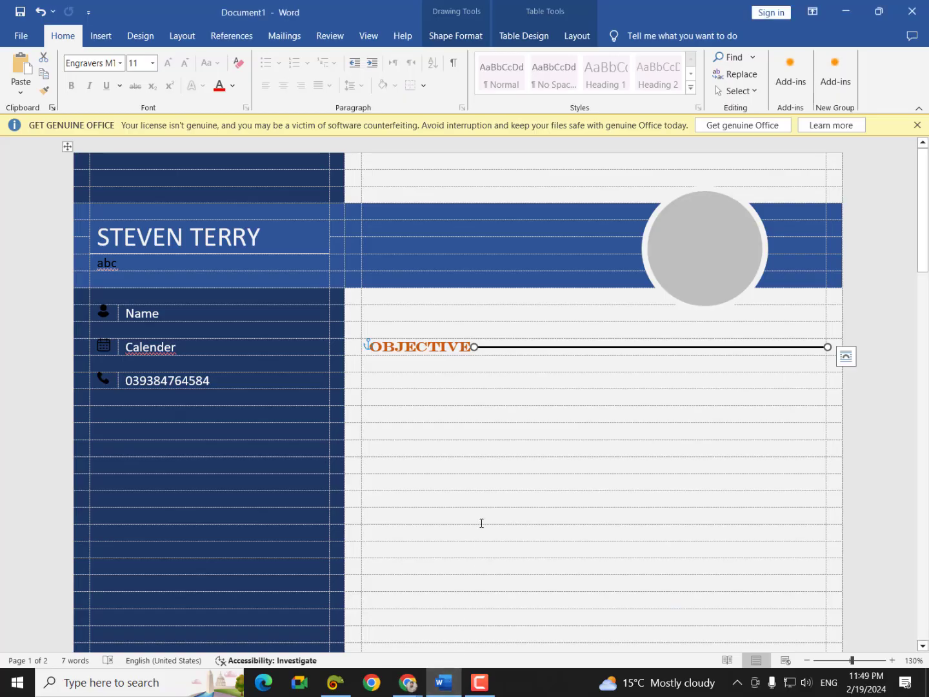
- Check the print preview, then draw a horizontal line in the row below OBJECTIVE
{"action": "key", "text": "ctrl+p"}
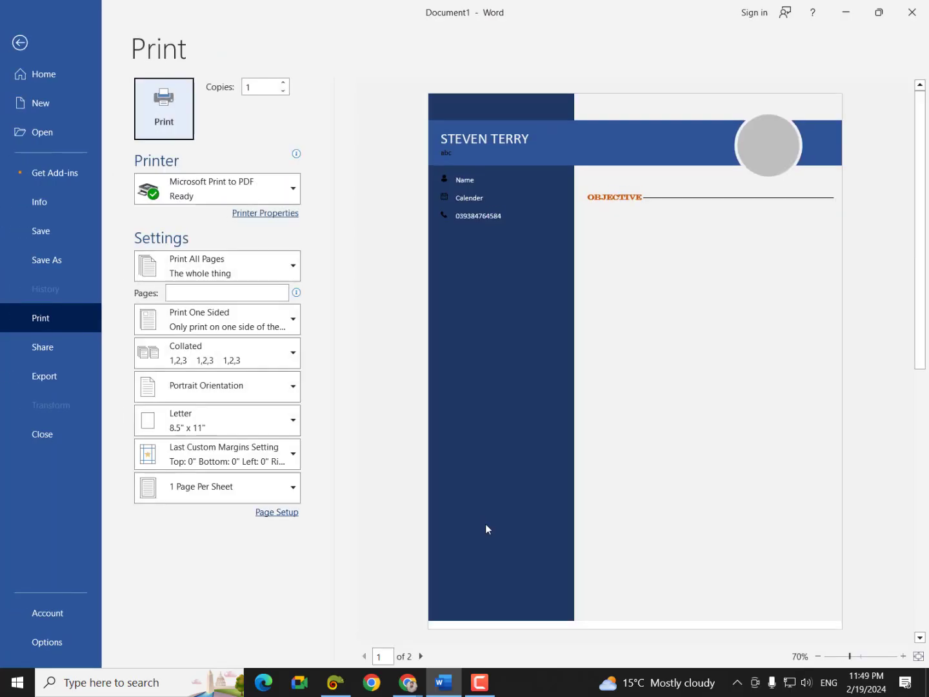
{"action": "key", "text": "Escape"}
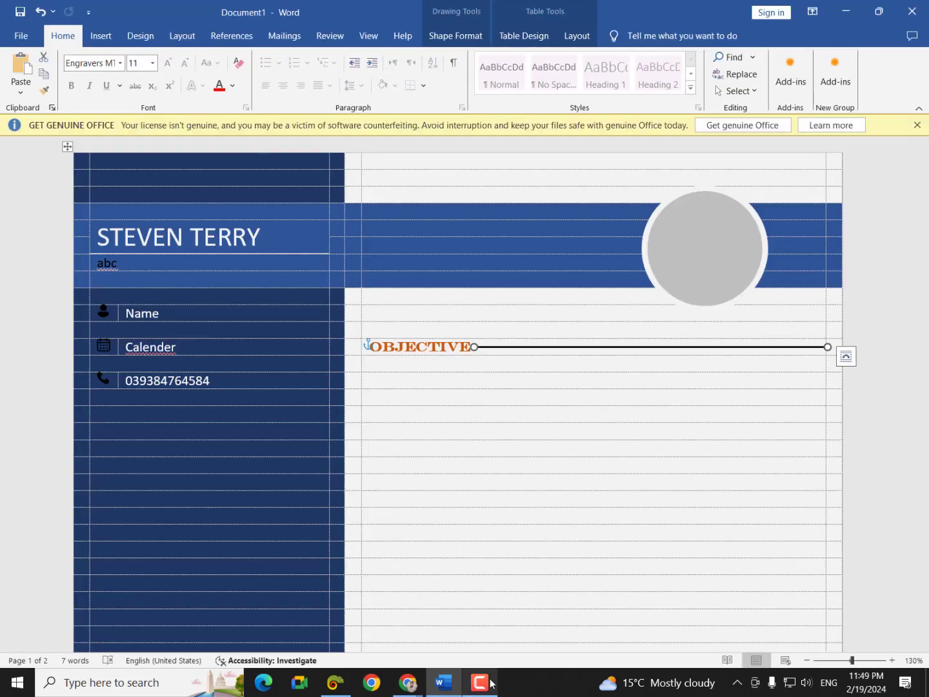
{"action": "mouse_move", "coordinate": [491, 683]}
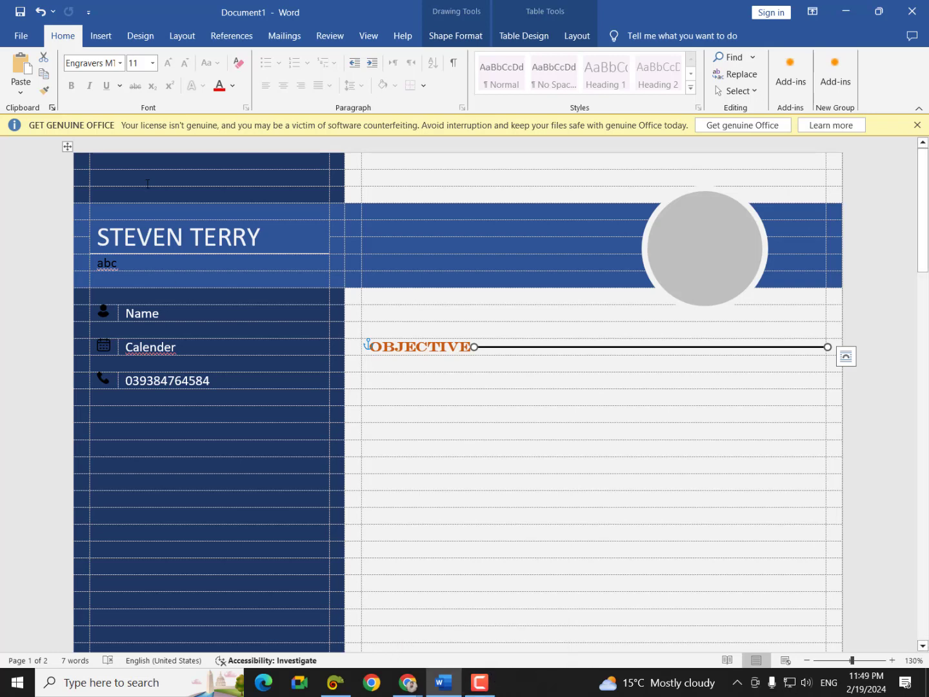
{"action": "left_click", "coordinate": [102, 38]}
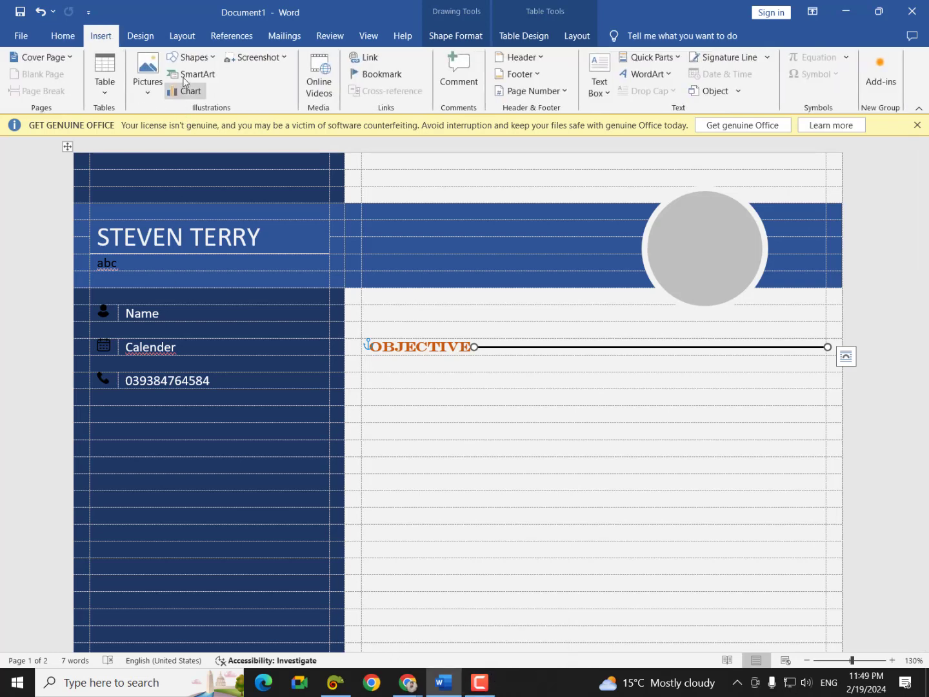
{"action": "left_click", "coordinate": [191, 61]}
{"action": "left_click", "coordinate": [199, 96]}
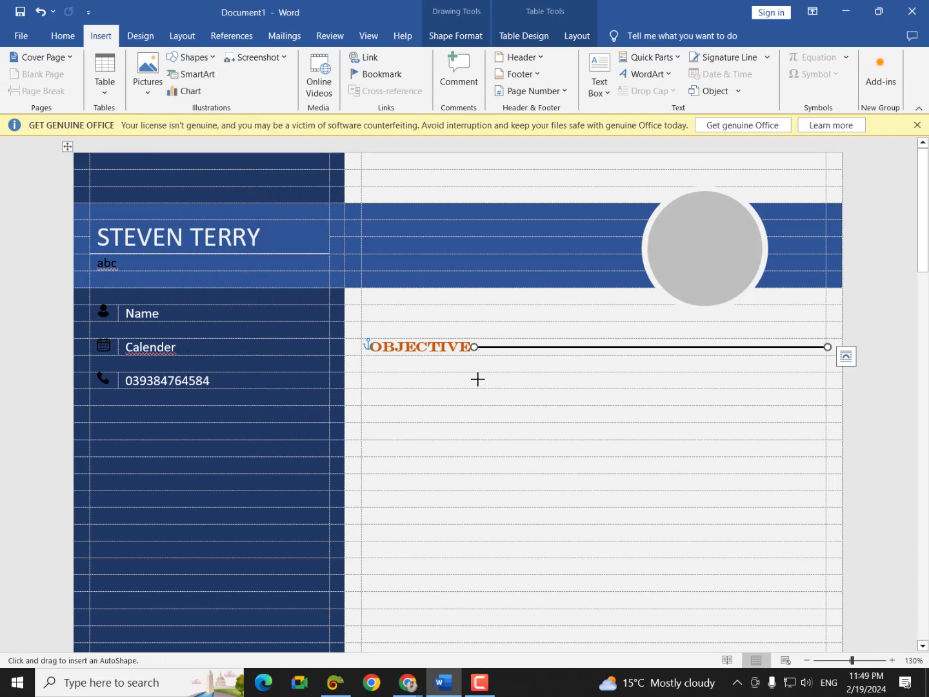
{"action": "left_click_drag", "start_coordinate": [477, 379], "coordinate": [787, 372]}
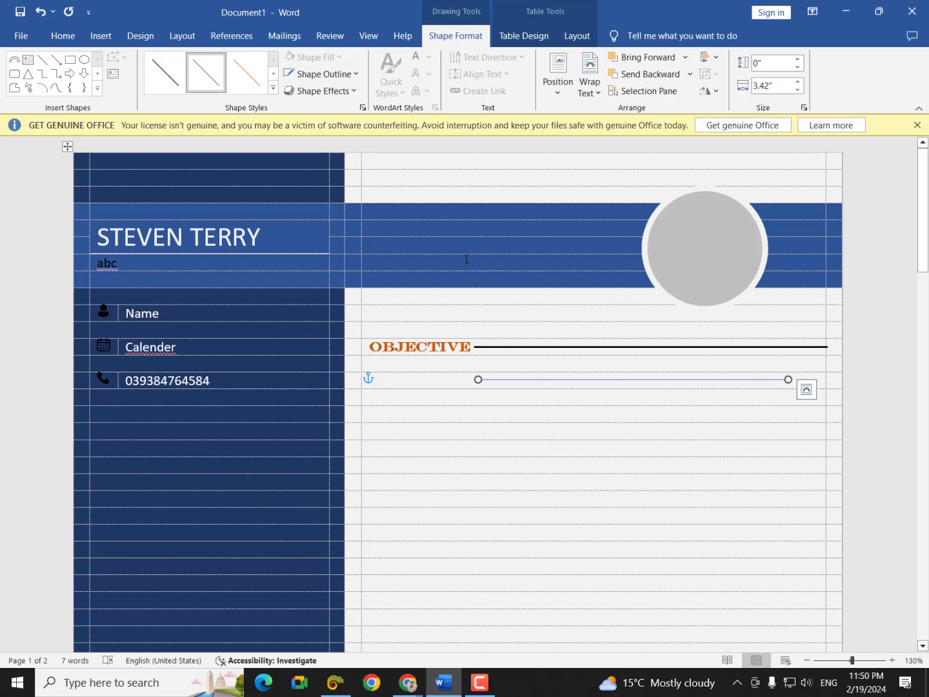
- Thicken the new line to a 6 pt blue bar
{"action": "left_click", "coordinate": [320, 76]}
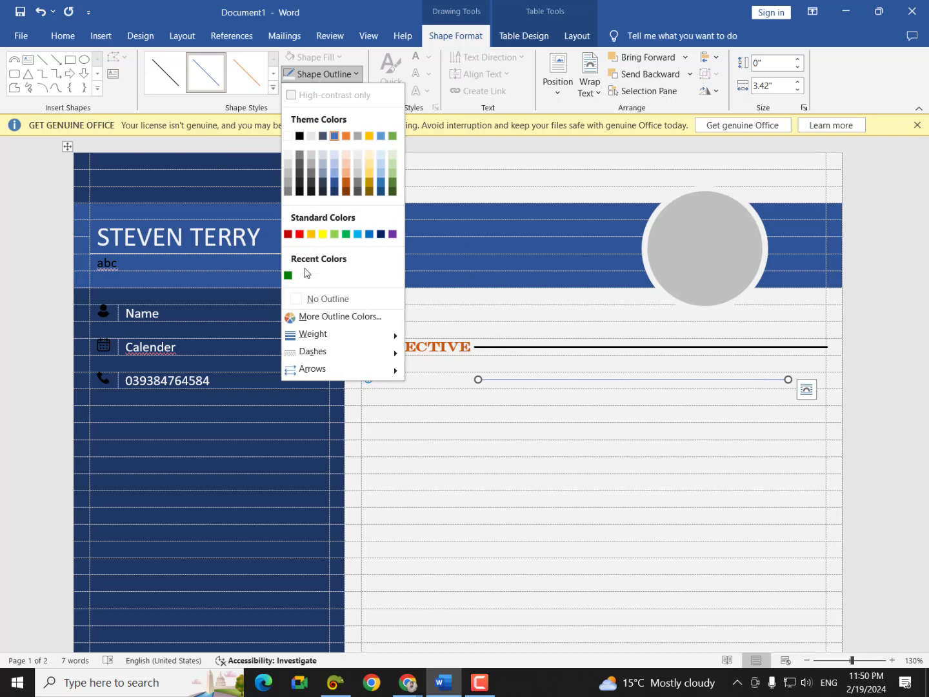
{"action": "mouse_move", "coordinate": [349, 335]}
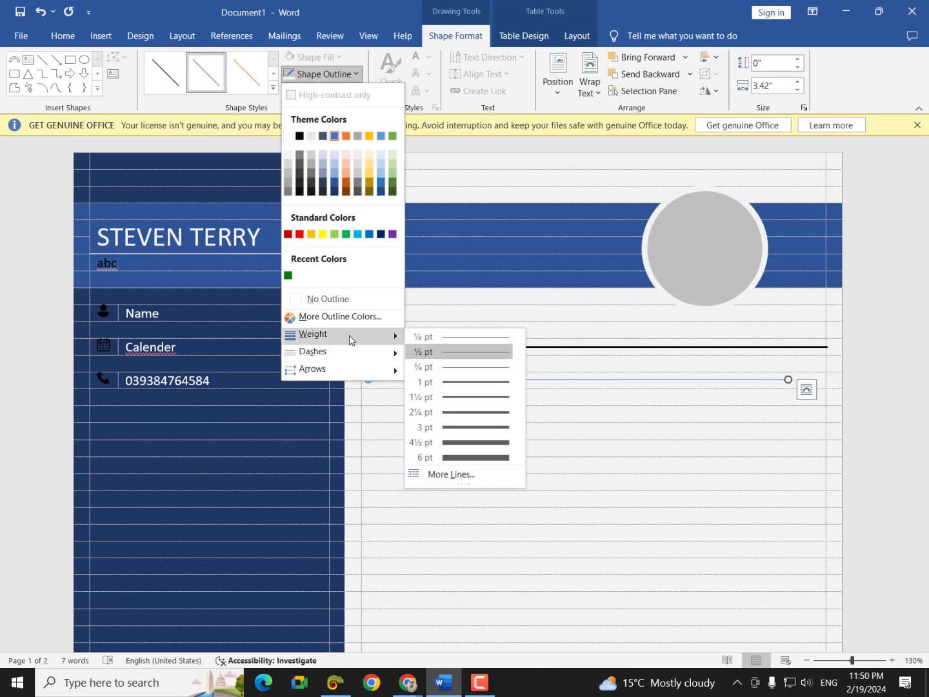
{"action": "left_click", "coordinate": [485, 459]}
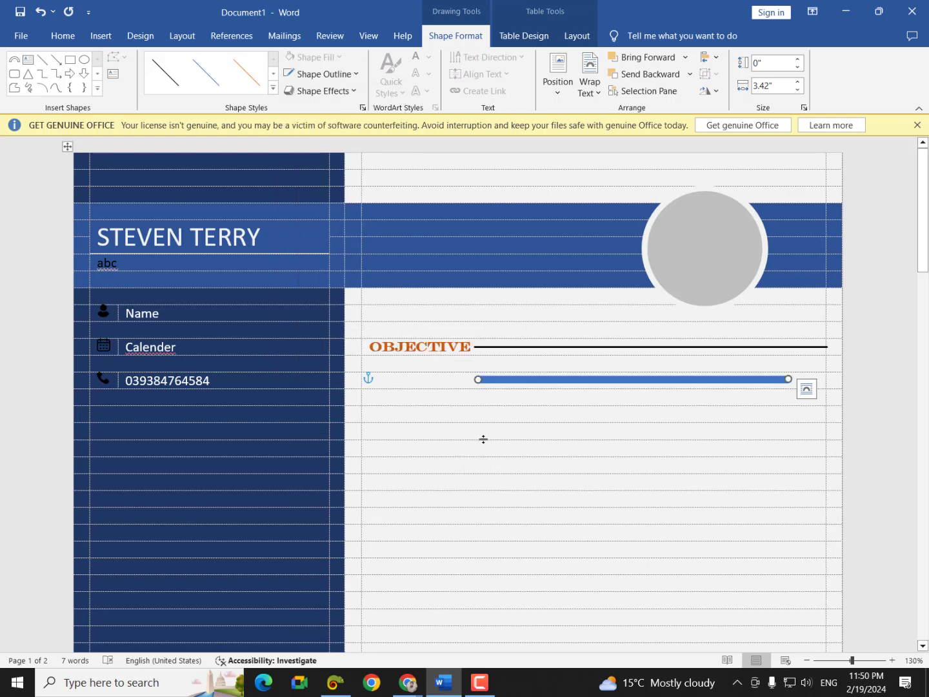